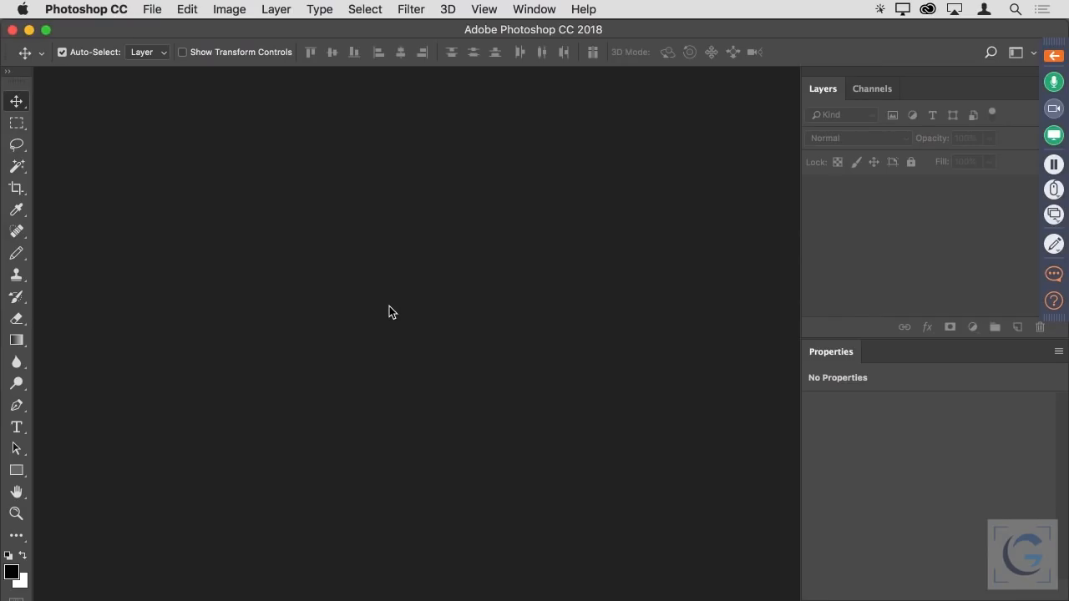
Check whether the Application Frame is enabled among the interface display options.
{"action": "left_click", "coordinate": [529, 10]}
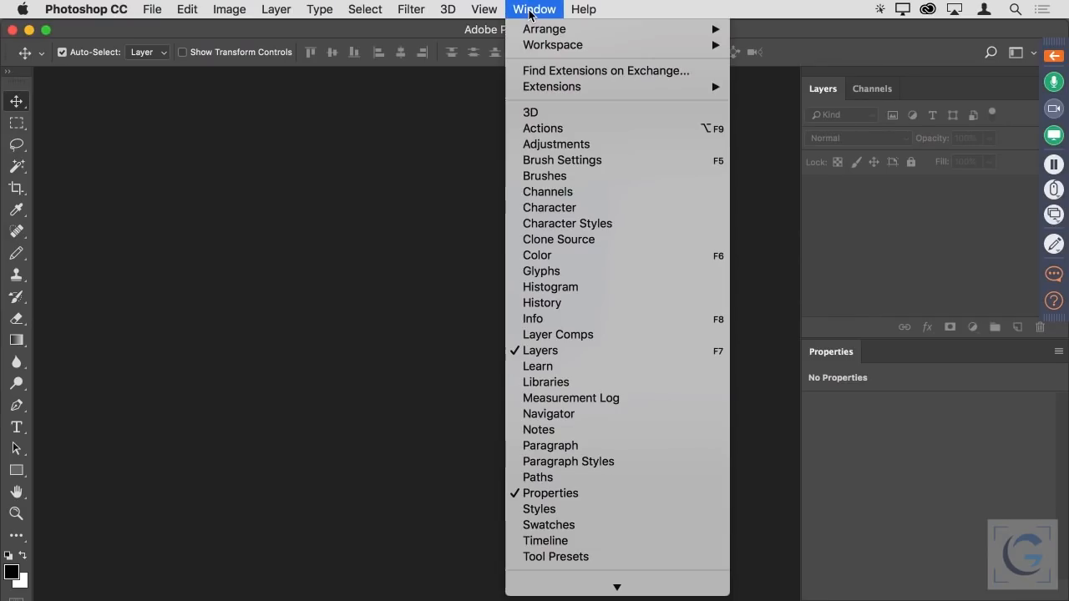
{"action": "scroll", "coordinate": [576, 174], "scroll_direction": "down", "scroll_amount": 3}
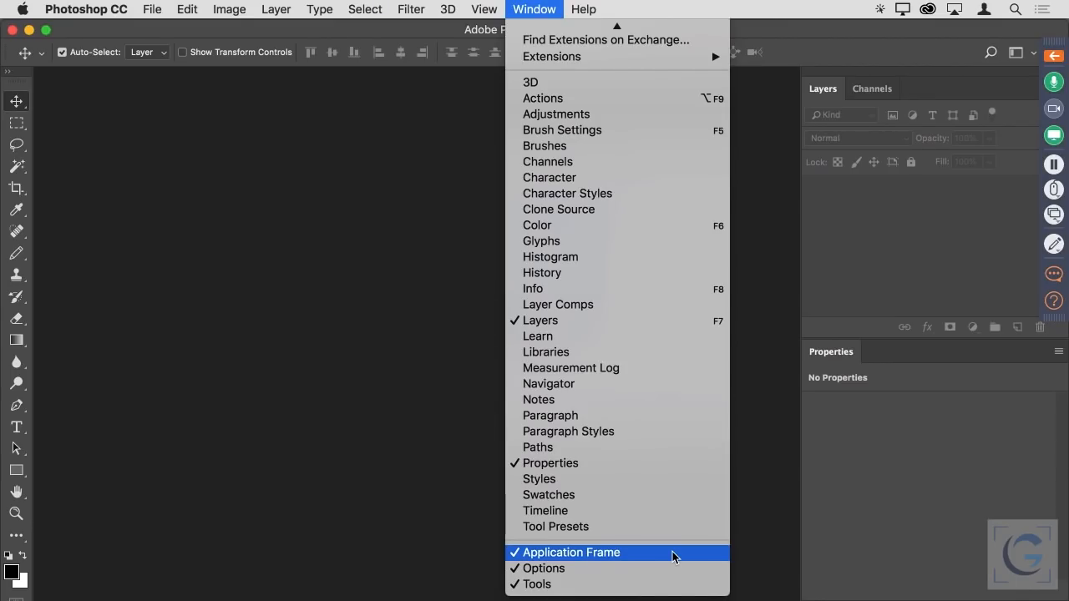
{"action": "left_click", "coordinate": [365, 395]}
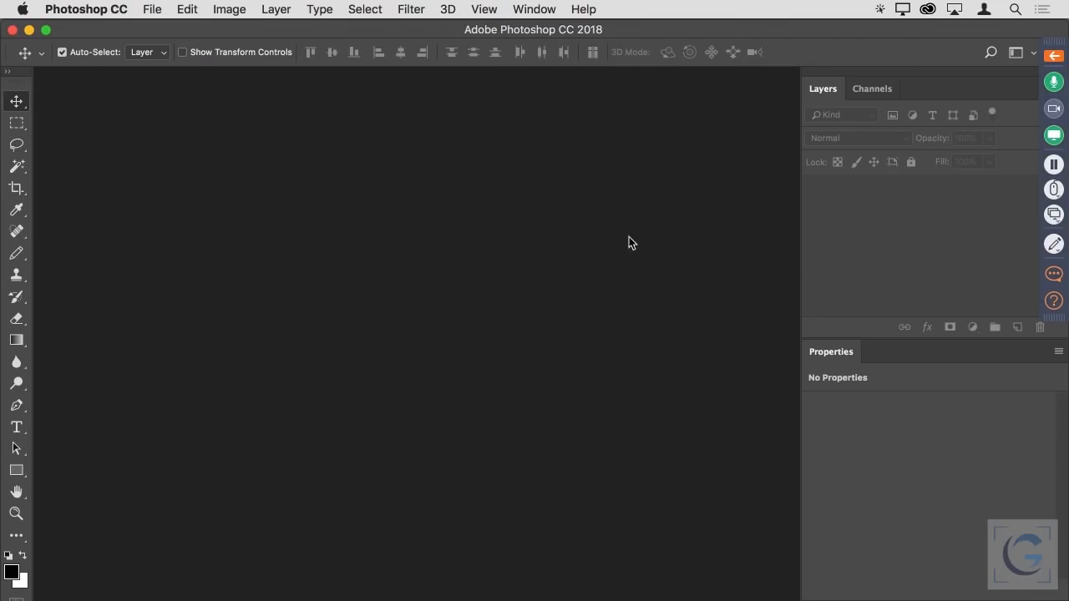
Open 01 - Double Click Desktop Open.jpg from the PS Hidden Tips Webinar folder and close it again.
{"action": "double_click", "coordinate": [382, 195]}
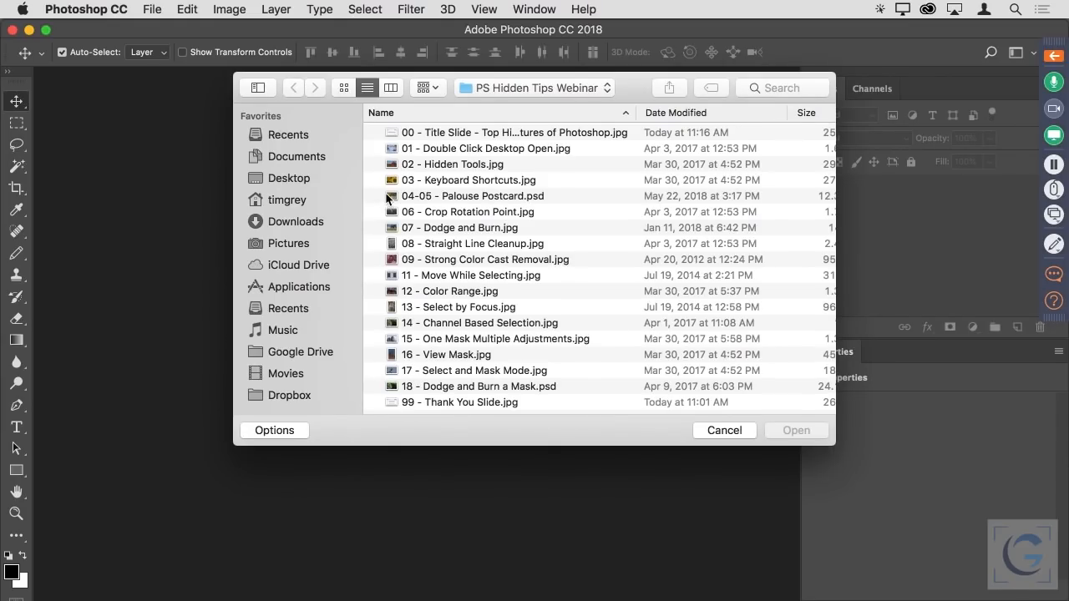
{"action": "double_click", "coordinate": [512, 153]}
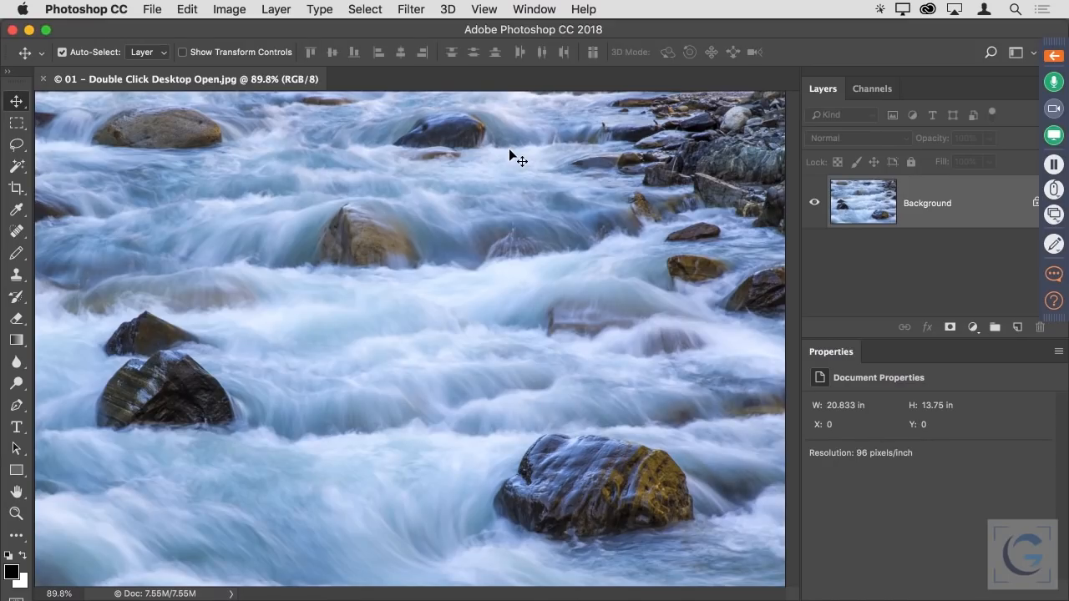
{"action": "key", "text": "super"}
{"action": "key", "text": "super+w"}
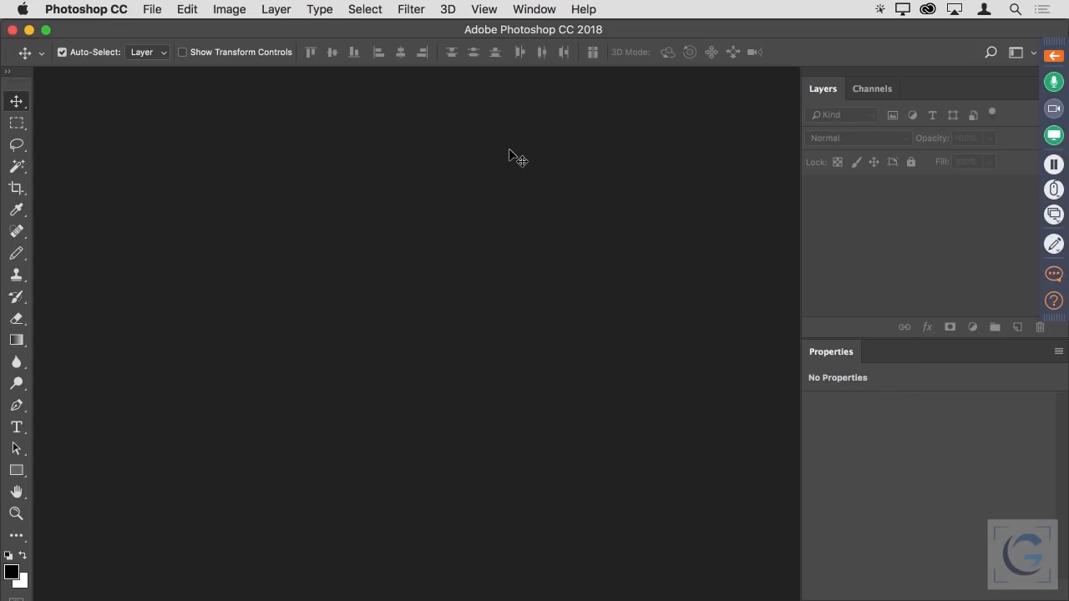
Open the image 02 - Hidden Tools.jpg from the PS Hidden Tips Webinar folder.
{"action": "double_click", "coordinate": [451, 239]}
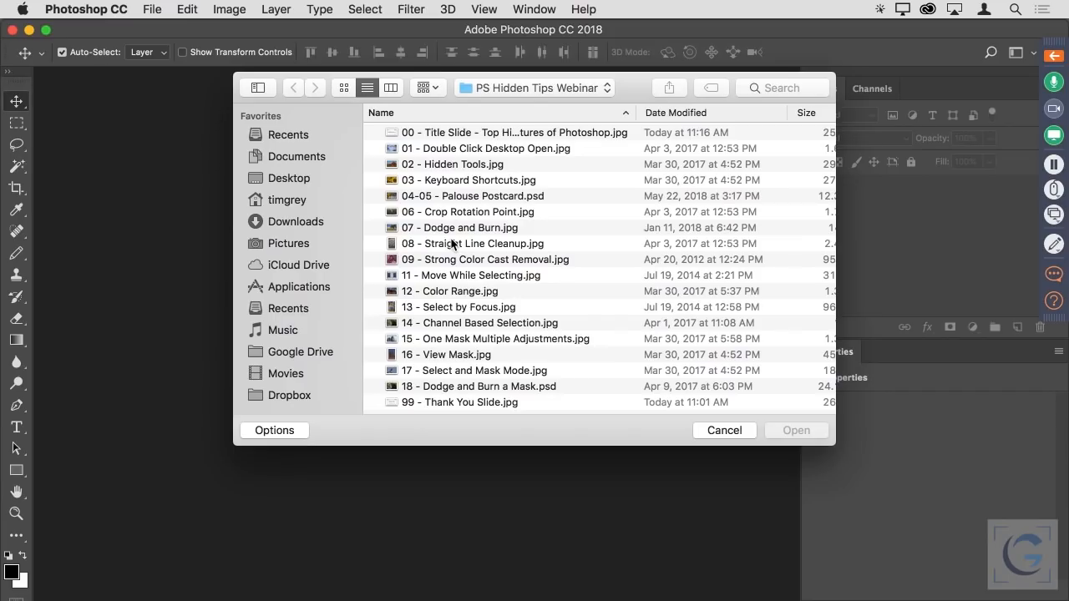
{"action": "double_click", "coordinate": [462, 167]}
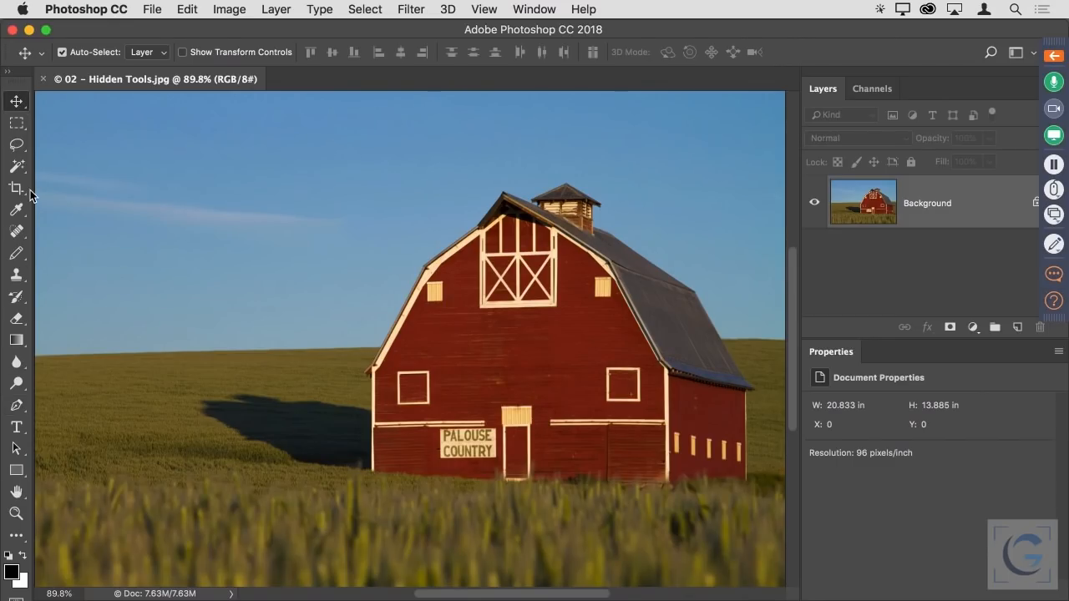
Activate the Rectangular Marquee tool and display the hidden tools grouped with it.
{"action": "left_click", "coordinate": [17, 145]}
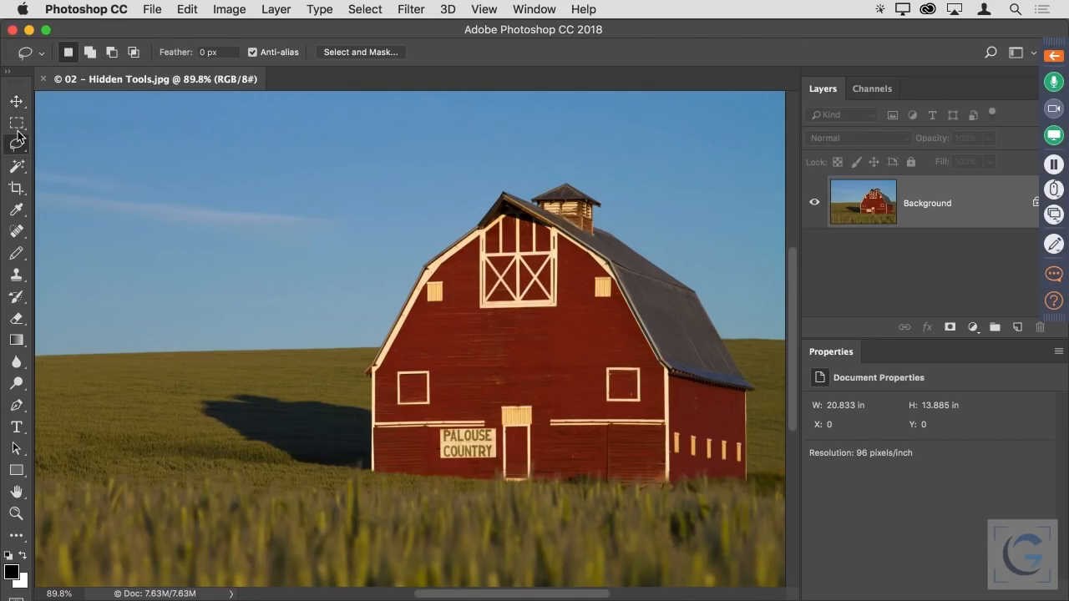
{"action": "left_click", "coordinate": [17, 125]}
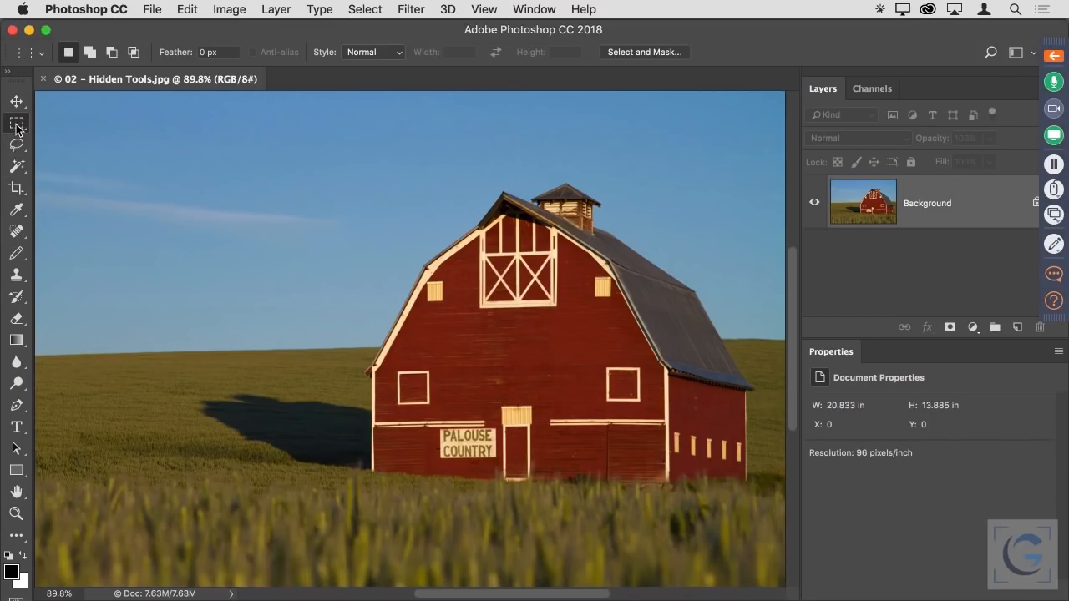
{"action": "right_click", "coordinate": [17, 126]}
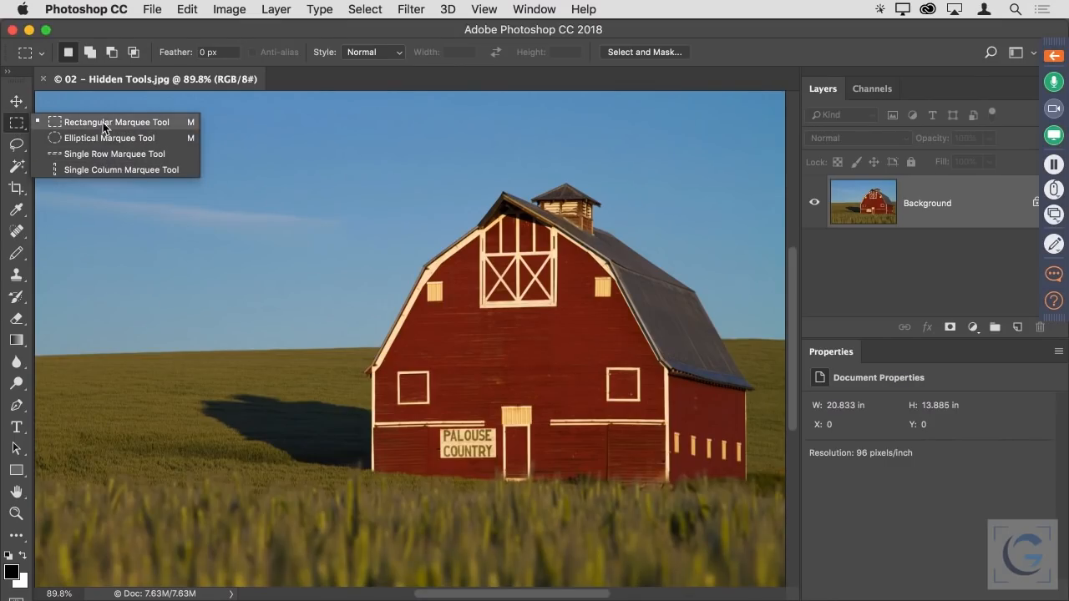
{"action": "left_click", "coordinate": [17, 150]}
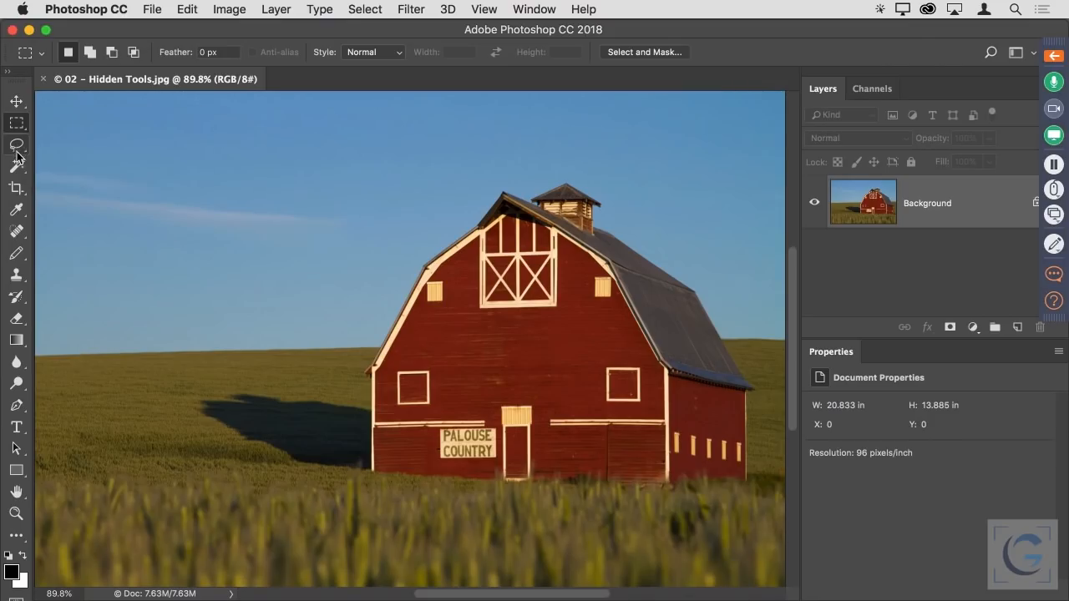
Switch from the Magic Wand to the Quick Selection tool and review the tools sharing its group.
{"action": "left_click", "coordinate": [16, 166]}
{"action": "left_click", "coordinate": [17, 170]}
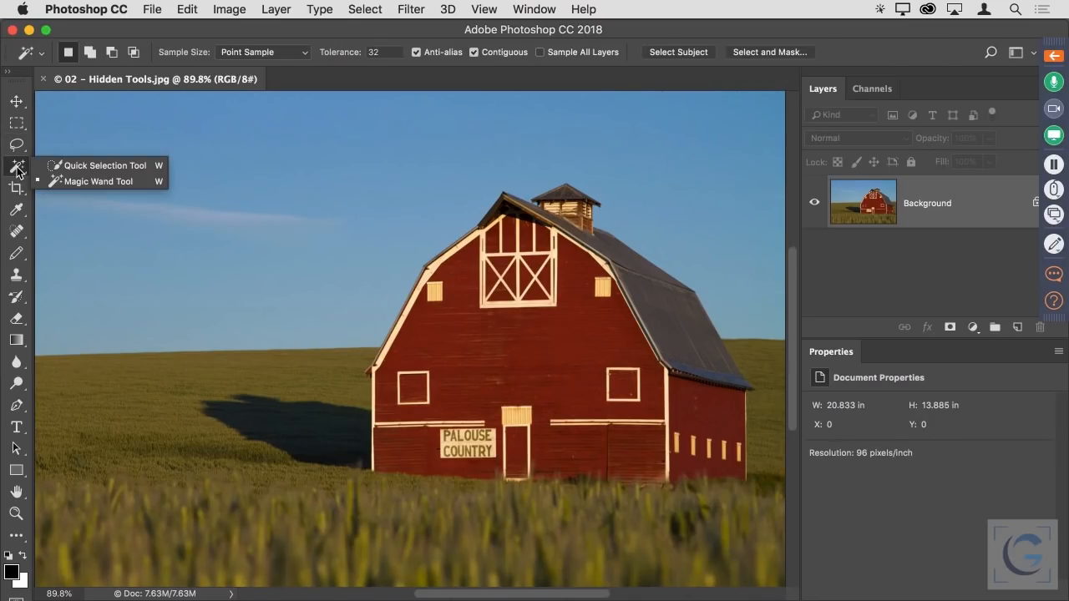
{"action": "left_click", "coordinate": [121, 166]}
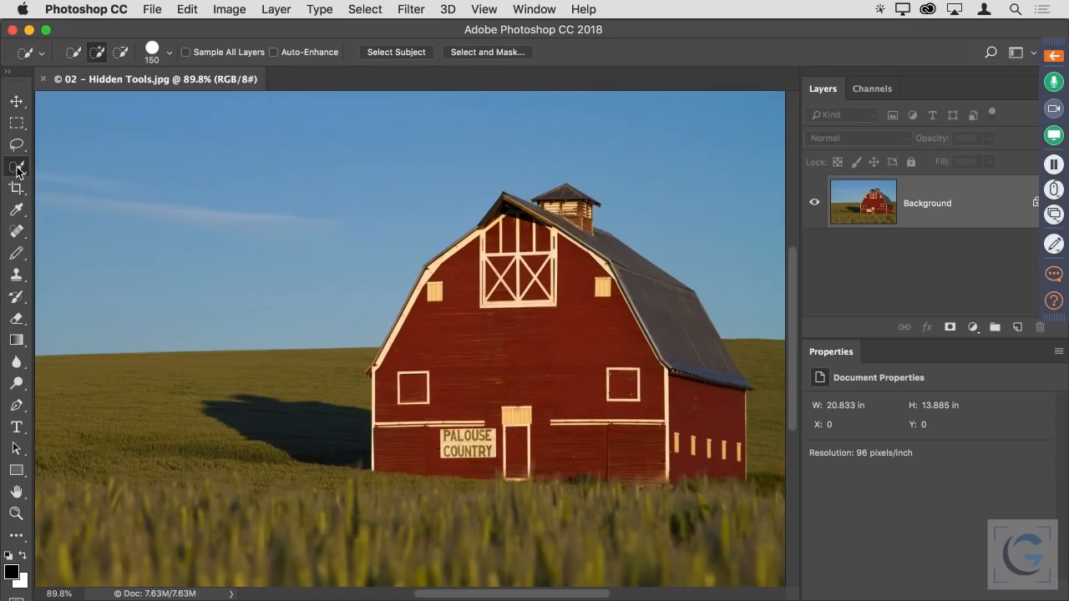
{"action": "left_click", "coordinate": [17, 169]}
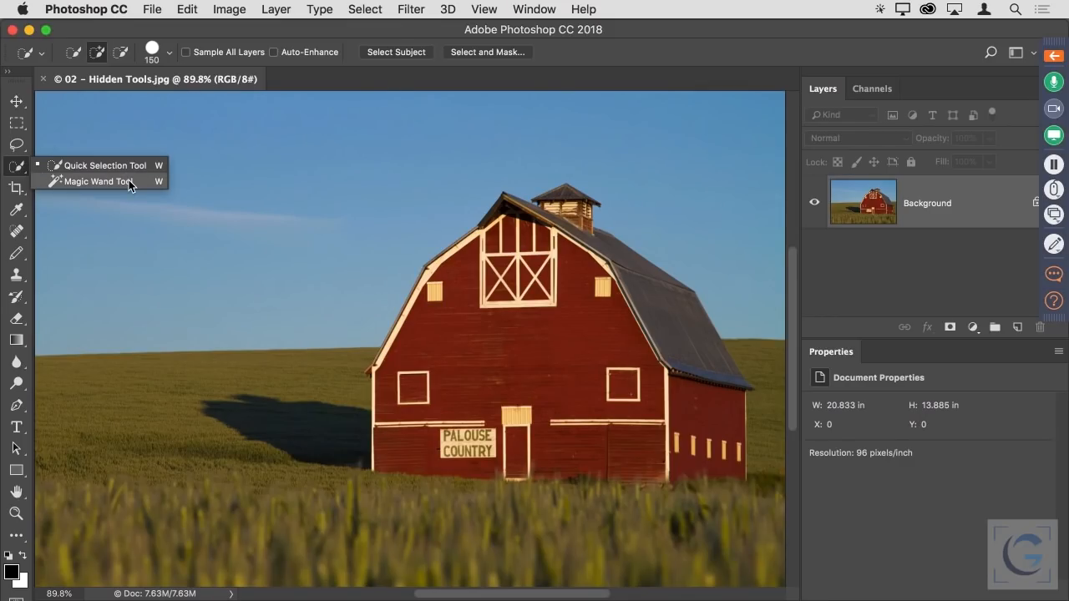
{"action": "left_click", "coordinate": [15, 168]}
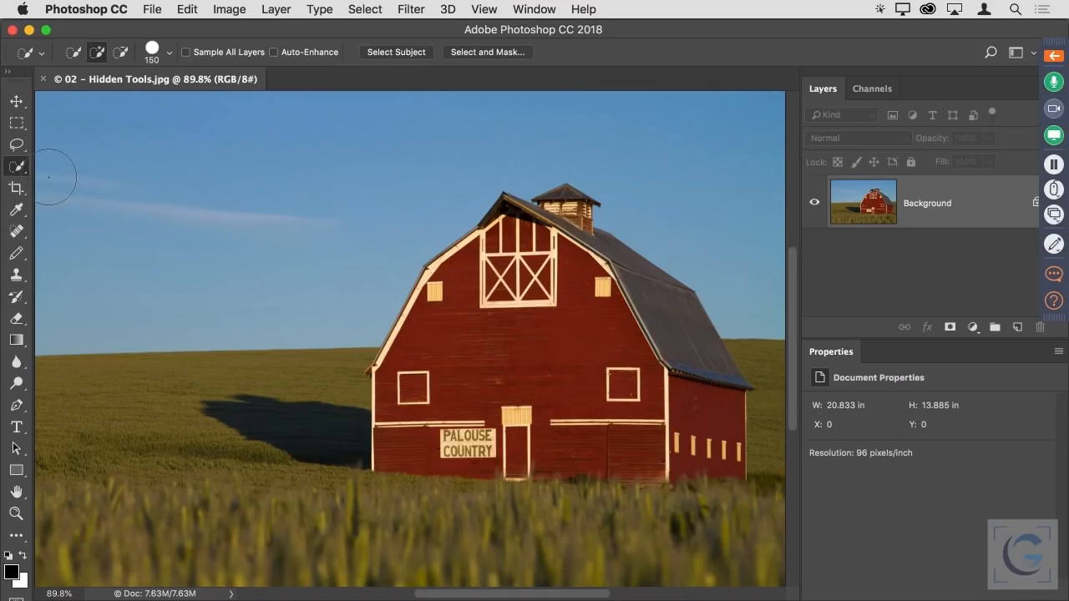
Activate the Marquee tool and switch back and forth between its Rectangular and Elliptical variants.
{"action": "key", "text": "m"}
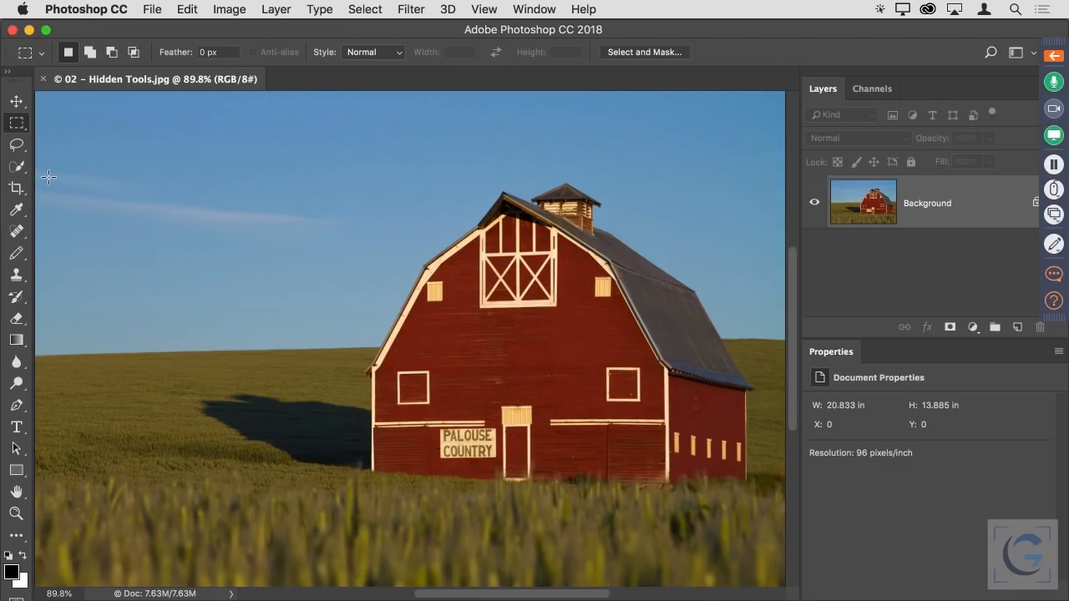
{"action": "key", "text": "shift+m"}
{"action": "key", "text": "shift+m"}
{"action": "key", "text": "shift+m"}
{"action": "key", "text": "shift+m"}
{"action": "key", "text": "shift+m"}
{"action": "key", "text": "shift+m"}
Activate the Spot Healing Brush and cycle through all the healing tools in its group back to it.
{"action": "key", "text": "j"}
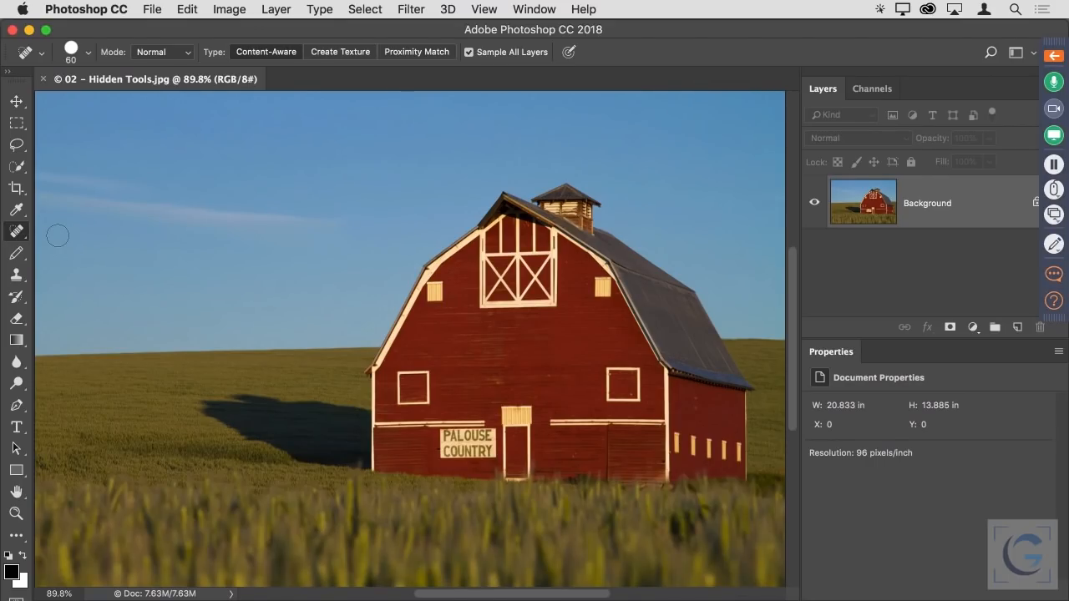
{"action": "key", "text": "shift+j"}
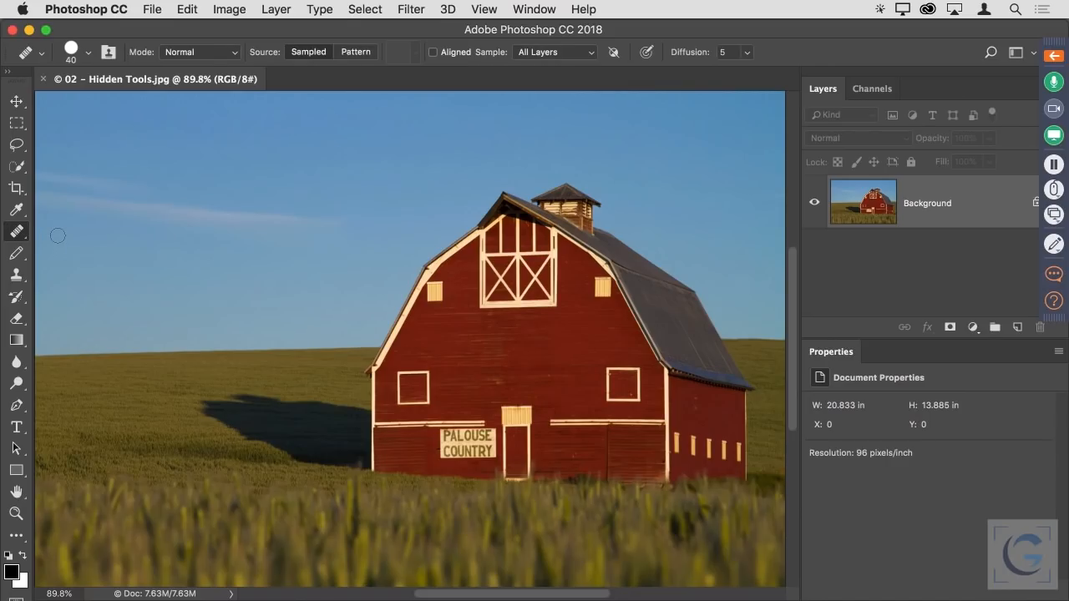
{"action": "key", "text": "shift+j"}
{"action": "key", "text": "shift+j"}
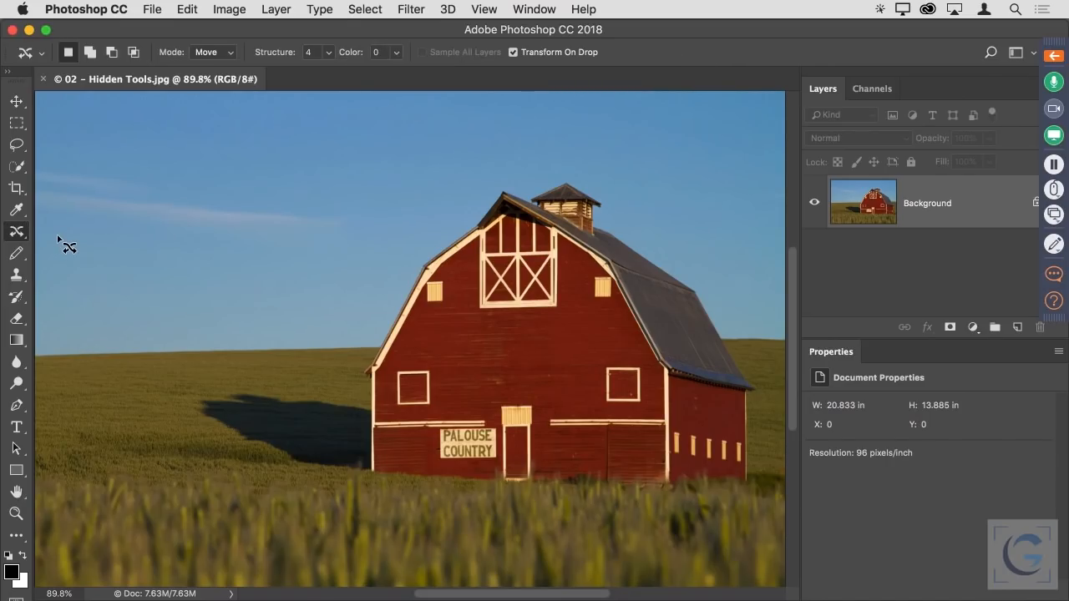
{"action": "key", "text": "shift+j"}
{"action": "key", "text": "shift+j"}
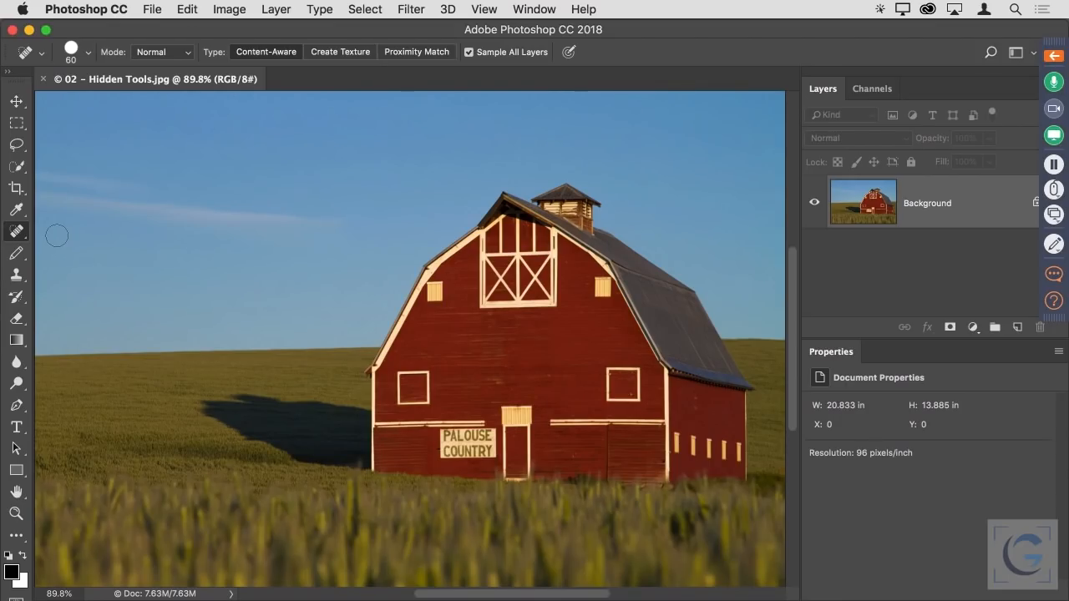
Review the hidden tools grouped with the tools from Pencil through Dodge, finishing with the Move tool active.
{"action": "left_click", "coordinate": [21, 256]}
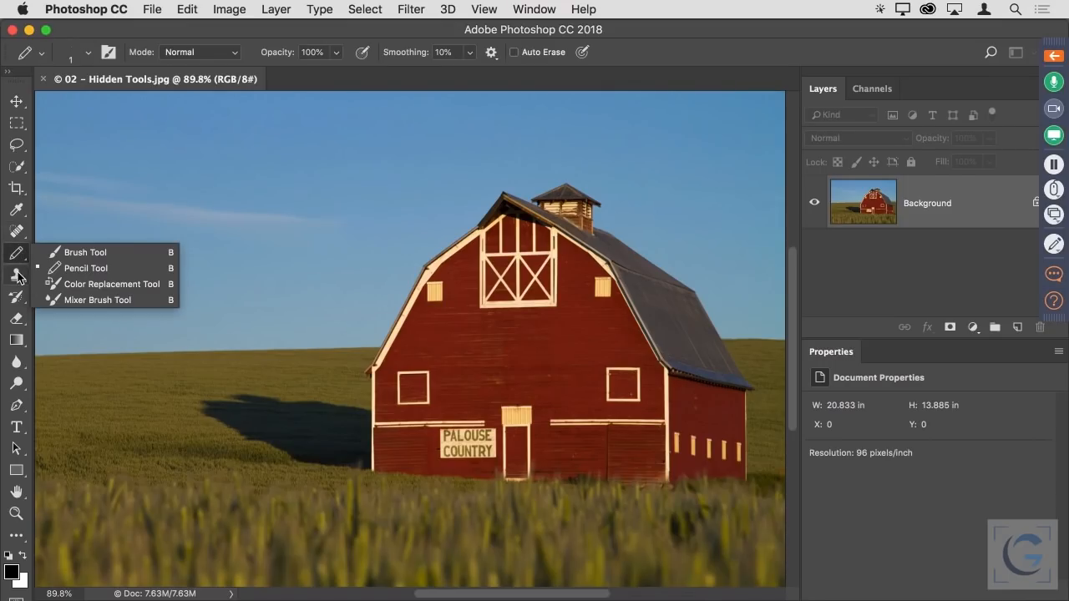
{"action": "left_click", "coordinate": [18, 276]}
{"action": "left_click", "coordinate": [18, 298]}
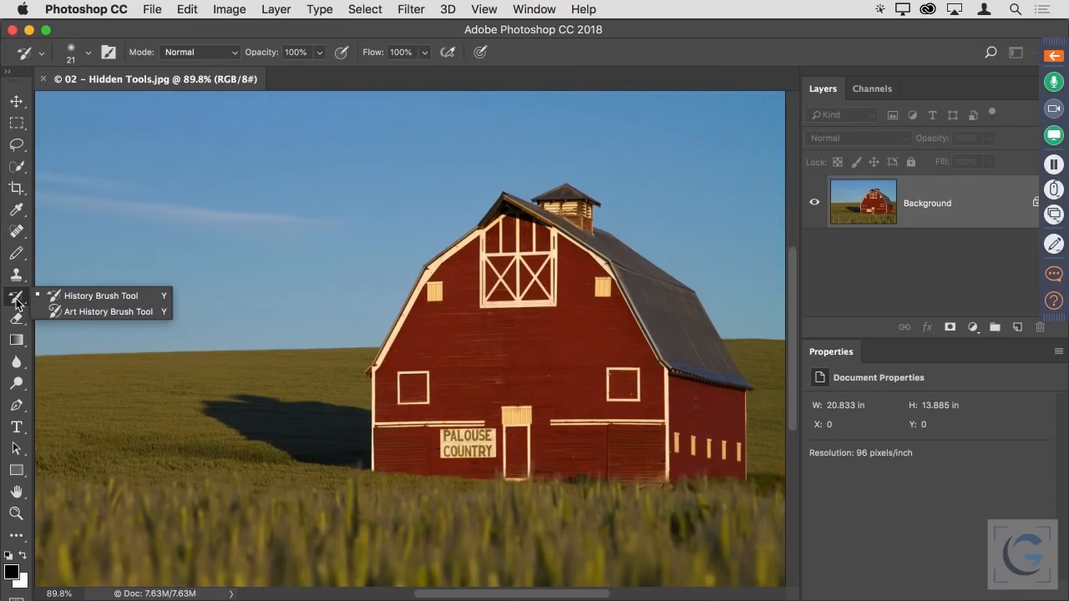
{"action": "left_click", "coordinate": [17, 318]}
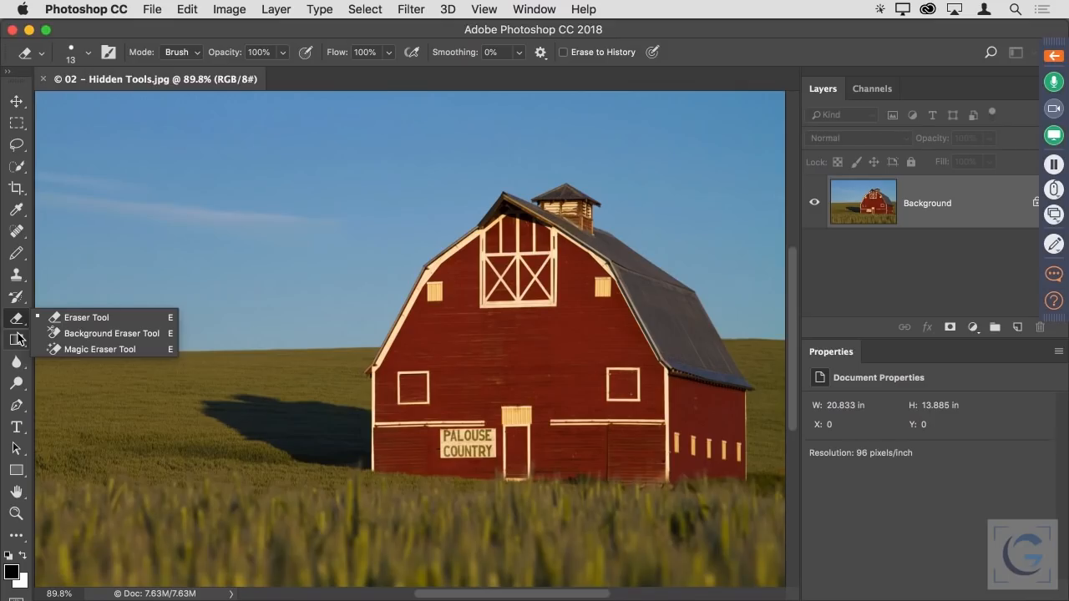
{"action": "left_click", "coordinate": [18, 338]}
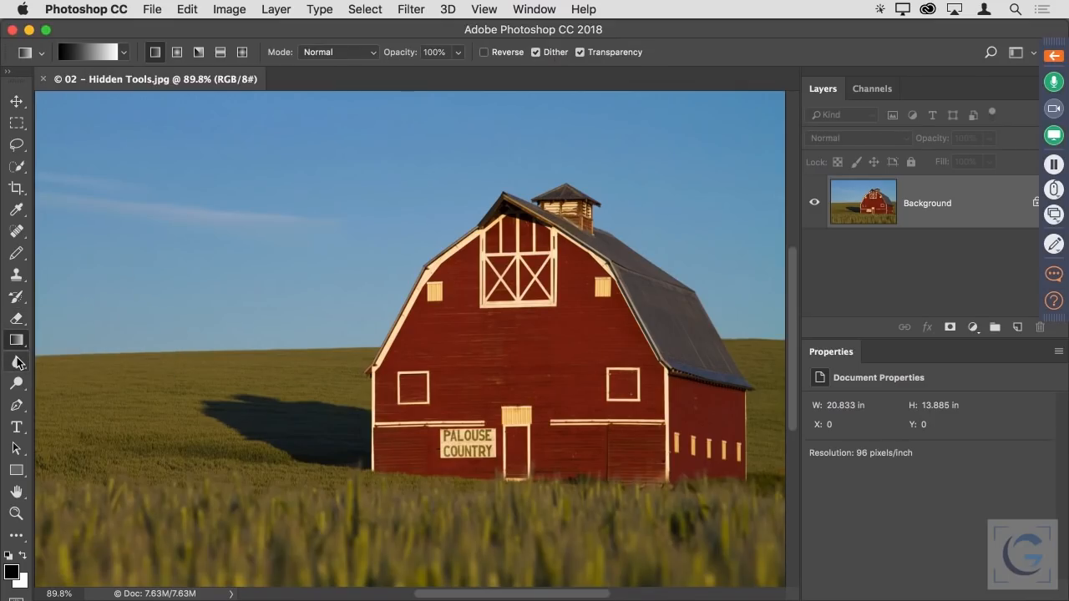
{"action": "left_click", "coordinate": [17, 361]}
{"action": "left_click", "coordinate": [17, 384]}
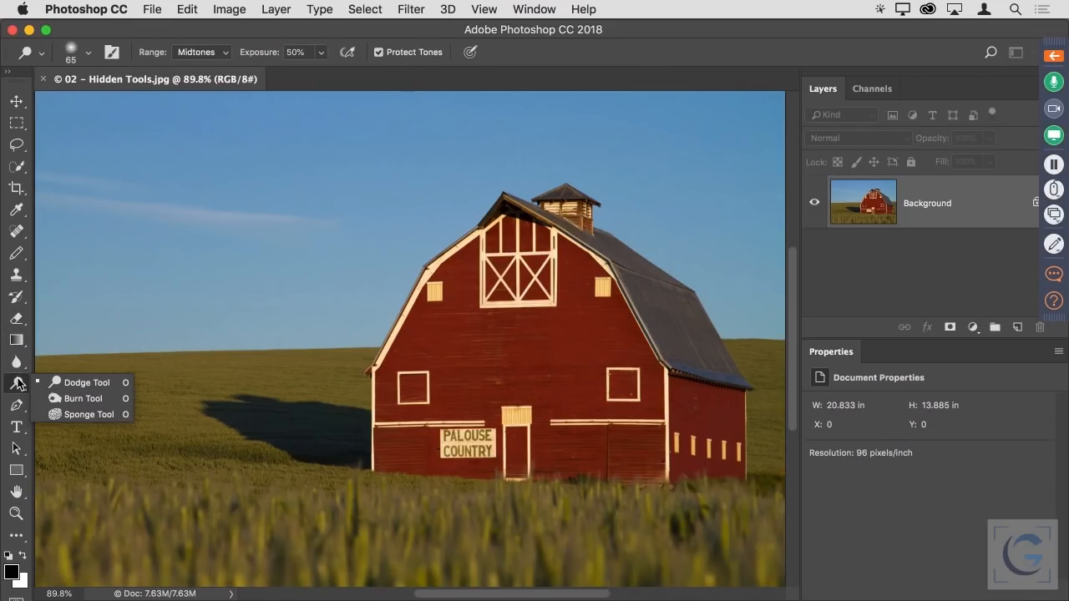
{"action": "left_click", "coordinate": [20, 103]}
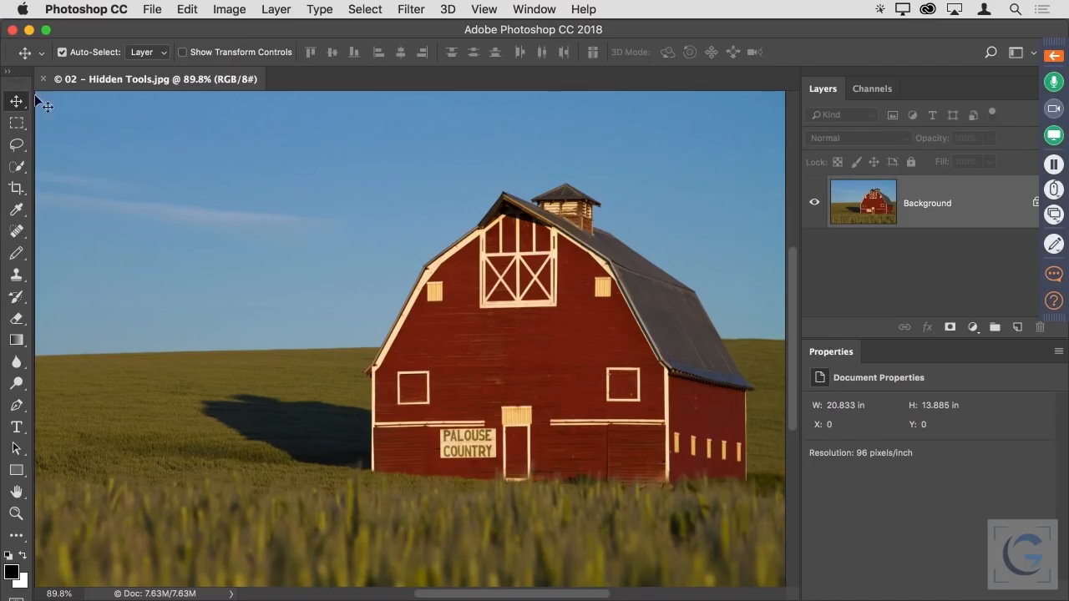
{"action": "left_click", "coordinate": [229, 9]}
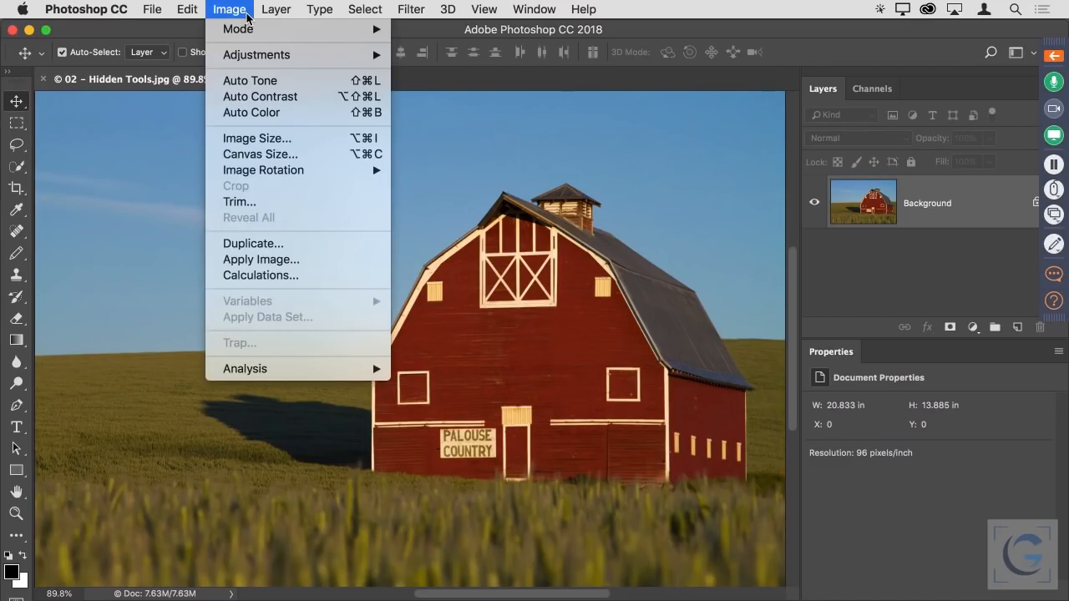
{"action": "mouse_move", "coordinate": [189, 11]}
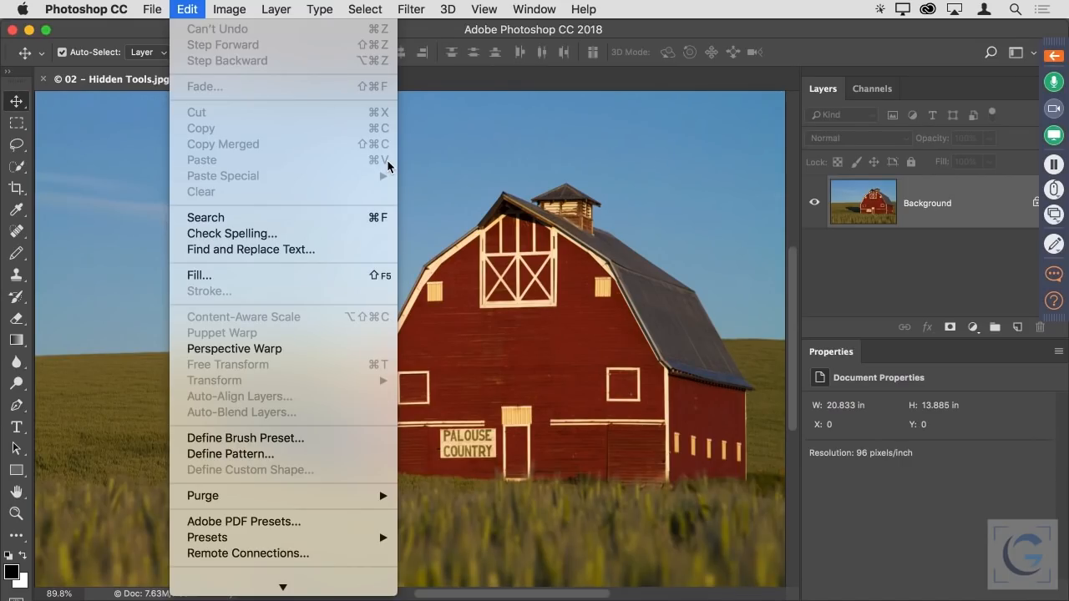
{"action": "left_click", "coordinate": [666, 31]}
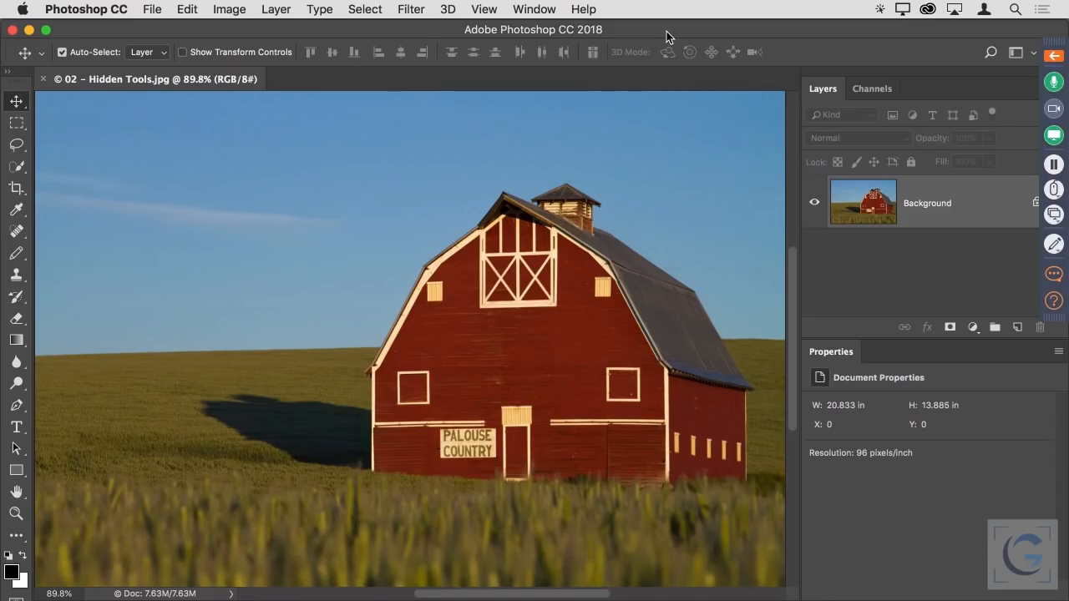
Apply a Hue/Saturation adjustment to the barn image with the master Hue at about +163.
{"action": "key", "text": "super+u"}
{"action": "left_click", "coordinate": [495, 229]}
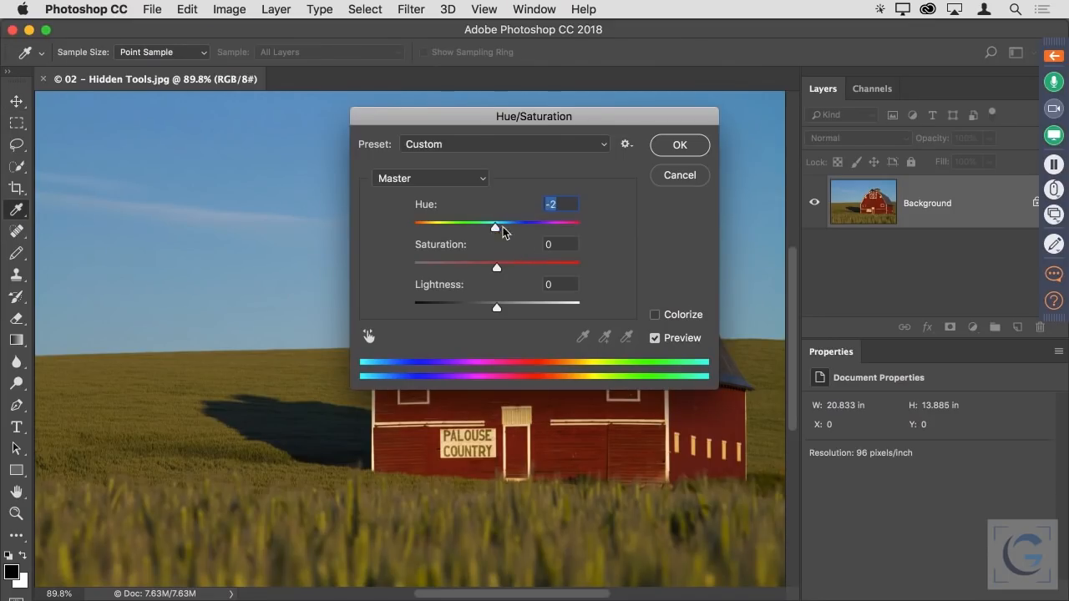
{"action": "left_click_drag", "start_coordinate": [503, 232], "coordinate": [577, 231]}
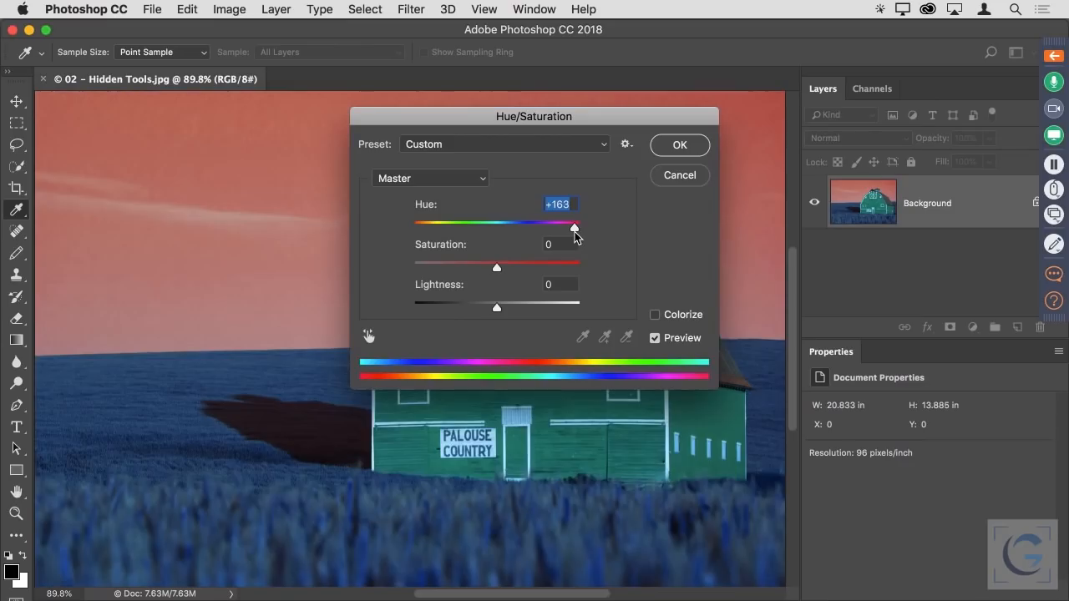
{"action": "left_click", "coordinate": [694, 150]}
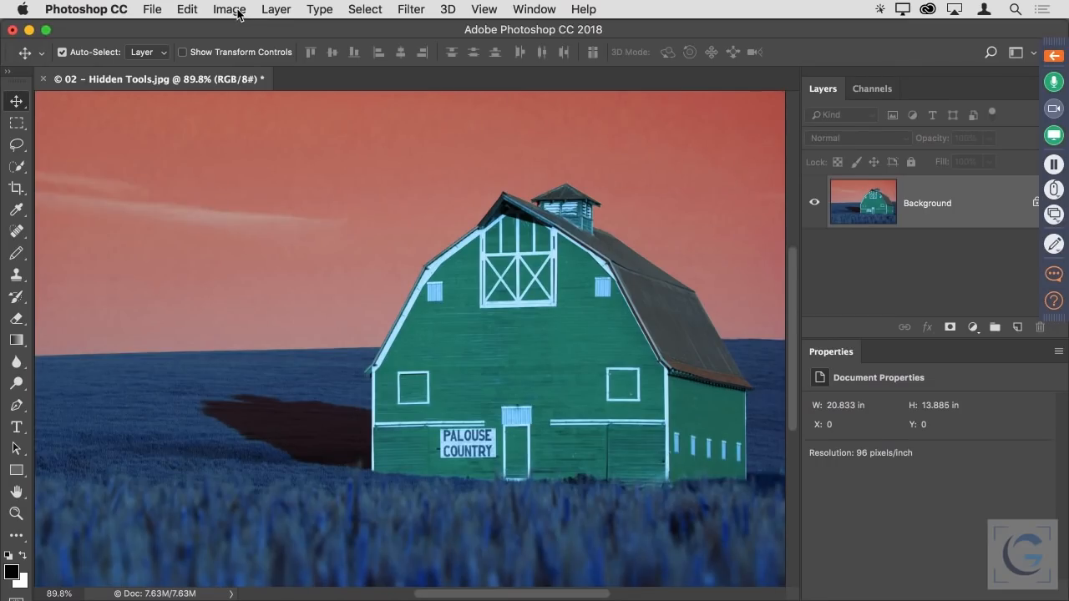
Apply a Color Balance adjustment to the midtones with Cyan–Red +70, Magenta–Green +53 and Yellow–Blue -74.
{"action": "key", "text": "super+b"}
{"action": "left_click_drag", "start_coordinate": [510, 210], "coordinate": [562, 207]}
{"action": "left_click_drag", "start_coordinate": [503, 228], "coordinate": [445, 247]}
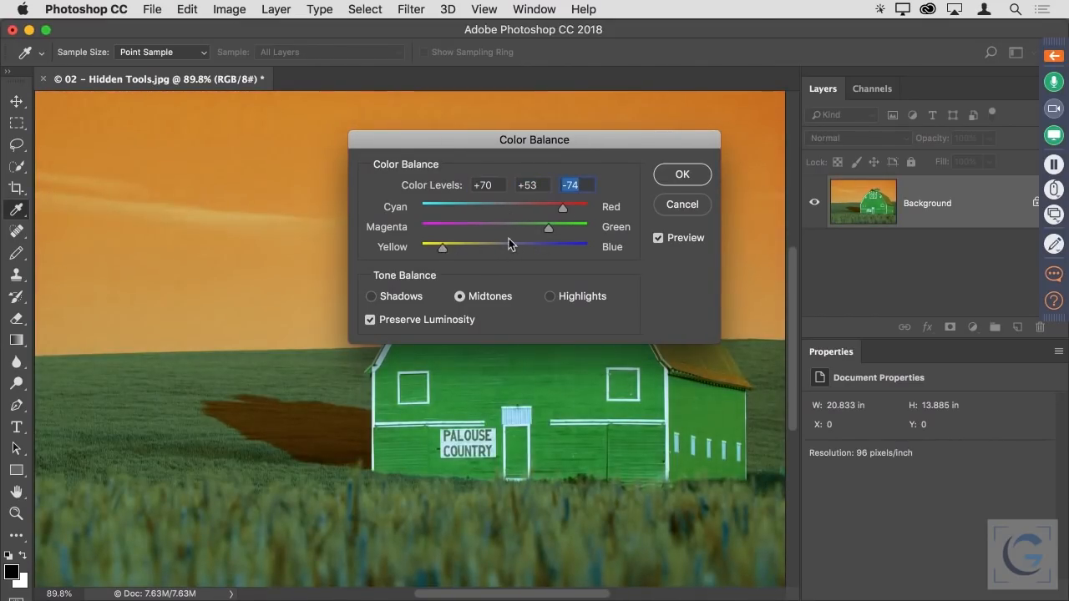
{"action": "left_click", "coordinate": [683, 175]}
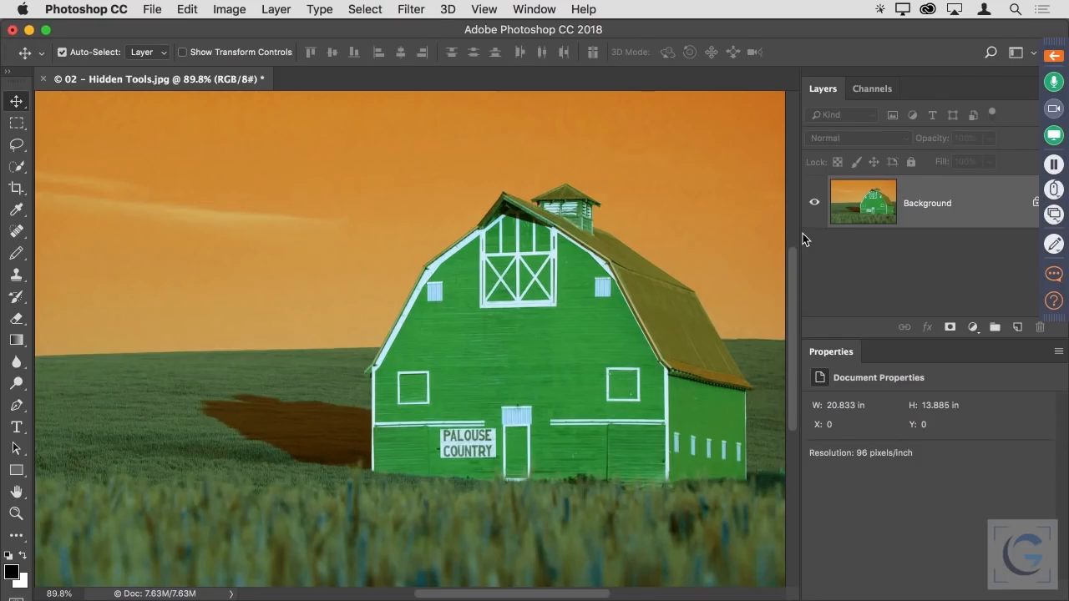
Toggle the last Color Balance adjustment off and on repeatedly to compare the barn image before and after.
{"action": "key", "text": "super+z"}
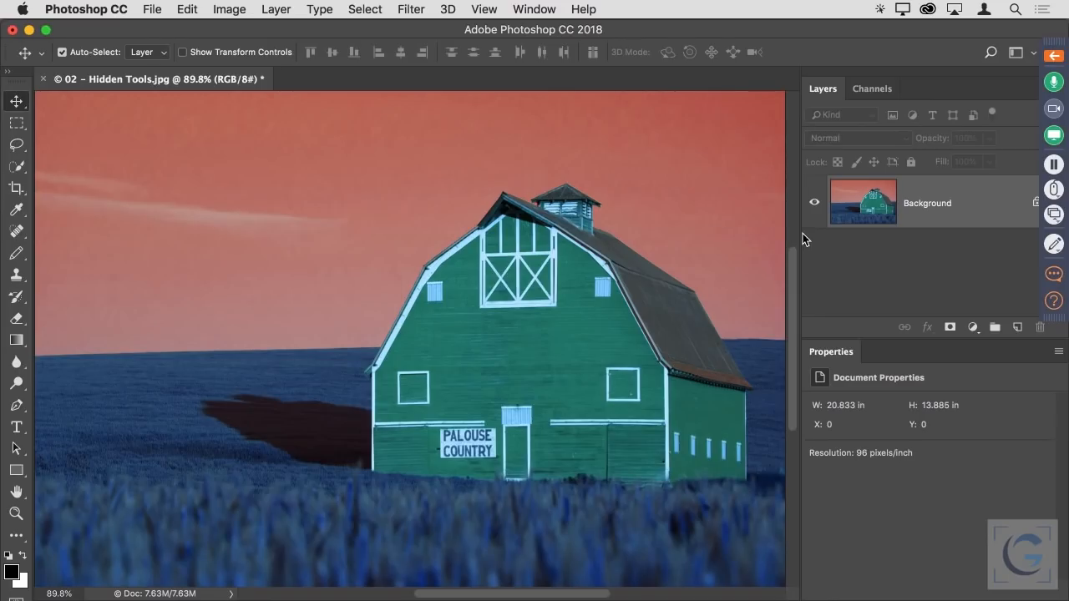
{"action": "key", "text": "super+z"}
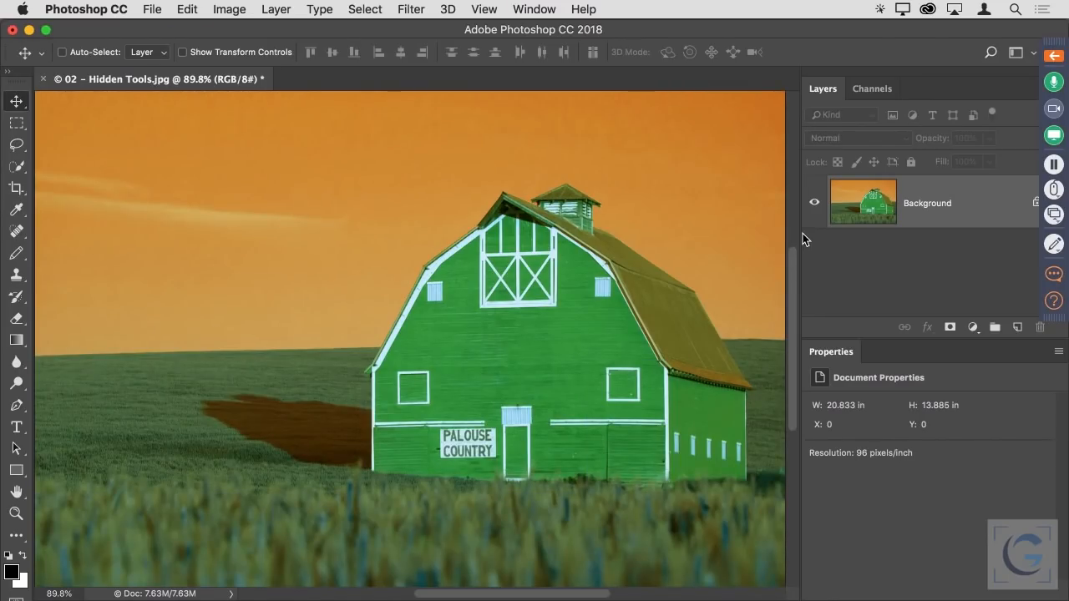
{"action": "key", "text": "super+z"}
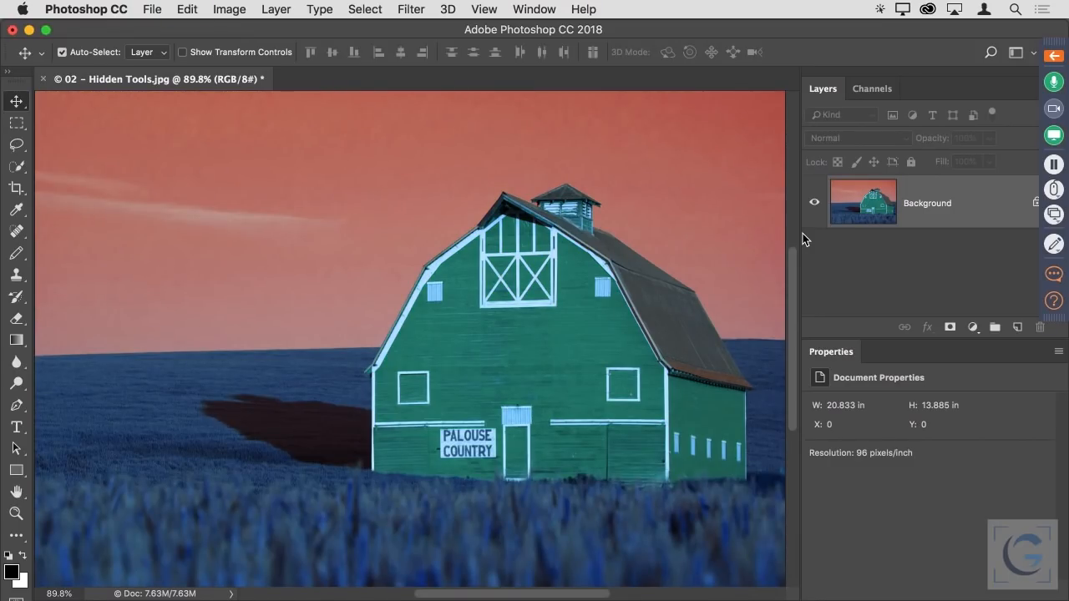
{"action": "key", "text": "super+z"}
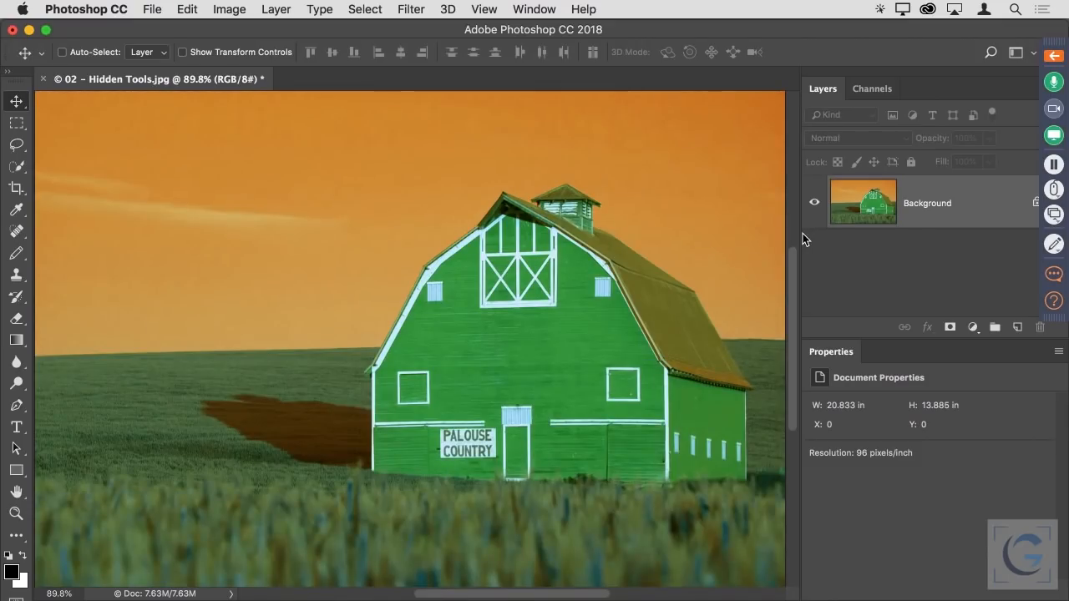
{"action": "key", "text": "super+z"}
{"action": "key", "text": "super+z"}
{"action": "key", "text": "super+z"}
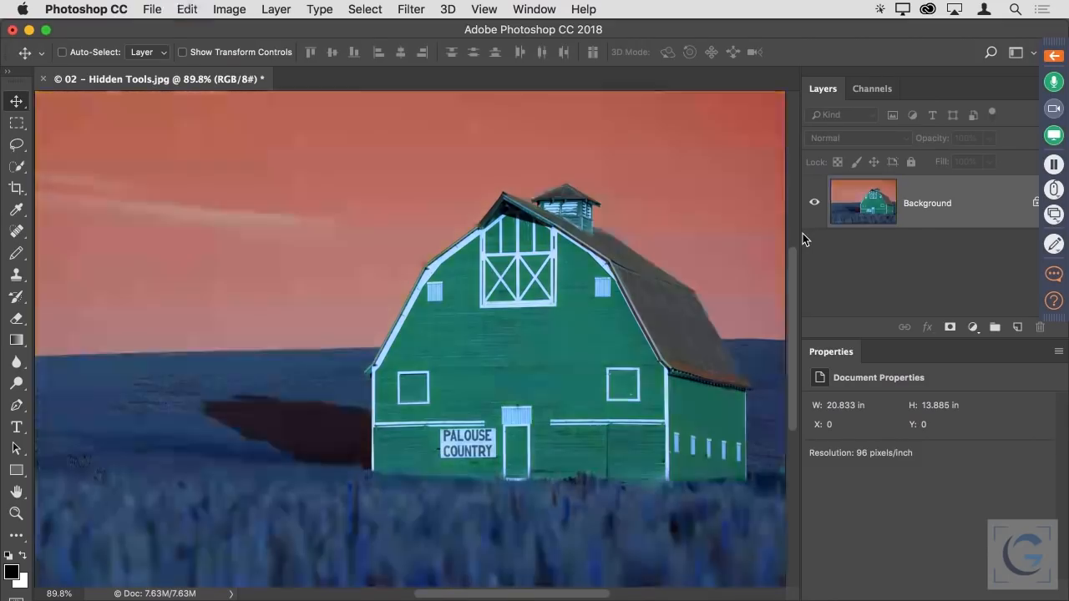
{"action": "key", "text": "super+z"}
{"action": "key", "text": "super+z"}
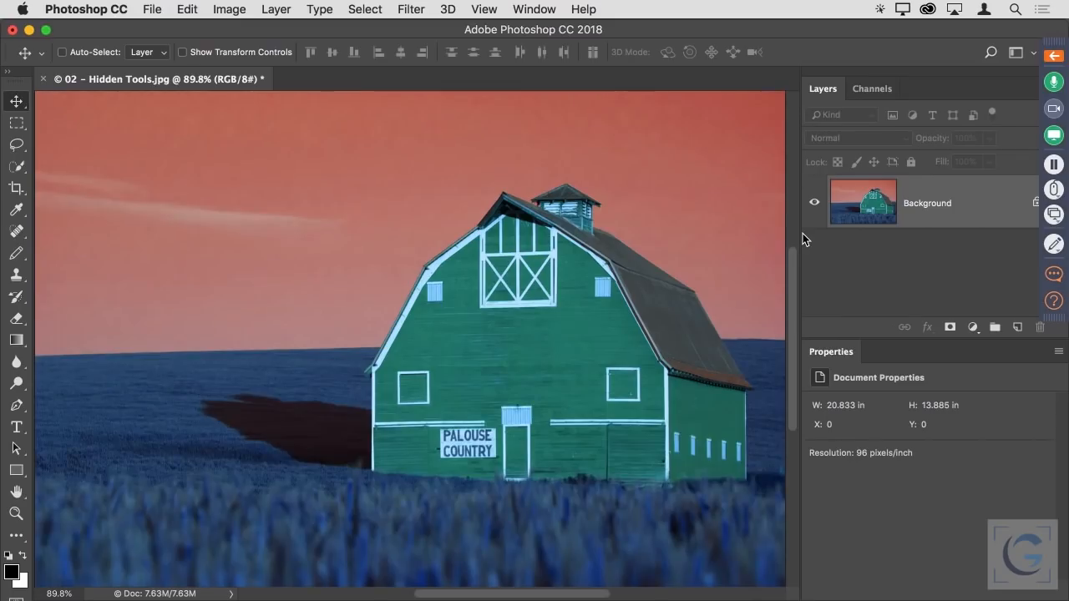
{"action": "key", "text": "super+z"}
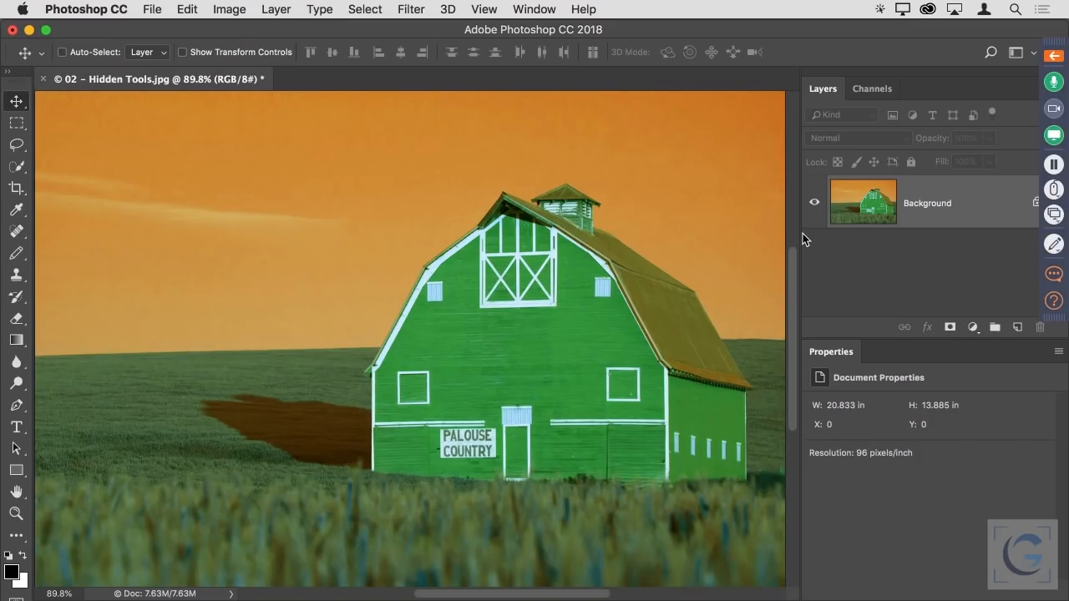
Undo both the Color Balance and the Hue/Saturation adjustments on the barn image.
{"action": "key", "text": "super+z"}
{"action": "key", "text": "super+alt+z"}
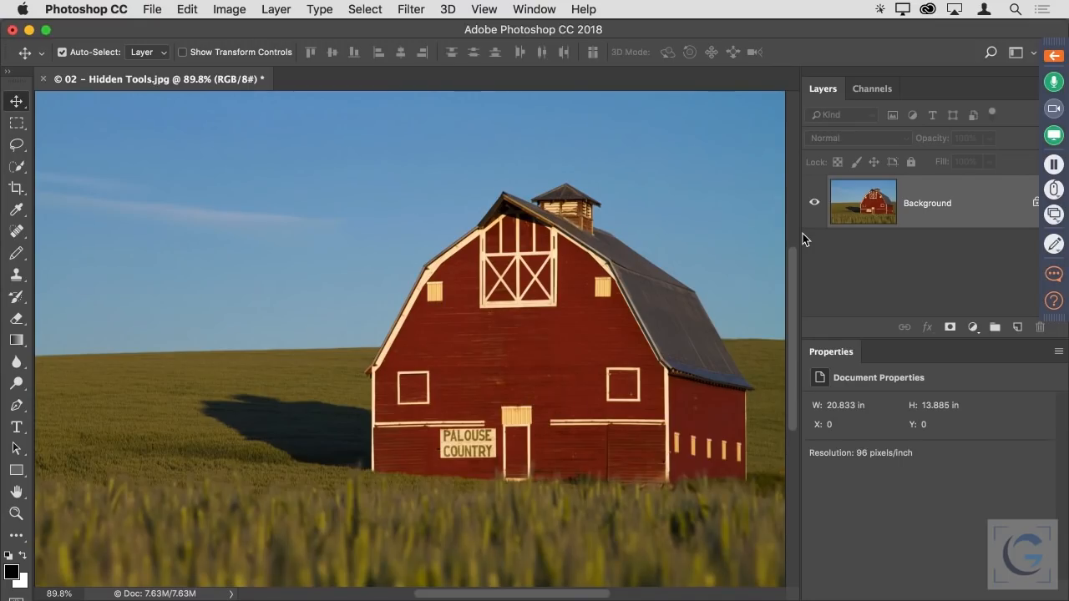
View the barn image at 100%, zoom in and out between magnifications up to 300%, and fit it to the window.
{"action": "key", "text": "super"}
{"action": "key", "text": "super+1"}
{"action": "key", "text": "super+equal"}
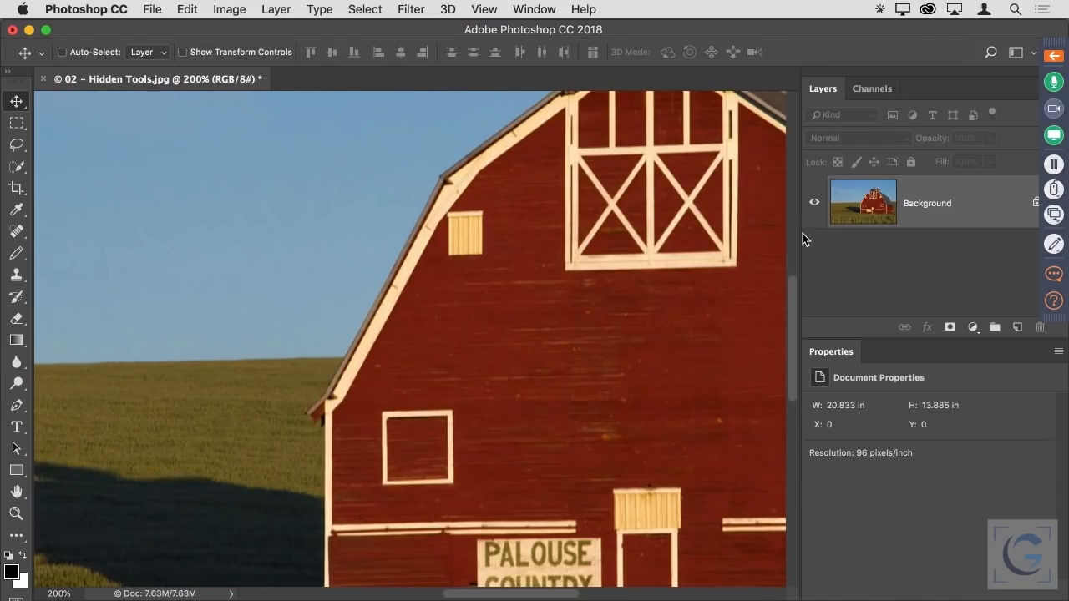
{"action": "key", "text": "super+minus"}
{"action": "key", "text": "super+equal"}
{"action": "key", "text": "super+minus"}
{"action": "key", "text": "super+equal"}
{"action": "key", "text": "super+equal"}
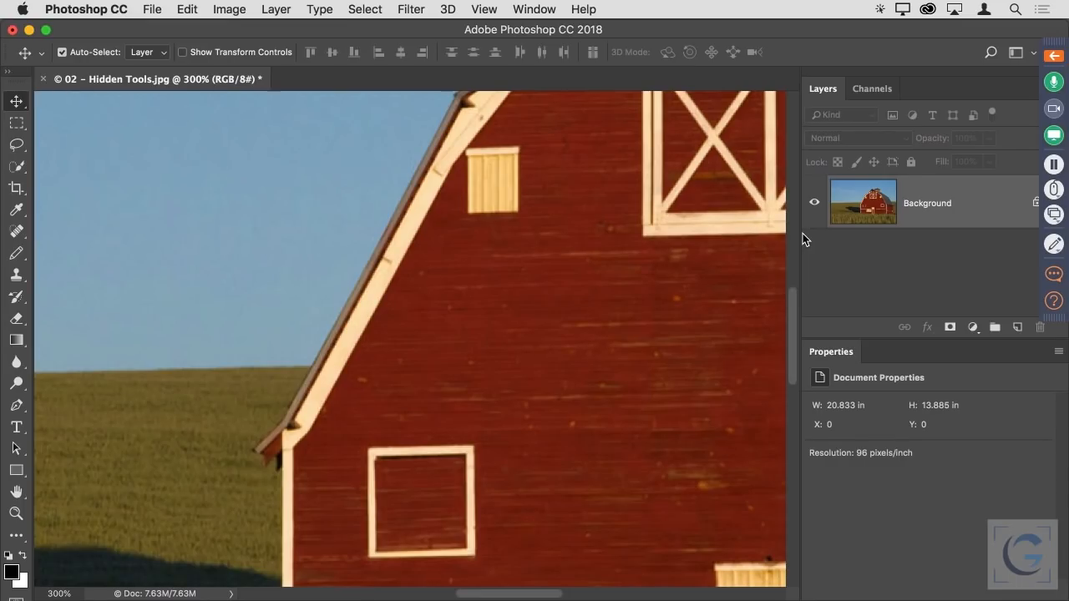
{"action": "key", "text": "super+0"}
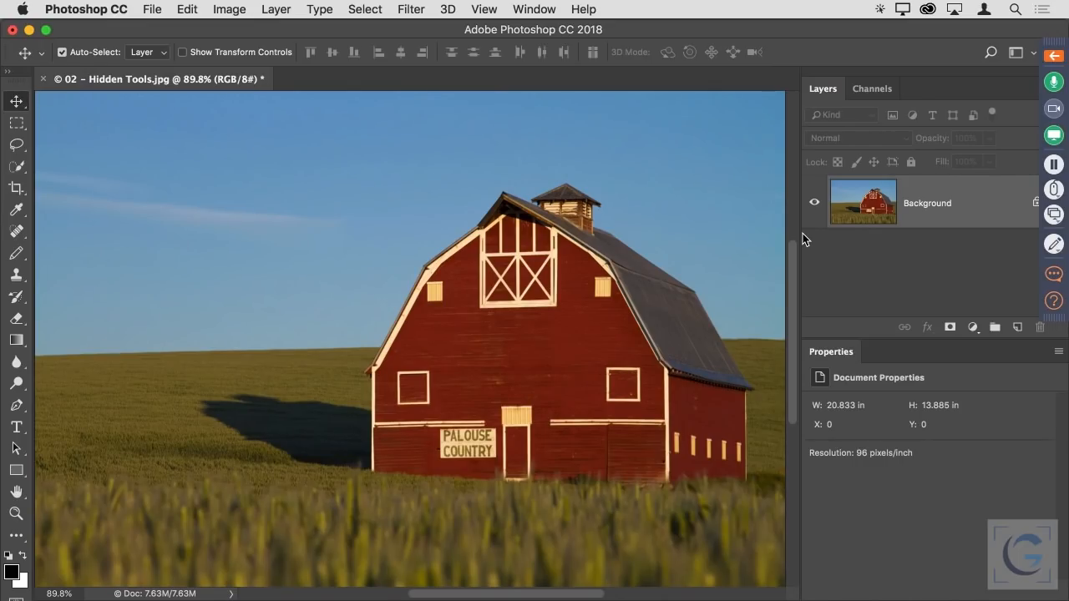
View the barn image at 100% again and step the magnification out and in, finishing at 100%.
{"action": "key", "text": "super"}
{"action": "key", "text": "super+1"}
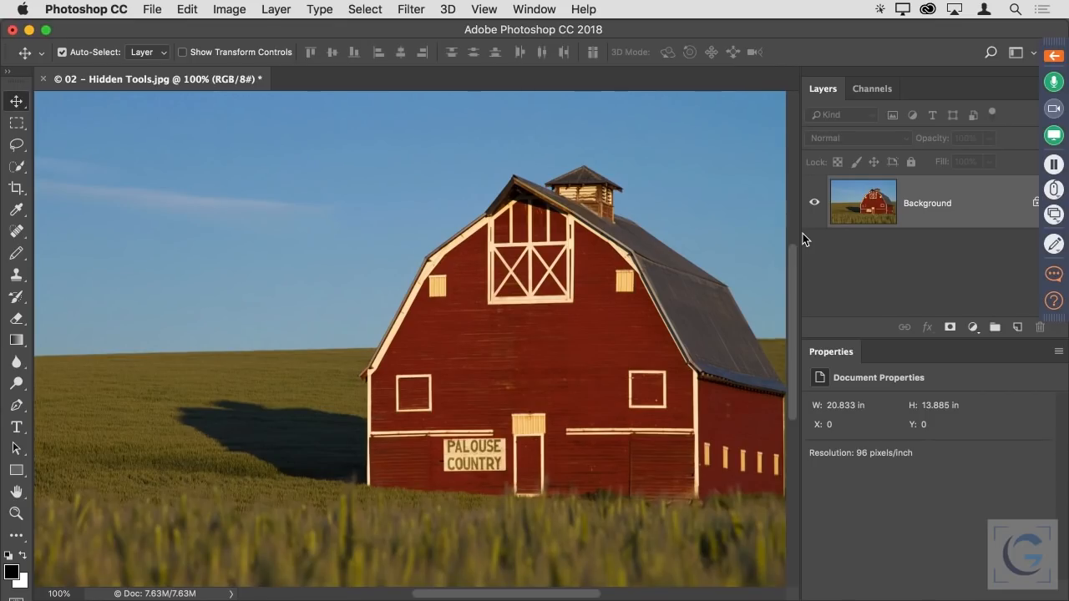
{"action": "key", "text": "super"}
{"action": "key", "text": "super+minus"}
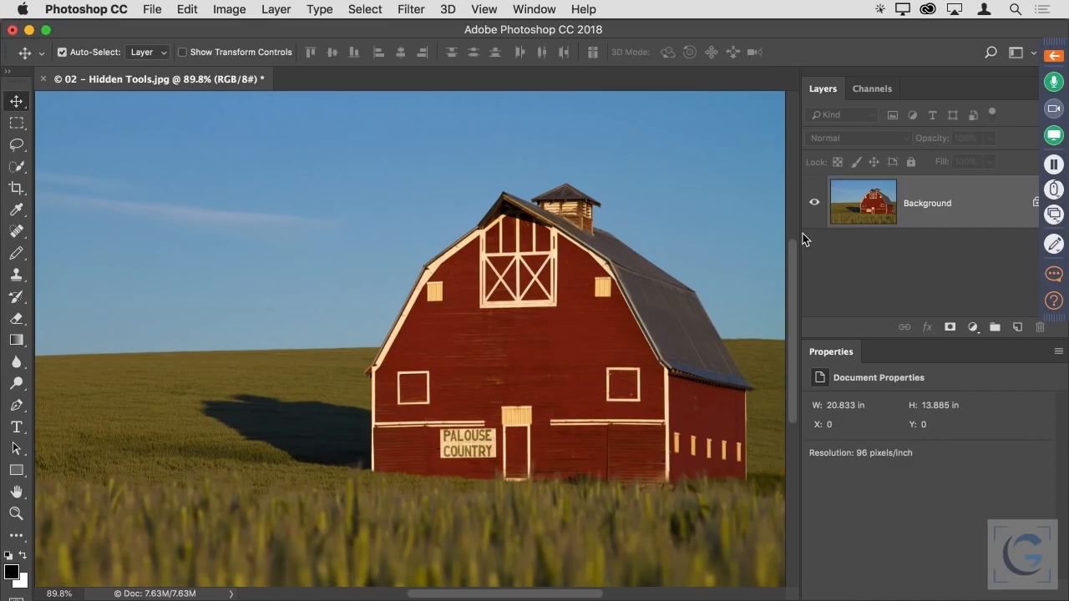
{"action": "key", "text": "super+plus"}
{"action": "key", "text": "super+plus"}
{"action": "key", "text": "super+plus"}
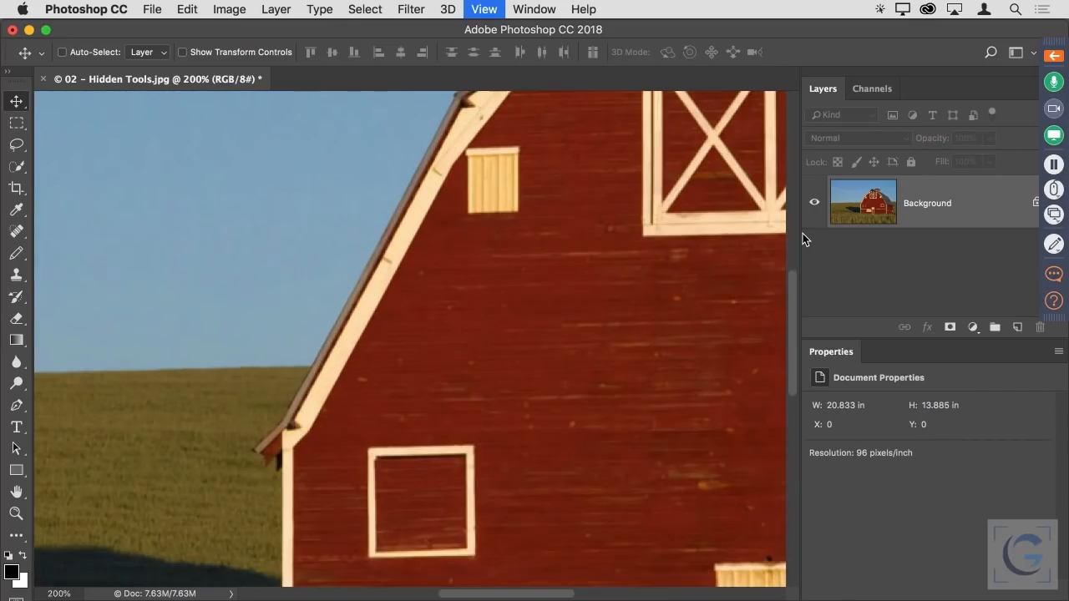
{"action": "key", "text": "super+plus"}
{"action": "key", "text": "super+minus"}
{"action": "key", "text": "super+minus"}
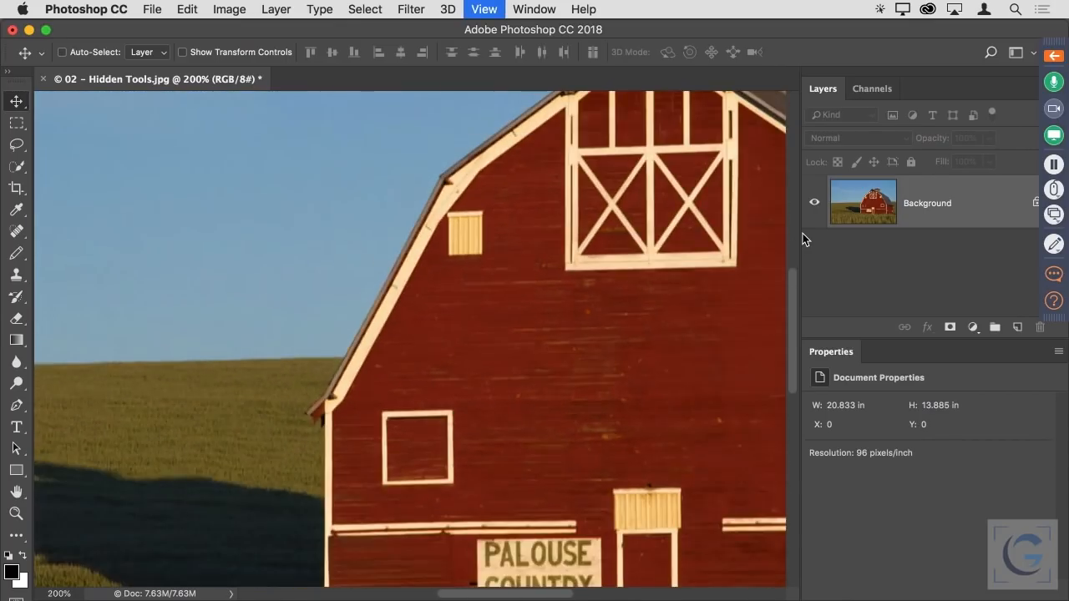
{"action": "key", "text": "super+minus"}
{"action": "key", "text": "super"}
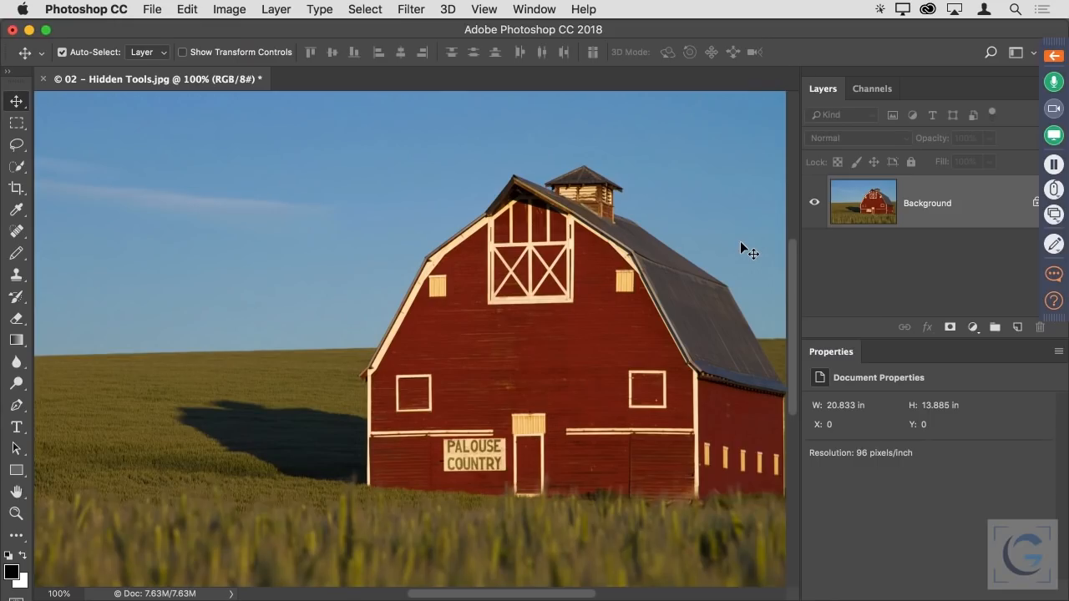
Magnify the Palouse Country sign down to individual pixels and fit the whole image back in the window.
{"action": "key", "text": "super+space"}
{"action": "left_click_drag", "start_coordinate": [476, 456], "coordinate": [94, 457]}
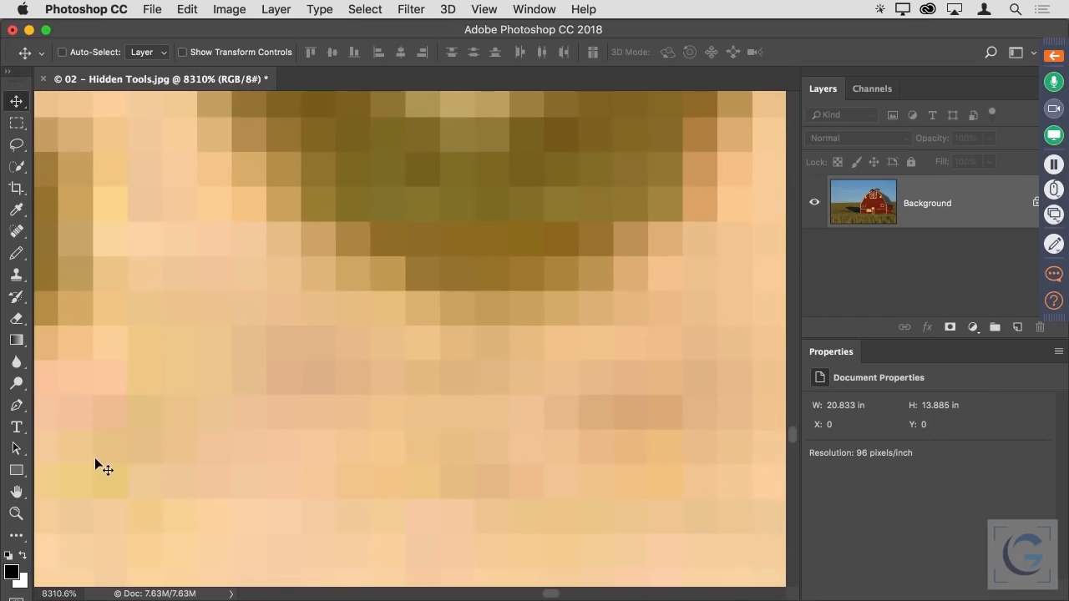
{"action": "key", "text": "super+0"}
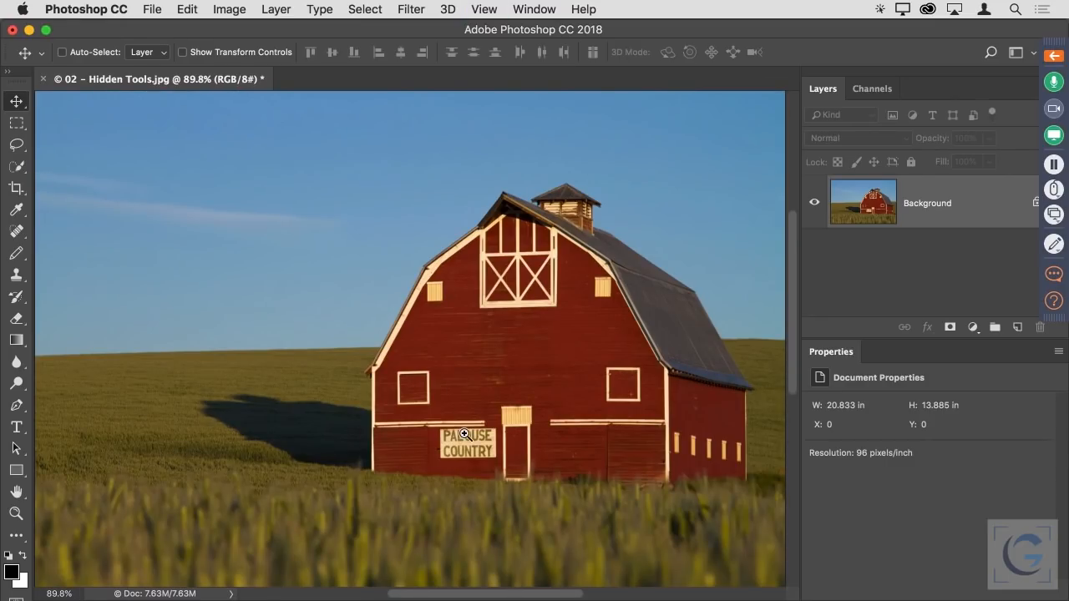
Zoom into the Palouse Country sign to about 996%, pan around the barn's details, and fit the image in the window.
{"action": "left_click_drag", "start_coordinate": [464, 437], "coordinate": [437, 442]}
{"action": "left_click_drag", "start_coordinate": [435, 442], "coordinate": [480, 334]}
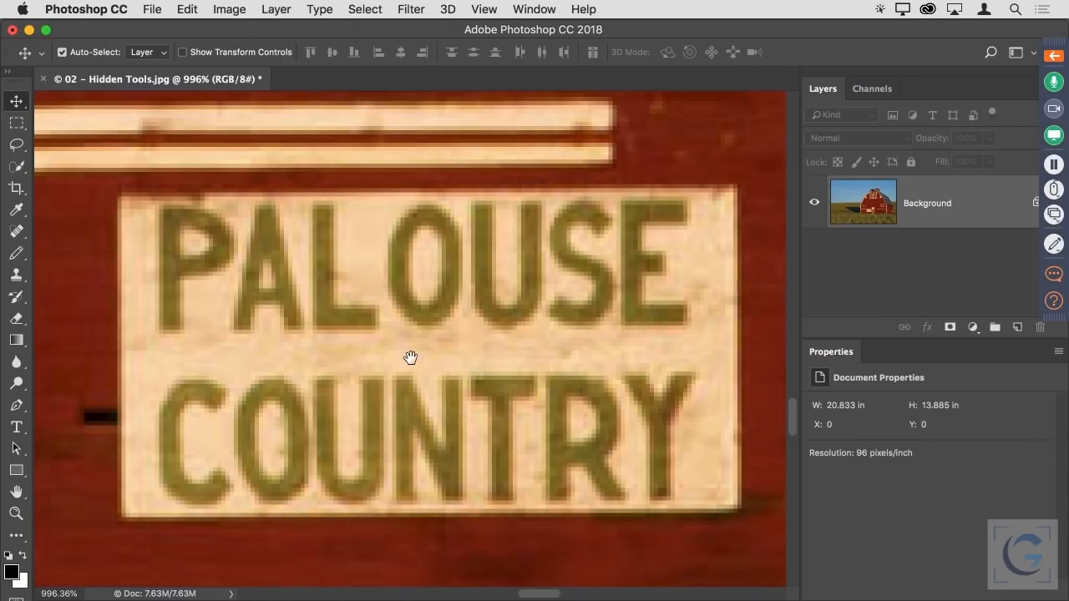
{"action": "left_click_drag", "start_coordinate": [385, 345], "coordinate": [554, 415]}
{"action": "left_click_drag", "start_coordinate": [358, 210], "coordinate": [562, 418]}
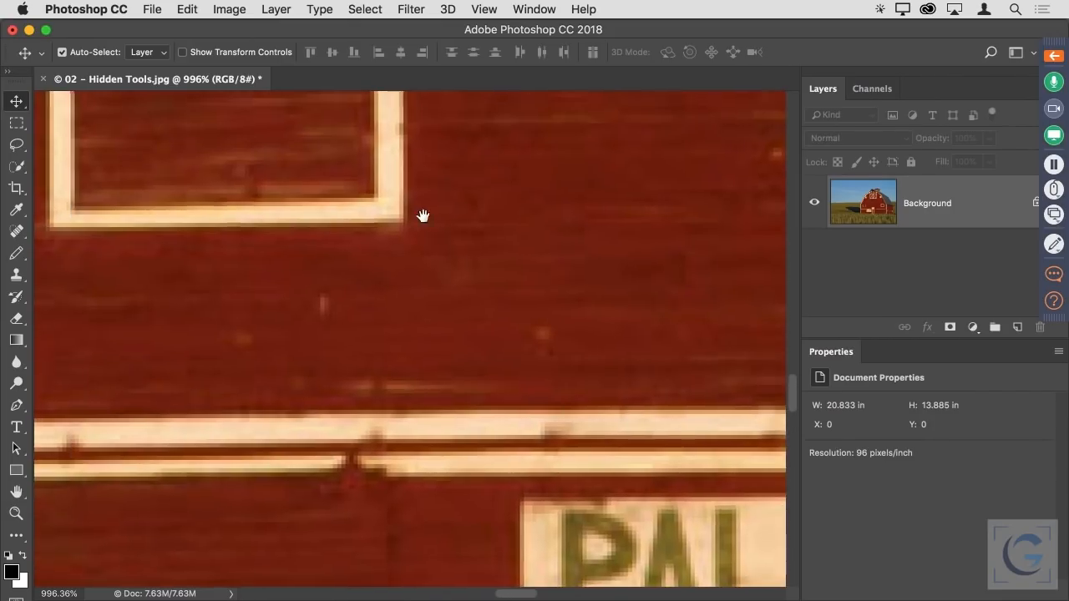
{"action": "left_click_drag", "start_coordinate": [423, 216], "coordinate": [573, 358]}
{"action": "left_click_drag", "start_coordinate": [620, 202], "coordinate": [250, 376]}
{"action": "left_click_drag", "start_coordinate": [681, 307], "coordinate": [246, 200]}
{"action": "left_click_drag", "start_coordinate": [592, 359], "coordinate": [387, 177]}
{"action": "left_click_drag", "start_coordinate": [360, 449], "coordinate": [592, 127]}
{"action": "left_click_drag", "start_coordinate": [408, 376], "coordinate": [465, 315]}
{"action": "left_click_drag", "start_coordinate": [296, 362], "coordinate": [584, 329]}
{"action": "left_click_drag", "start_coordinate": [202, 335], "coordinate": [252, 185]}
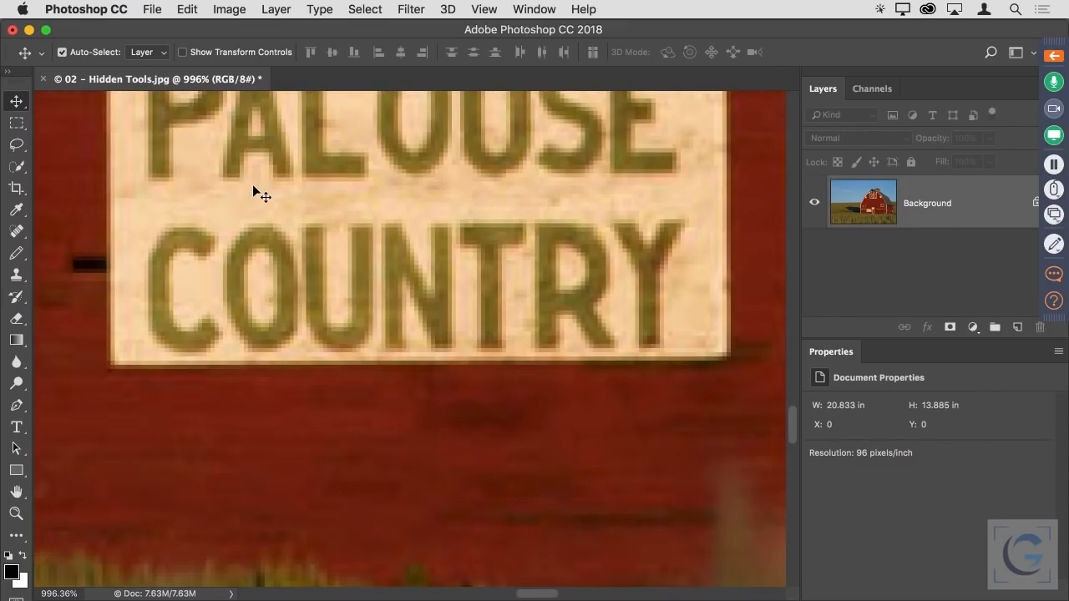
{"action": "key", "text": "super+0"}
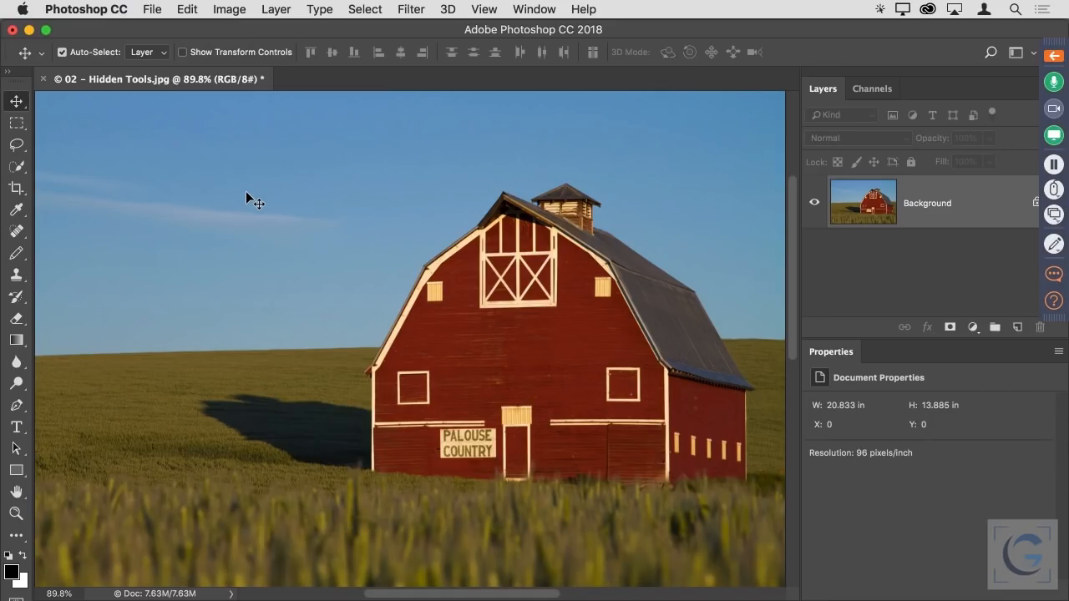
Set the foreground color to green #51a22e.
{"action": "left_click", "coordinate": [11, 572]}
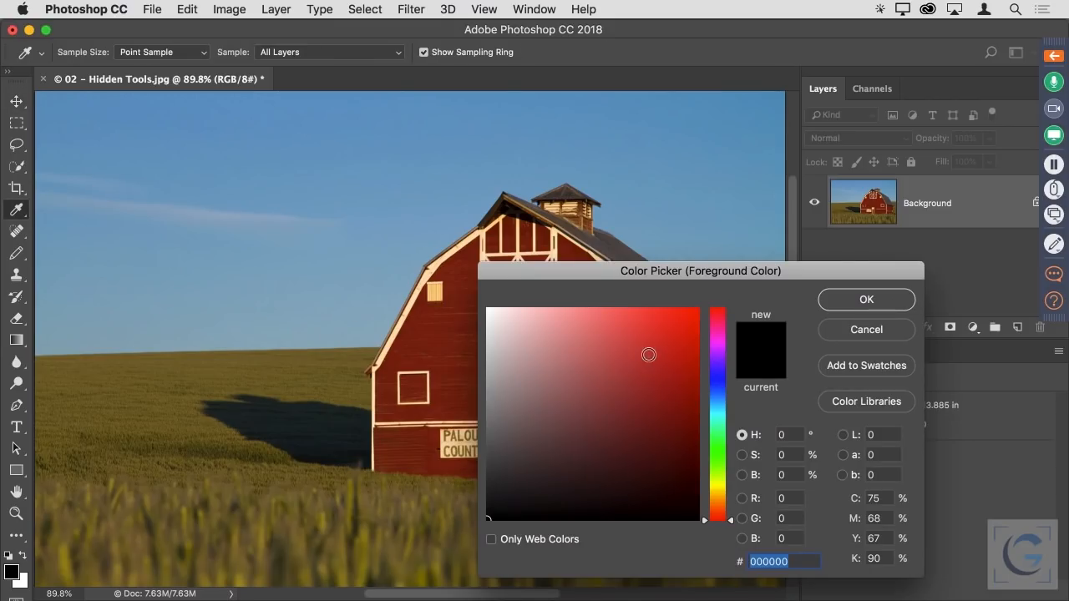
{"action": "left_click", "coordinate": [717, 460]}
{"action": "left_click", "coordinate": [639, 385]}
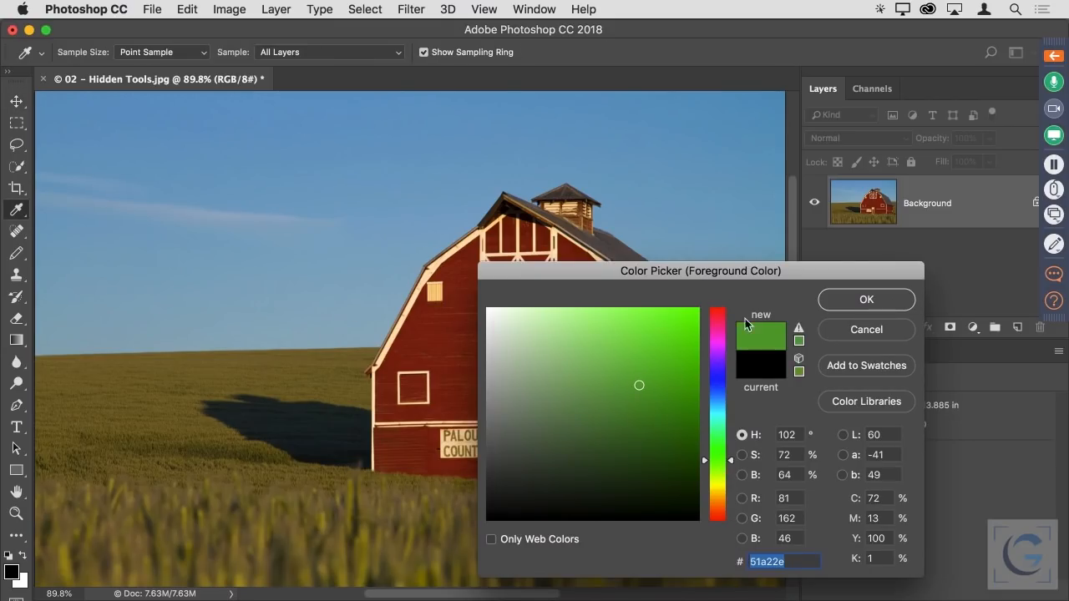
{"action": "left_click", "coordinate": [840, 299]}
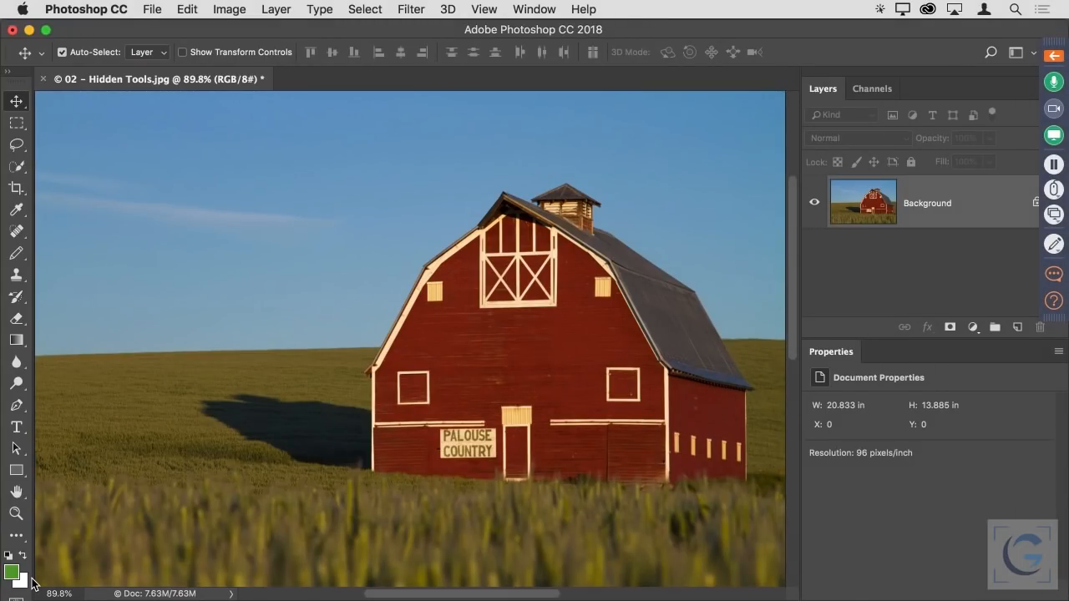
Reset the foreground and background colors to default black and white, and swap them back and forth, finishing with black as foreground.
{"action": "key", "text": "d"}
{"action": "key", "text": "x"}
{"action": "key", "text": "x"}
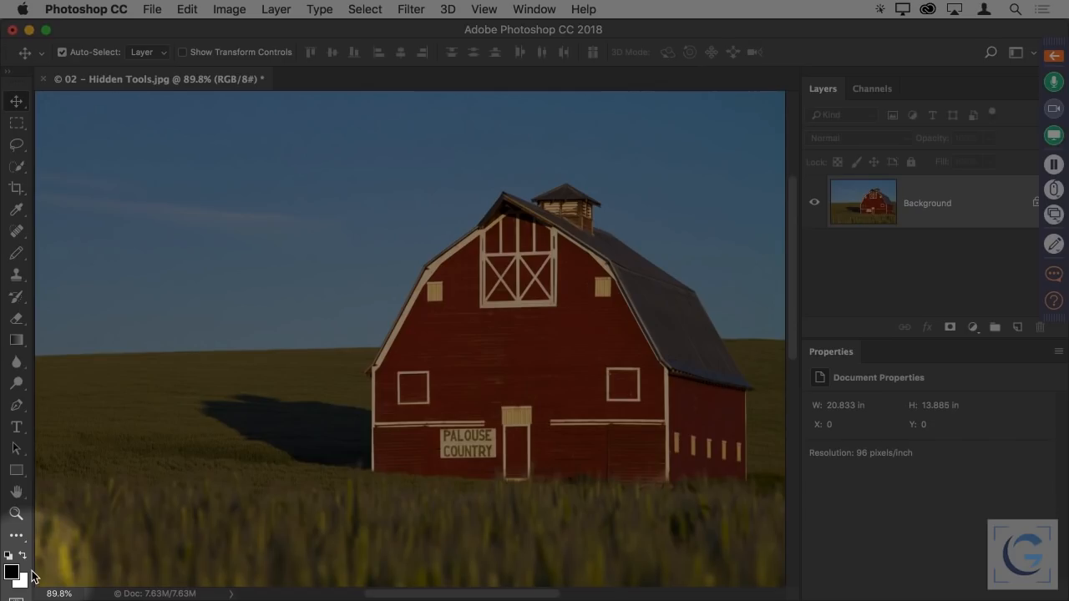
{"action": "key", "text": "x"}
{"action": "key", "text": "x"}
{"action": "key", "text": "x"}
{"action": "key", "text": "x"}
{"action": "key", "text": "x"}
{"action": "key", "text": "x"}
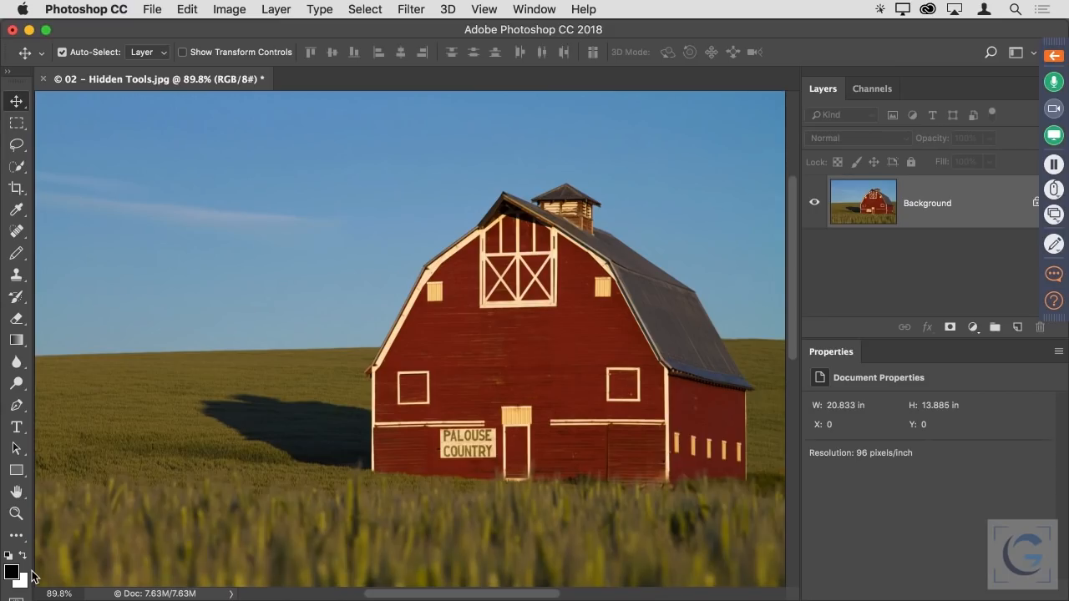
Close the barn image without saving its changes.
{"action": "key", "text": "super+w"}
{"action": "key", "text": "super+d"}
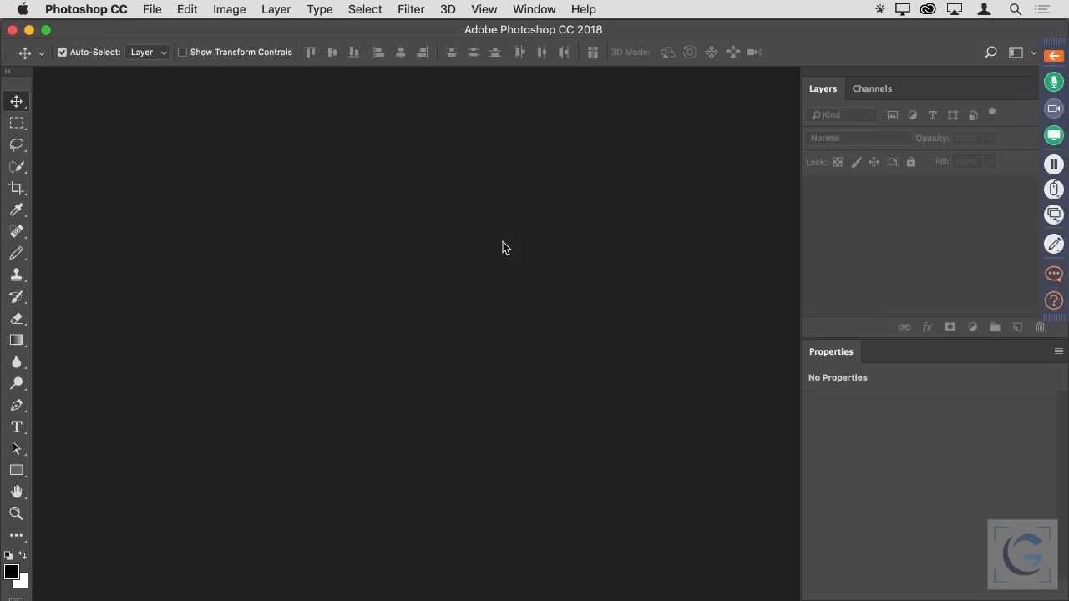
Open 04-05 - Palouse Postcard.psd from the PS Hidden Tips Webinar folder.
{"action": "double_click", "coordinate": [613, 246]}
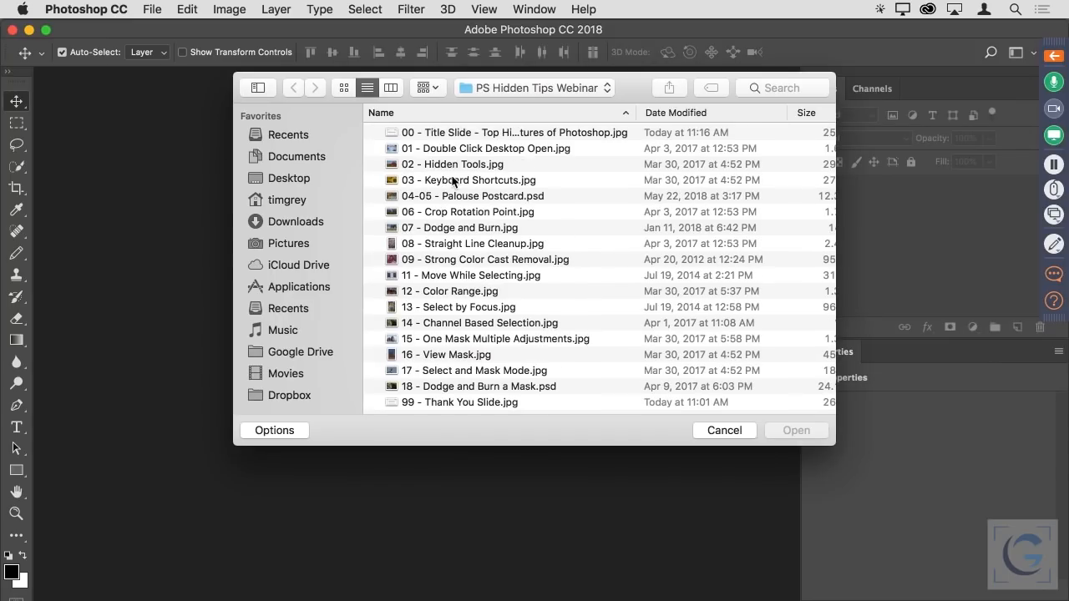
{"action": "left_click", "coordinate": [451, 181]}
{"action": "double_click", "coordinate": [452, 195]}
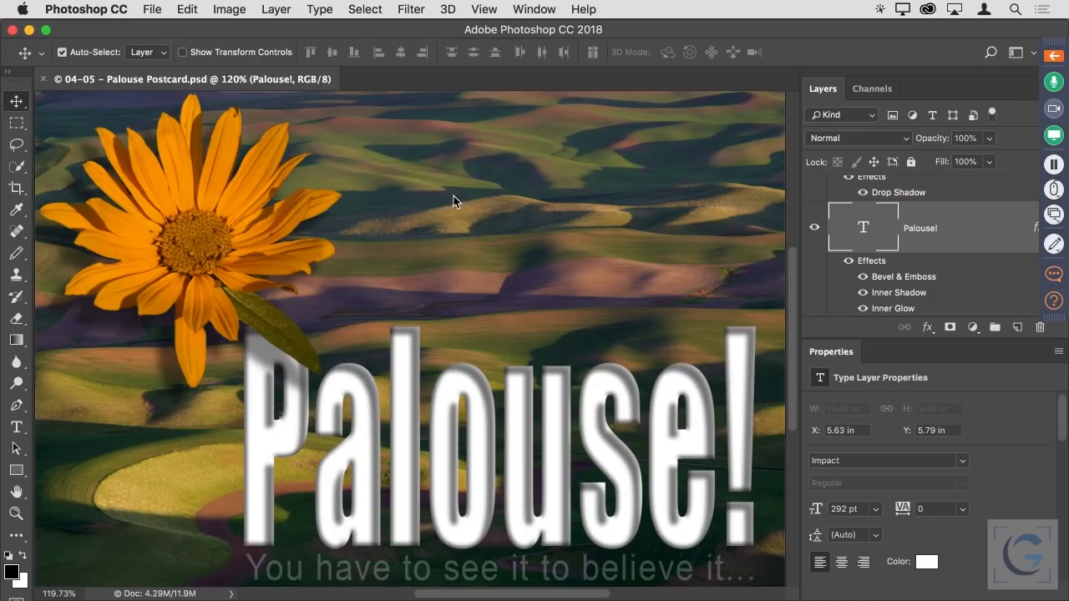
Select the Flower layer, lower its opacity to about 47%, and restore it to 100%.
{"action": "scroll", "coordinate": [937, 243], "scroll_direction": "up", "scroll_amount": 3}
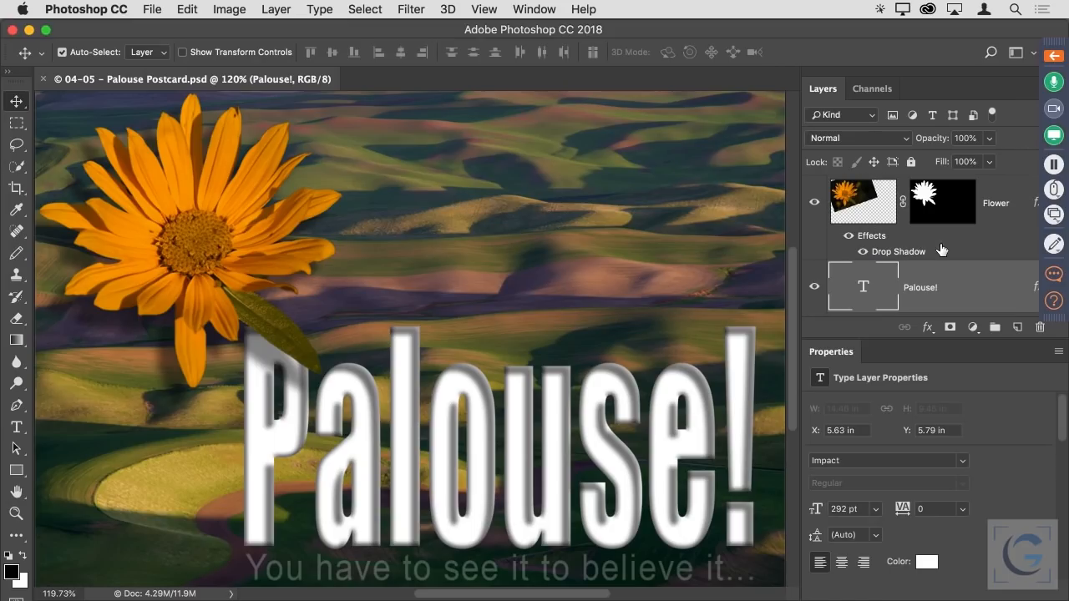
{"action": "left_click", "coordinate": [859, 220]}
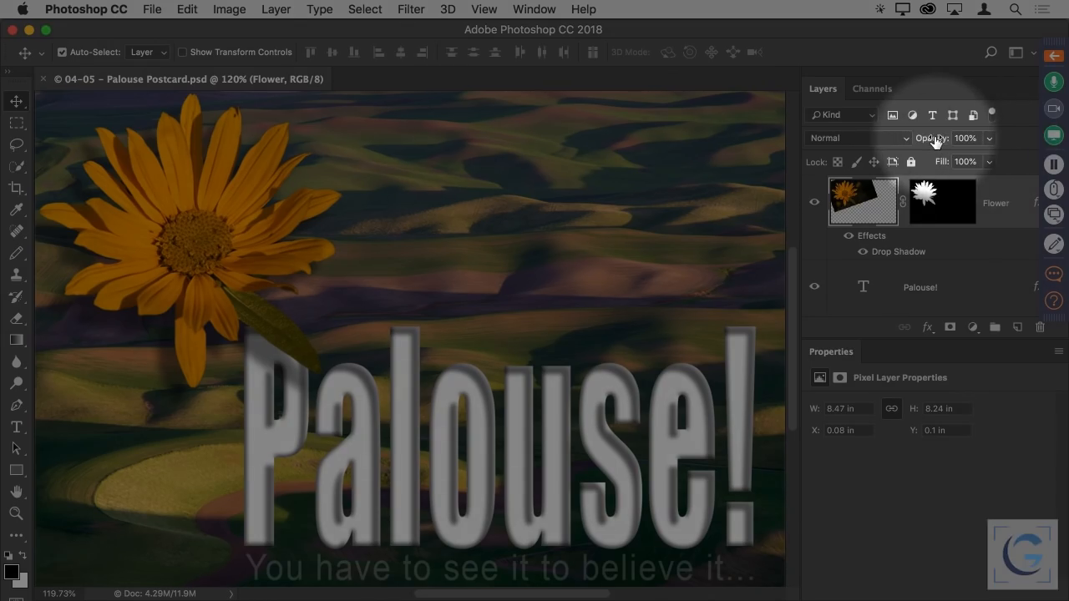
{"action": "left_click", "coordinate": [989, 141]}
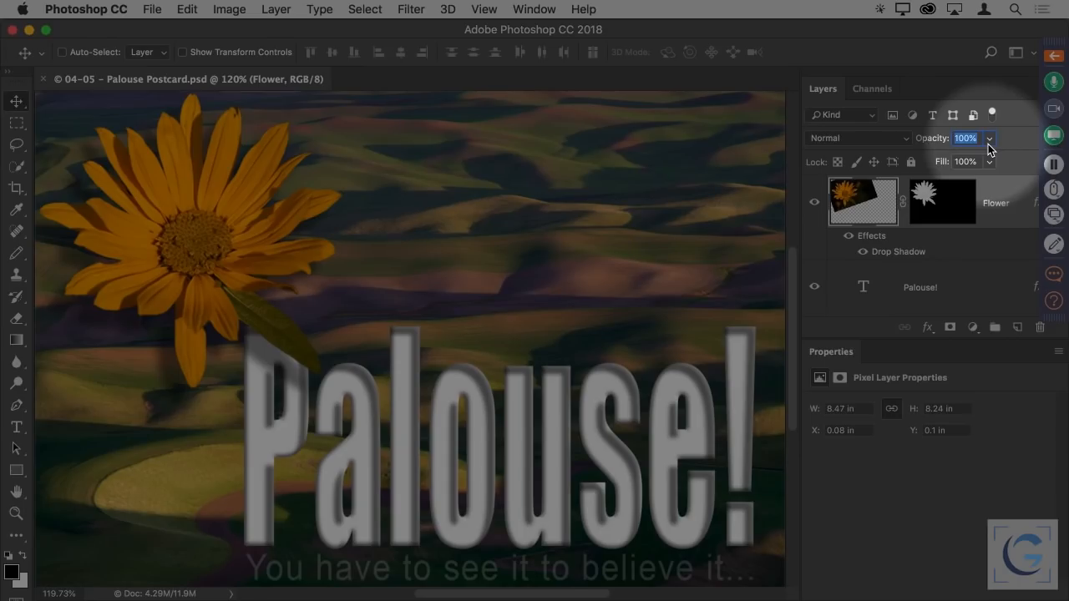
{"action": "left_click", "coordinate": [989, 141]}
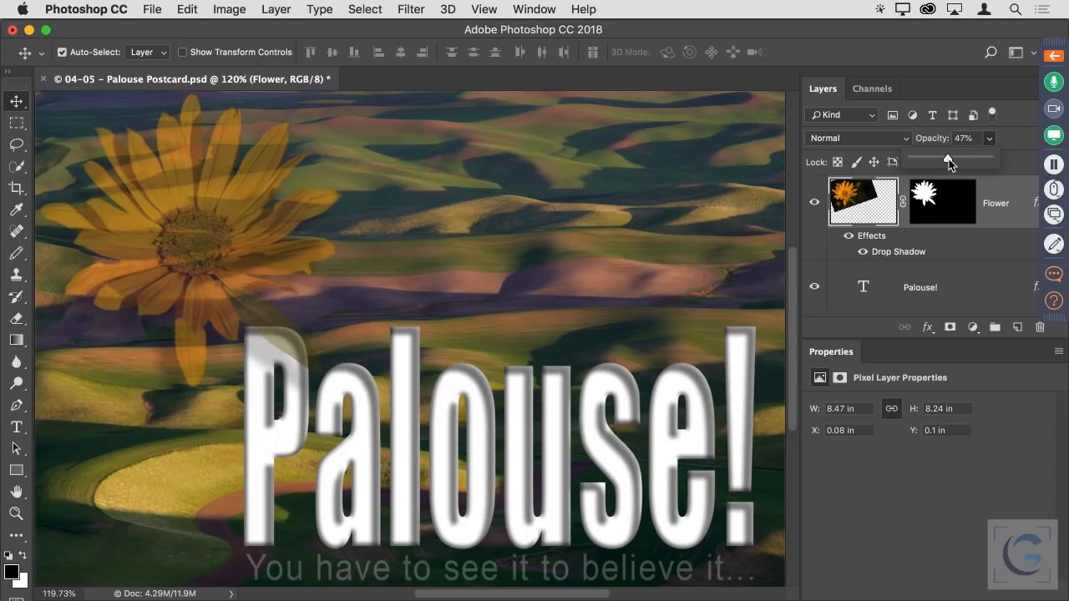
{"action": "left_click_drag", "start_coordinate": [948, 158], "coordinate": [995, 159]}
{"action": "left_click", "coordinate": [989, 142]}
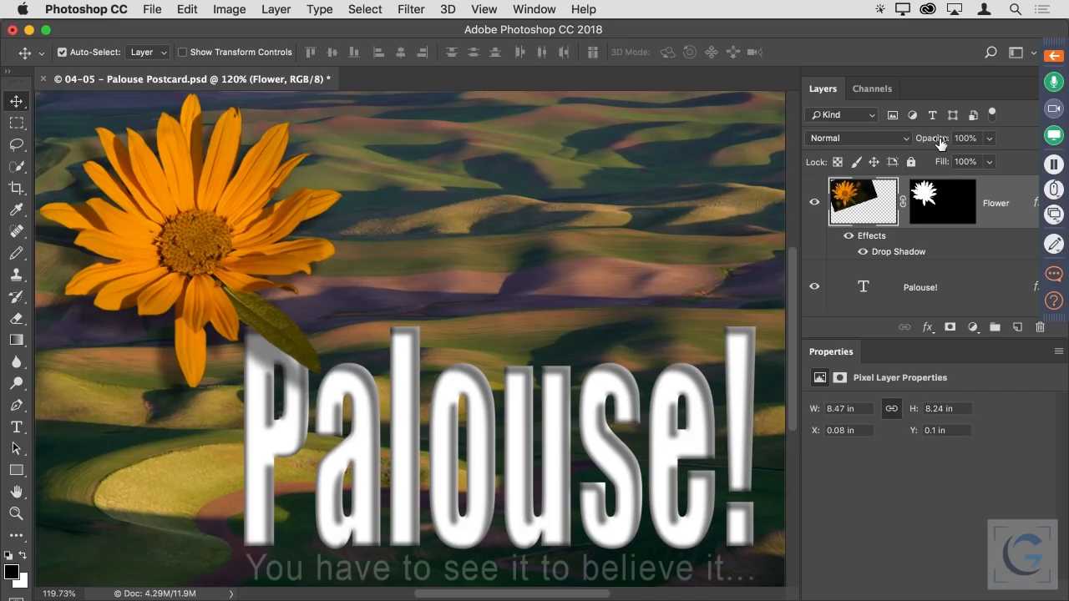
{"action": "mouse_move", "coordinate": [939, 142]}
{"action": "left_mouse_down"}
{"action": "mouse_move", "coordinate": [888, 142]}
{"action": "mouse_move", "coordinate": [953, 142]}
{"action": "left_mouse_up"}
{"action": "left_click_drag", "start_coordinate": [928, 141], "coordinate": [939, 140]}
{"action": "left_click", "coordinate": [989, 139]}
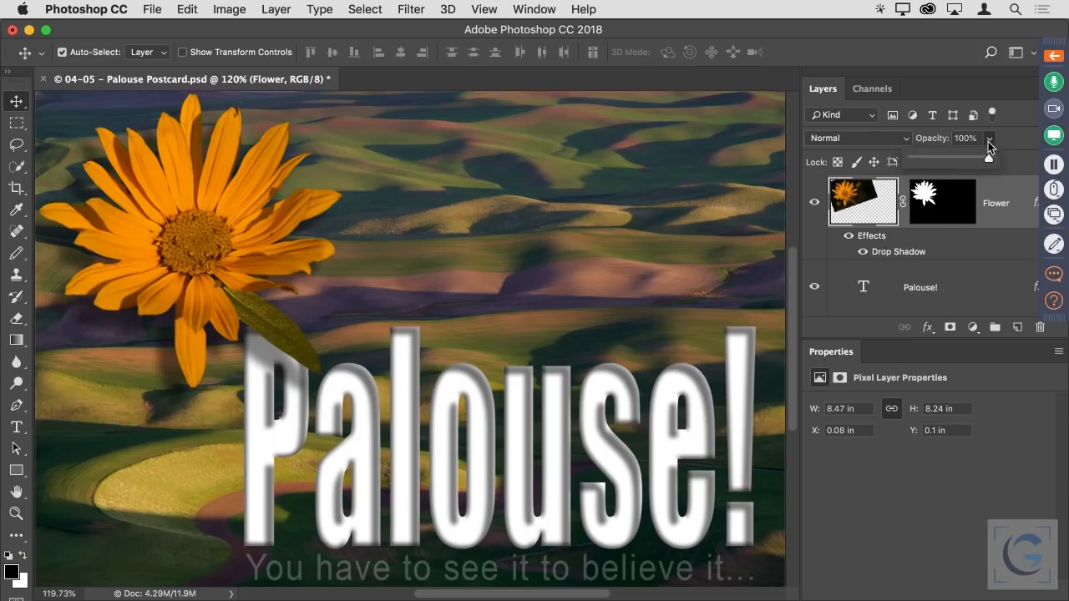
{"action": "left_click", "coordinate": [990, 141]}
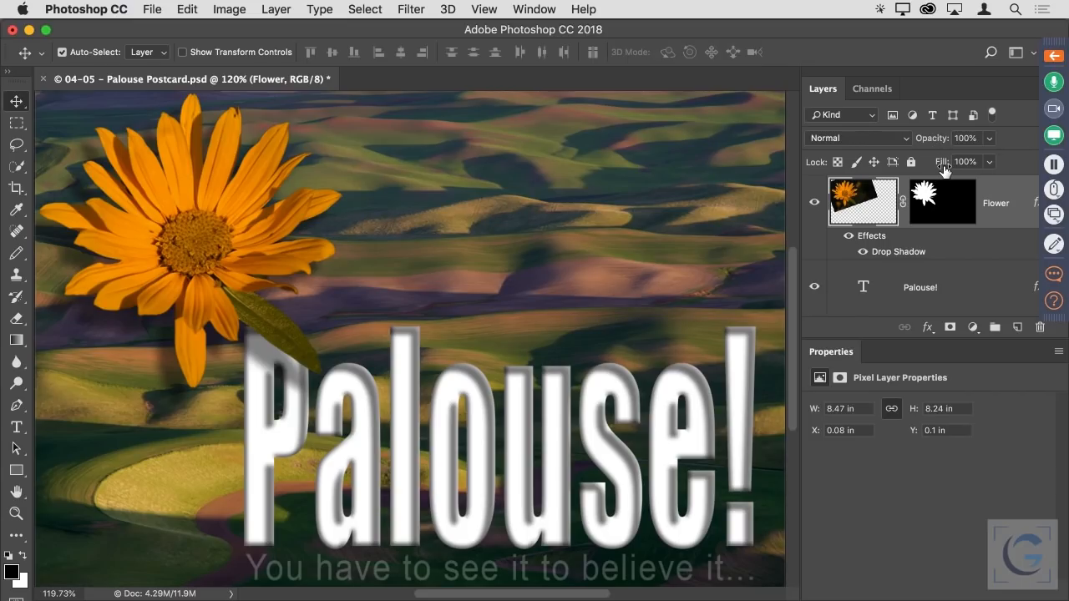
{"action": "mouse_move", "coordinate": [941, 167]}
{"action": "left_mouse_down"}
{"action": "mouse_move", "coordinate": [890, 164]}
{"action": "mouse_move", "coordinate": [960, 167]}
{"action": "left_mouse_up"}
Select the Palouse! text layer, lower its opacity to 0%, and restore it to 100%.
{"action": "scroll", "coordinate": [945, 172], "scroll_direction": "down", "scroll_amount": 3}
{"action": "scroll", "coordinate": [935, 251], "scroll_direction": "down", "scroll_amount": 3}
{"action": "left_click", "coordinate": [868, 238]}
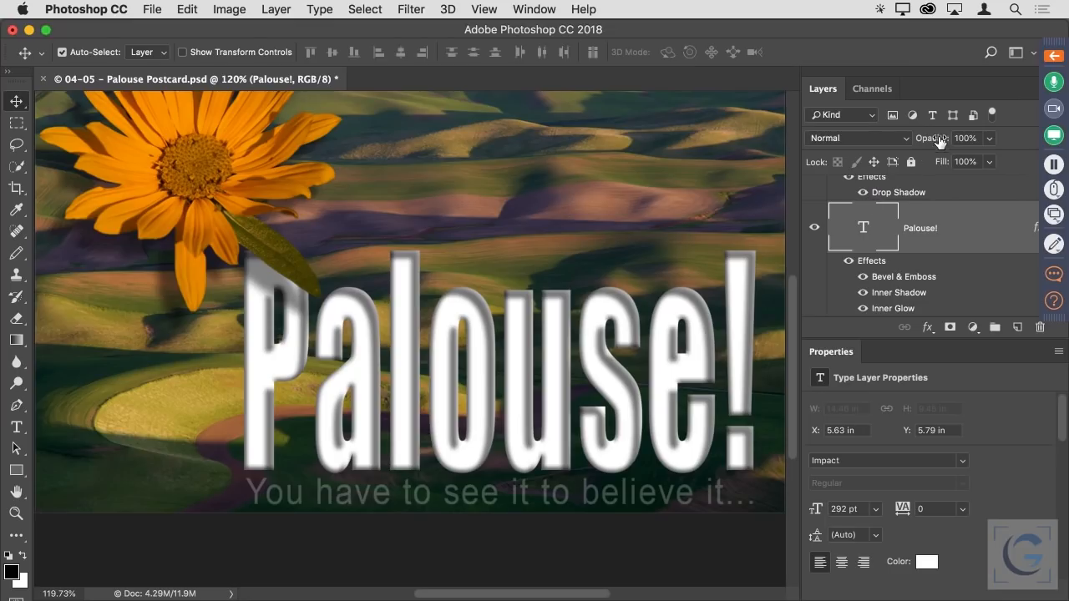
{"action": "left_click_drag", "start_coordinate": [941, 142], "coordinate": [848, 143]}
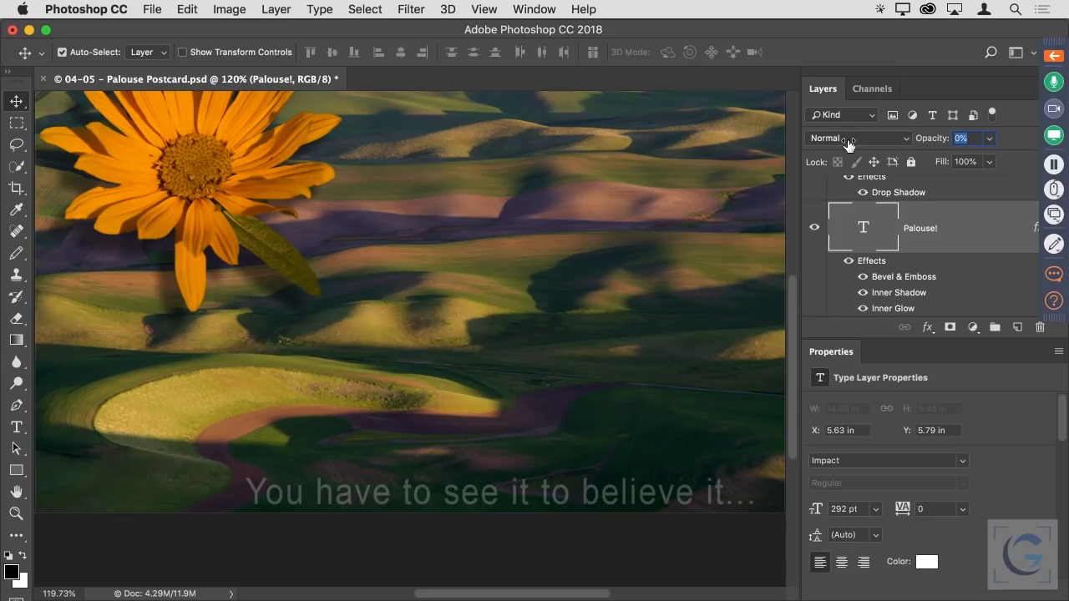
{"action": "left_click_drag", "start_coordinate": [847, 144], "coordinate": [1011, 142]}
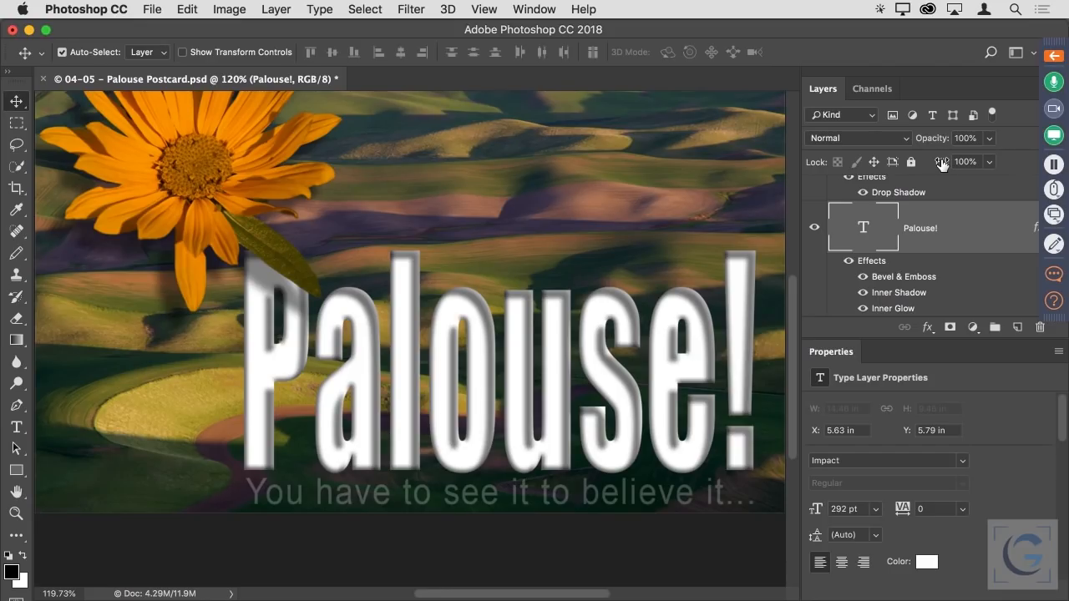
Reduce the fill of the Palouse! text layer to 55% and further down to 0%.
{"action": "left_click_drag", "start_coordinate": [941, 163], "coordinate": [901, 167]}
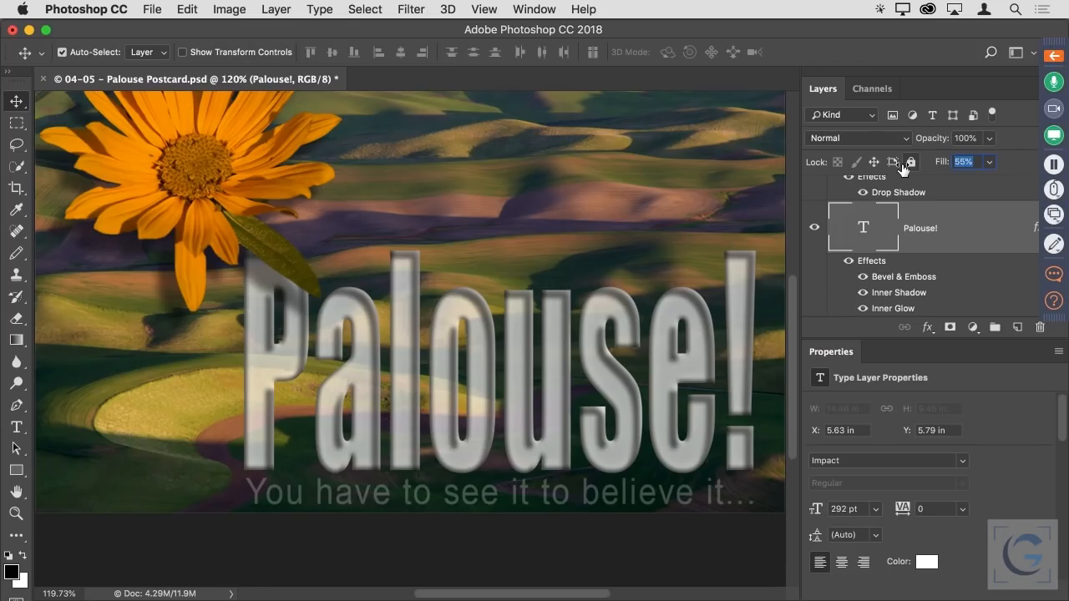
{"action": "left_click_drag", "start_coordinate": [902, 167], "coordinate": [831, 170]}
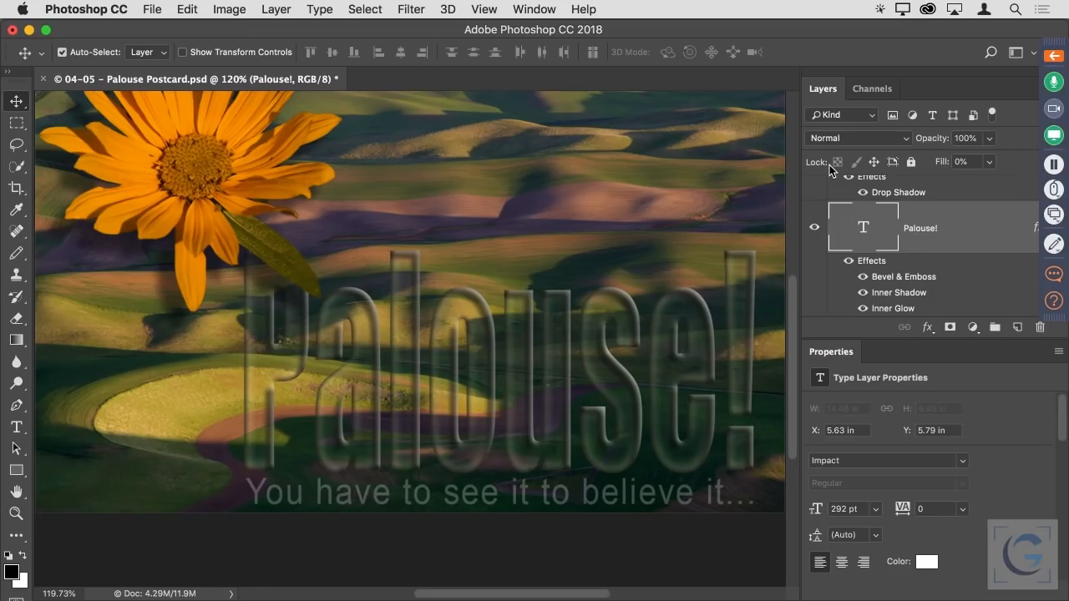
Close the Palouse postcard without saving, and open 06 - Crop Rotation Point.jpg from the PS Hidden Tips Webinar folder, fitted on screen.
{"action": "key", "text": "super+w"}
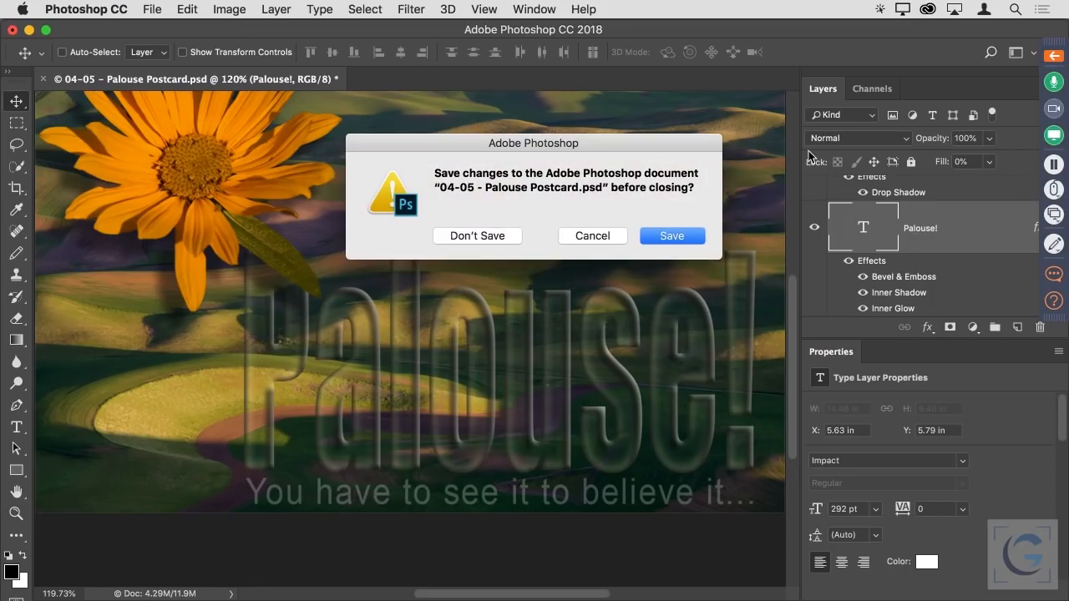
{"action": "left_click", "coordinate": [472, 241]}
{"action": "double_click", "coordinate": [476, 242]}
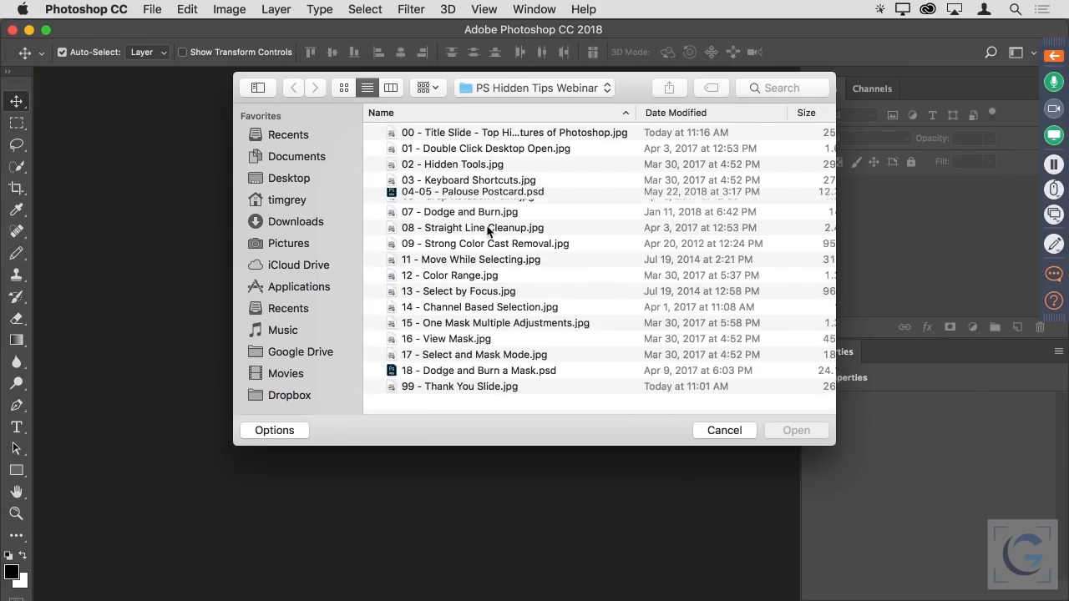
{"action": "left_click", "coordinate": [495, 213]}
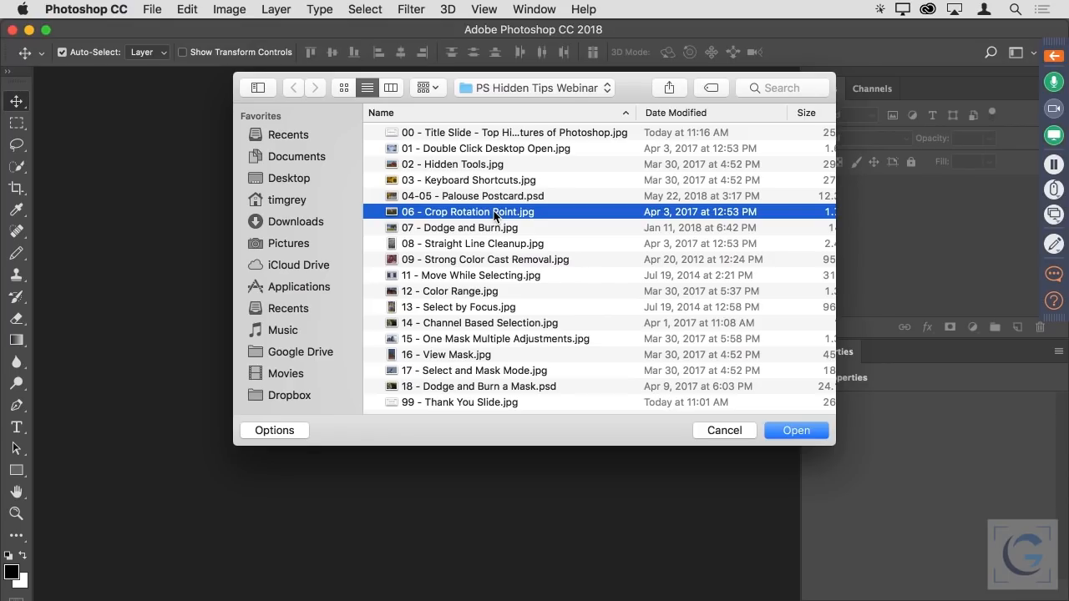
{"action": "double_click", "coordinate": [495, 213]}
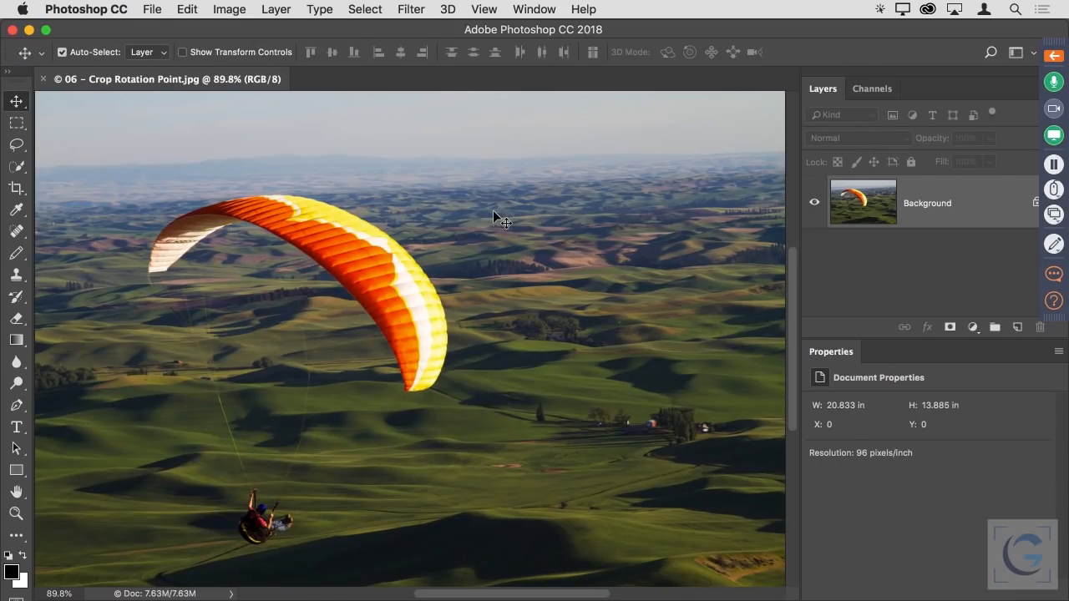
{"action": "key", "text": "super+0"}
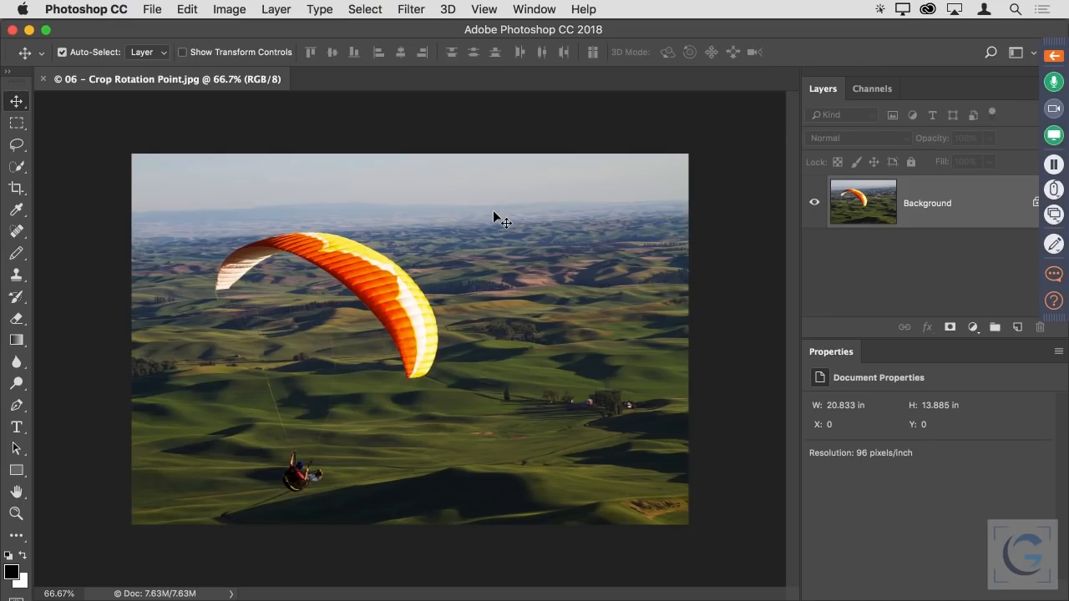
With the Crop tool, rotate the paraglider image about 4.9° clockwise around the crop's center and rotate it back to level.
{"action": "key", "text": "c"}
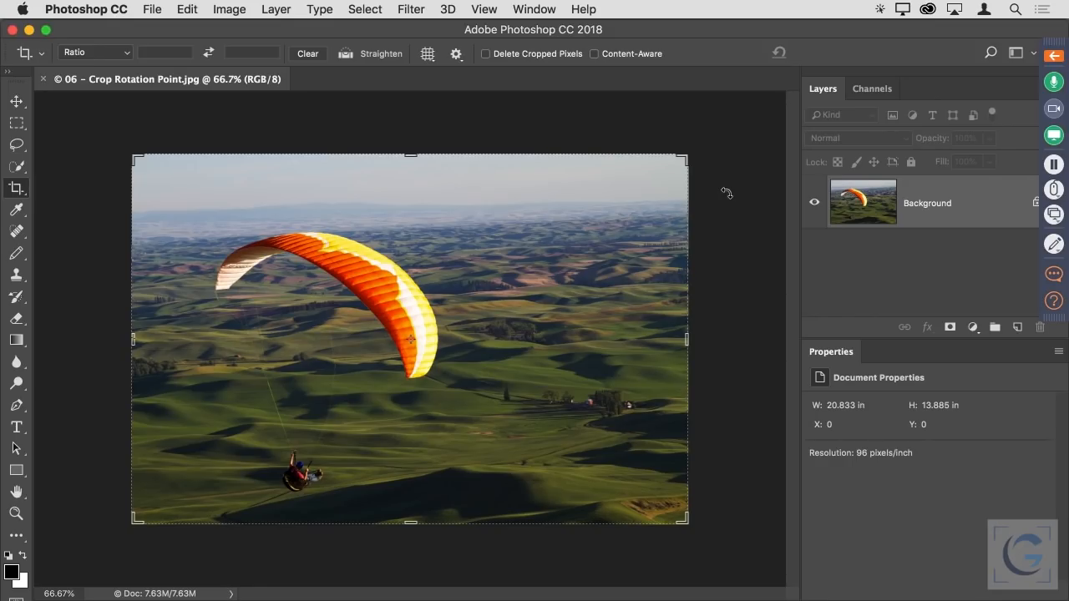
{"action": "left_click_drag", "start_coordinate": [727, 194], "coordinate": [716, 228]}
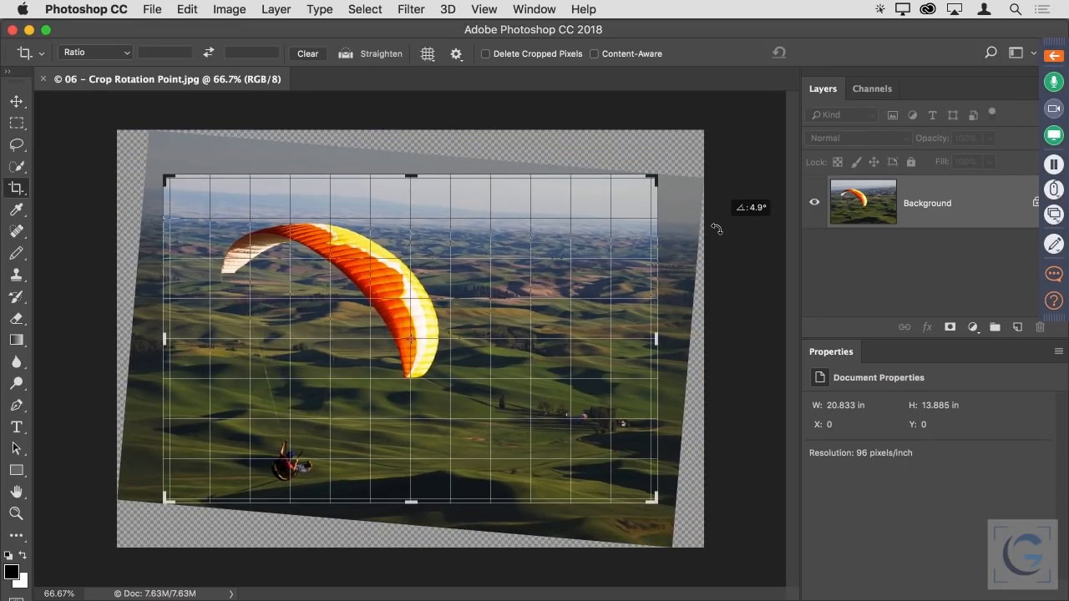
{"action": "mouse_move", "coordinate": [717, 228]}
{"action": "left_mouse_down"}
{"action": "mouse_move", "coordinate": [704, 169]}
{"action": "mouse_move", "coordinate": [706, 210]}
{"action": "left_mouse_up"}
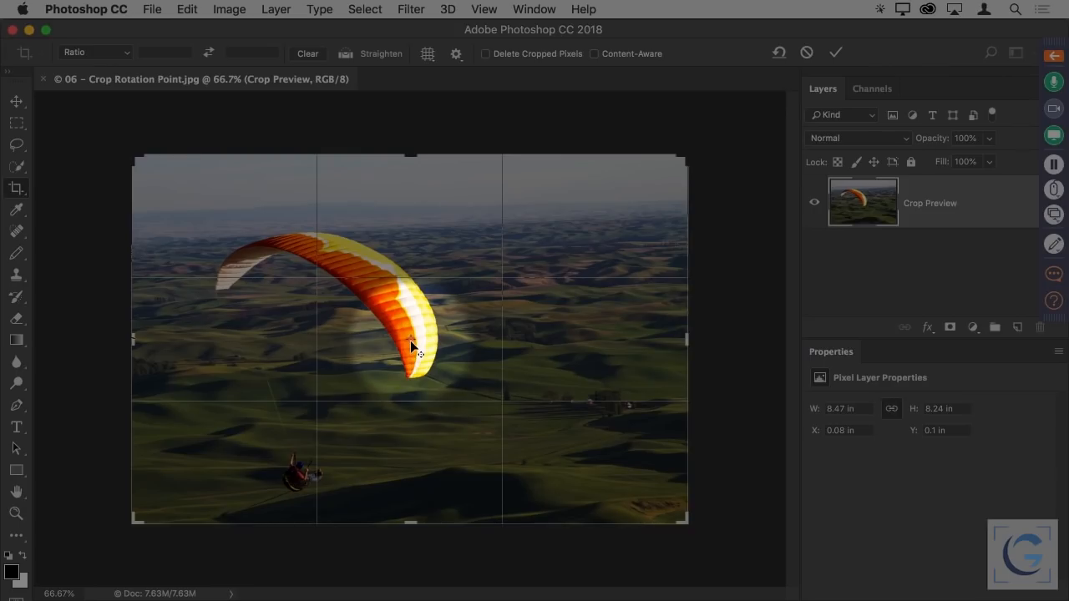
Try rotating the crop around a pivot at the left end of the horizon and another on the paraglider pilot, and cancel the crop.
{"action": "mouse_move", "coordinate": [405, 334]}
{"action": "left_mouse_down"}
{"action": "mouse_move", "coordinate": [321, 280]}
{"action": "mouse_move", "coordinate": [139, 238]}
{"action": "left_mouse_up"}
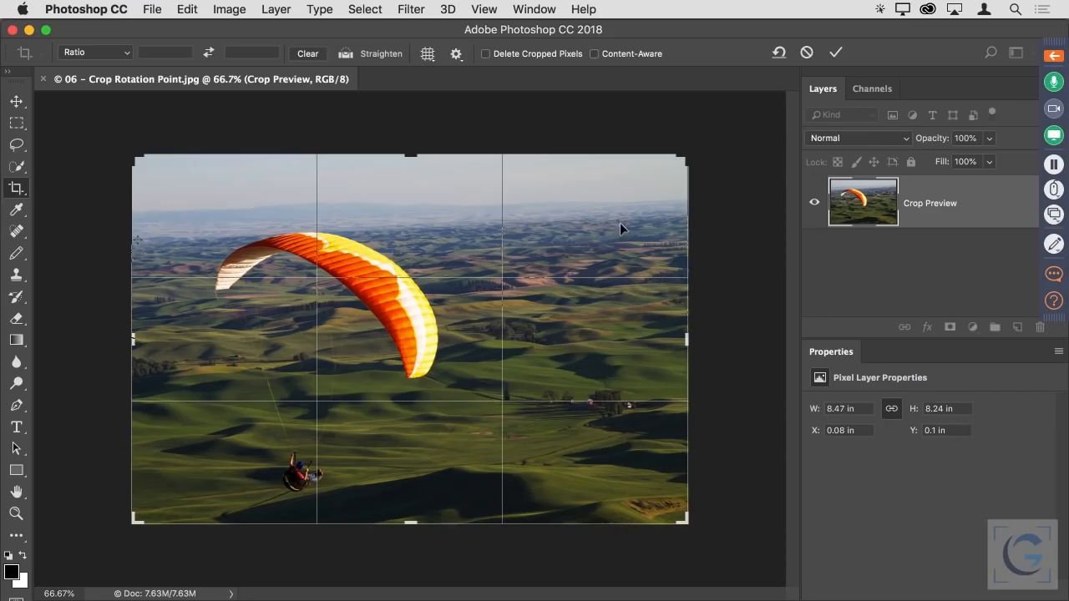
{"action": "left_click_drag", "start_coordinate": [732, 237], "coordinate": [712, 260]}
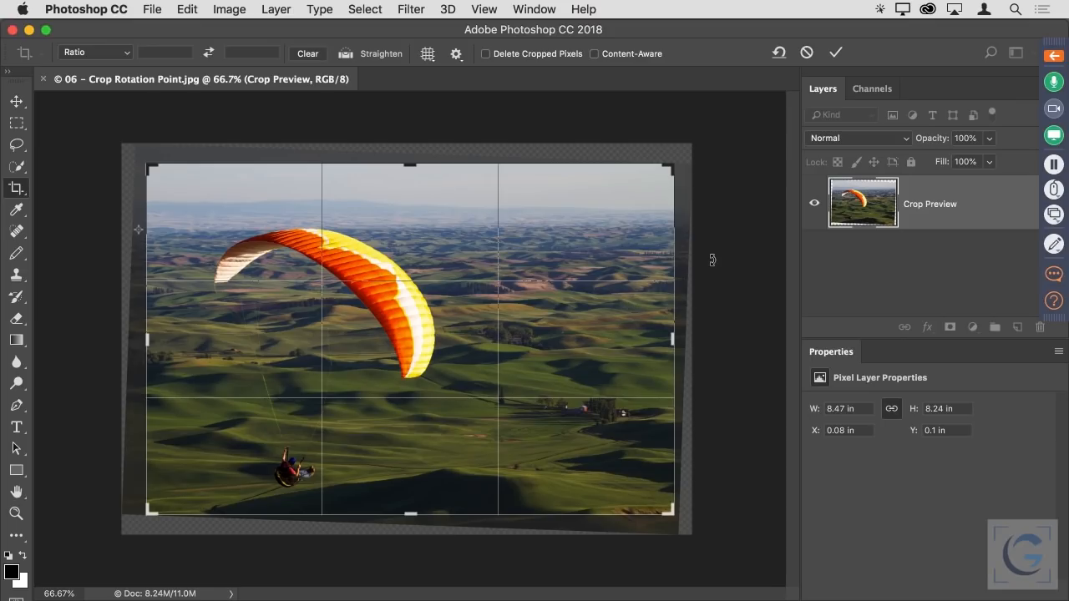
{"action": "left_click_drag", "start_coordinate": [137, 229], "coordinate": [302, 484]}
{"action": "left_click_drag", "start_coordinate": [710, 406], "coordinate": [699, 369]}
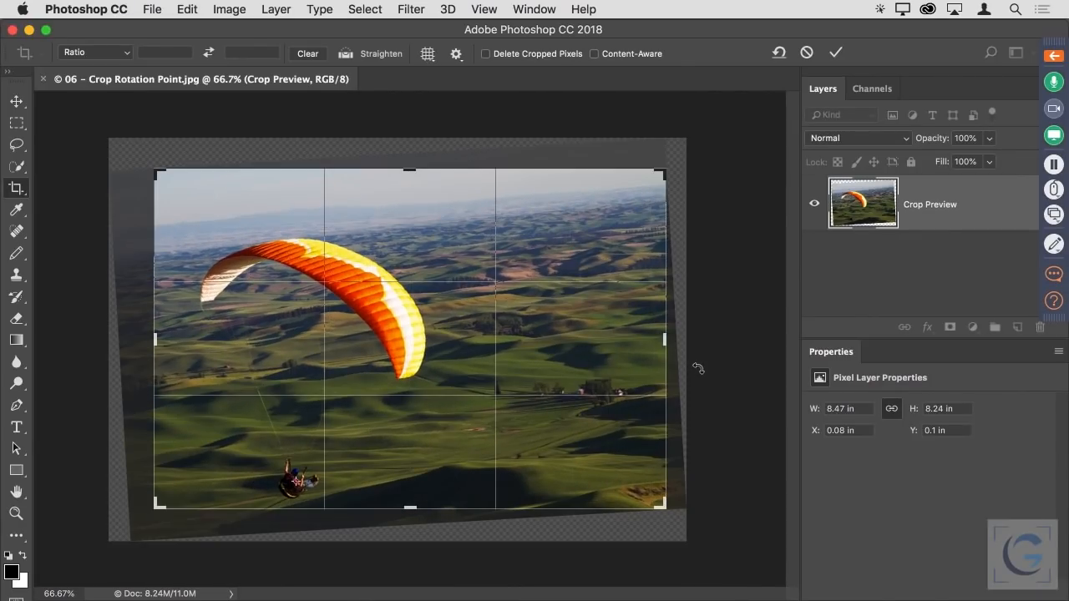
{"action": "key", "text": "Escape"}
Close the paraglider image and open 07 - Dodge and Burn.jpg.
{"action": "key", "text": "super+w"}
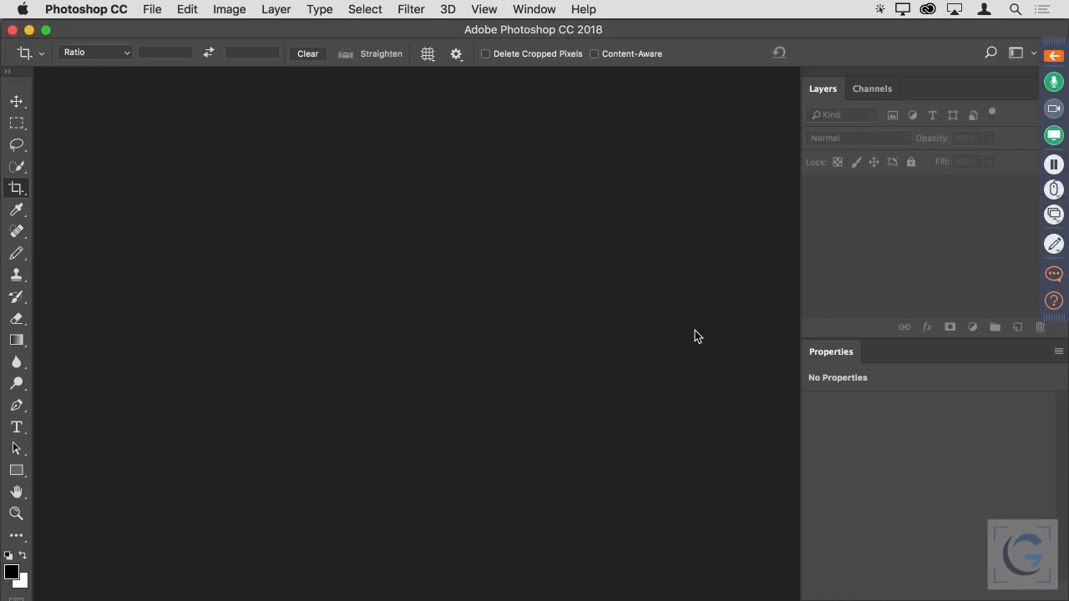
{"action": "double_click", "coordinate": [695, 331]}
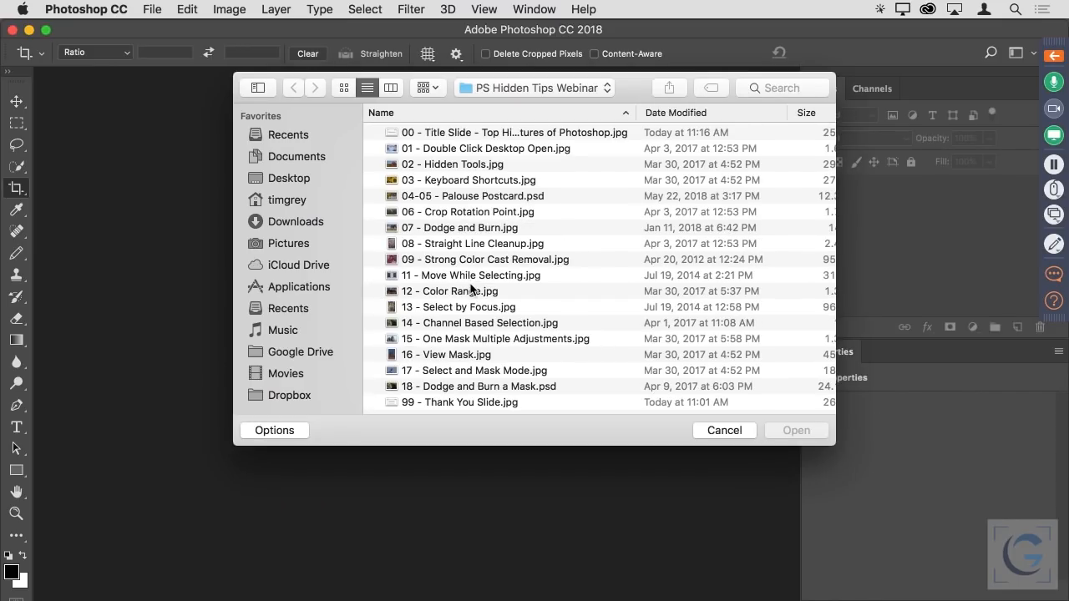
{"action": "double_click", "coordinate": [456, 228]}
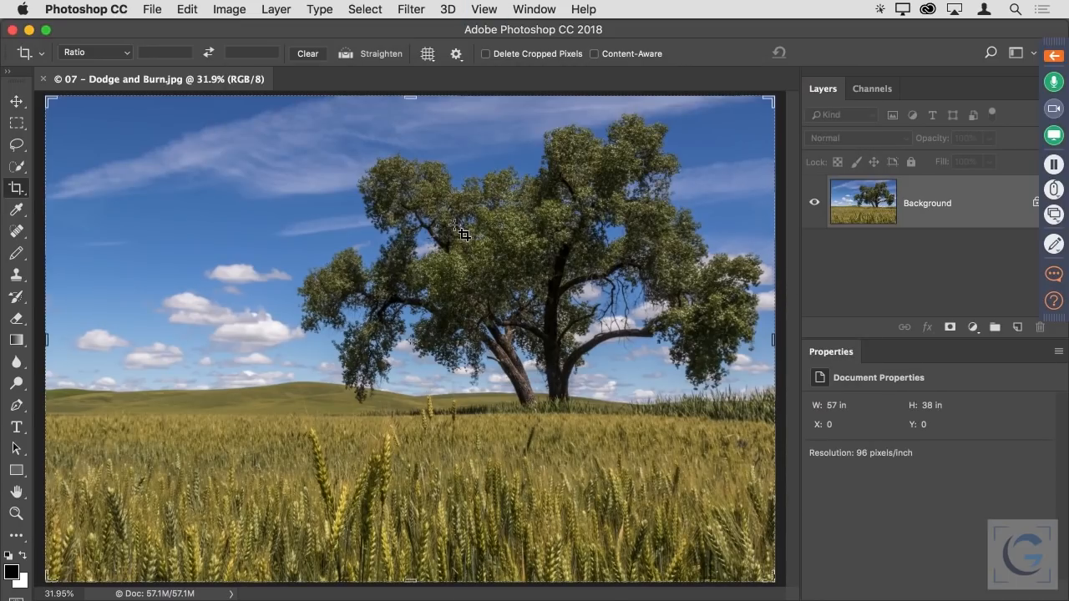
Leave the Crop tool for the Move tool, select the Dodge tool, and look at the Burn and Sponge tools grouped with it.
{"action": "key", "text": "v"}
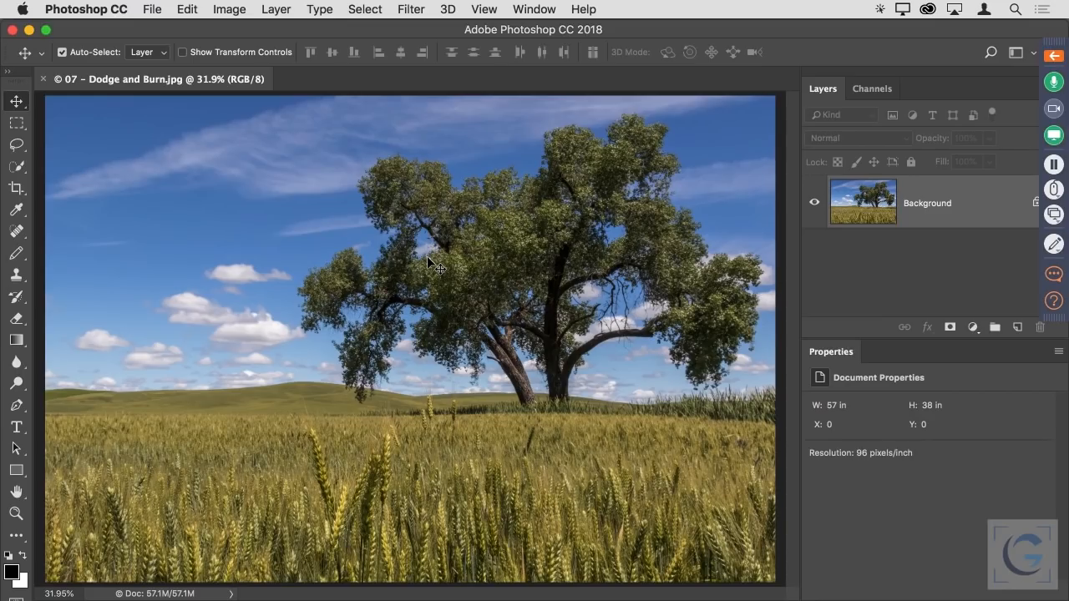
{"action": "left_click", "coordinate": [16, 383]}
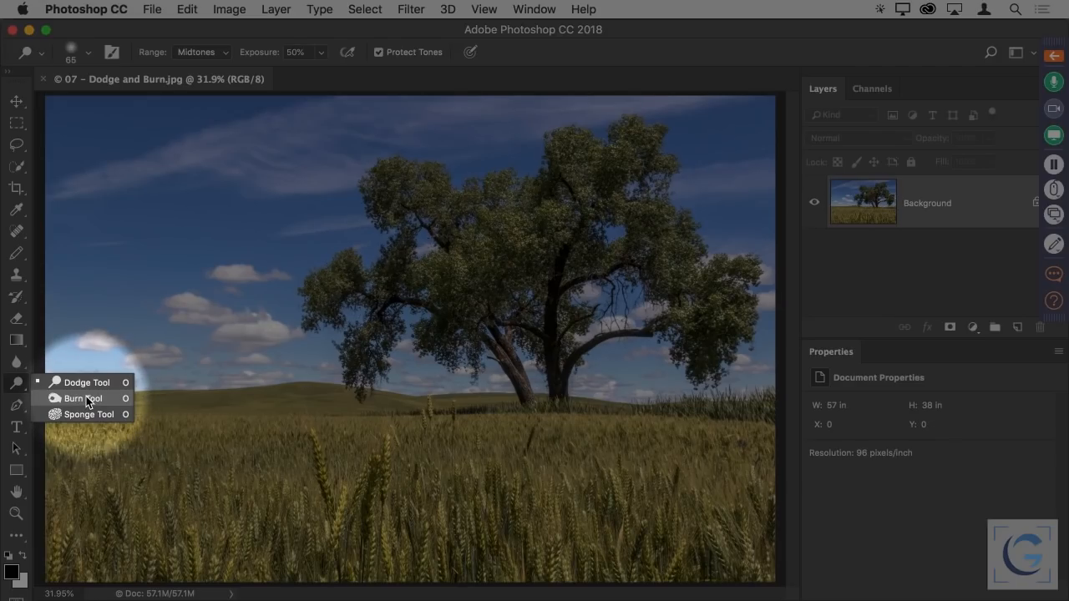
{"action": "left_click", "coordinate": [19, 386]}
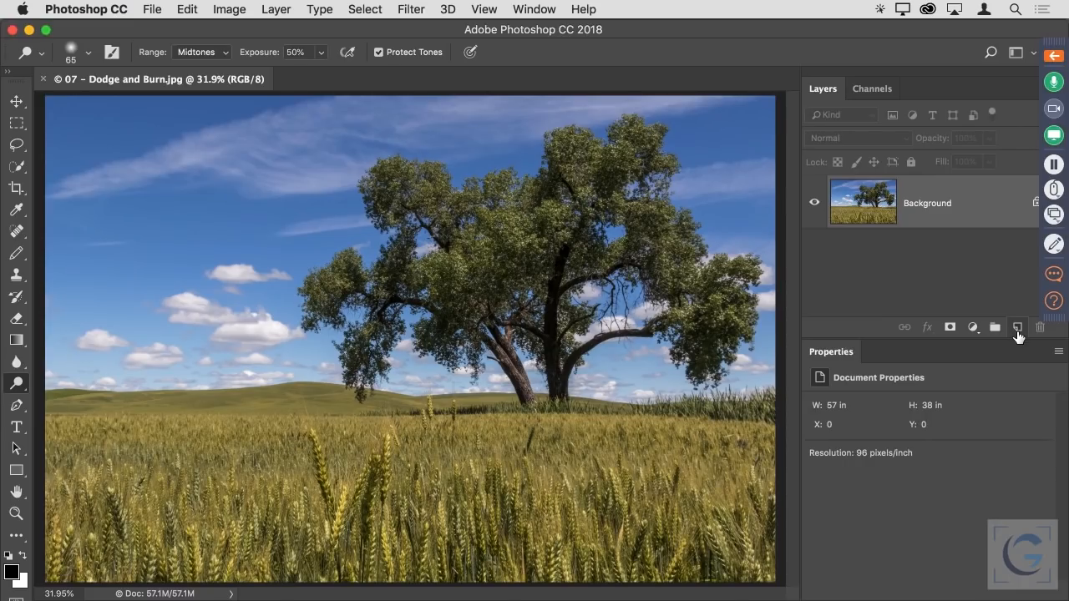
Create a new layer named Dodge & Burn in Overlay mode, filled with the Overlay-neutral 50% gray.
{"action": "left_click", "coordinate": [1017, 327], "text": "alt"}
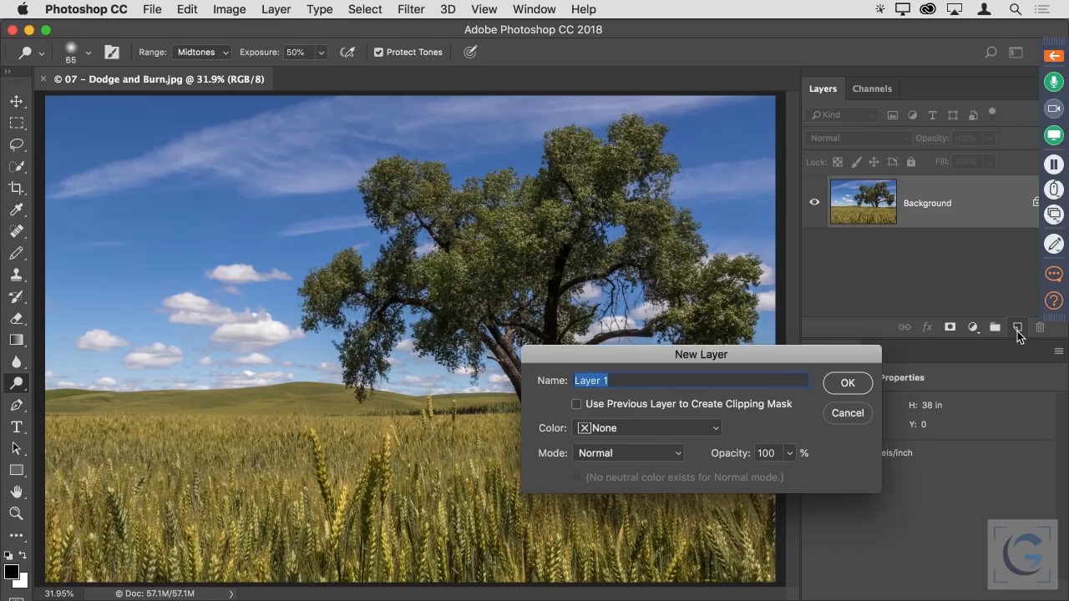
{"action": "left_click_drag", "start_coordinate": [781, 351], "coordinate": [642, 131]}
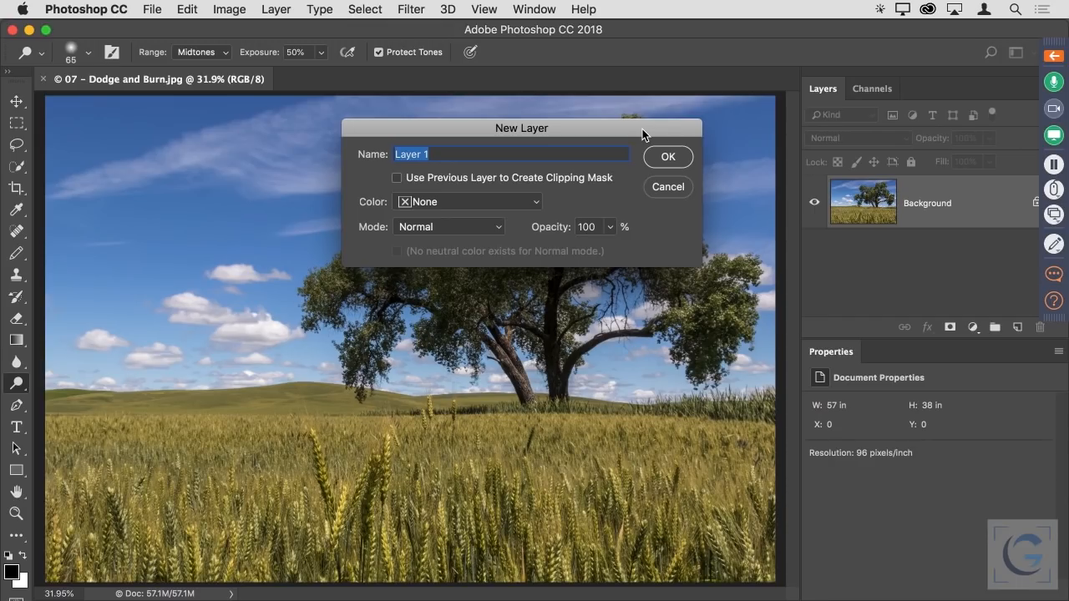
{"action": "type", "text": "Dodge & Burn"}
{"action": "left_click", "coordinate": [494, 229]}
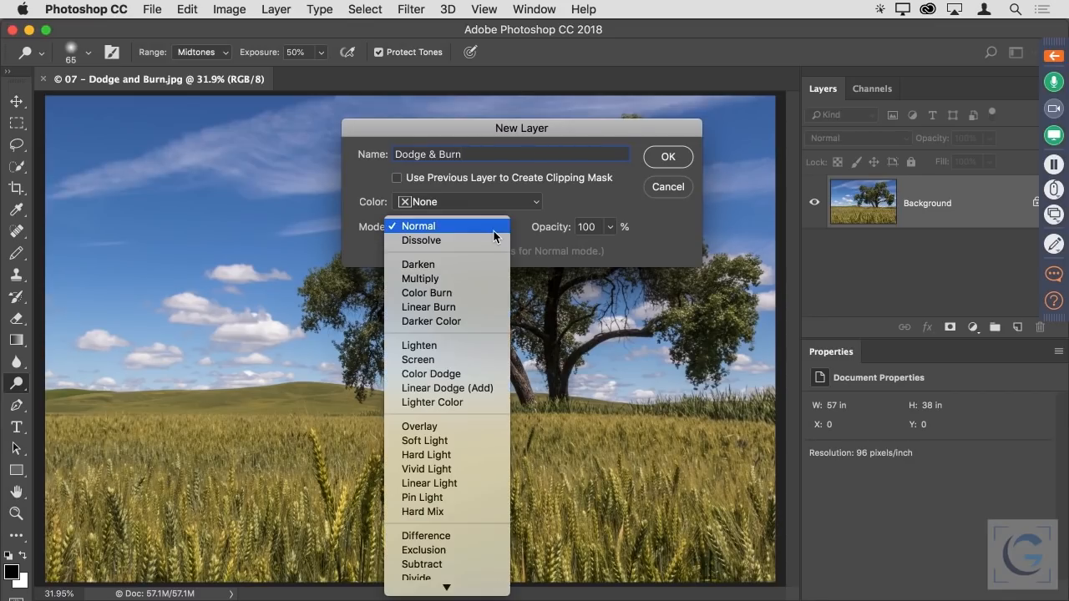
{"action": "left_click", "coordinate": [473, 427]}
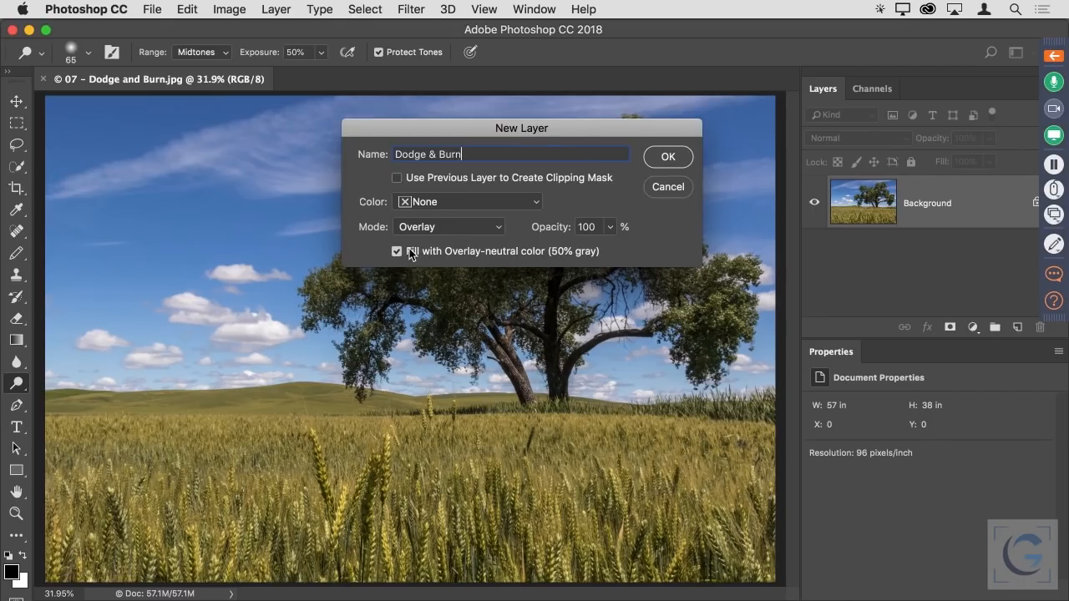
{"action": "left_click", "coordinate": [673, 158]}
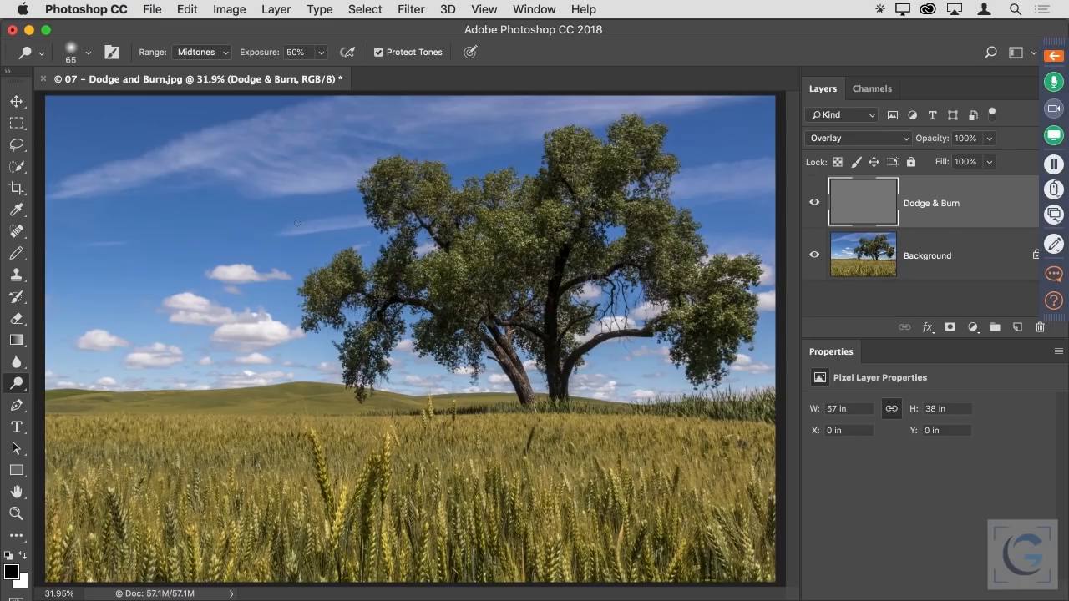
Select the Brush tool in place of the Pencil tool and check its size and hardness settings.
{"action": "left_click", "coordinate": [16, 252]}
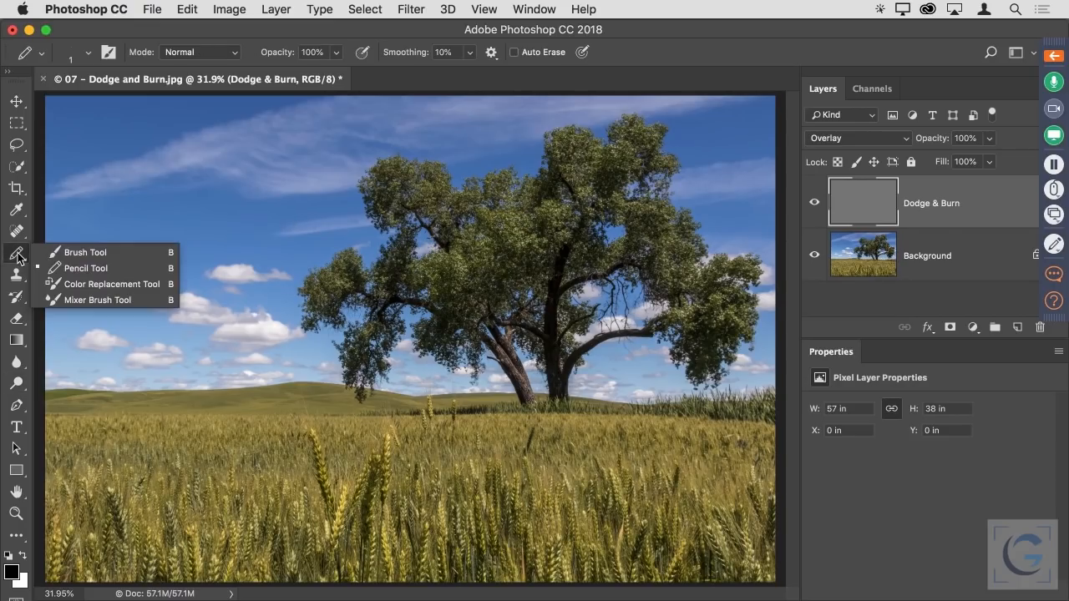
{"action": "left_click", "coordinate": [83, 252]}
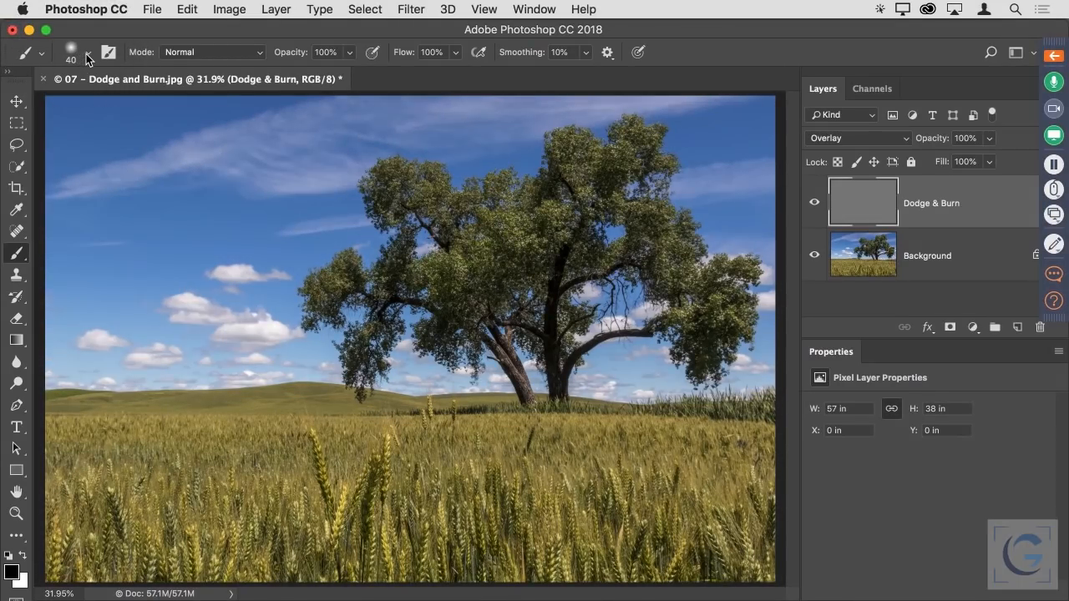
{"action": "left_click", "coordinate": [87, 53]}
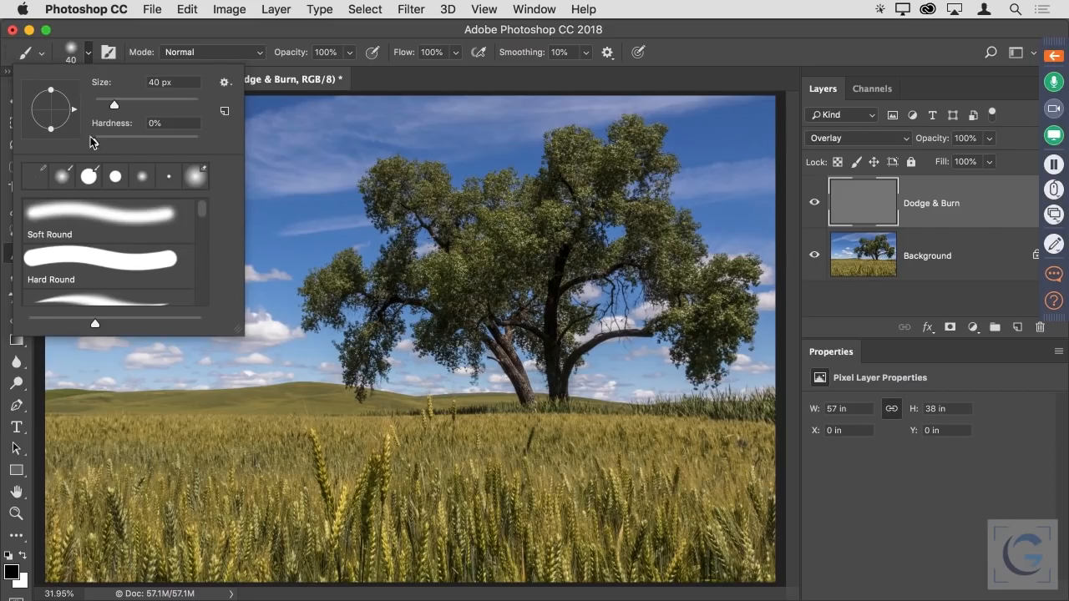
{"action": "left_click", "coordinate": [89, 53]}
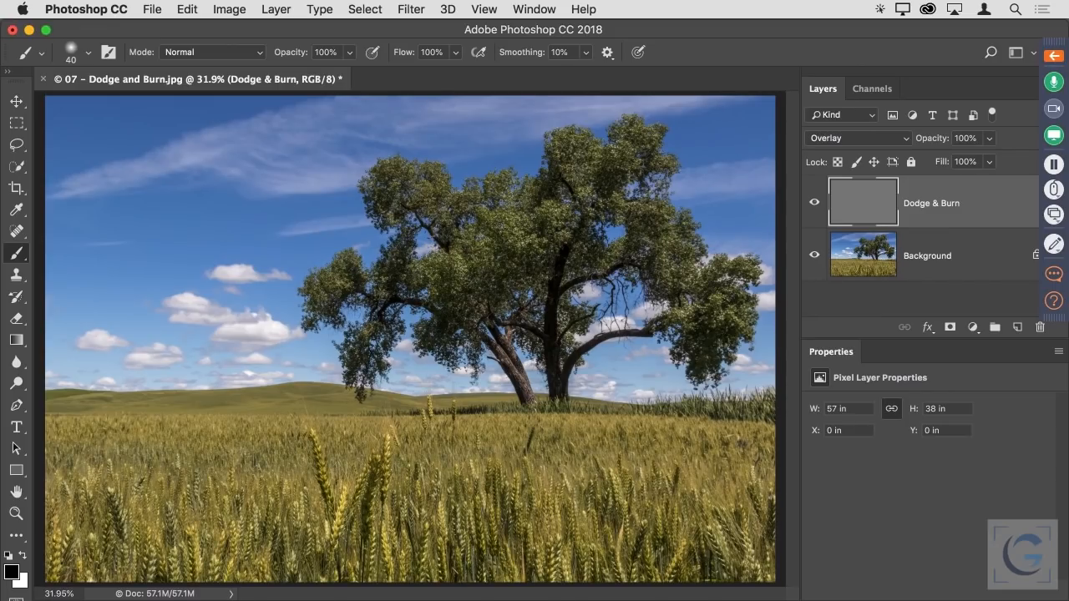
Enlarge and shrink the brush repeatedly, finishing at a brush size of 1000 px.
{"action": "key", "text": "bracketright"}
{"action": "key", "text": "bracketright"}
{"action": "key", "text": "bracketright"}
{"action": "key", "text": "bracketright"}
{"action": "key", "text": "bracketright"}
{"action": "key", "text": "bracketright"}
{"action": "key", "text": "bracketright"}
{"action": "key", "text": "bracketright"}
{"action": "key", "text": "bracketright"}
{"action": "key", "text": "bracketright"}
{"action": "key", "text": "bracketright"}
{"action": "key", "text": "bracketright"}
{"action": "key", "text": "bracketright"}
{"action": "key", "text": "bracketright"}
{"action": "key", "text": "bracketright"}
{"action": "key", "text": "bracketright"}
{"action": "key", "text": "bracketright"}
{"action": "key", "text": "bracketright"}
{"action": "key", "text": "bracketright"}
{"action": "key", "text": "bracketright"}
{"action": "key", "text": "bracketleft"}
{"action": "key", "text": "bracketleft"}
{"action": "key", "text": "bracketleft"}
{"action": "key", "text": "bracketleft"}
{"action": "key", "text": "bracketleft"}
{"action": "key", "text": "bracketleft"}
{"action": "key", "text": "bracketleft"}
{"action": "key", "text": "bracketleft"}
{"action": "key", "text": "bracketleft"}
{"action": "key", "text": "bracketleft"}
{"action": "key", "text": "bracketleft"}
{"action": "key", "text": "bracketleft"}
{"action": "key", "text": "bracketright"}
{"action": "key", "text": "bracketright"}
{"action": "key", "text": "bracketright"}
{"action": "key", "text": "bracketright"}
{"action": "key", "text": "bracketright"}
{"action": "key", "text": "bracketright"}
{"action": "key", "text": "bracketright"}
{"action": "key", "text": "bracketright"}
Swap the foreground and background colors back to black, and paint a broad diagonal stroke from the lower-left field up into the sky.
{"action": "key", "text": "x"}
{"action": "key", "text": "x"}
{"action": "key", "text": "x"}
{"action": "key", "text": "x"}
{"action": "mouse_move", "coordinate": [100, 535]}
{"action": "left_mouse_down"}
{"action": "mouse_move", "coordinate": [117, 497]}
{"action": "mouse_move", "coordinate": [409, 114]}
{"action": "left_mouse_up"}
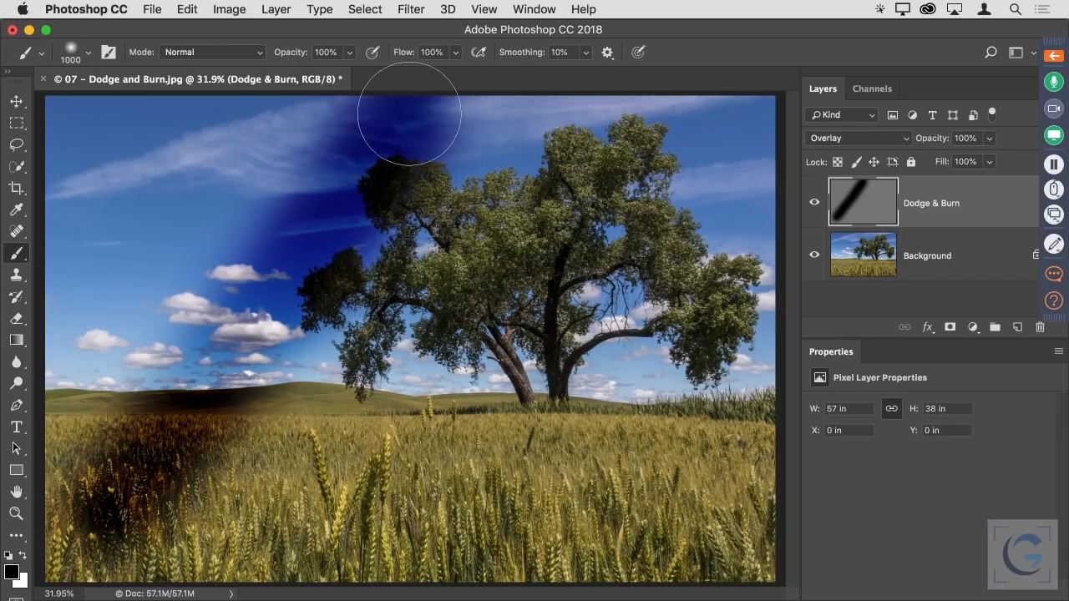
Swap to white, paint a broad diagonal stroke from the foreground wheat up through the tree into the sky, and undo both test strokes.
{"action": "key", "text": "x"}
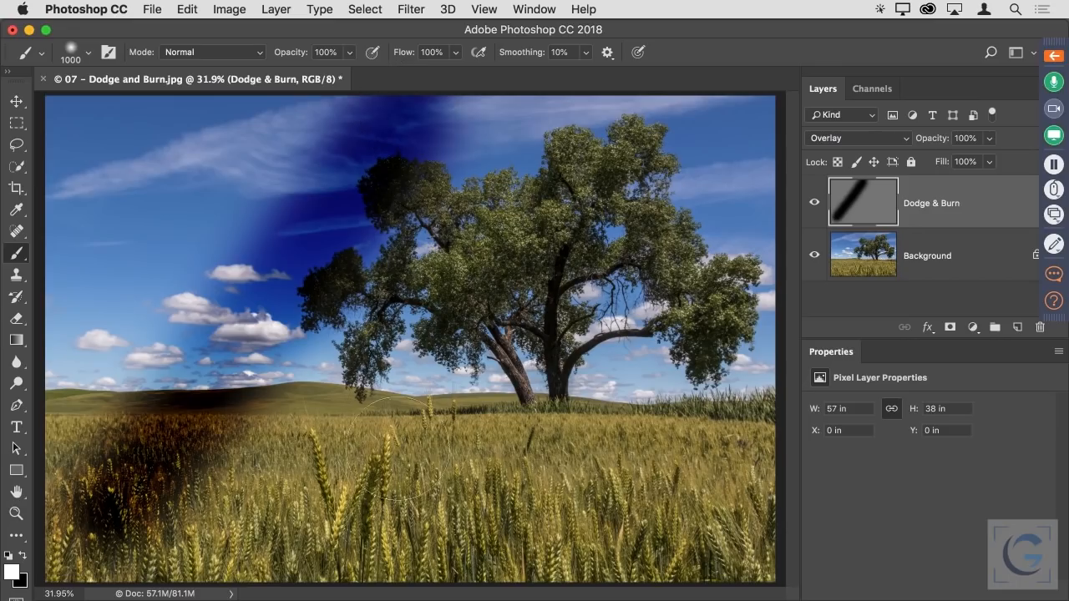
{"action": "mouse_move", "coordinate": [388, 551]}
{"action": "left_mouse_down"}
{"action": "mouse_move", "coordinate": [418, 484]}
{"action": "mouse_move", "coordinate": [597, 238]}
{"action": "mouse_move", "coordinate": [683, 152]}
{"action": "left_mouse_up"}
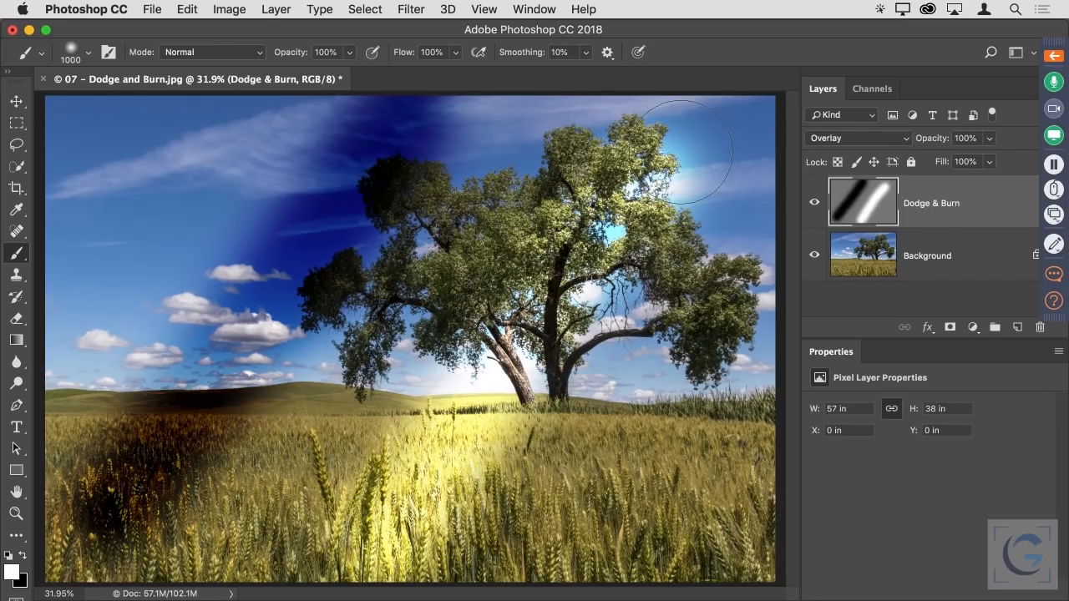
{"action": "key", "text": "ctrl+alt+z"}
{"action": "key", "text": "ctrl+alt+z"}
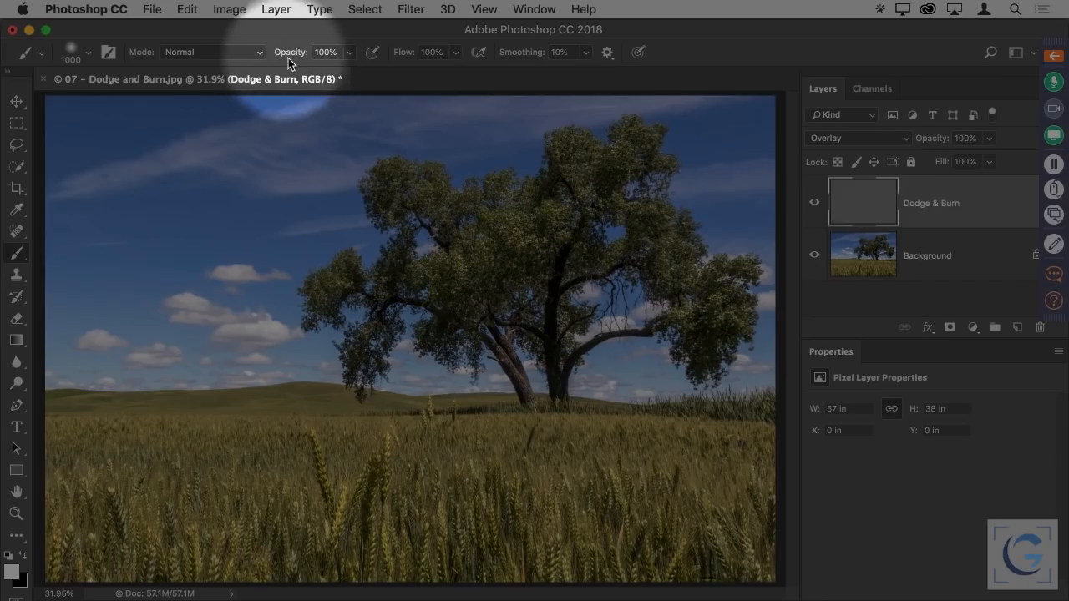
Set the brush opacity to 20%.
{"action": "mouse_move", "coordinate": [293, 59]}
{"action": "left_mouse_down"}
{"action": "mouse_move", "coordinate": [266, 56]}
{"action": "mouse_move", "coordinate": [317, 55]}
{"action": "mouse_move", "coordinate": [358, 70]}
{"action": "left_mouse_up"}
{"action": "left_click", "coordinate": [350, 55]}
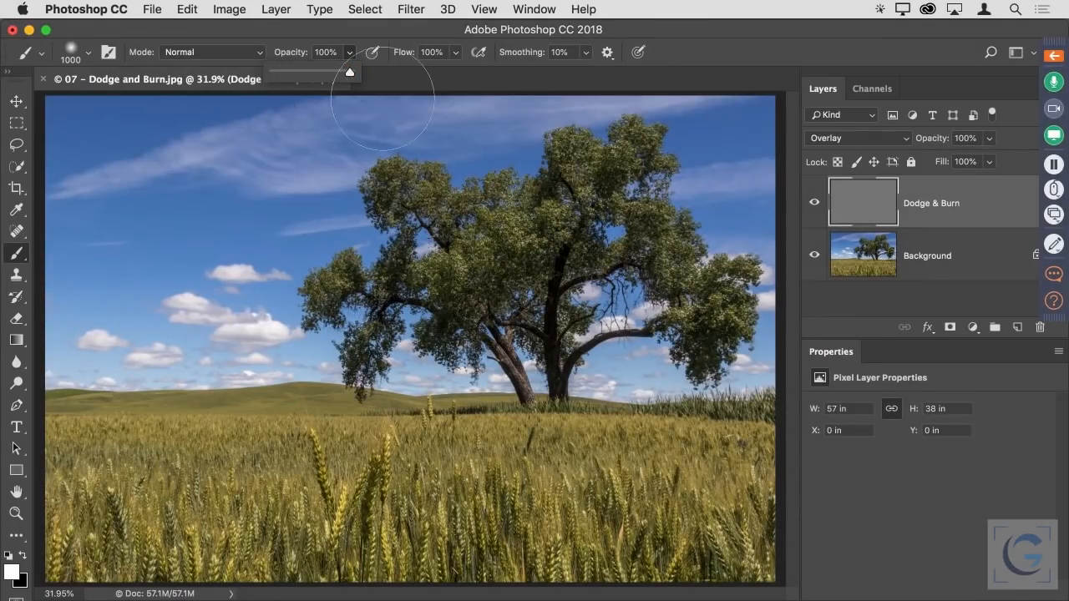
{"action": "left_click", "coordinate": [396, 83]}
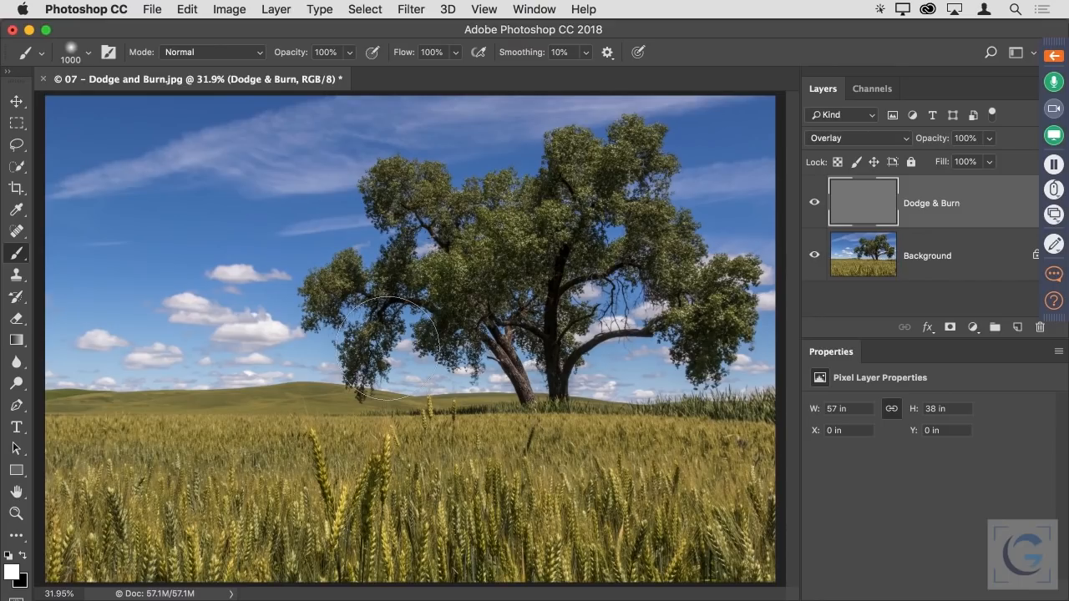
{"action": "key", "text": "1"}
{"action": "key", "text": "2"}
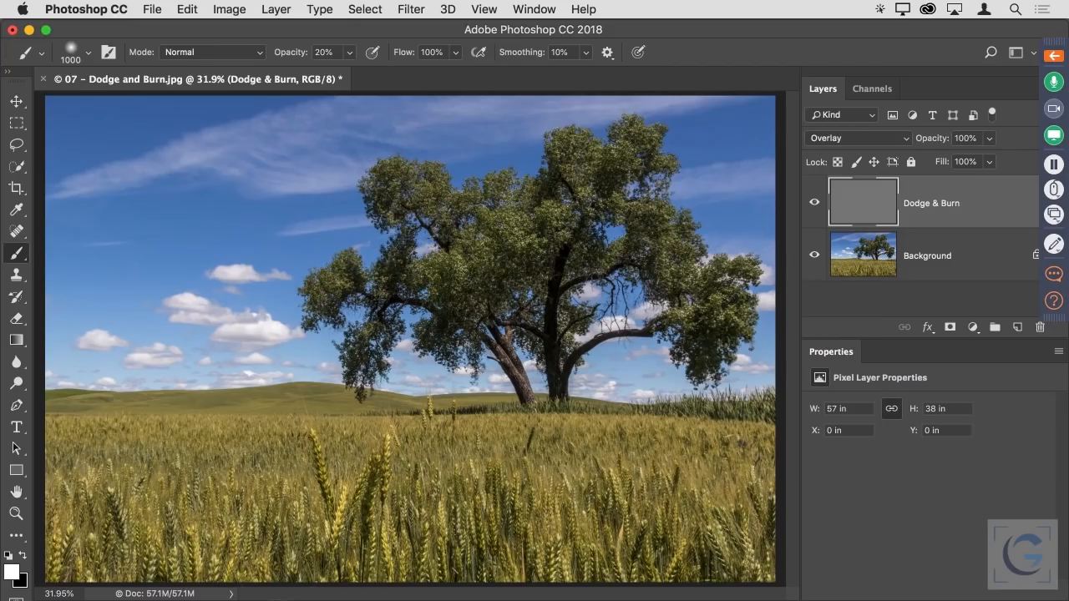
Swap to black, burn the foreground wheat with three strokes across the full image width, and undo the last stroke.
{"action": "key", "text": "x"}
{"action": "left_click_drag", "start_coordinate": [50, 543], "coordinate": [808, 543]}
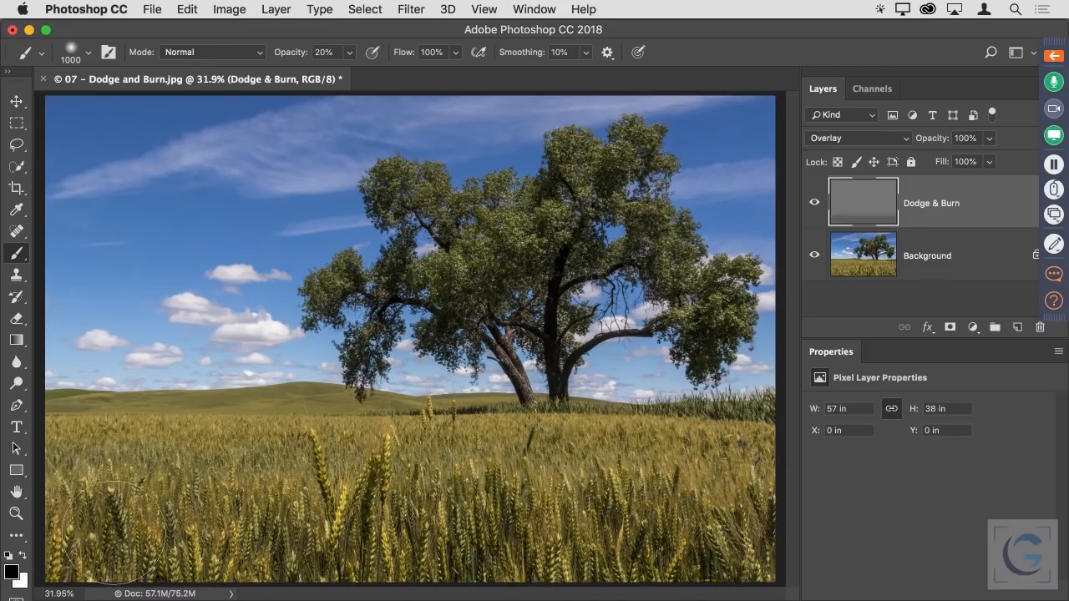
{"action": "left_click_drag", "start_coordinate": [60, 544], "coordinate": [825, 544]}
{"action": "mouse_move", "coordinate": [109, 543]}
{"action": "left_mouse_down"}
{"action": "mouse_move", "coordinate": [793, 544]}
{"action": "mouse_move", "coordinate": [430, 550]}
{"action": "mouse_move", "coordinate": [763, 558]}
{"action": "left_mouse_up"}
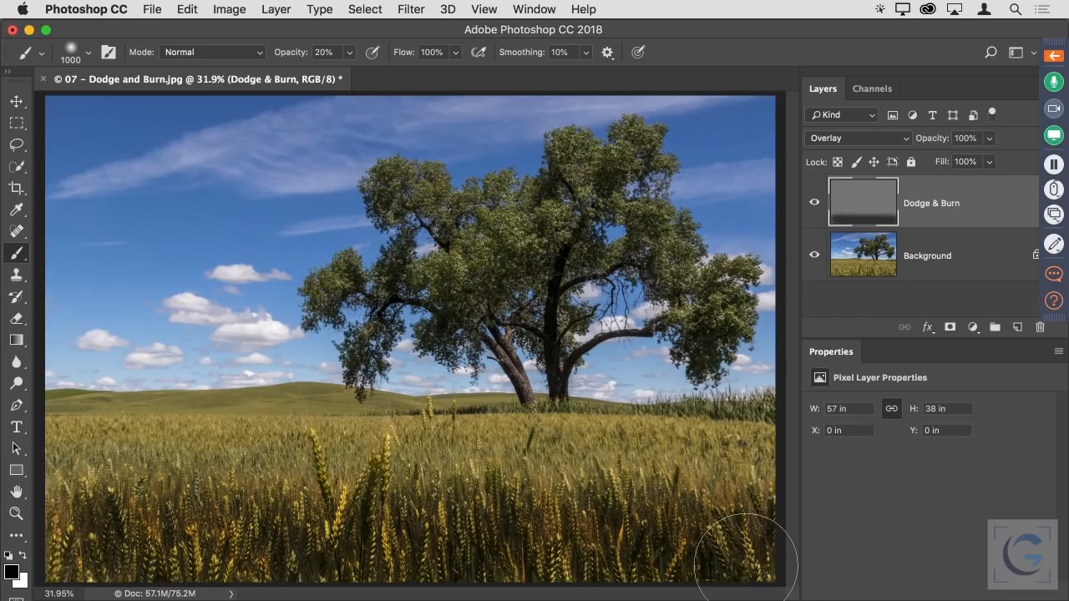
{"action": "key", "text": "super+z"}
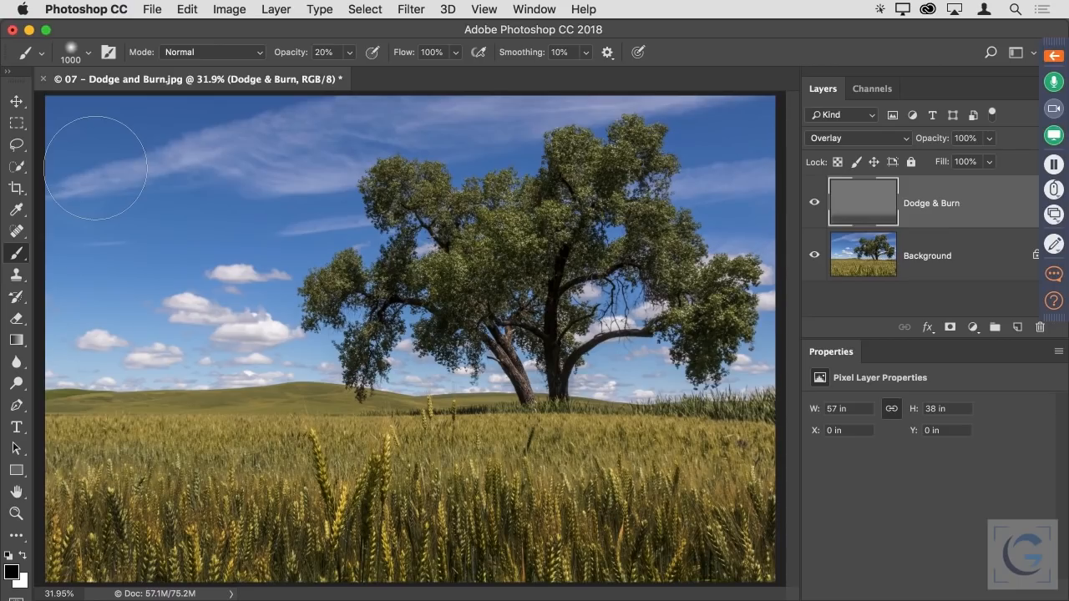
Swap to white and dodge the tree with single dabs on its central foliage, trunk and far-right foliage.
{"action": "key", "text": "x"}
{"action": "left_click", "coordinate": [491, 306]}
{"action": "left_click", "coordinate": [571, 284]}
{"action": "left_click", "coordinate": [558, 359]}
{"action": "left_click", "coordinate": [723, 332]}
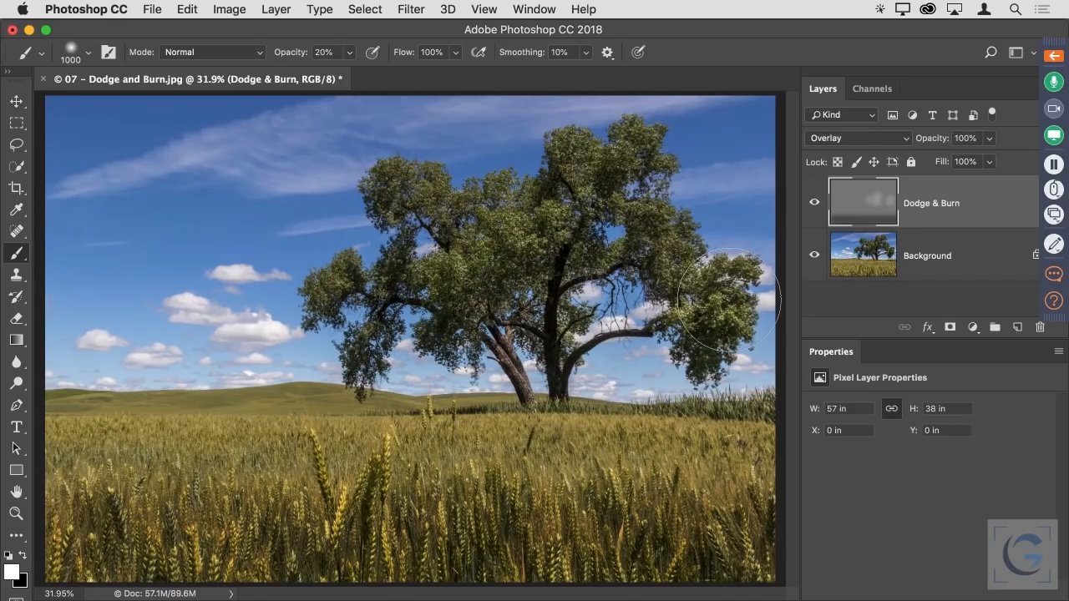
Build up an overly bright white spot with repeated dabs at the left end of the field's horizon.
{"action": "left_click", "coordinate": [134, 418]}
{"action": "left_click", "coordinate": [134, 417]}
{"action": "left_click", "coordinate": [134, 420]}
{"action": "left_click", "coordinate": [133, 420]}
{"action": "left_click", "coordinate": [134, 420]}
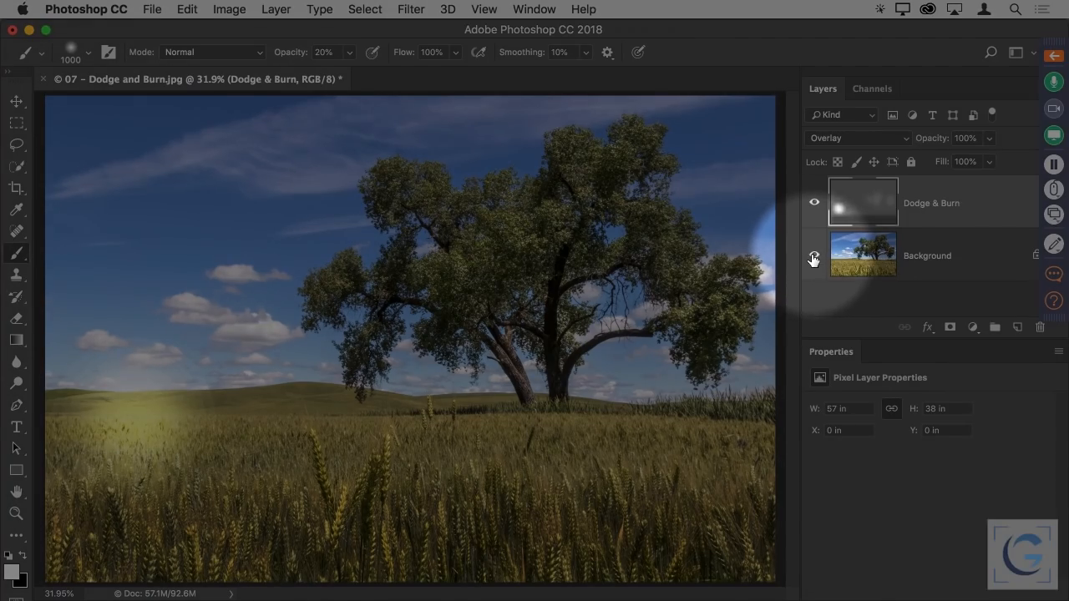
Hide the Background layer, set the foreground color to gray with 50% brightness, and return to the Brush tool.
{"action": "left_click", "coordinate": [814, 258]}
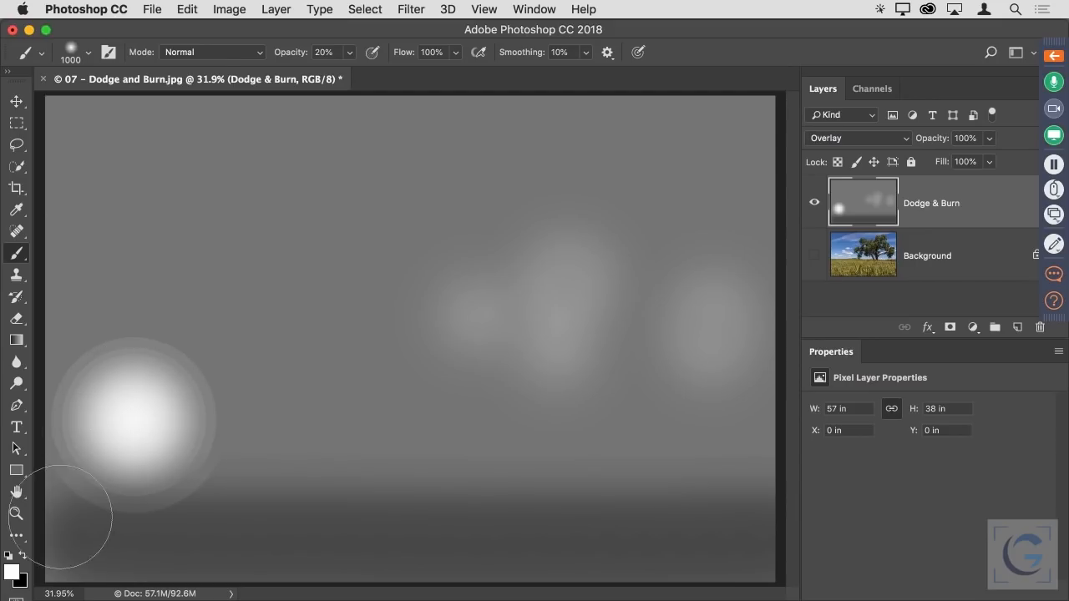
{"action": "left_click", "coordinate": [11, 570]}
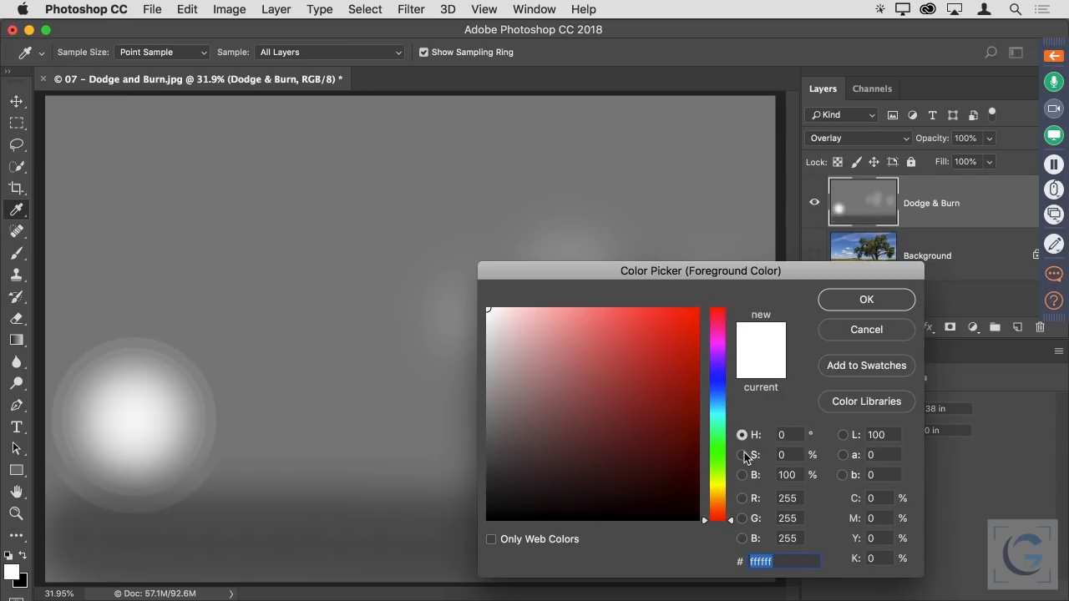
{"action": "left_click", "coordinate": [743, 475]}
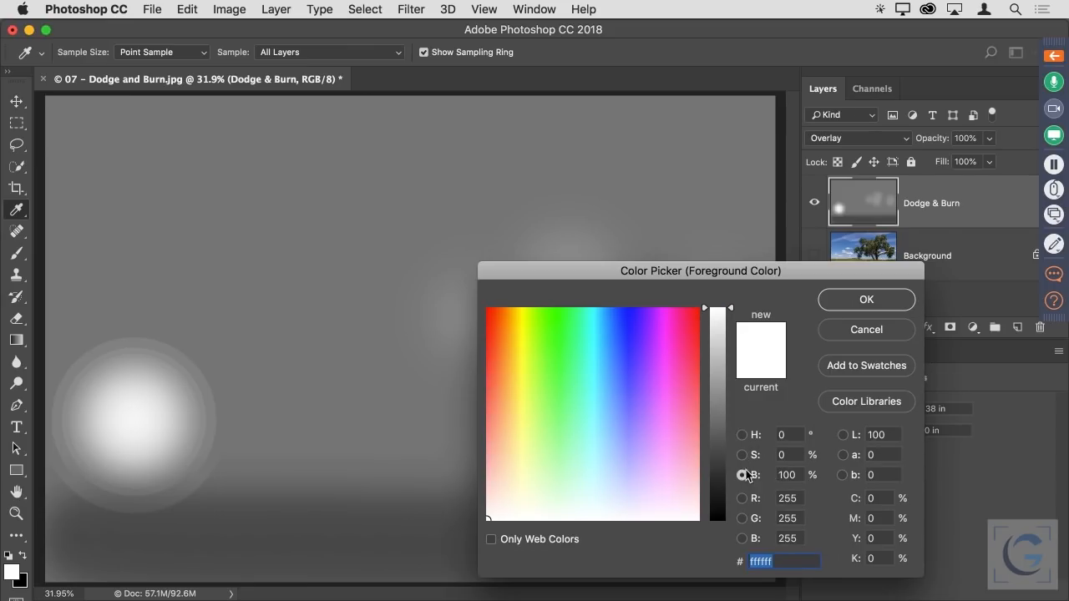
{"action": "double_click", "coordinate": [798, 475]}
{"action": "type", "text": "50"}
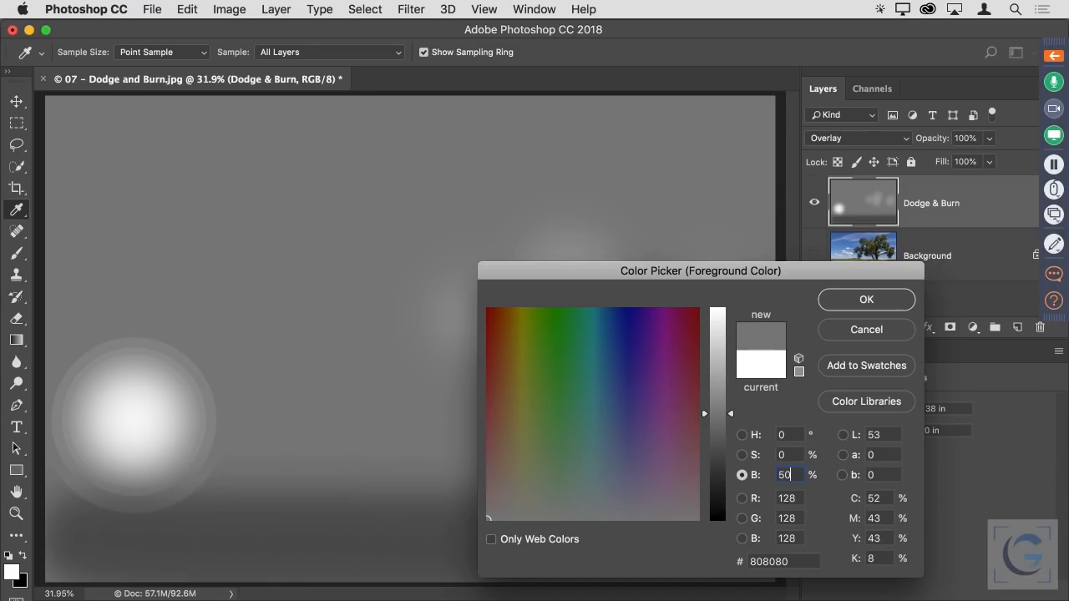
{"action": "left_click", "coordinate": [852, 301]}
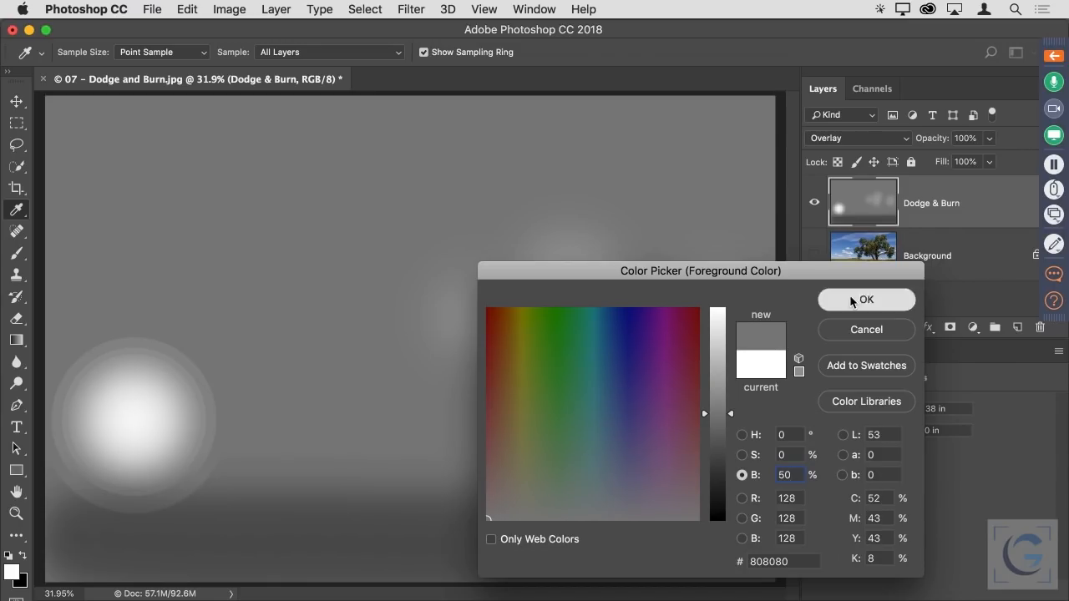
{"action": "key", "text": "b"}
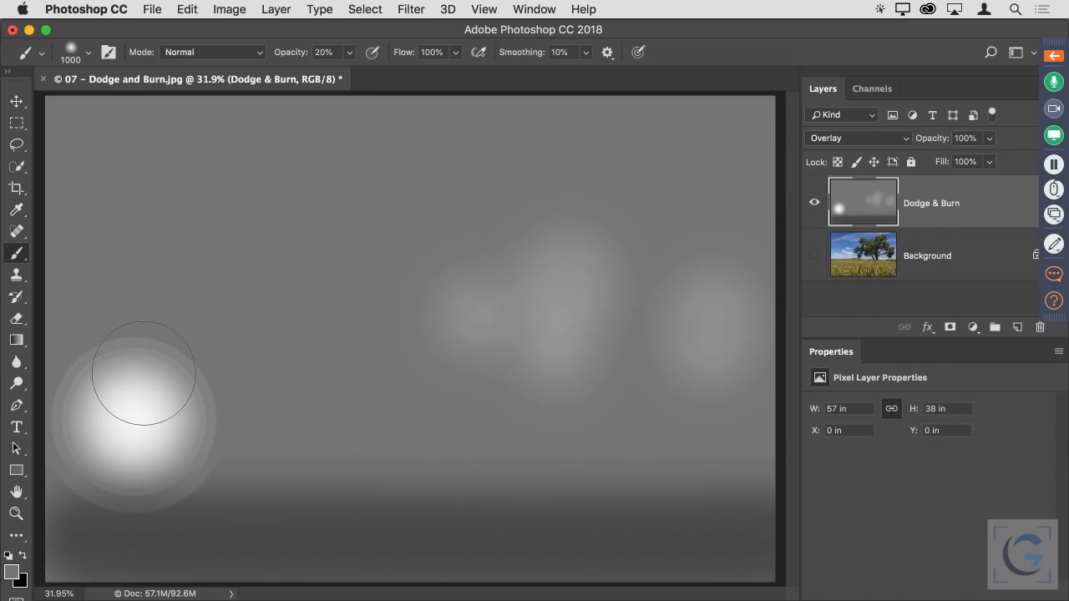
Paint over the bright white spot with gray at 100% brush opacity, and show the Background layer again.
{"action": "left_click_drag", "start_coordinate": [288, 54], "coordinate": [432, 51]}
{"action": "mouse_move", "coordinate": [191, 376]}
{"action": "left_mouse_down"}
{"action": "mouse_move", "coordinate": [71, 375]}
{"action": "mouse_move", "coordinate": [232, 396]}
{"action": "mouse_move", "coordinate": [66, 403]}
{"action": "mouse_move", "coordinate": [213, 432]}
{"action": "mouse_move", "coordinate": [49, 432]}
{"action": "mouse_move", "coordinate": [140, 431]}
{"action": "mouse_move", "coordinate": [65, 426]}
{"action": "mouse_move", "coordinate": [138, 413]}
{"action": "left_mouse_up"}
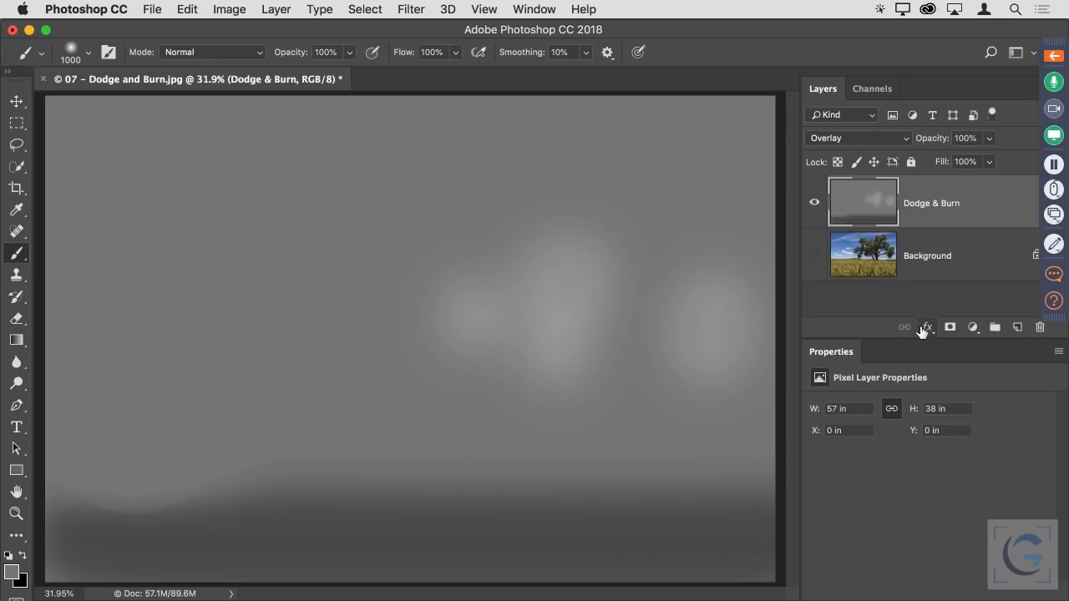
{"action": "left_click", "coordinate": [814, 256]}
Toggle the Dodge & Burn layer's visibility repeatedly to compare the image before and after the adjustments.
{"action": "left_click", "coordinate": [816, 203]}
{"action": "left_click", "coordinate": [815, 203]}
{"action": "left_click", "coordinate": [815, 203]}
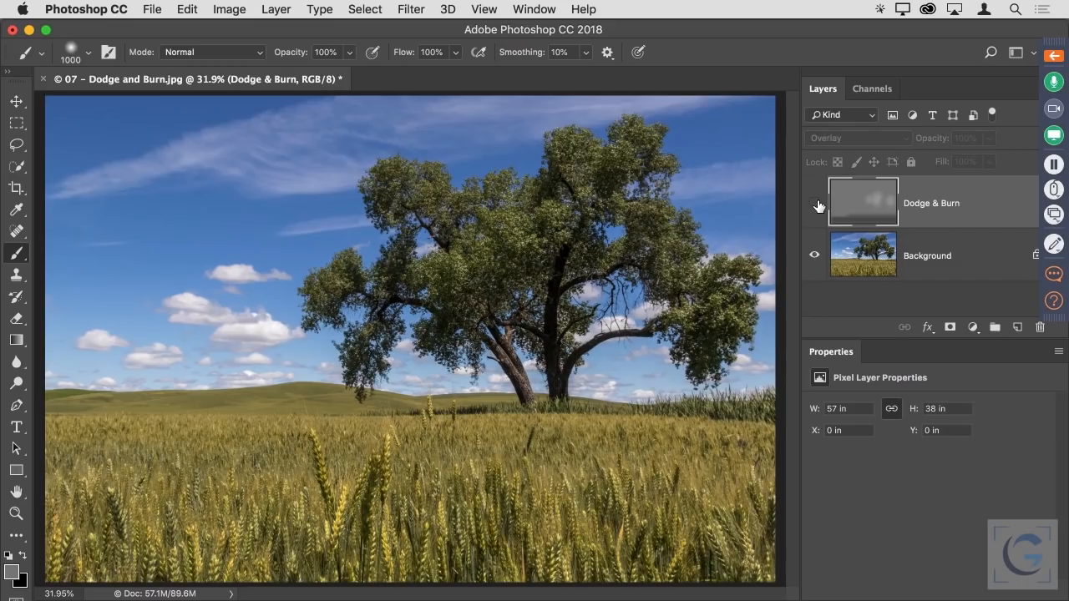
{"action": "left_click", "coordinate": [816, 203]}
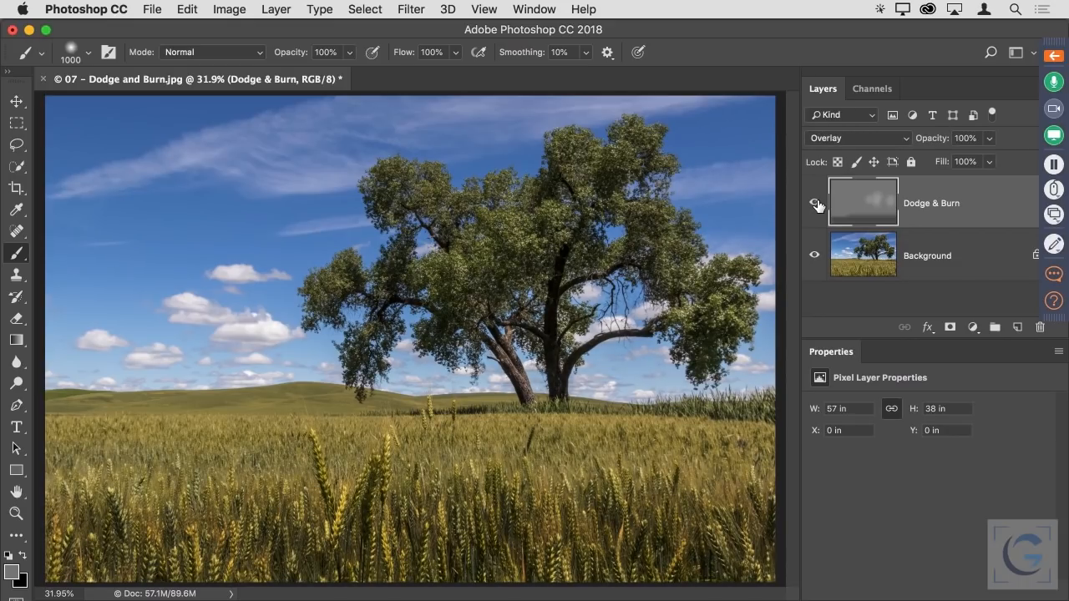
{"action": "left_click", "coordinate": [815, 203]}
{"action": "left_click", "coordinate": [815, 203]}
Close the dodge and burn image without saving, and open 08 - Straight Line Cleanup.jpg.
{"action": "key", "text": "super+w"}
{"action": "key", "text": "super+d"}
{"action": "double_click", "coordinate": [461, 230]}
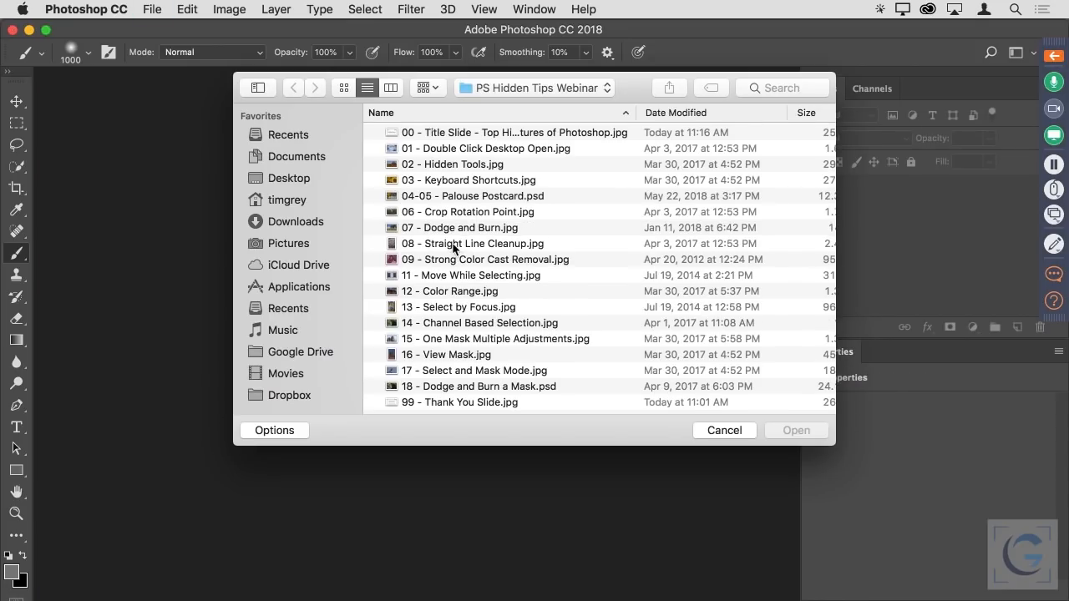
{"action": "double_click", "coordinate": [453, 244]}
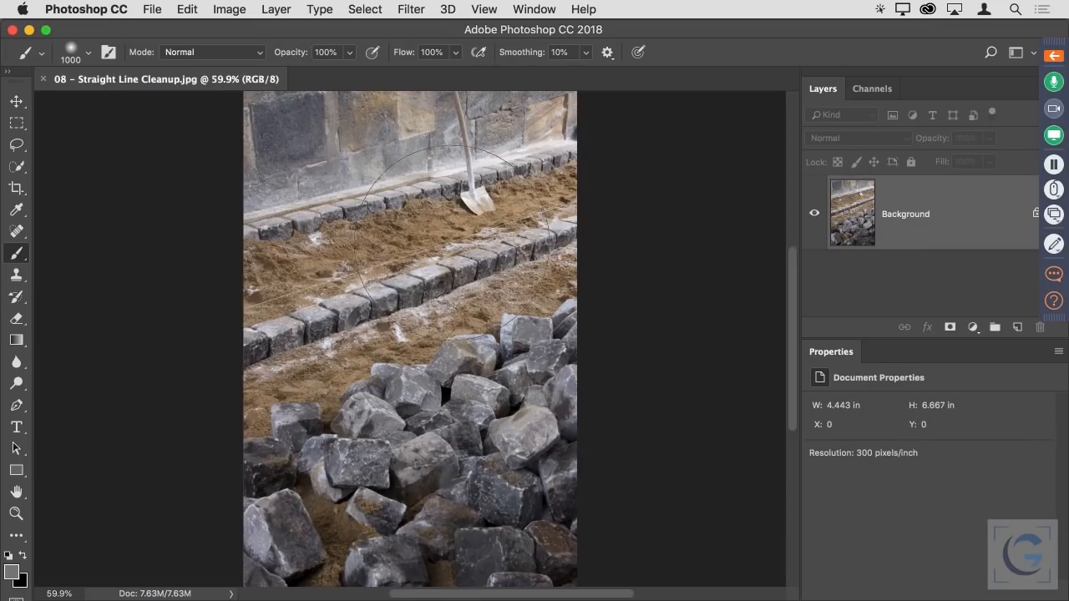
Reduce the brush size to 400 px.
{"action": "key", "text": "bracketleft"}
{"action": "key", "text": "bracketleft"}
{"action": "key", "text": "bracketleft"}
{"action": "key", "text": "bracketleft"}
{"action": "key", "text": "bracketleft"}
{"action": "key", "text": "bracketleft"}
Examine the thin string stretched across the dirt along its length, and return to the full image view.
{"action": "left_click_drag", "start_coordinate": [287, 298], "coordinate": [361, 299]}
{"action": "left_click_drag", "start_coordinate": [426, 318], "coordinate": [340, 426]}
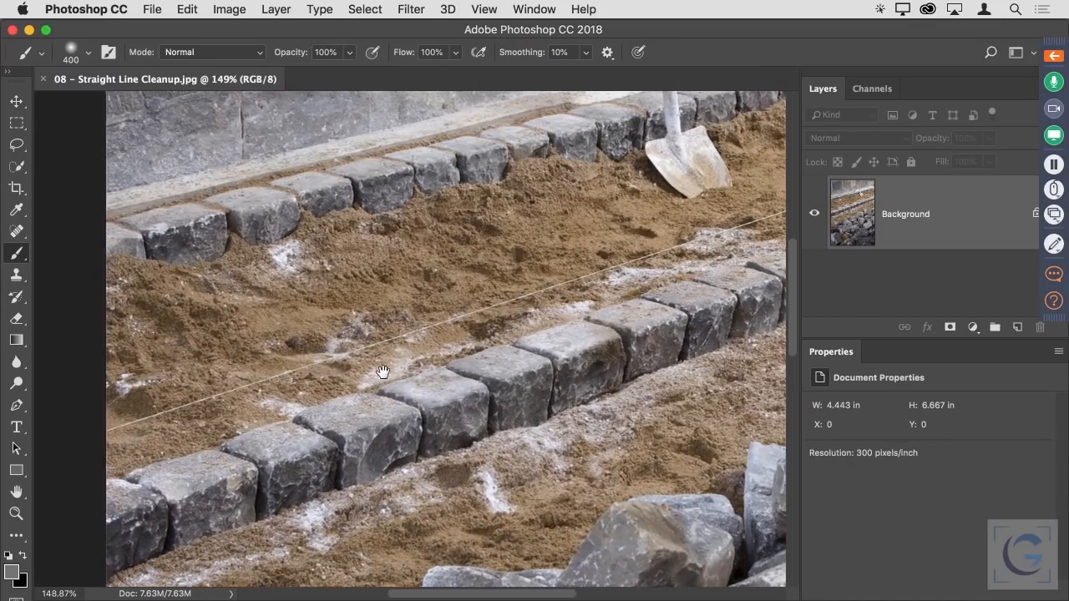
{"action": "left_click_drag", "start_coordinate": [704, 298], "coordinate": [511, 407]}
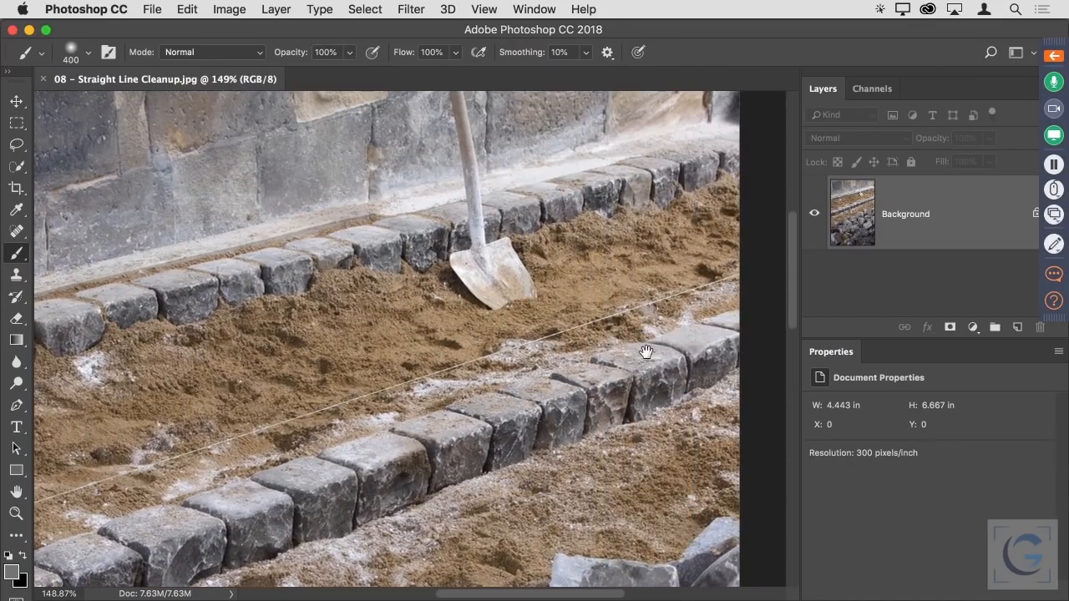
{"action": "scroll", "coordinate": [513, 399], "scroll_direction": "left", "scroll_amount": 6}
{"action": "scroll", "coordinate": [512, 399], "scroll_direction": "down", "scroll_amount": 3}
{"action": "scroll", "coordinate": [413, 408], "scroll_direction": "left", "scroll_amount": 2}
{"action": "scroll", "coordinate": [412, 407], "scroll_direction": "down", "scroll_amount": 1}
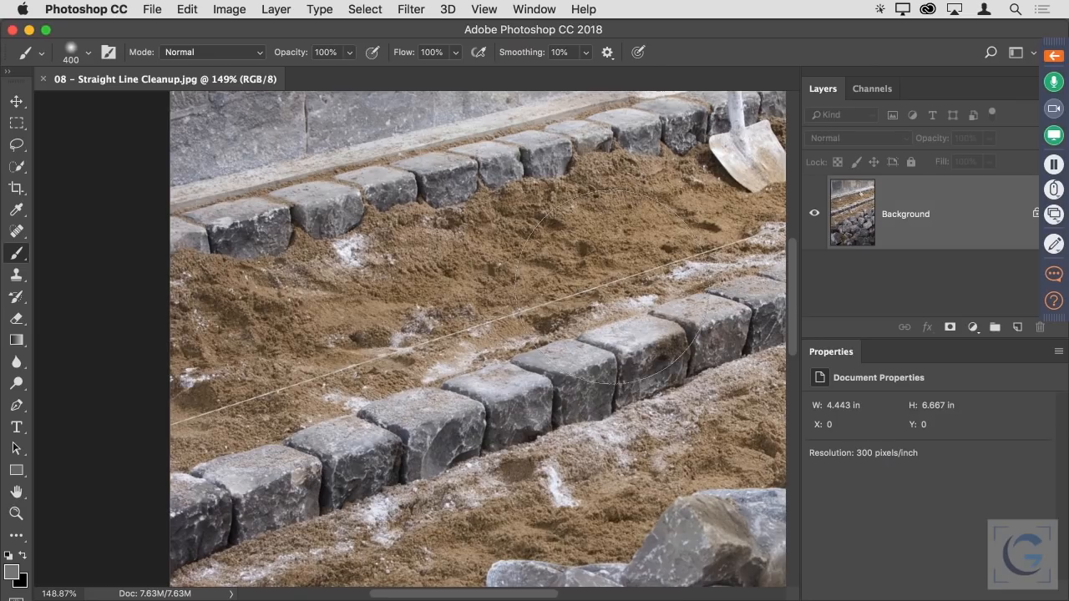
{"action": "key", "text": "super+0"}
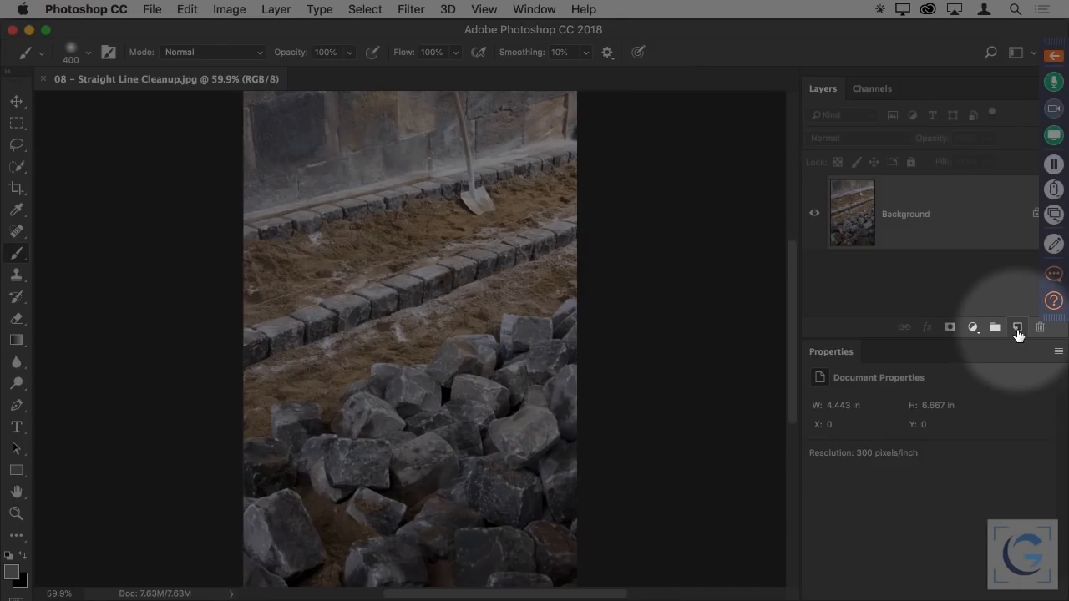
Add a new layer above the Background and name it Cleanup.
{"action": "left_click", "coordinate": [1016, 330]}
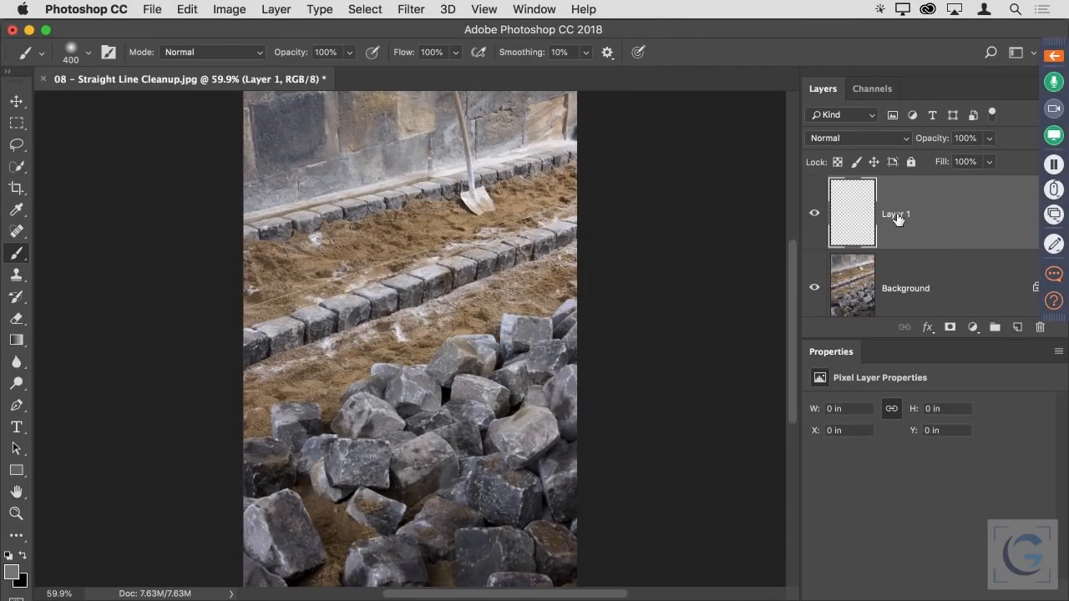
{"action": "double_click", "coordinate": [896, 215]}
{"action": "type", "text": "Cleanup"}
{"action": "key", "text": "Return"}
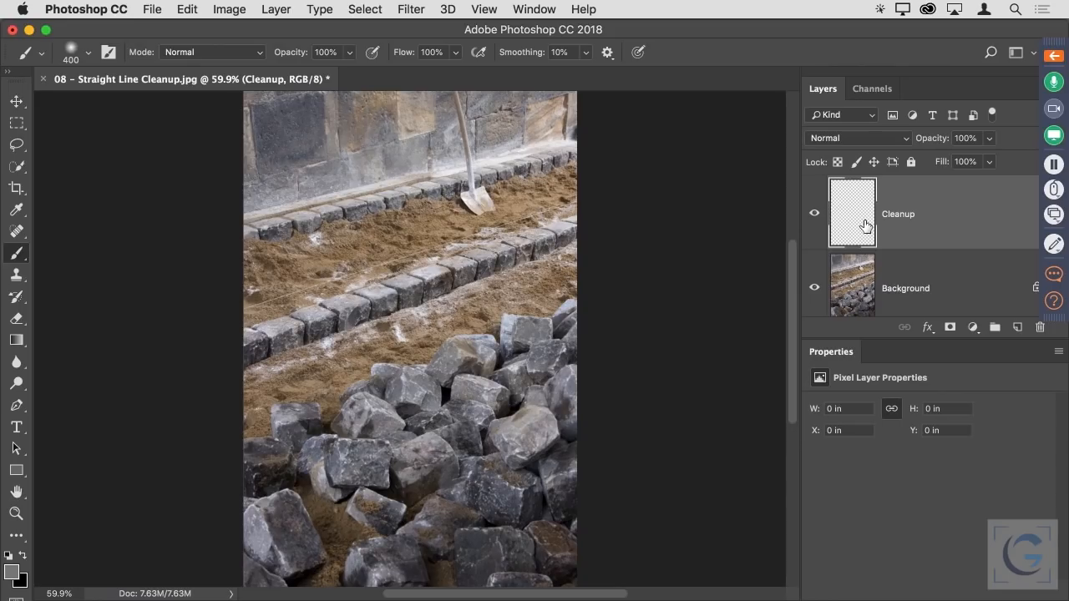
Switch to the Spot Healing Brush in Content-Aware mode with Sample All Layers, and reduce its size to 60 px.
{"action": "left_click", "coordinate": [17, 167]}
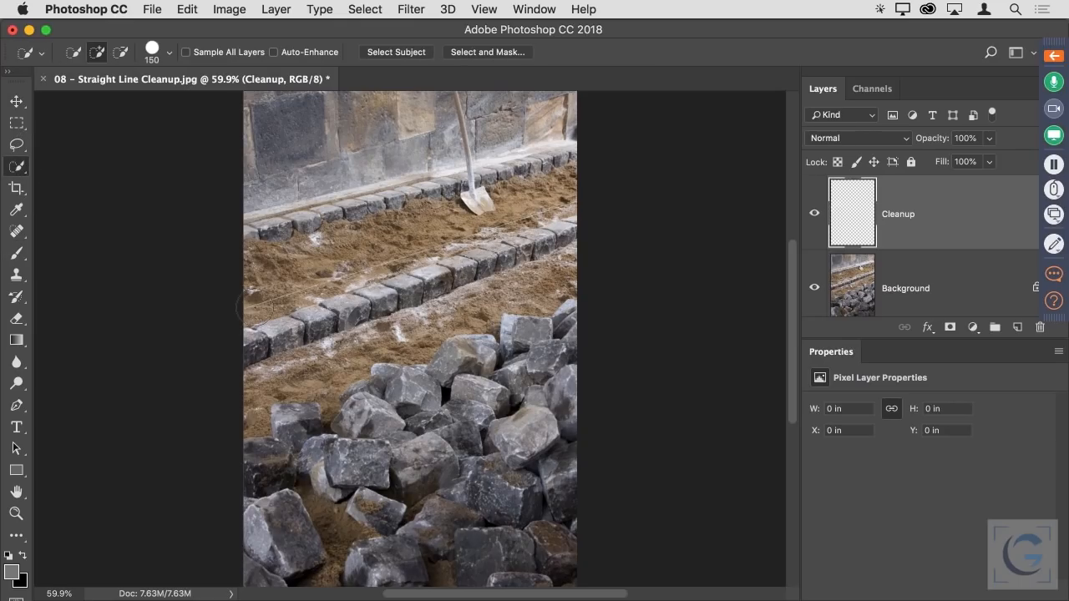
{"action": "key", "text": "bracketleft"}
{"action": "key", "text": "bracketleft"}
{"action": "key", "text": "bracketleft"}
{"action": "key", "text": "bracketleft"}
{"action": "key", "text": "bracketleft"}
{"action": "key", "text": "bracketleft"}
{"action": "key", "text": "bracketleft"}
{"action": "key", "text": "bracketleft"}
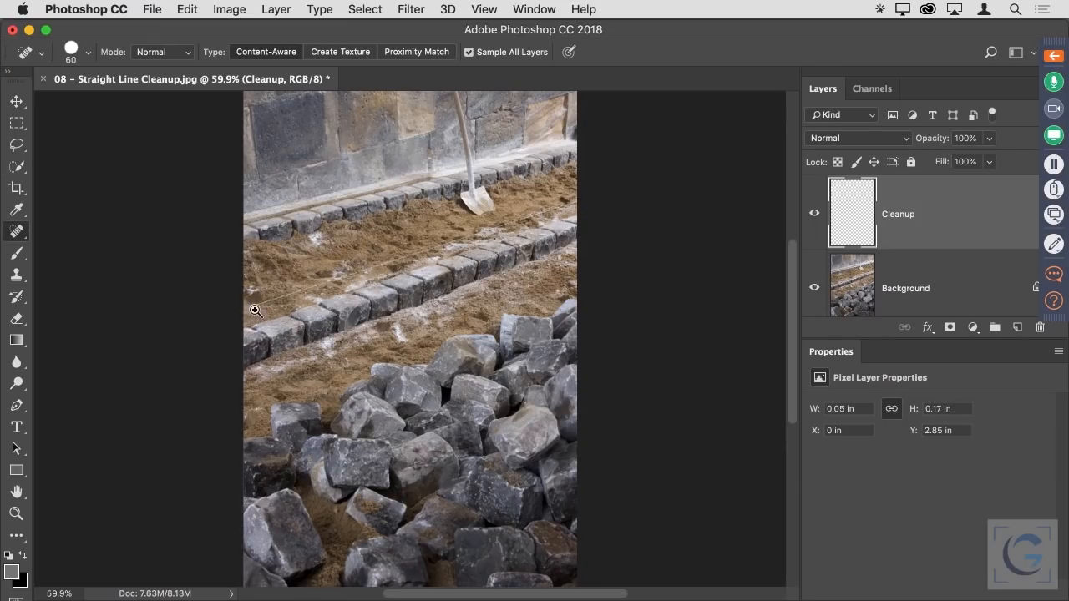
Heal the string with one straight Spot Healing Brush stroke from its left end to its right end, and undo that stroke.
{"action": "left_click_drag", "start_coordinate": [255, 310], "coordinate": [388, 365]}
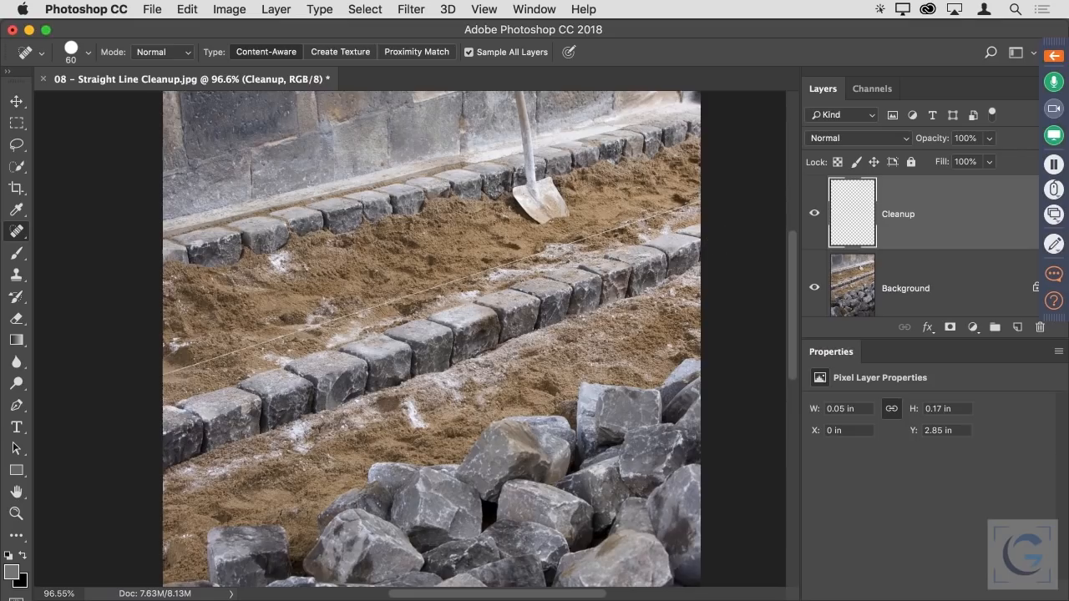
{"action": "left_click", "coordinate": [158, 375]}
{"action": "left_click", "coordinate": [705, 200], "text": "shift"}
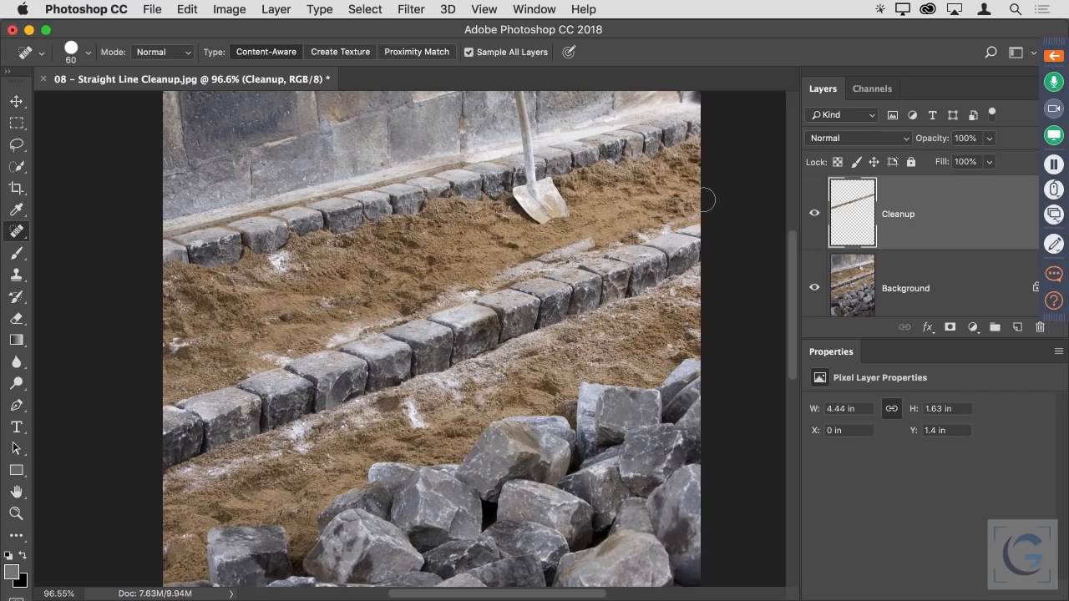
{"action": "key", "text": "super+z"}
Draw a straight Pen tool path along the string, from just outside the photo's left edge to just beyond its right edge.
{"action": "left_click", "coordinate": [16, 406]}
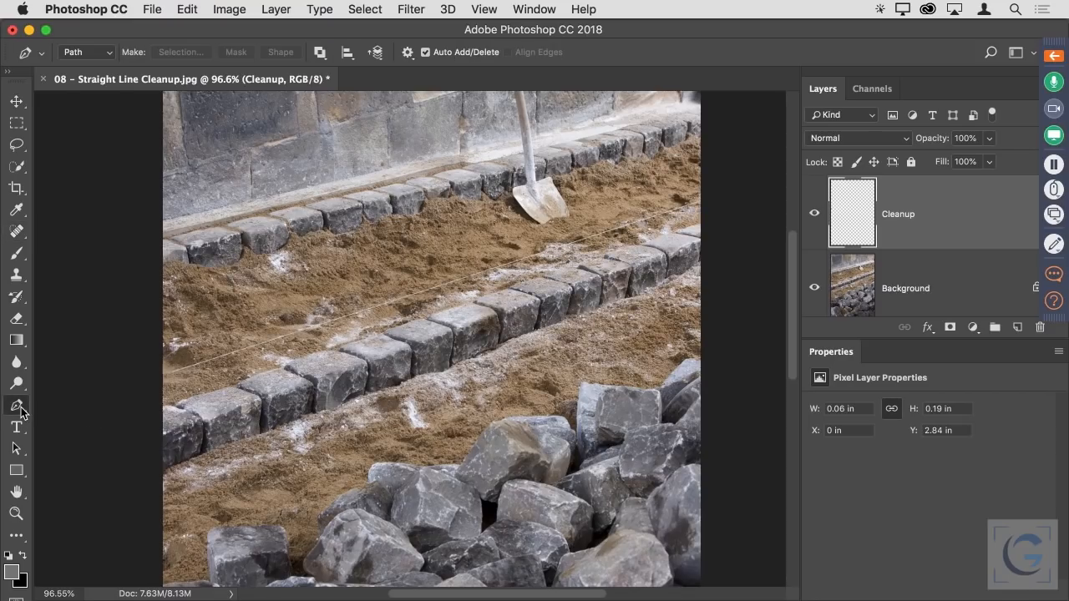
{"action": "left_click", "coordinate": [154, 378]}
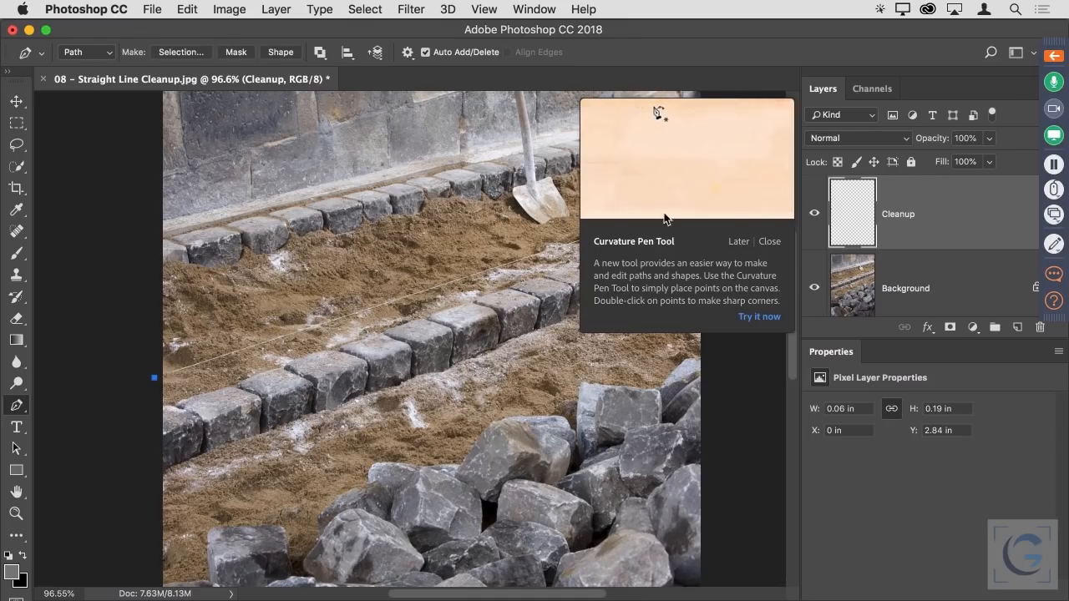
{"action": "left_click", "coordinate": [769, 244]}
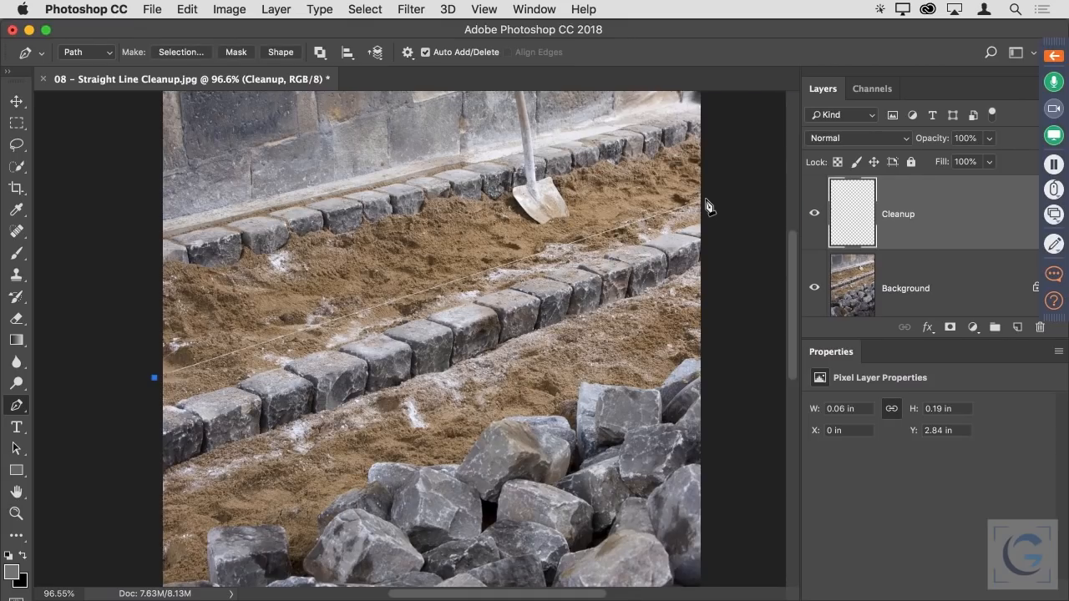
{"action": "left_click", "coordinate": [704, 201]}
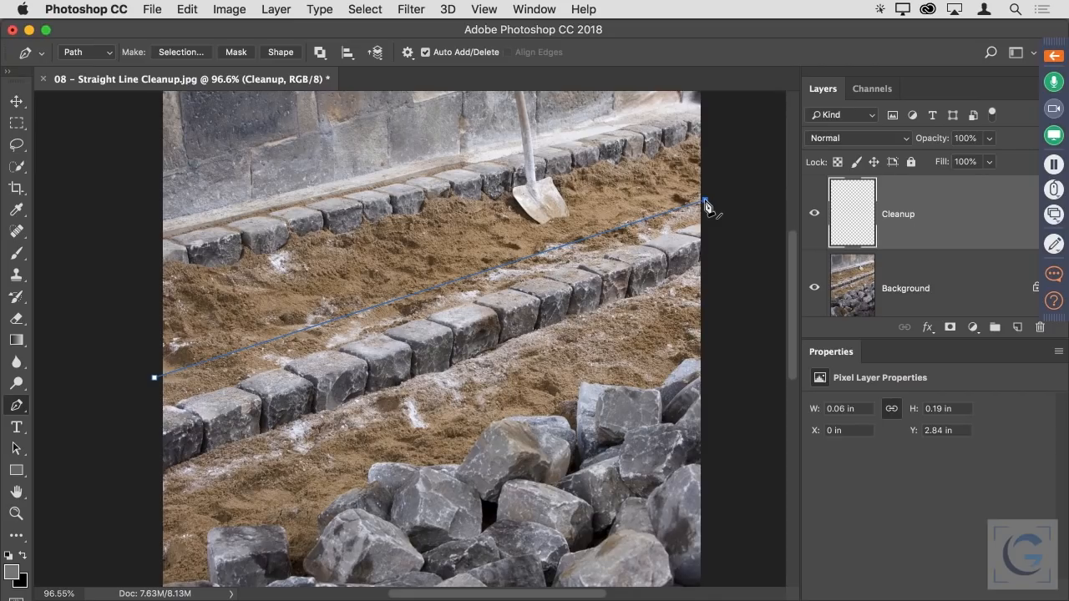
Stroke the work path with the 60 px Content-Aware Spot Healing Brush to remove the string on the Cleanup layer.
{"action": "left_click", "coordinate": [523, 9]}
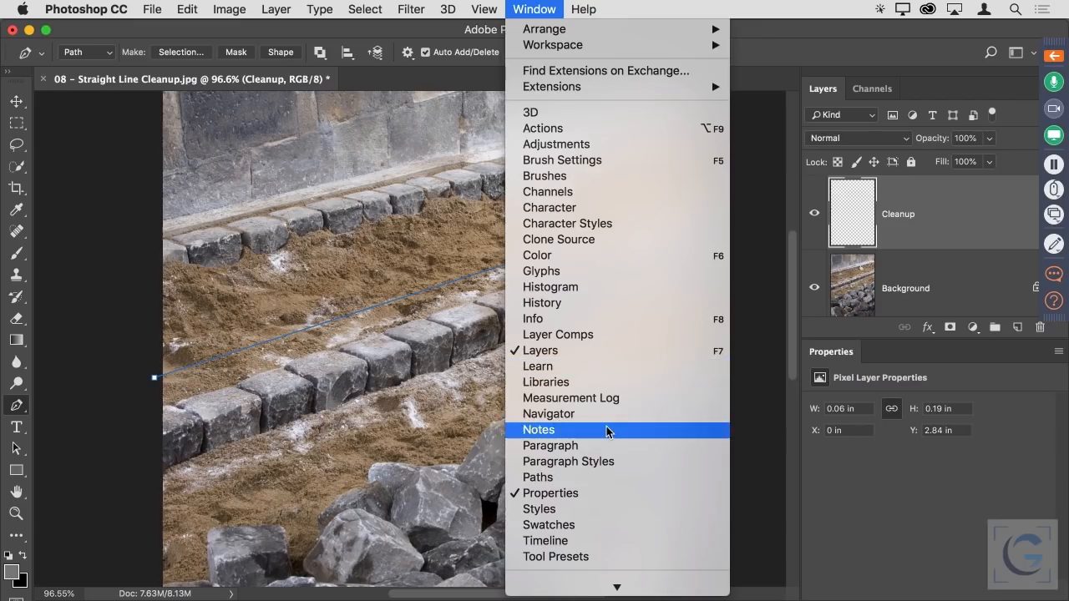
{"action": "left_click", "coordinate": [604, 478]}
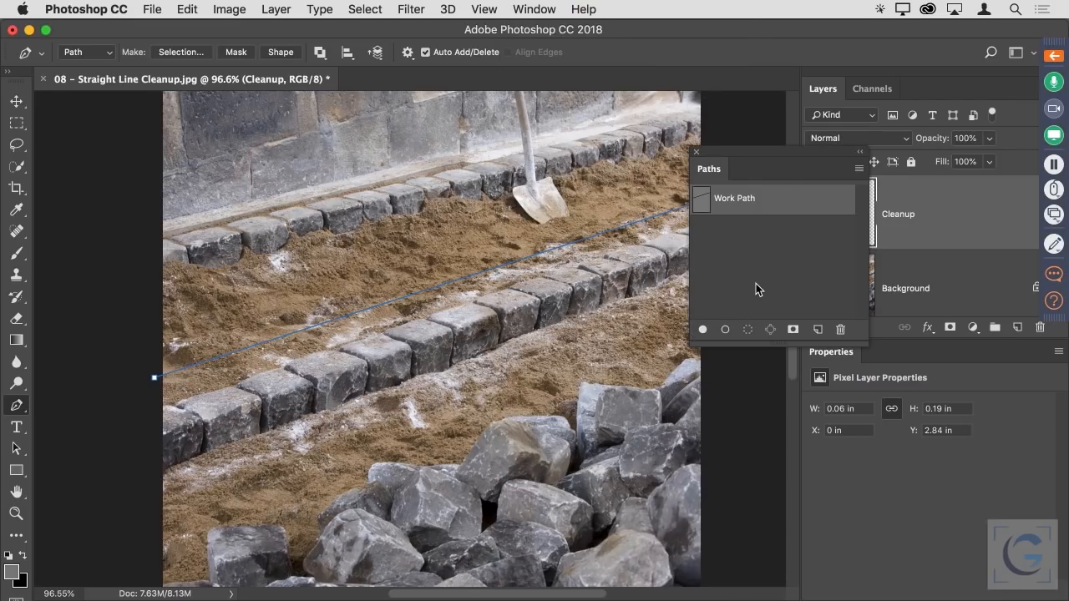
{"action": "left_click", "coordinate": [725, 330]}
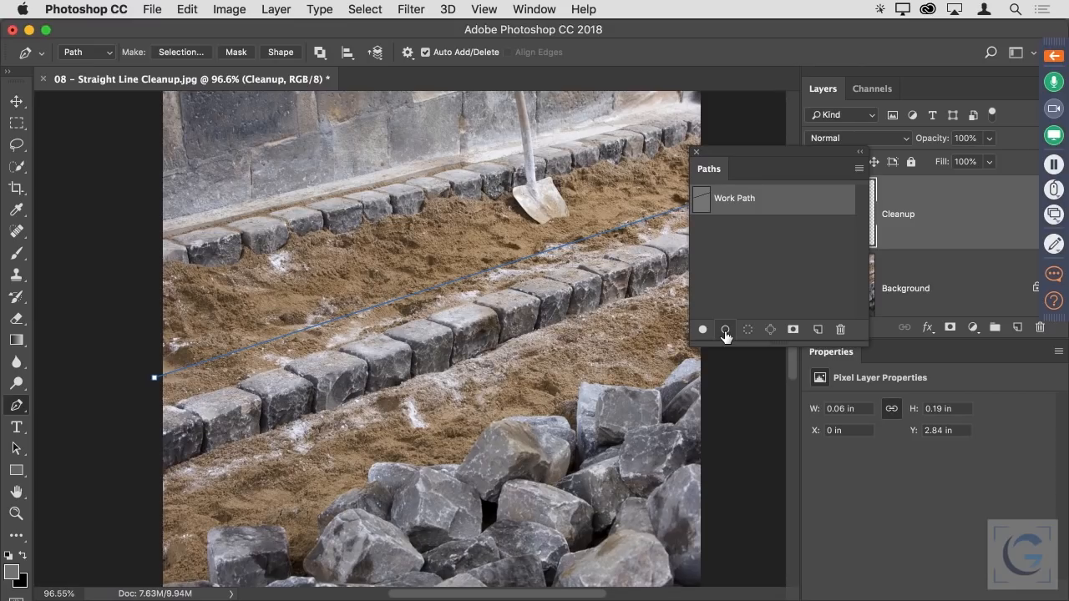
{"action": "left_click", "coordinate": [16, 232]}
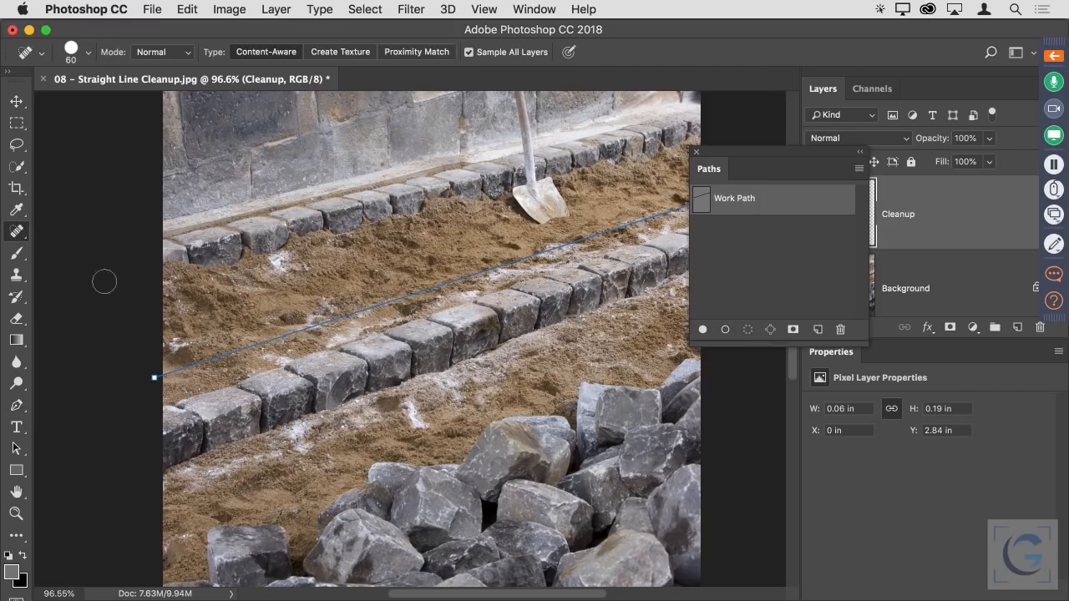
{"action": "left_click", "coordinate": [725, 332]}
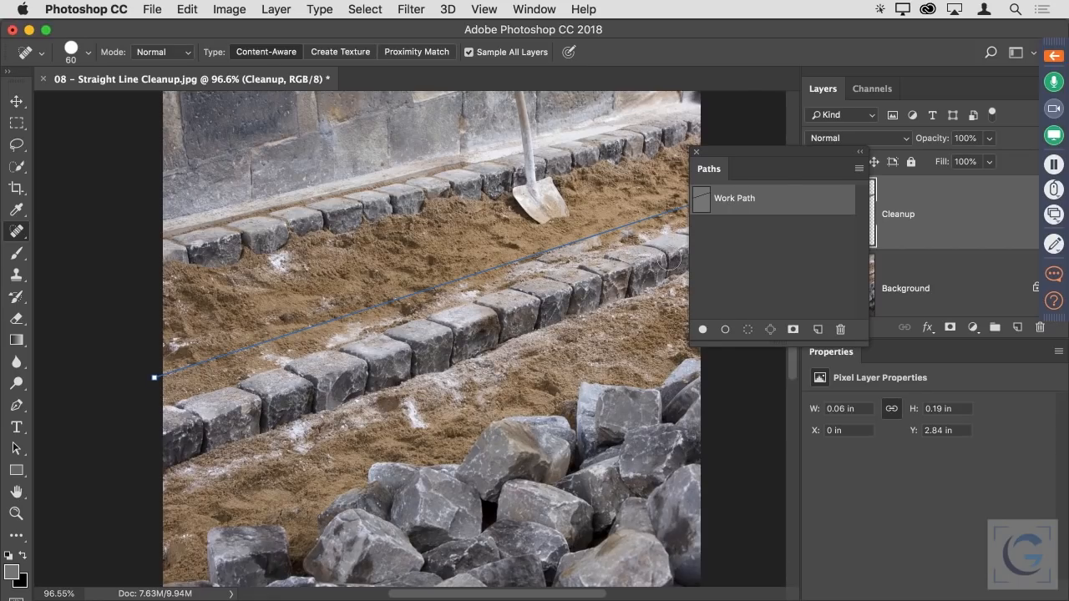
Delete the work path and put away the floating list of paths.
{"action": "left_click", "coordinate": [840, 329]}
{"action": "left_click", "coordinate": [660, 237]}
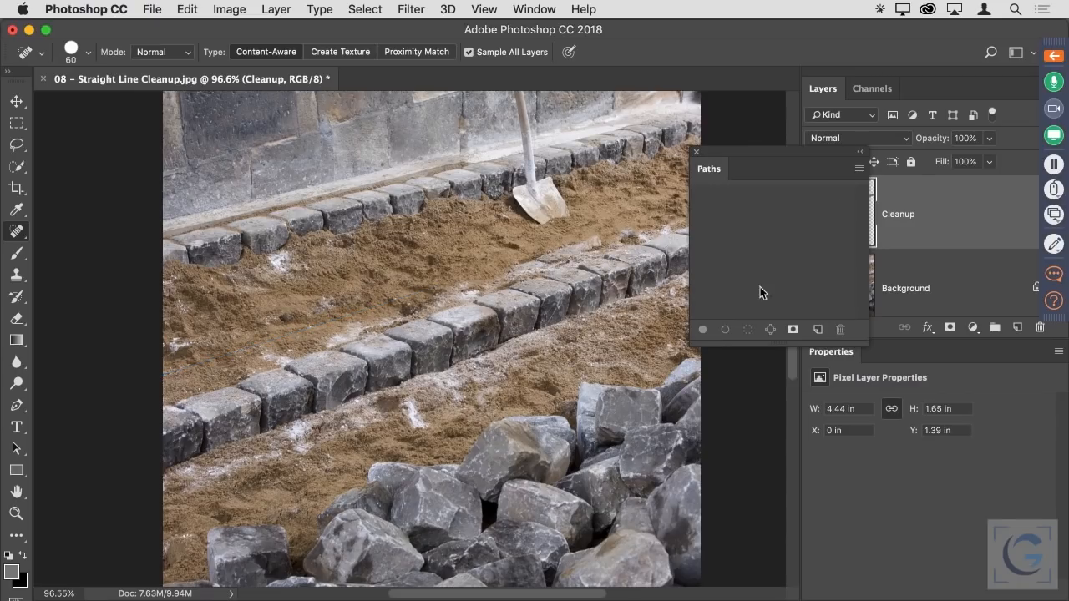
{"action": "left_click", "coordinate": [708, 170]}
Close the straight line cleanup image without saving and open 09 - Strong Color Cast Removal.jpg.
{"action": "key", "text": "super+w"}
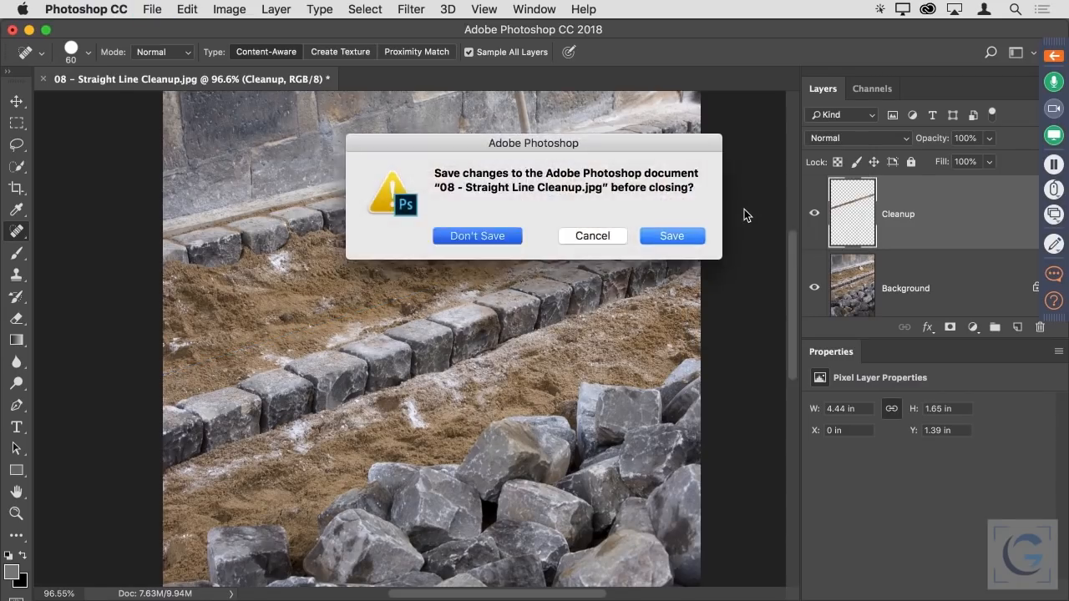
{"action": "key", "text": "super+d"}
{"action": "key", "text": "super+o"}
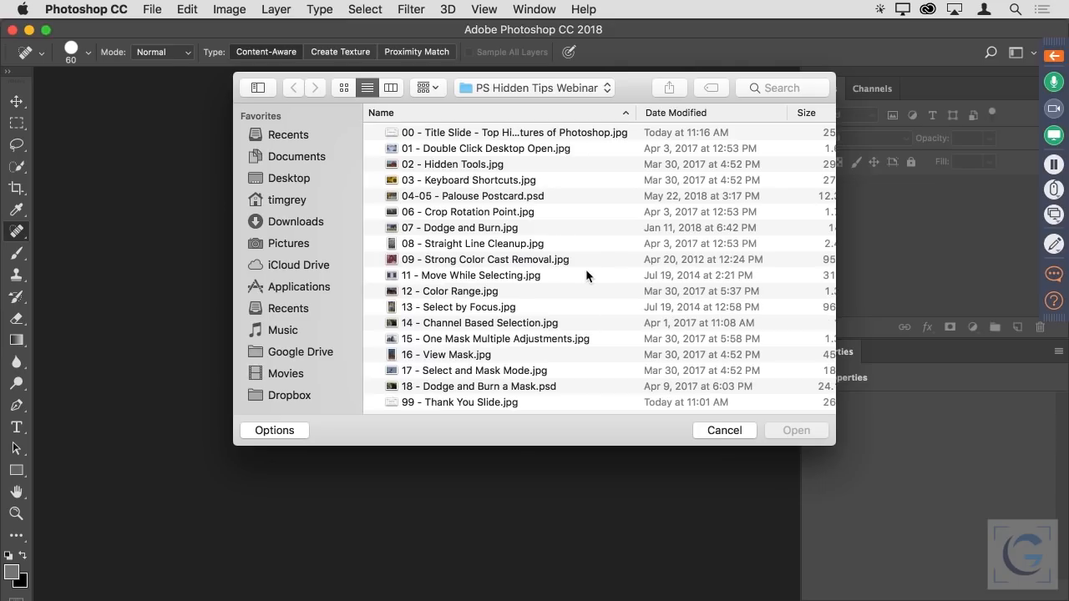
{"action": "double_click", "coordinate": [510, 260]}
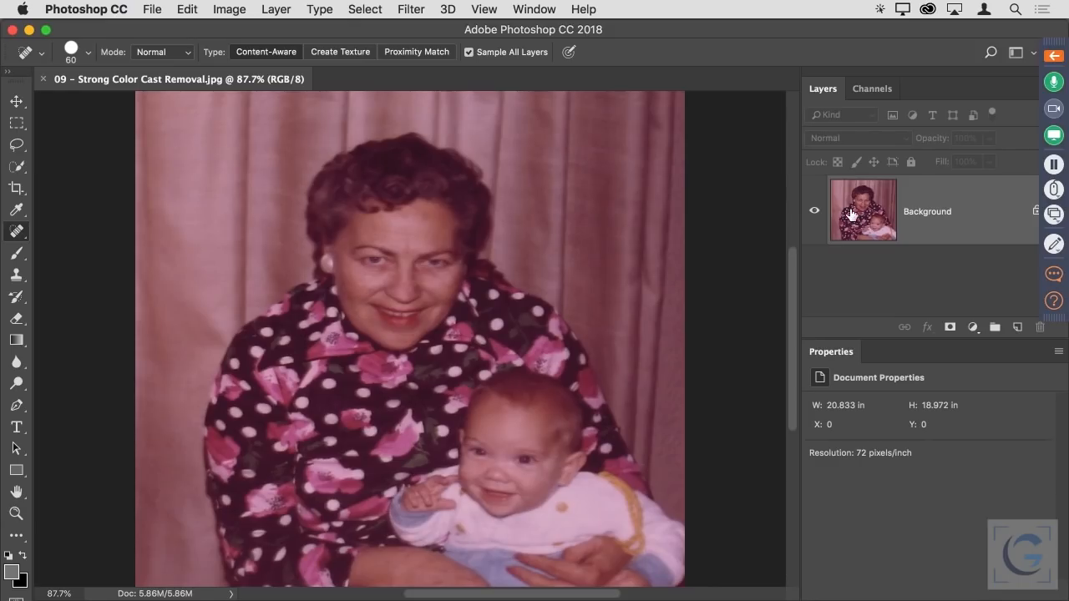
Duplicate the Background layer and apply the Average blur filter to the copy.
{"action": "left_click_drag", "start_coordinate": [856, 212], "coordinate": [1018, 329]}
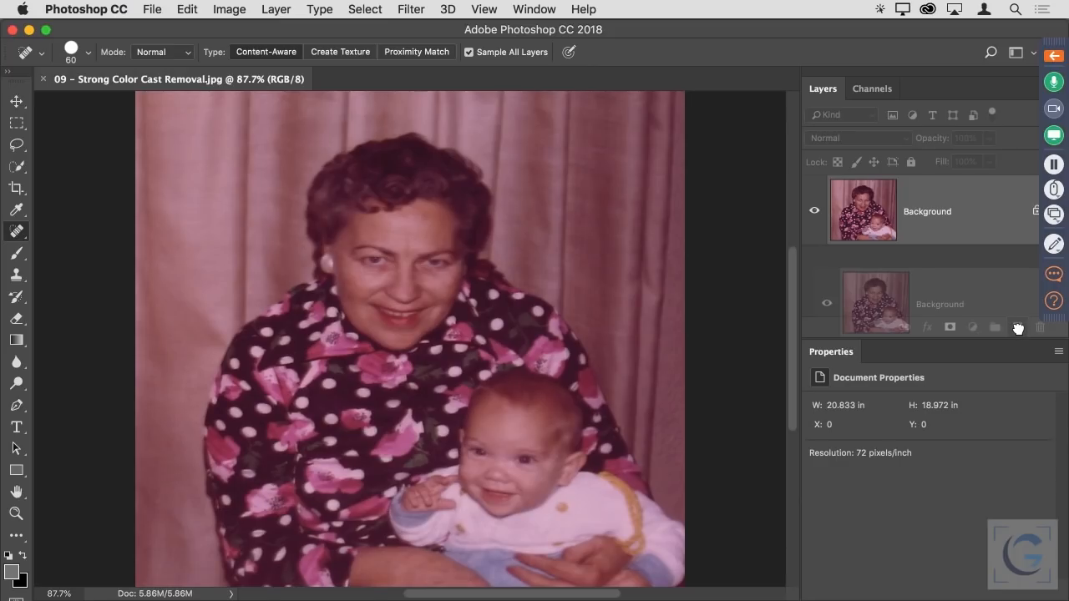
{"action": "left_click_drag", "start_coordinate": [1018, 328], "coordinate": [1019, 329]}
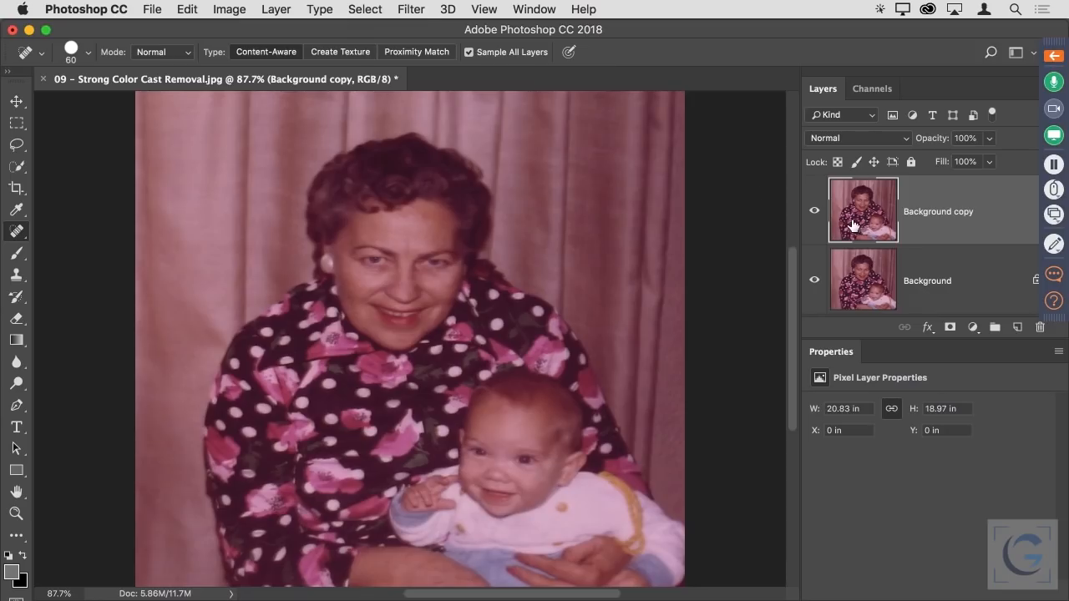
{"action": "left_click", "coordinate": [410, 10]}
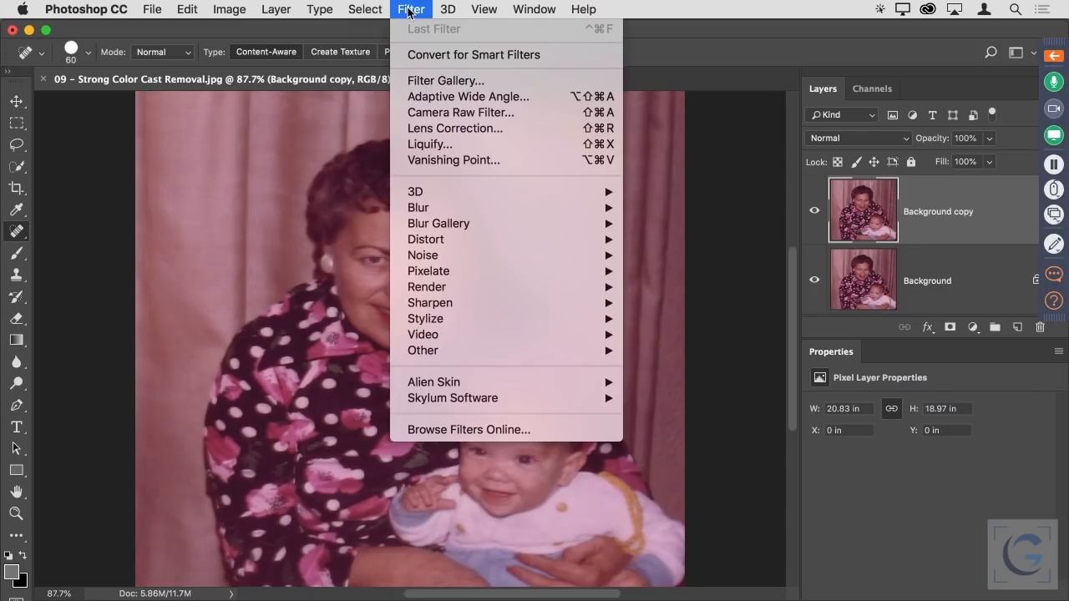
{"action": "mouse_move", "coordinate": [472, 208]}
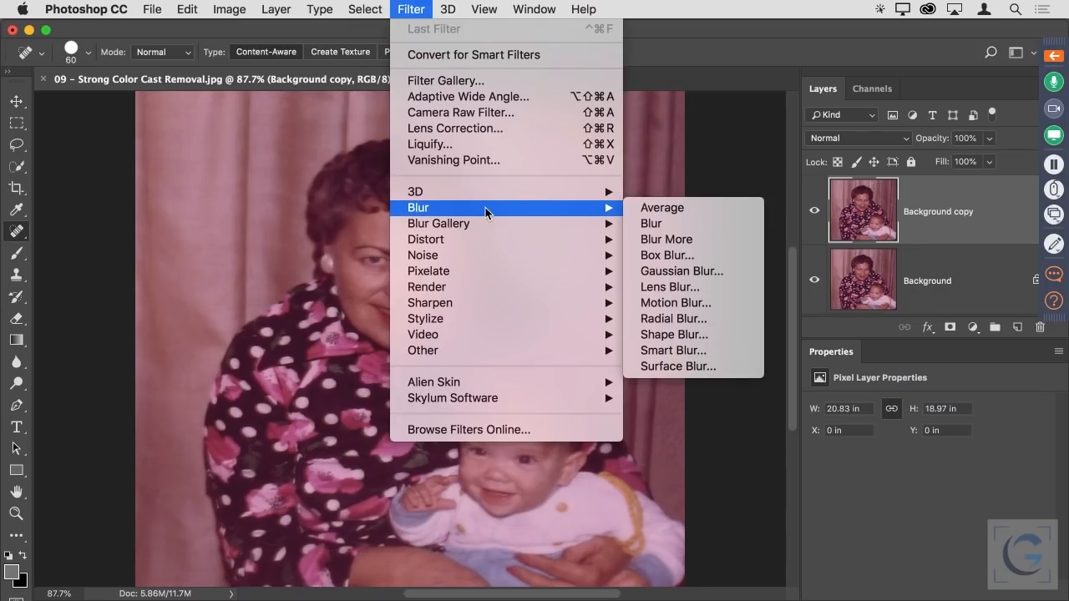
{"action": "left_click", "coordinate": [710, 210]}
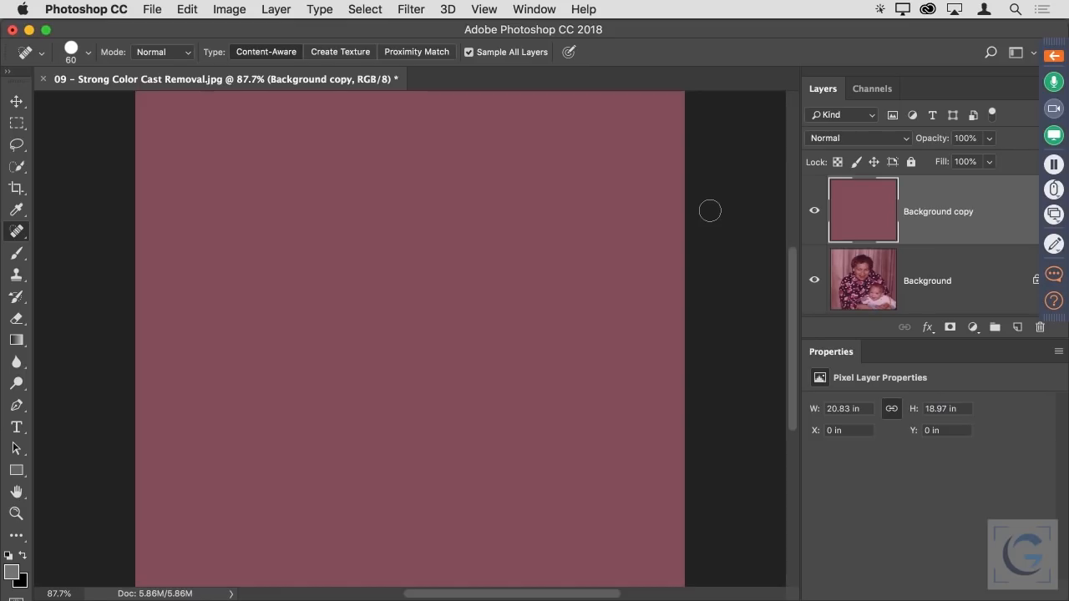
Invert the averaged Background copy layer and set its blend mode to Color.
{"action": "left_click", "coordinate": [225, 11]}
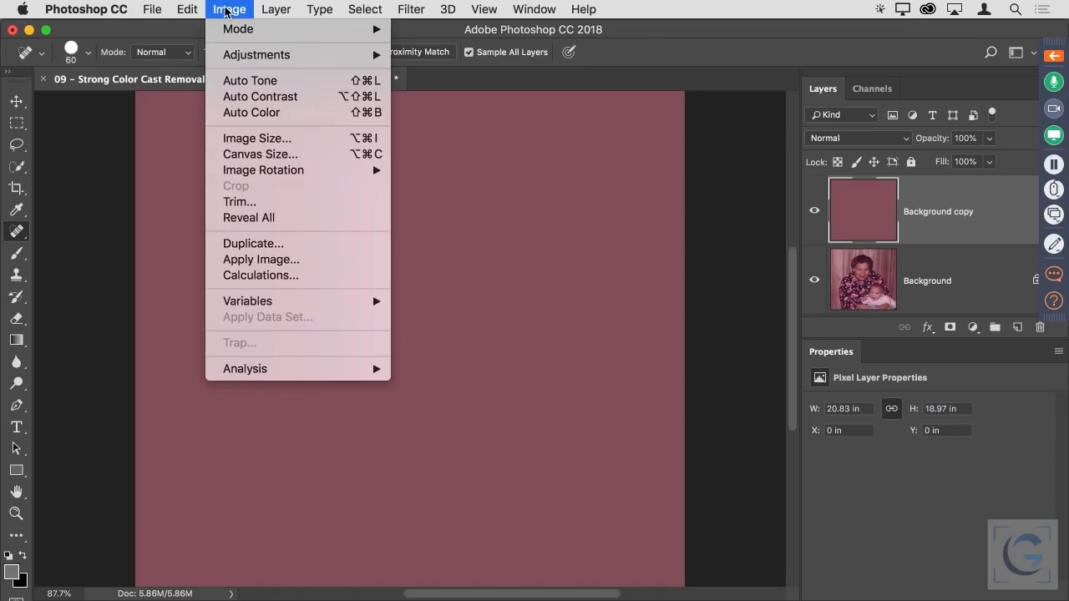
{"action": "mouse_move", "coordinate": [268, 56]}
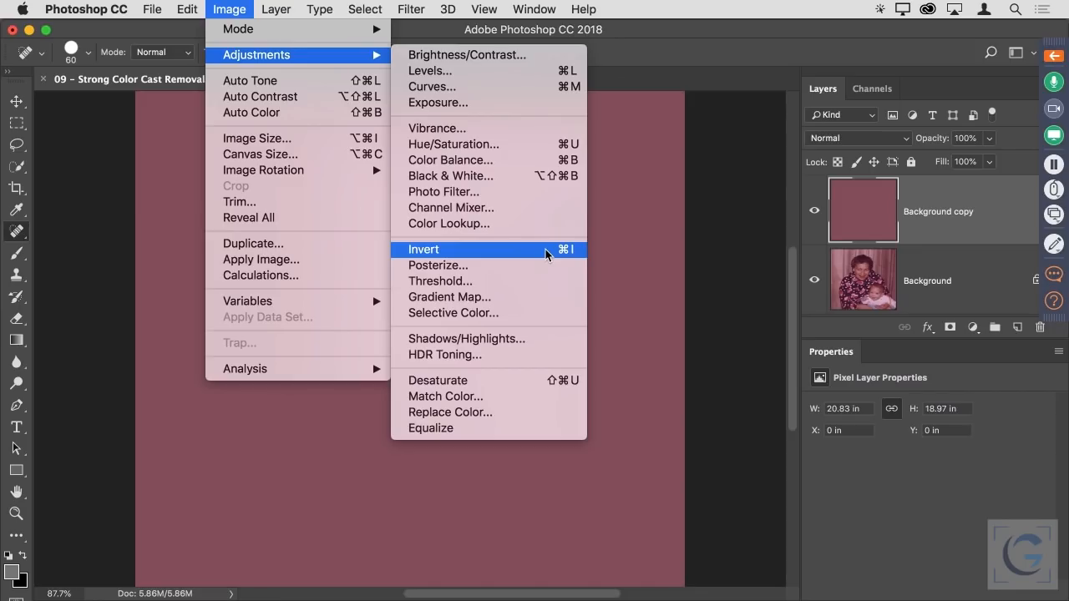
{"action": "left_click", "coordinate": [526, 250]}
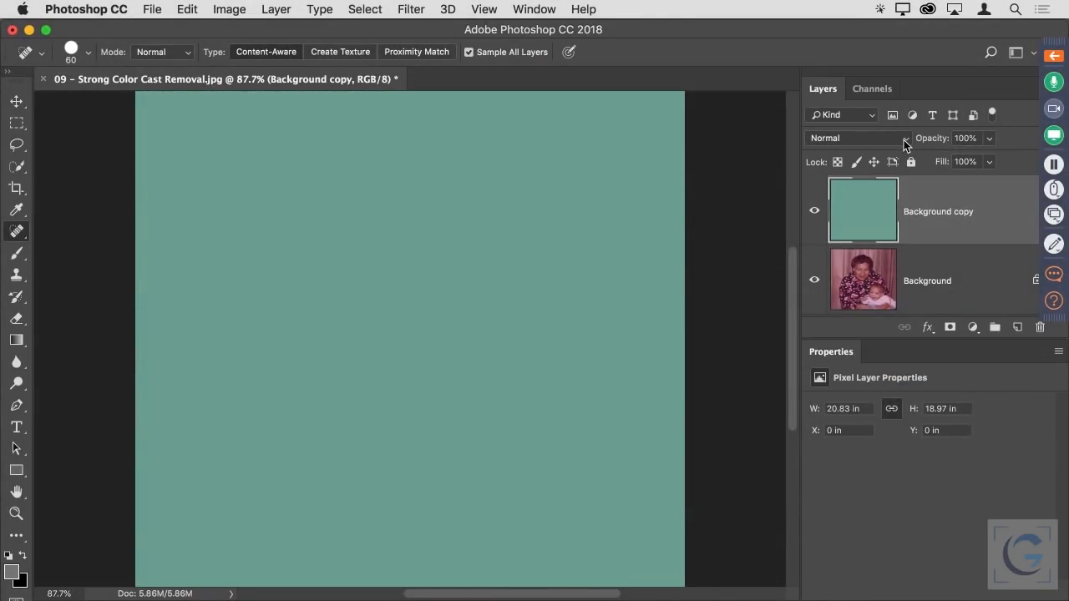
{"action": "left_click", "coordinate": [903, 145]}
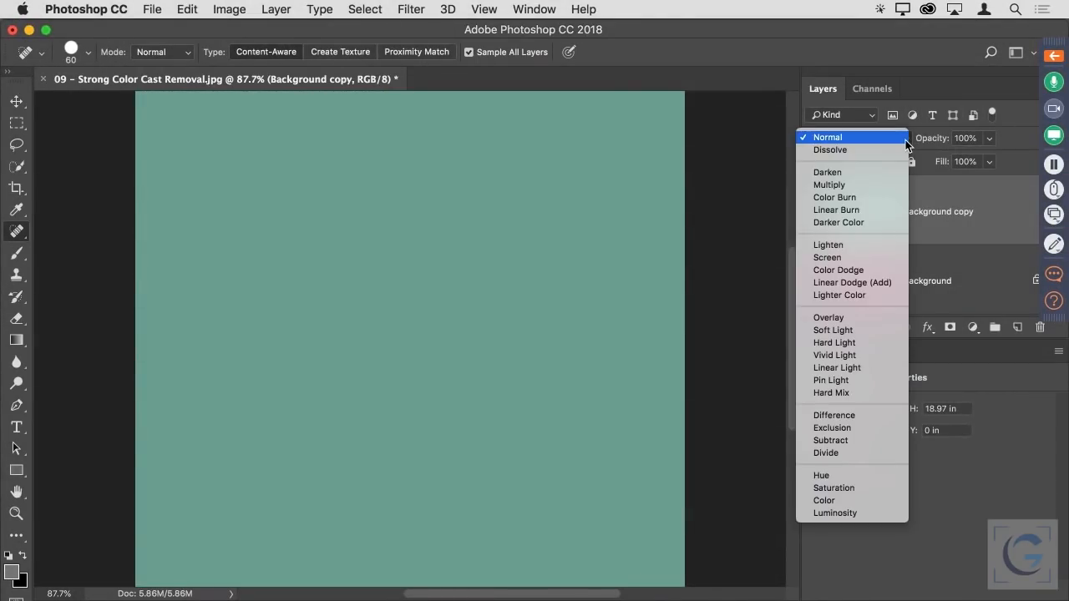
{"action": "left_click", "coordinate": [877, 500]}
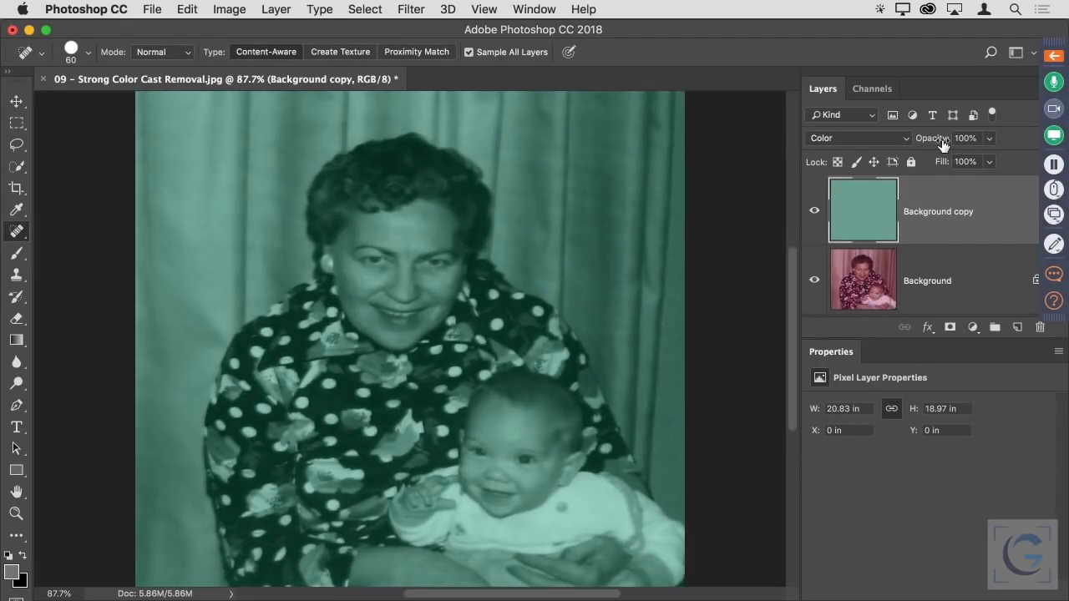
Reduce the Background copy layer's opacity to 49% and compare the photo with and without that layer.
{"action": "left_click_drag", "start_coordinate": [940, 143], "coordinate": [897, 147]}
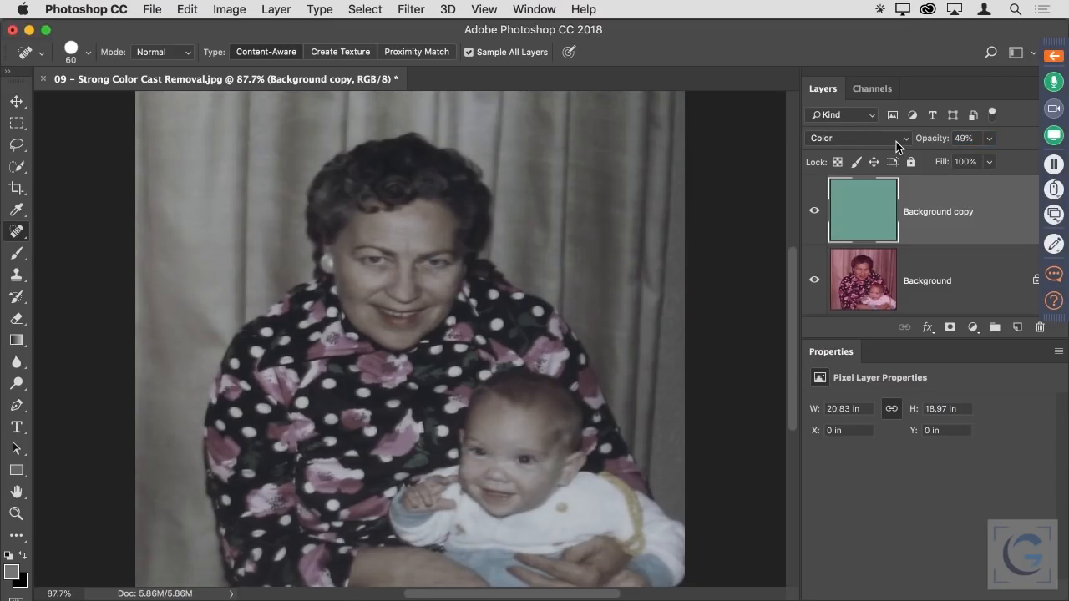
{"action": "left_click", "coordinate": [813, 214]}
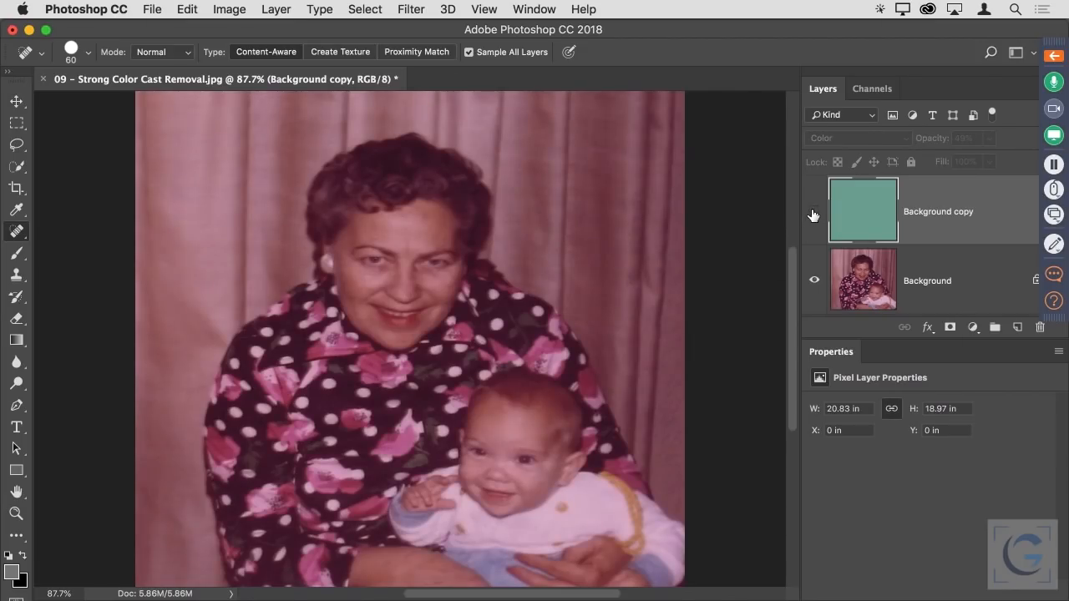
{"action": "left_click", "coordinate": [813, 214]}
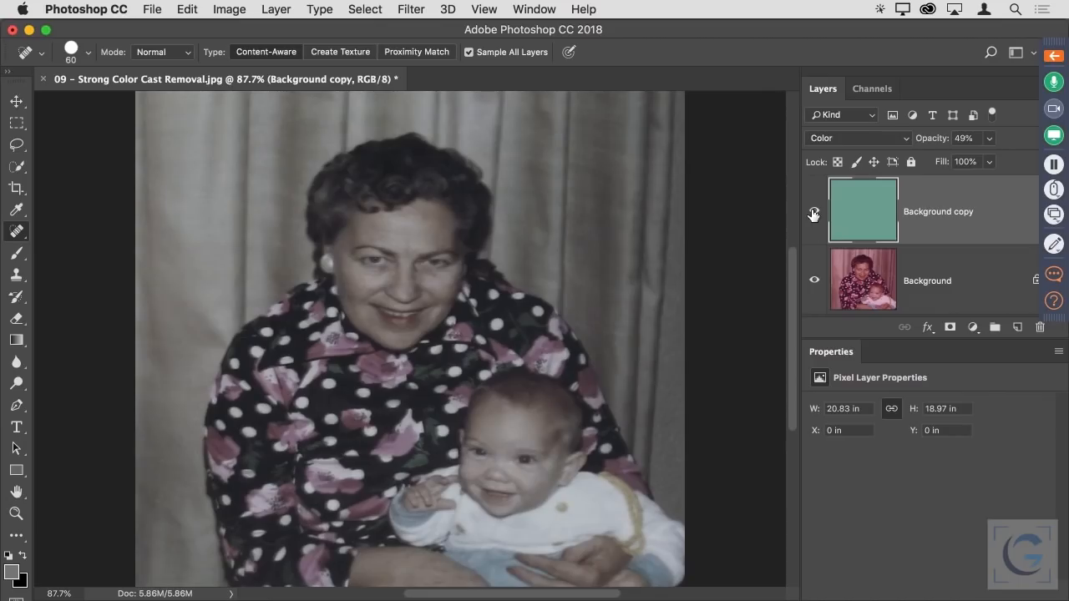
Close the color cast image without saving and open 11 - Move While Selecting.jpg.
{"action": "key", "text": "super+w"}
{"action": "key", "text": "d"}
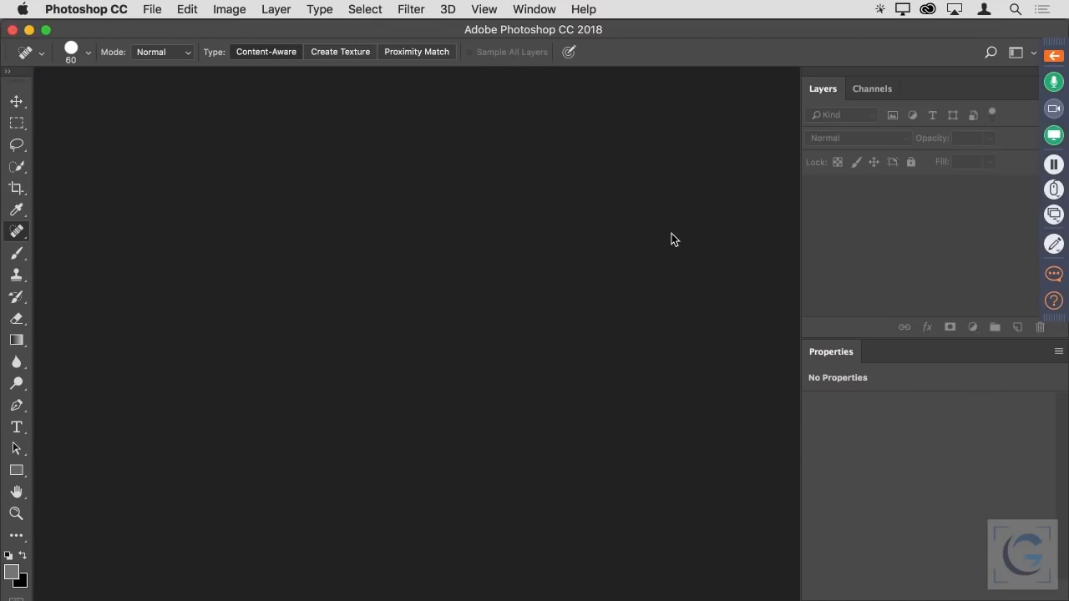
{"action": "key", "text": "super+o"}
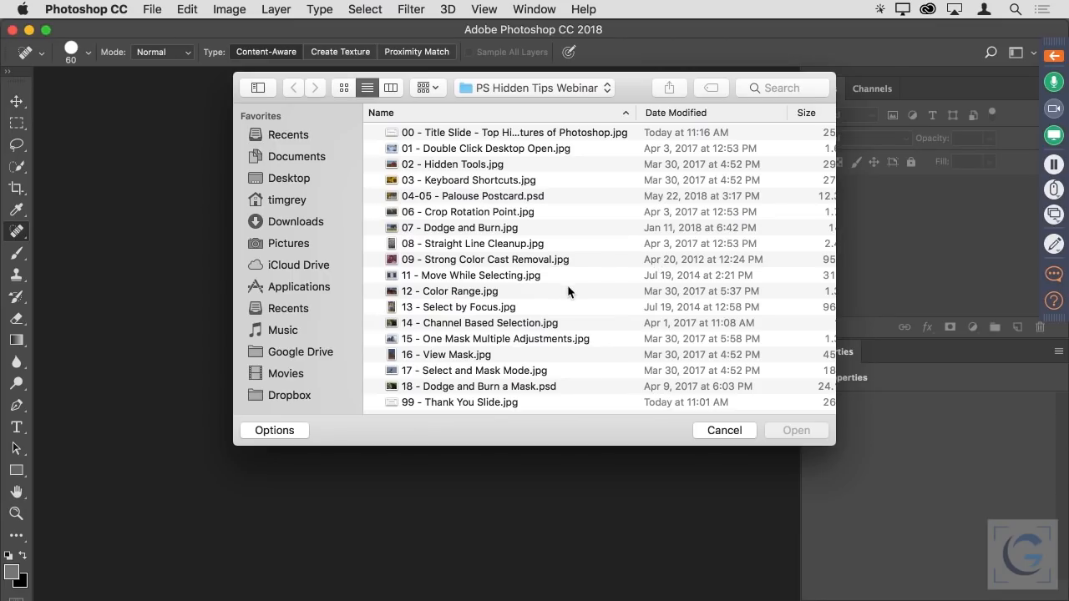
{"action": "left_click", "coordinate": [487, 279]}
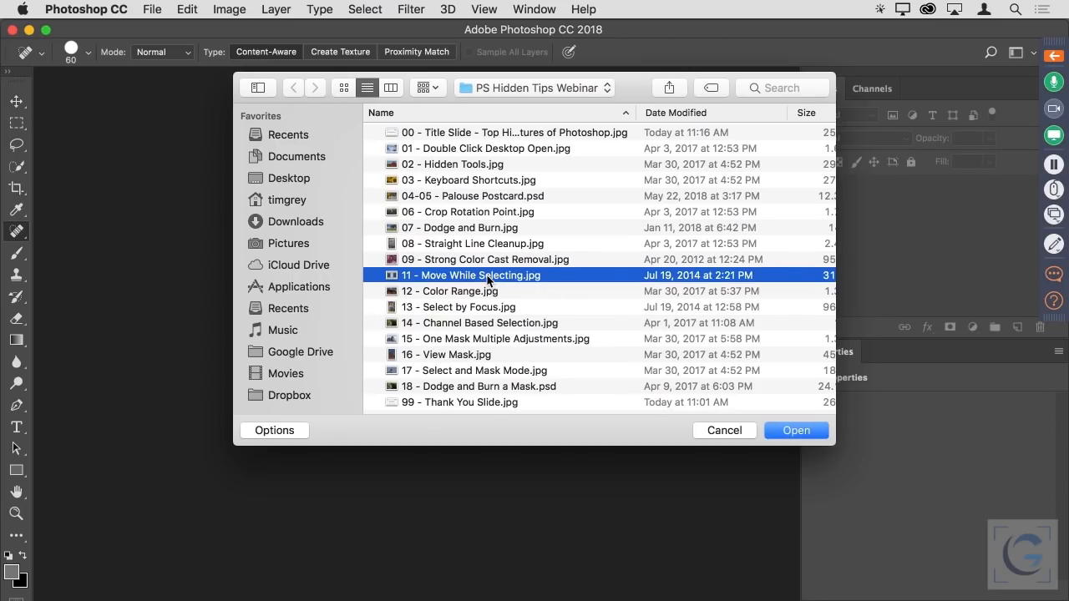
{"action": "double_click", "coordinate": [488, 279]}
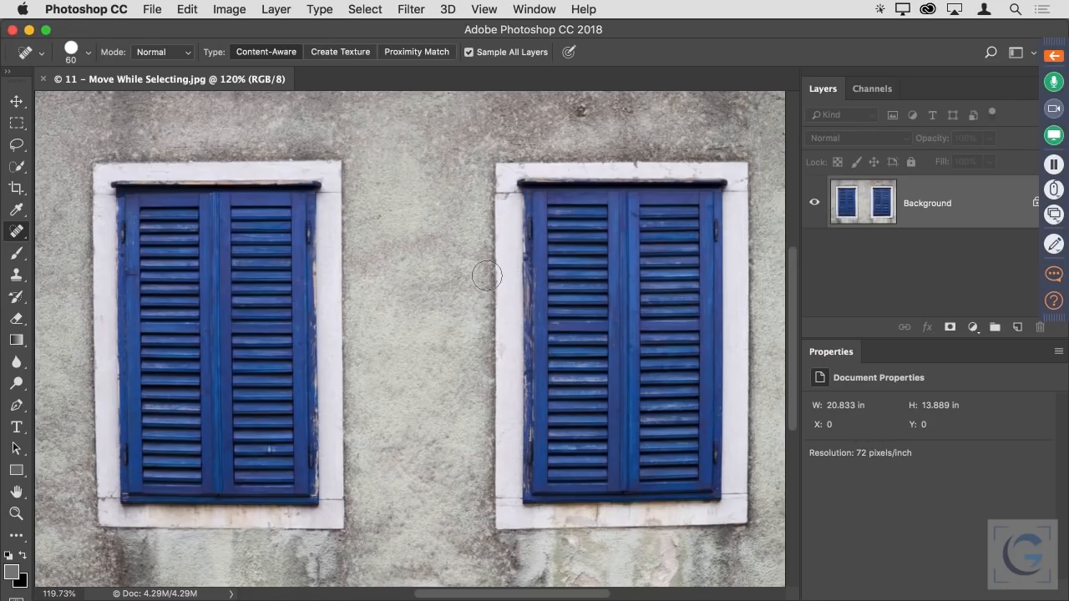
Switch to the Rectangular Marquee tool, try selecting the left window from its upper-left corner, and discard the selections.
{"action": "left_click", "coordinate": [16, 125]}
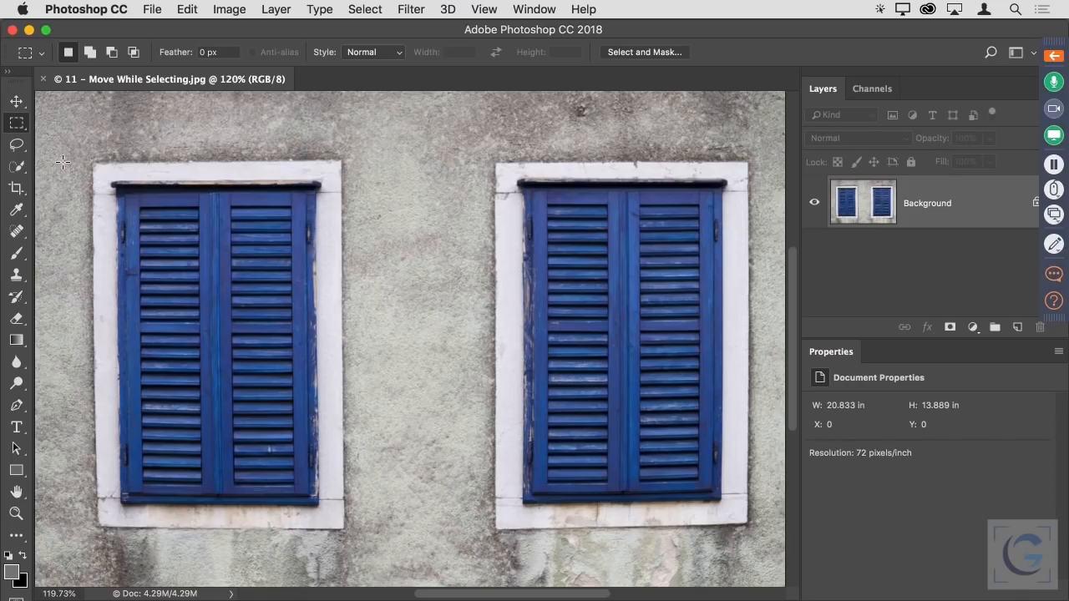
{"action": "left_click_drag", "start_coordinate": [115, 183], "coordinate": [401, 350]}
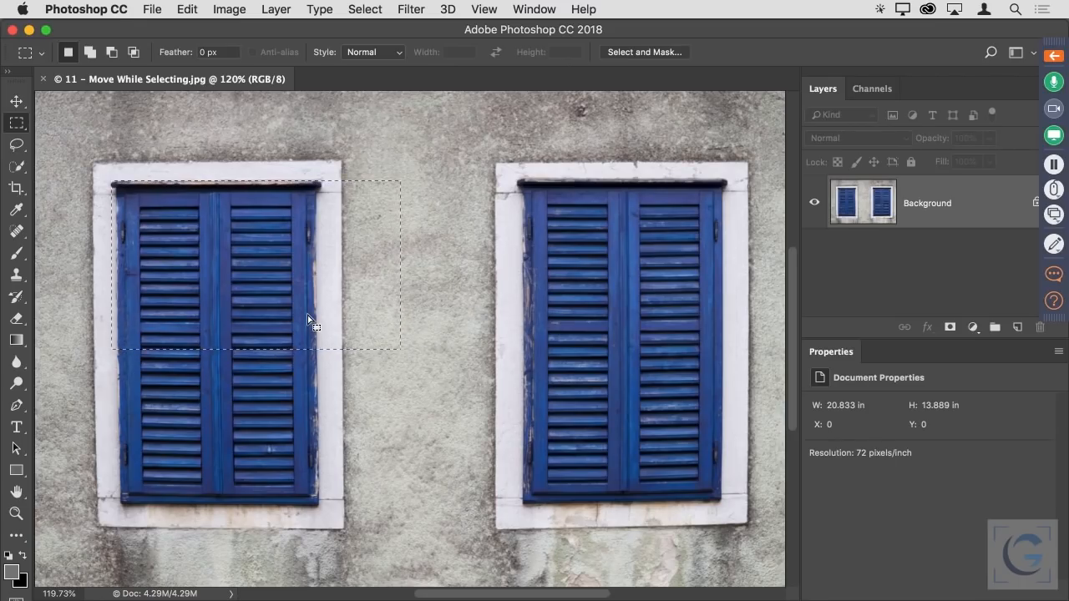
{"action": "key", "text": "super+d"}
{"action": "left_click_drag", "start_coordinate": [147, 201], "coordinate": [343, 529]}
{"action": "left_click", "coordinate": [351, 531]}
Select the left window with its white frame, repositioning the rectangular marquee while drawing it, and deselect.
{"action": "left_click_drag", "start_coordinate": [175, 263], "coordinate": [443, 506]}
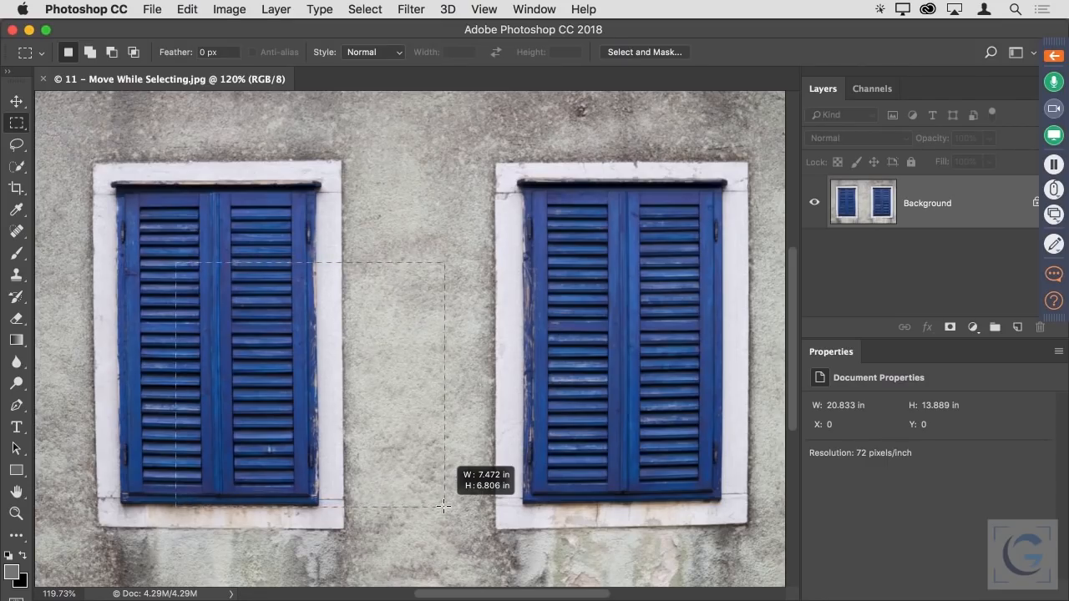
{"action": "left_click_drag", "start_coordinate": [443, 506], "coordinate": [384, 385]}
{"action": "key", "text": "space"}
{"action": "mouse_move", "coordinate": [374, 372]}
{"action": "left_mouse_down"}
{"action": "mouse_move", "coordinate": [362, 363]}
{"action": "mouse_move", "coordinate": [359, 496]}
{"action": "mouse_move", "coordinate": [347, 527]}
{"action": "left_mouse_up"}
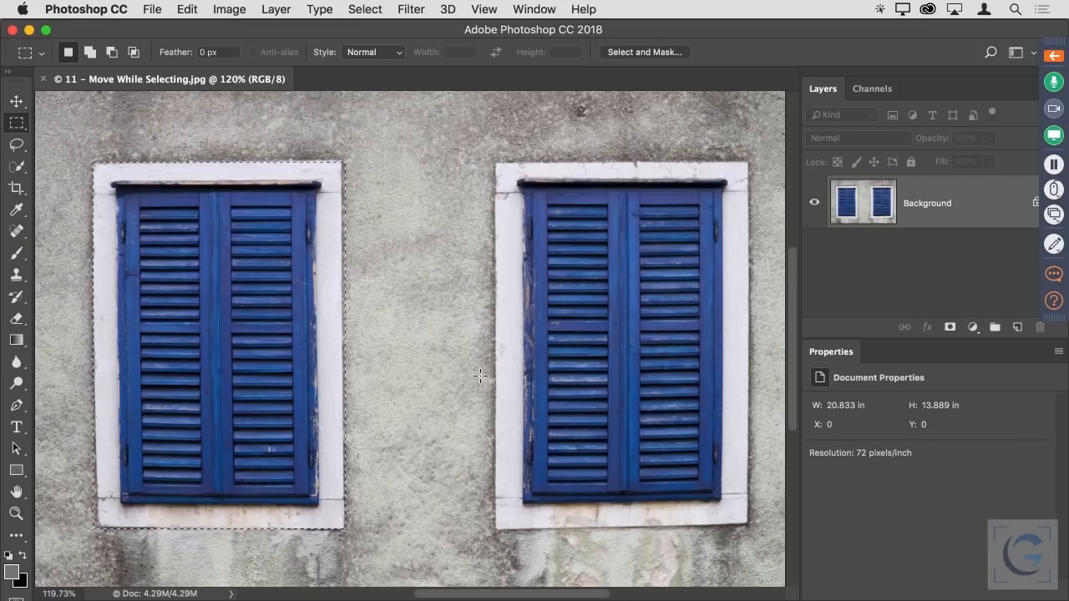
{"action": "key", "text": "super+d"}
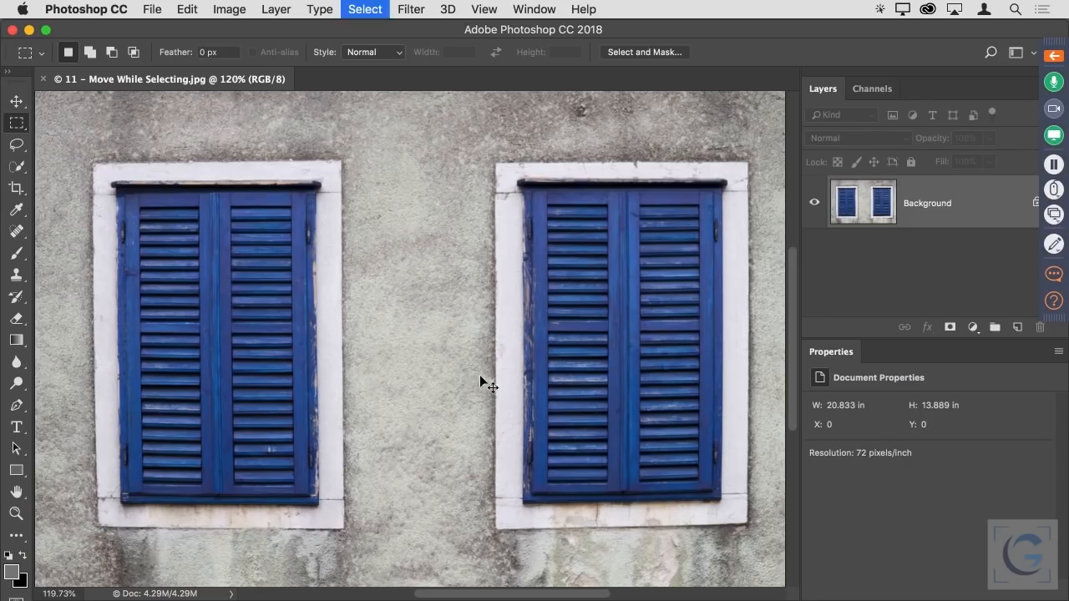
Try cropping the image to the left window with its white frame, and cancel the crop.
{"action": "key", "text": "c"}
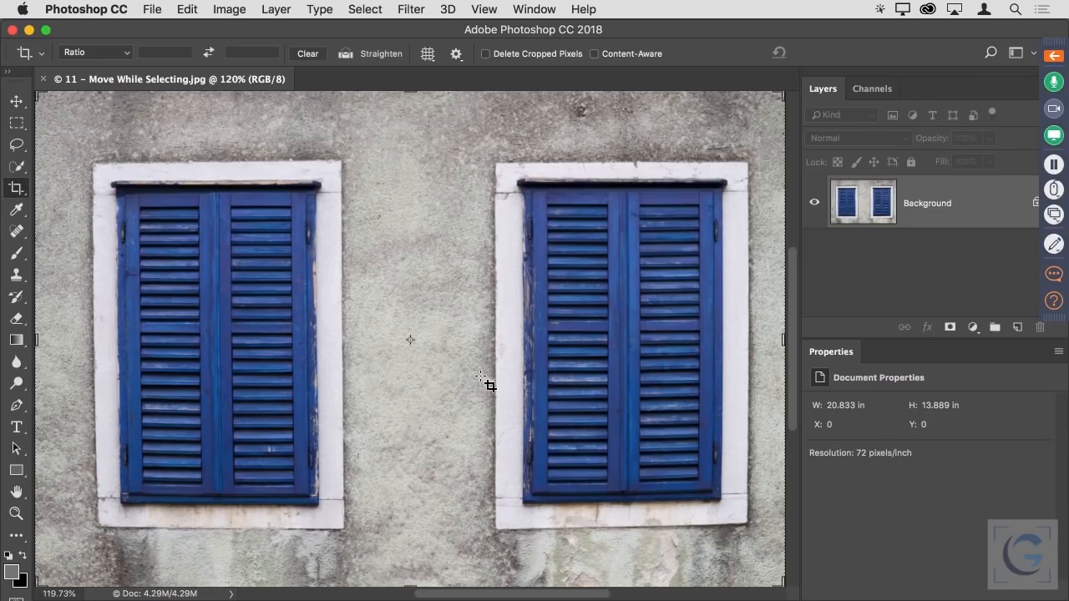
{"action": "left_click_drag", "start_coordinate": [410, 339], "coordinate": [353, 537]}
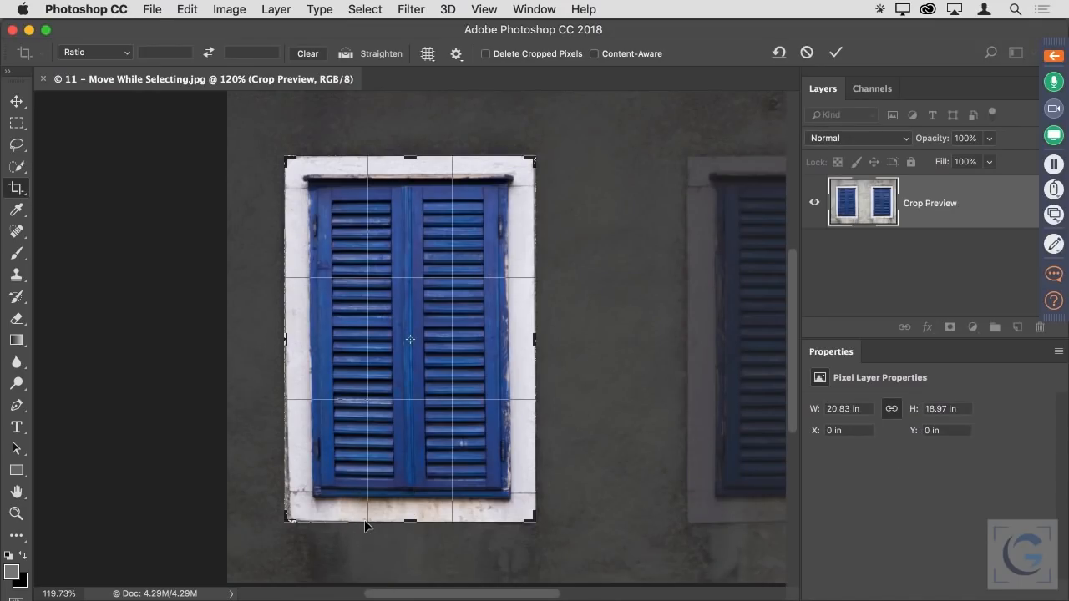
{"action": "key", "text": "Escape"}
Close the window image, open 12 - Color Range.jpg, and activate the Quick Selection tool.
{"action": "key", "text": "super+w"}
{"action": "key", "text": "super+o"}
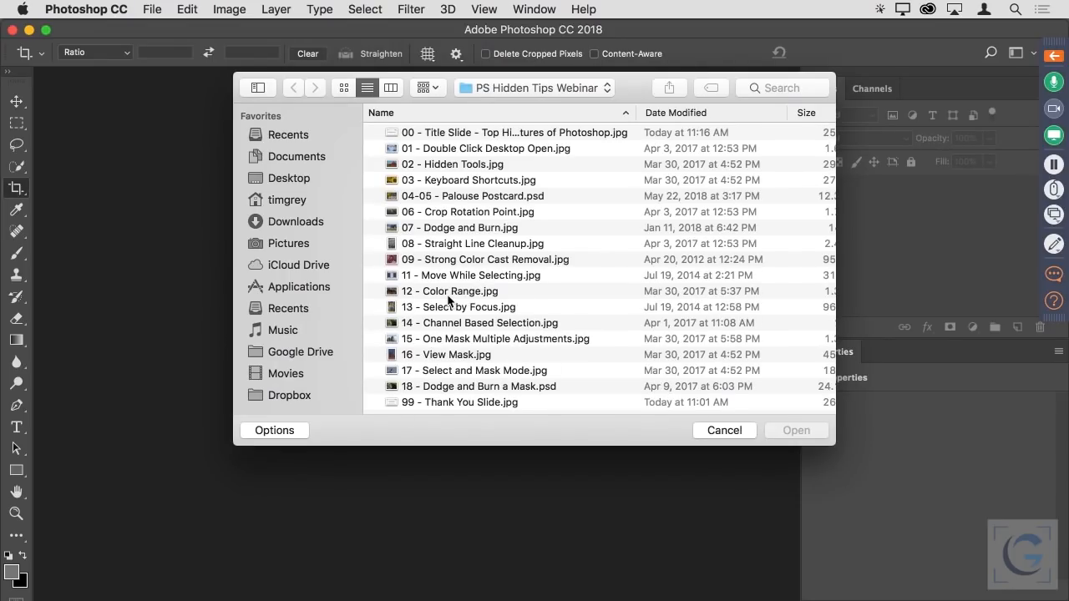
{"action": "double_click", "coordinate": [451, 292]}
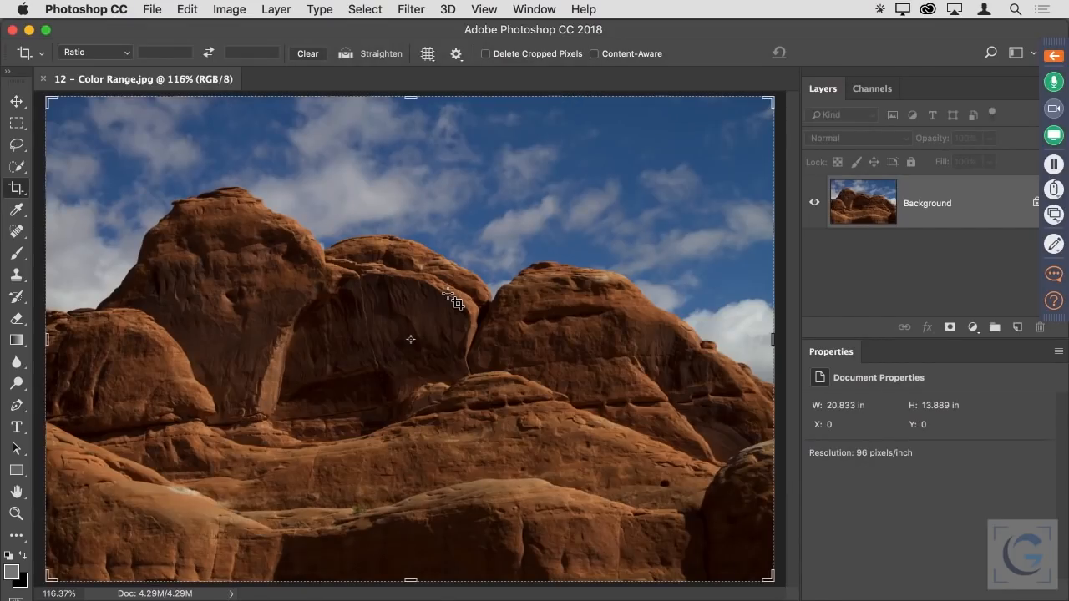
{"action": "key", "text": "v"}
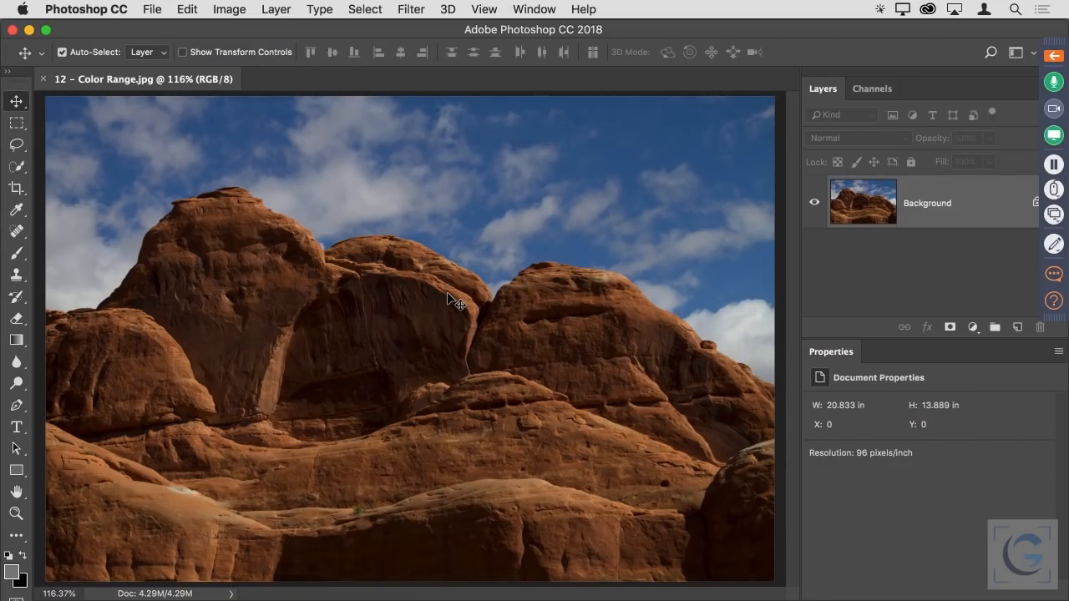
{"action": "left_click", "coordinate": [17, 166]}
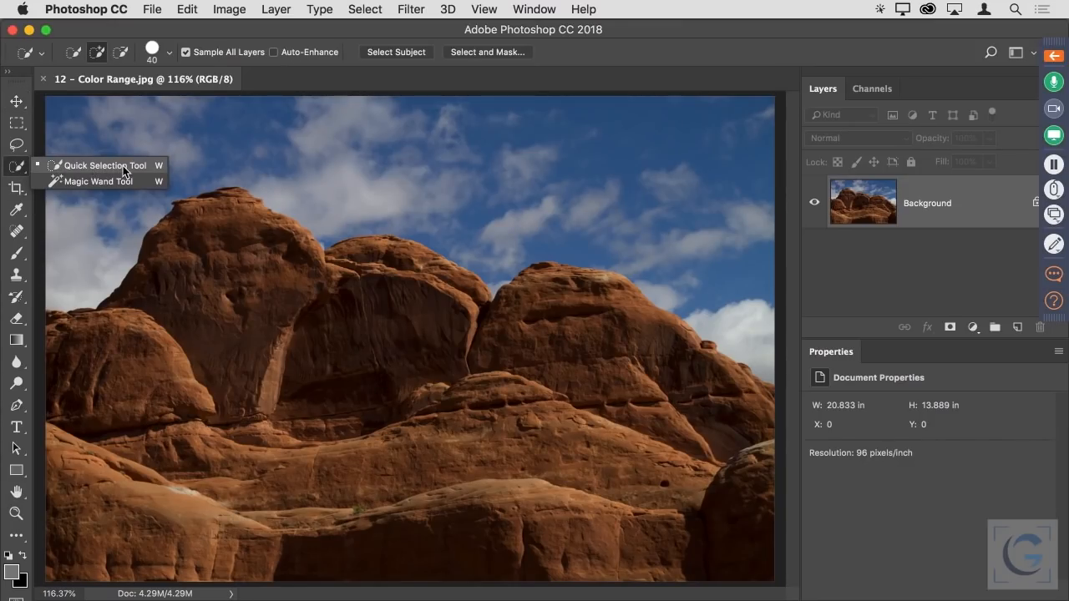
{"action": "left_click", "coordinate": [17, 166]}
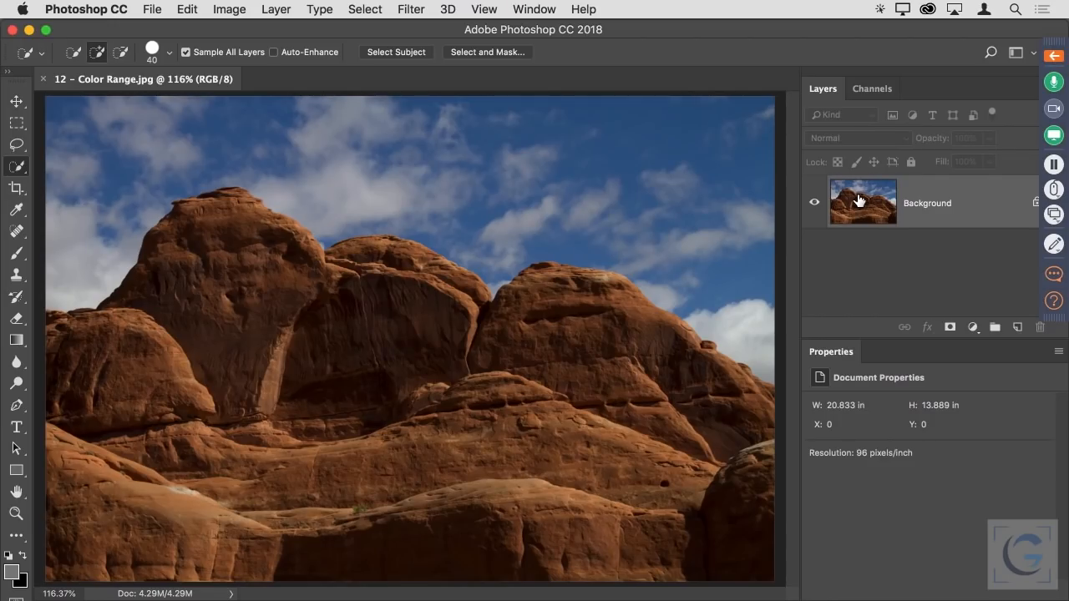
Start a Color Range selection and sample the red rock below the right-hand dome, keeping the photo uncovered by the dialog.
{"action": "left_click", "coordinate": [371, 12]}
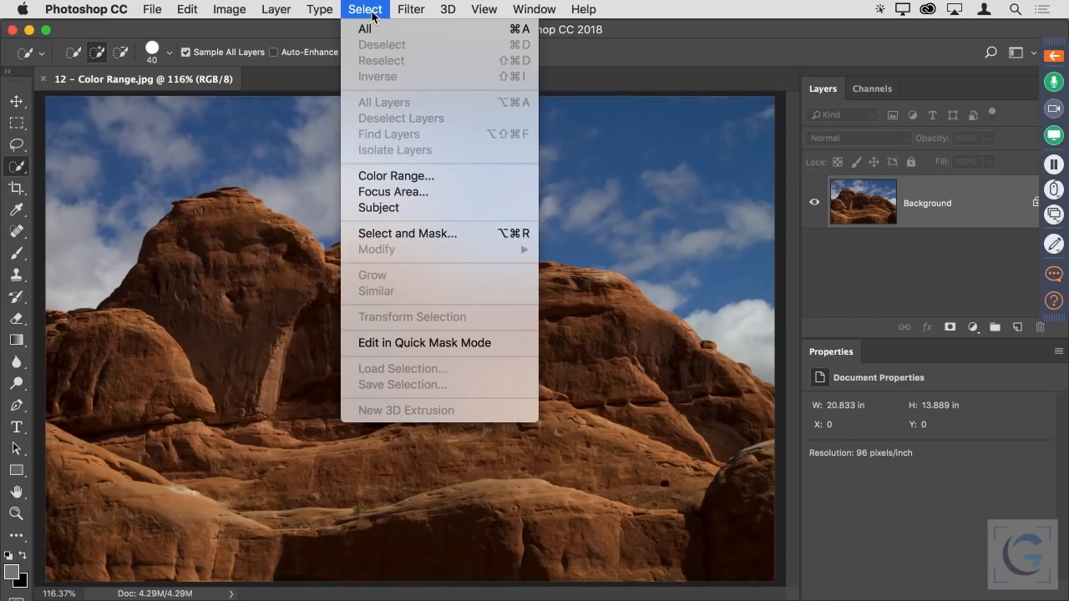
{"action": "left_click", "coordinate": [417, 176]}
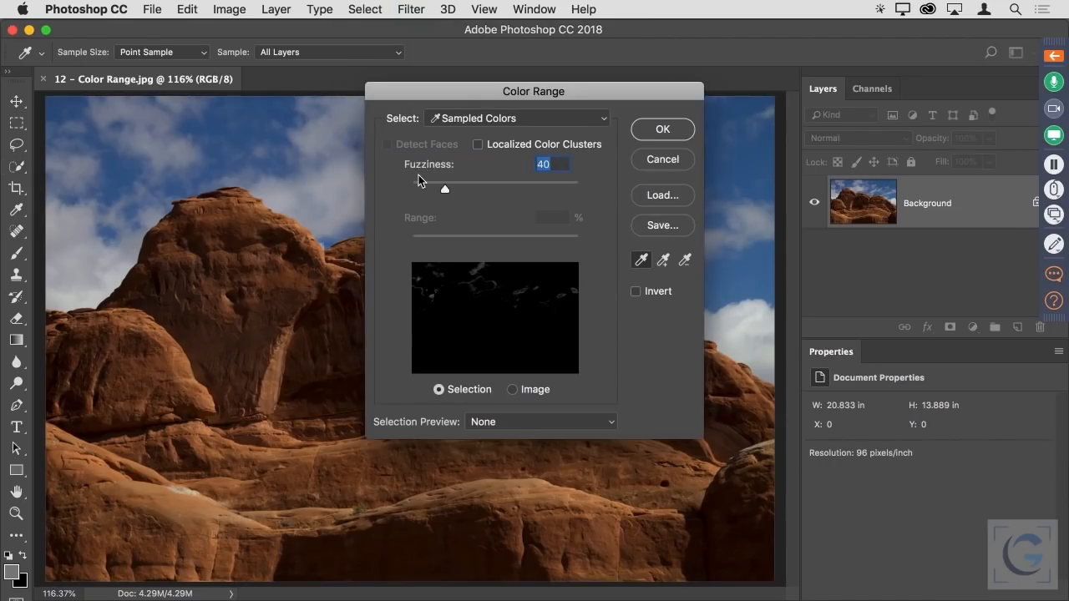
{"action": "left_click_drag", "start_coordinate": [461, 96], "coordinate": [780, 43]}
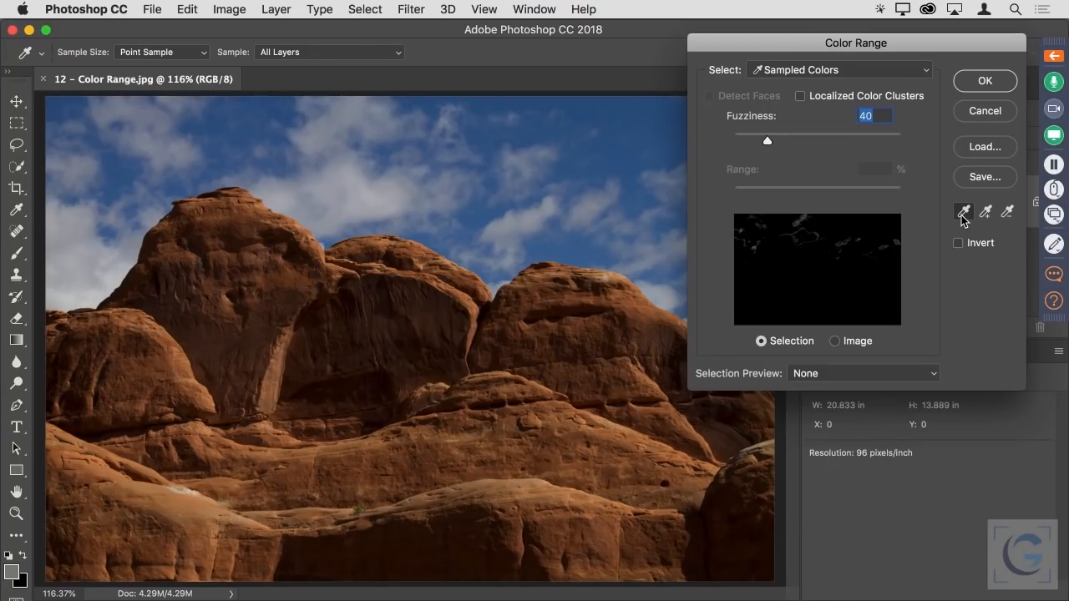
{"action": "left_click", "coordinate": [537, 334]}
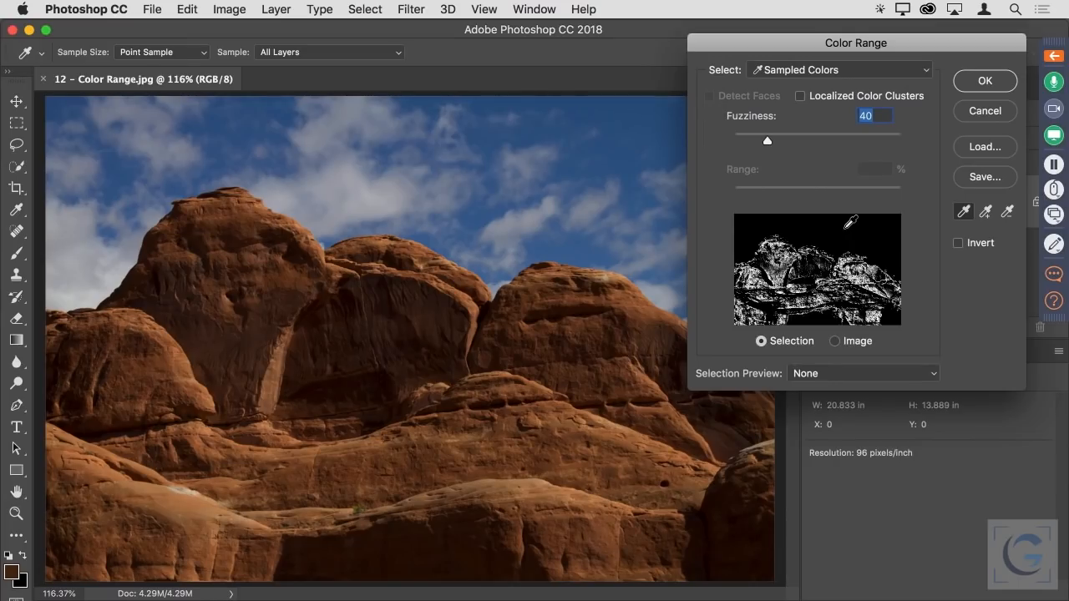
Add further rock tones to the sampled colors, from the middle ridge, the foreground rock and across to the left dome.
{"action": "left_click", "coordinate": [985, 216]}
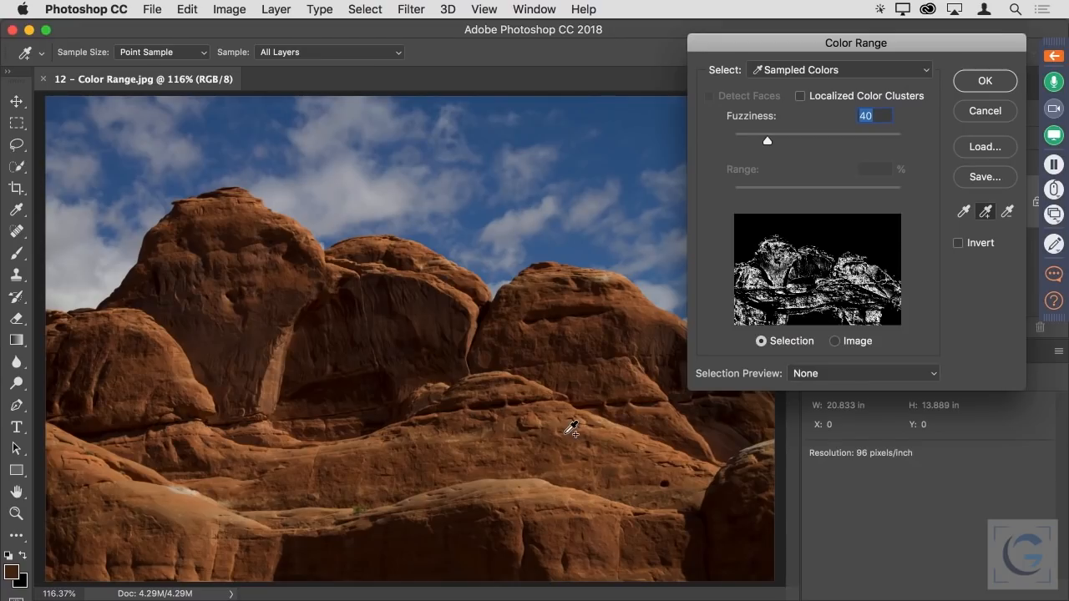
{"action": "left_click", "coordinate": [571, 427]}
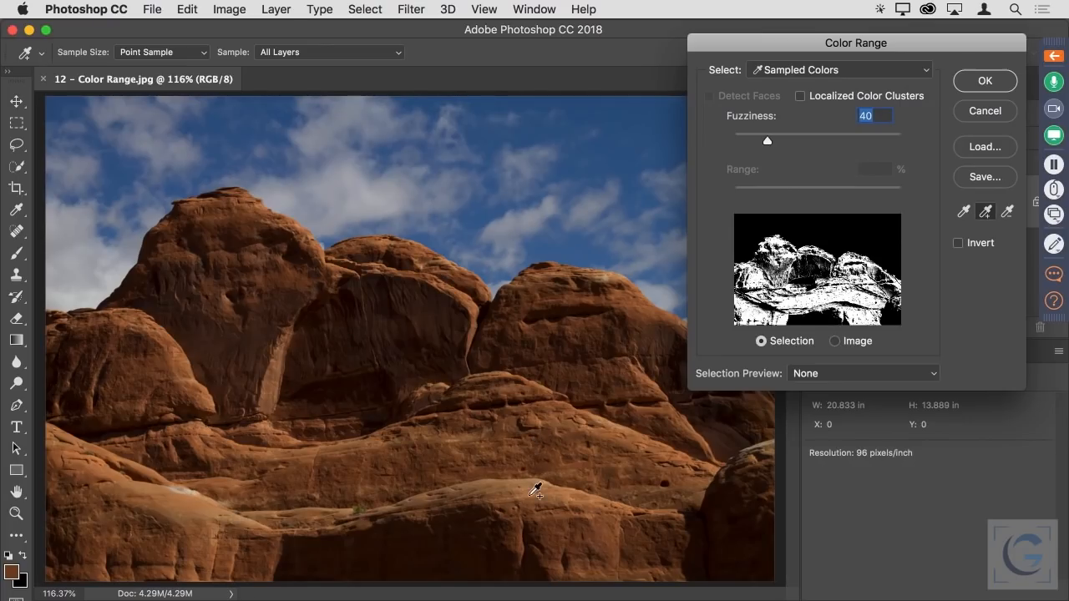
{"action": "left_click", "coordinate": [495, 554]}
{"action": "left_click_drag", "start_coordinate": [494, 554], "coordinate": [223, 334]}
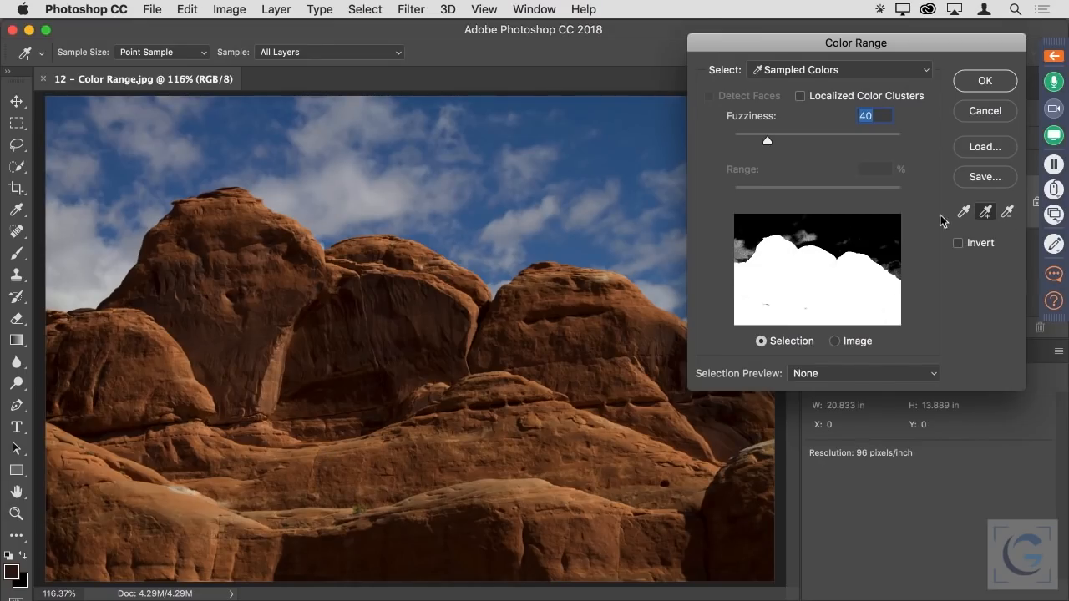
Subtract the cloud tones left of and above the rocks from the sampled colors.
{"action": "left_click", "coordinate": [1008, 213]}
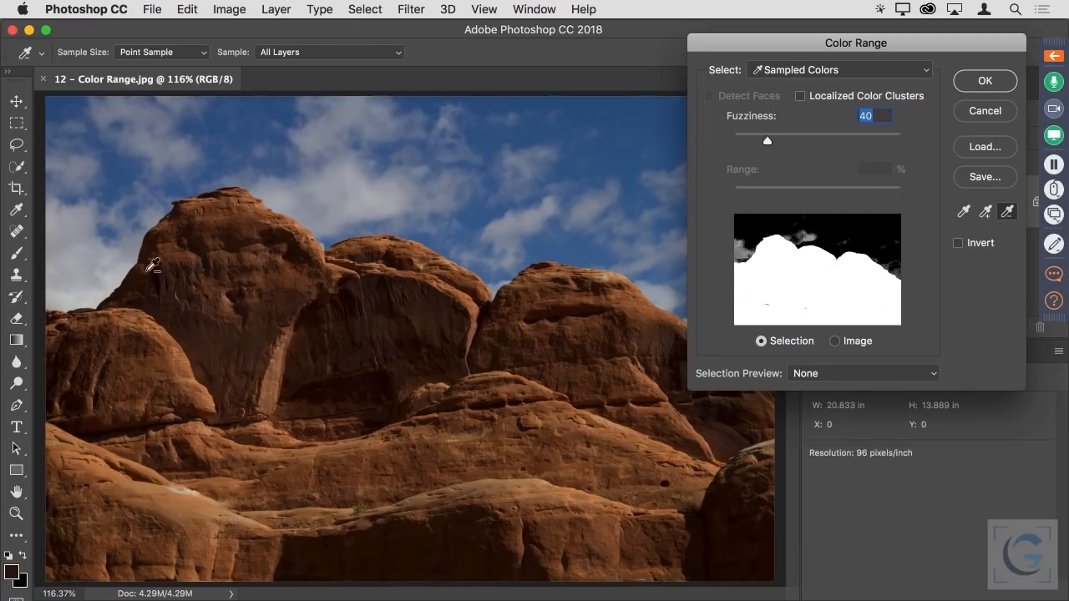
{"action": "left_click", "coordinate": [78, 240]}
{"action": "left_click", "coordinate": [360, 180]}
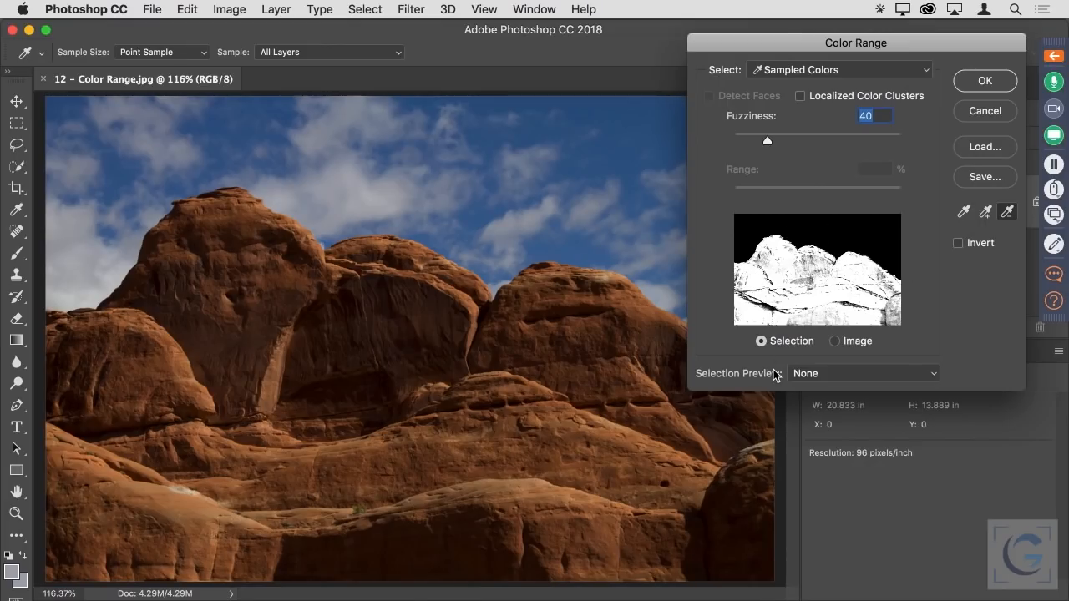
Set the Selection Preview to Grayscale and add the missing tones along the rock edges and left dome to the sampled colors.
{"action": "left_click", "coordinate": [837, 374]}
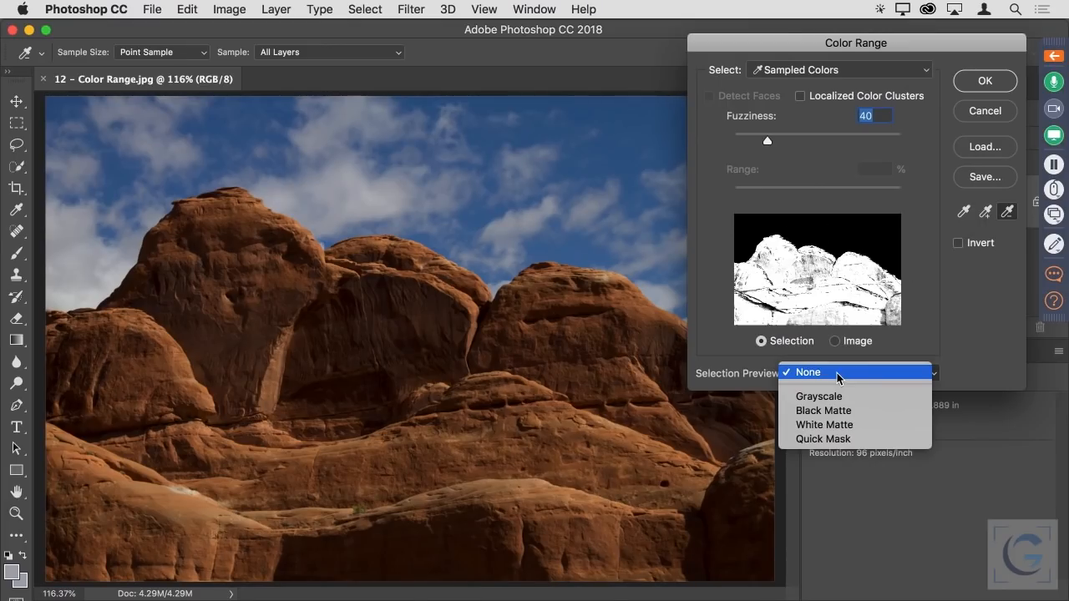
{"action": "left_click", "coordinate": [852, 399]}
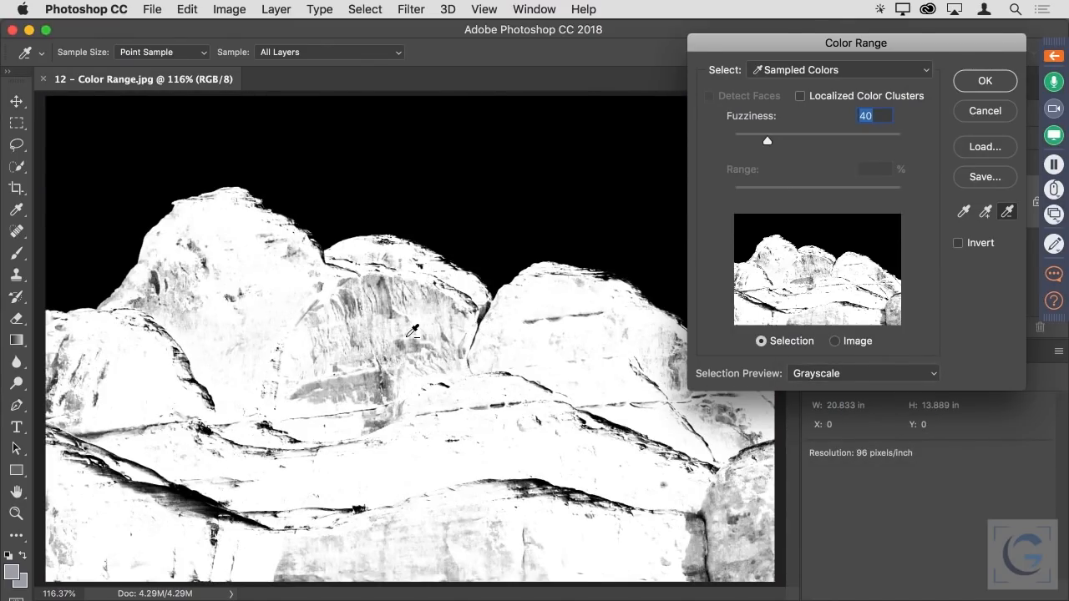
{"action": "left_click", "coordinate": [985, 212]}
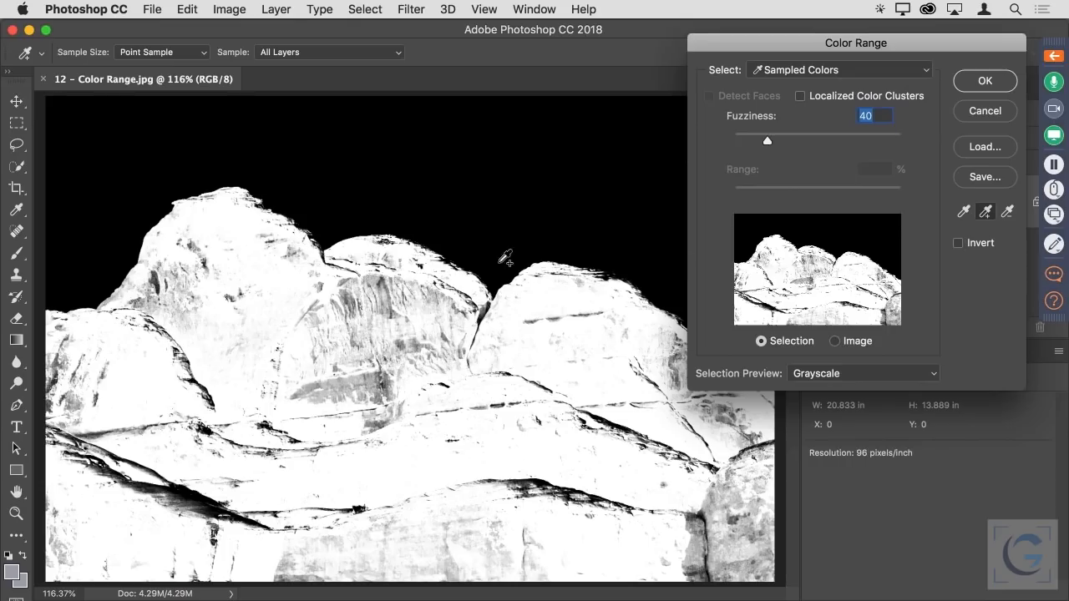
{"action": "left_click", "coordinate": [434, 259]}
{"action": "left_click", "coordinate": [389, 240]}
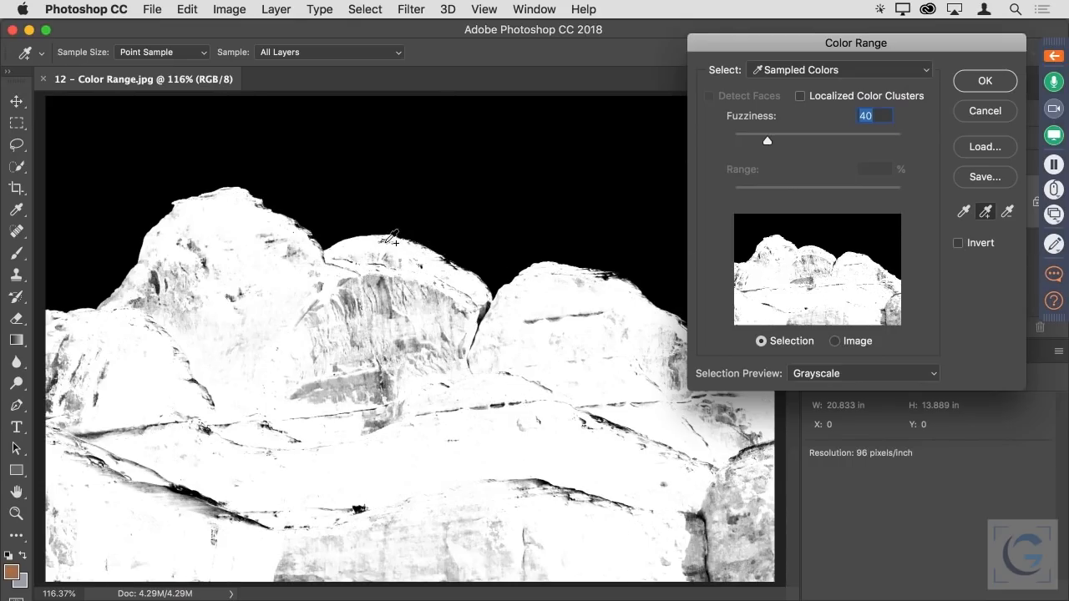
{"action": "left_click", "coordinate": [173, 227]}
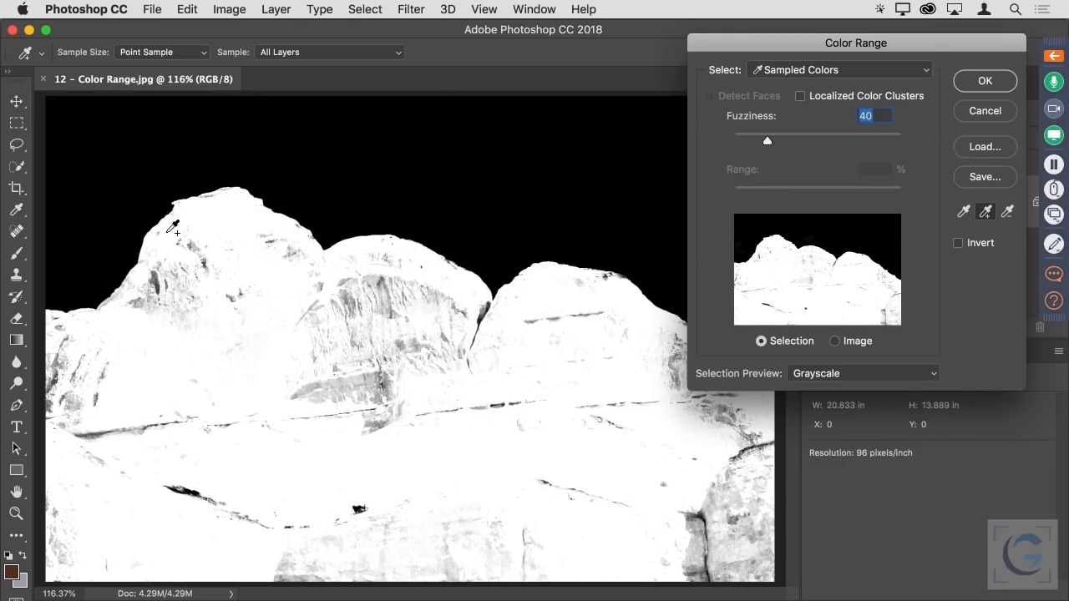
{"action": "left_click", "coordinate": [165, 244]}
{"action": "left_click", "coordinate": [163, 237]}
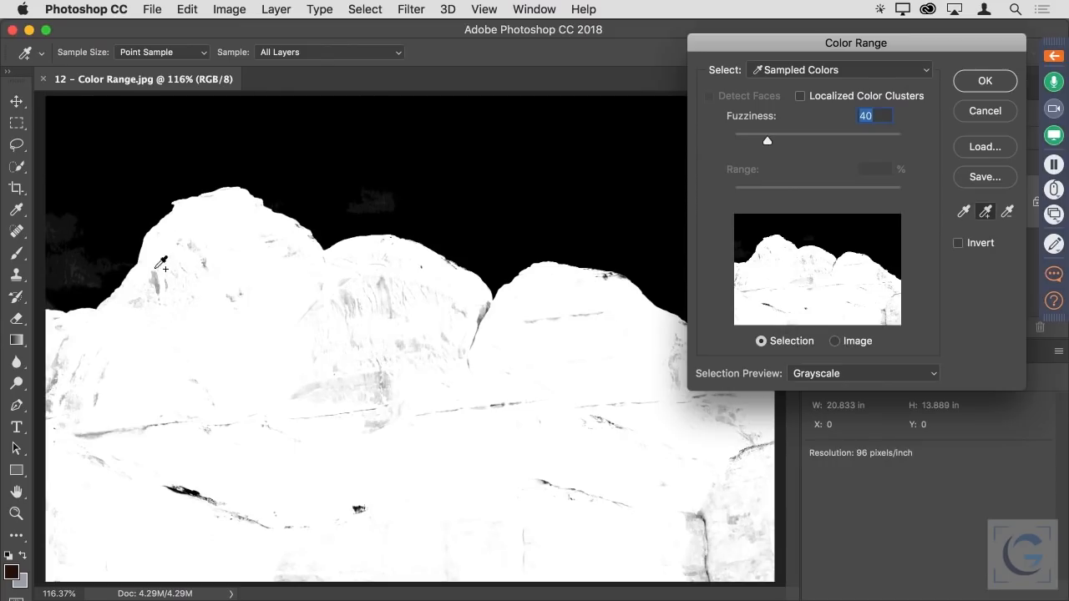
{"action": "left_click", "coordinate": [125, 307]}
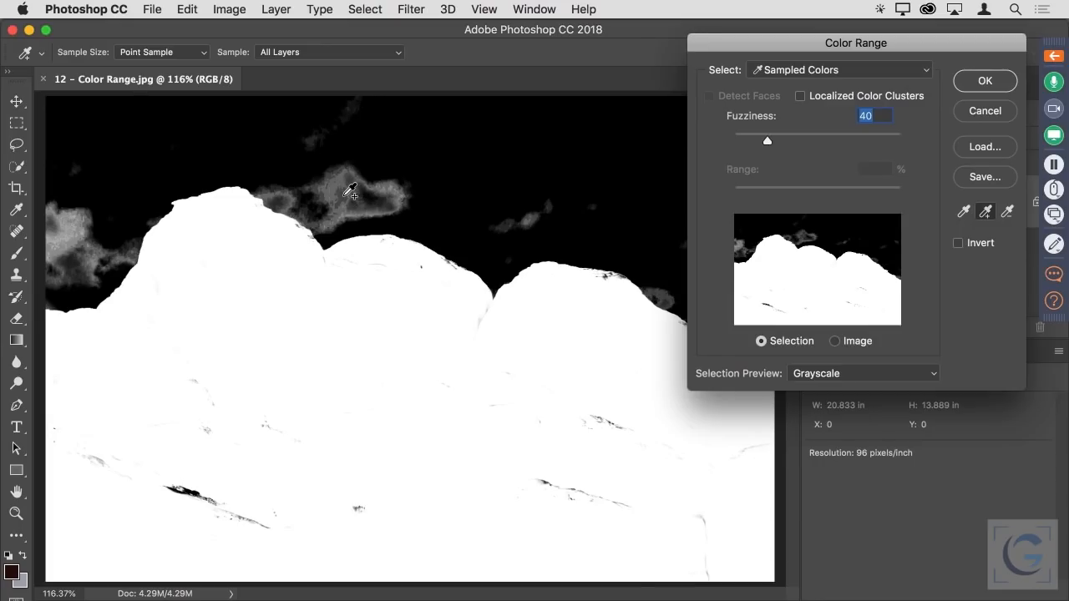
{"action": "left_click", "coordinate": [353, 259]}
{"action": "left_click_drag", "start_coordinate": [327, 253], "coordinate": [299, 228]}
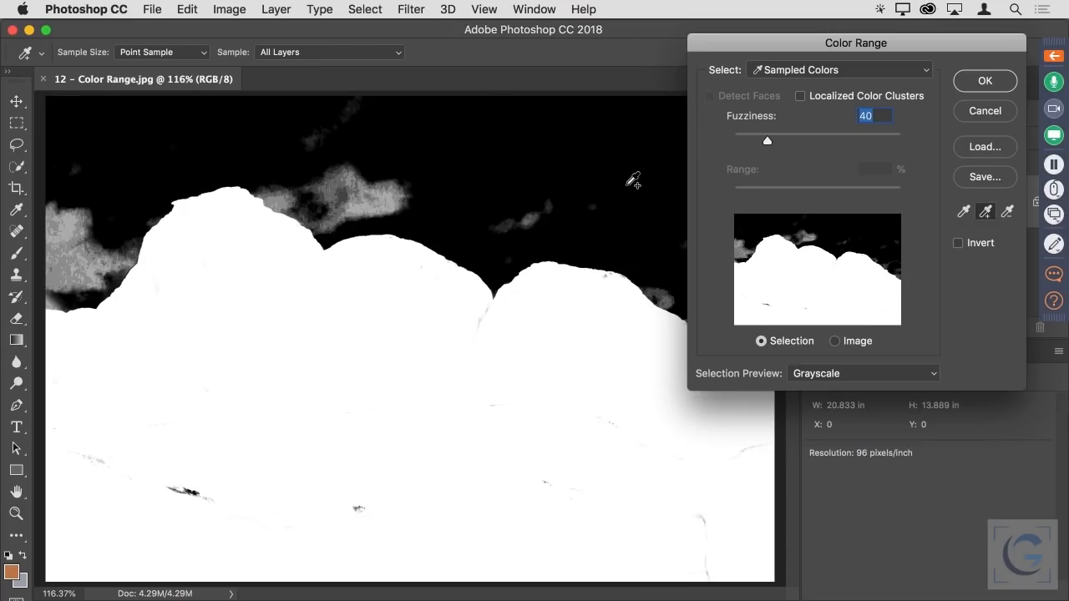
Lower the Fuzziness in stages to 16, adding the dark patch on the left dome to the sampled colors.
{"action": "left_click_drag", "start_coordinate": [767, 142], "coordinate": [761, 144]}
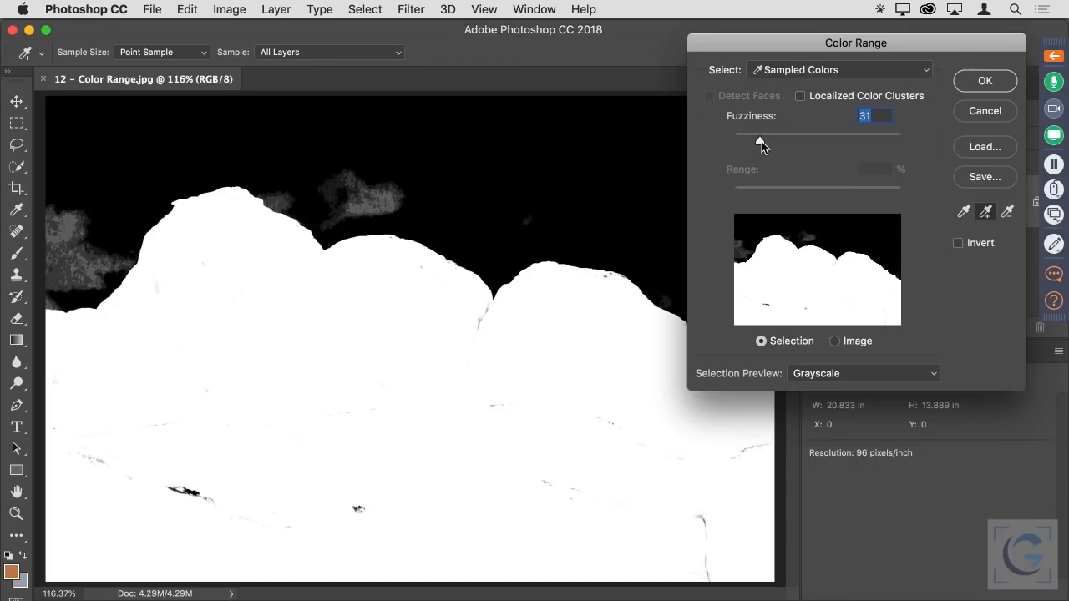
{"action": "mouse_move", "coordinate": [762, 141]}
{"action": "left_mouse_down"}
{"action": "mouse_move", "coordinate": [792, 142]}
{"action": "mouse_move", "coordinate": [753, 143]}
{"action": "left_mouse_up"}
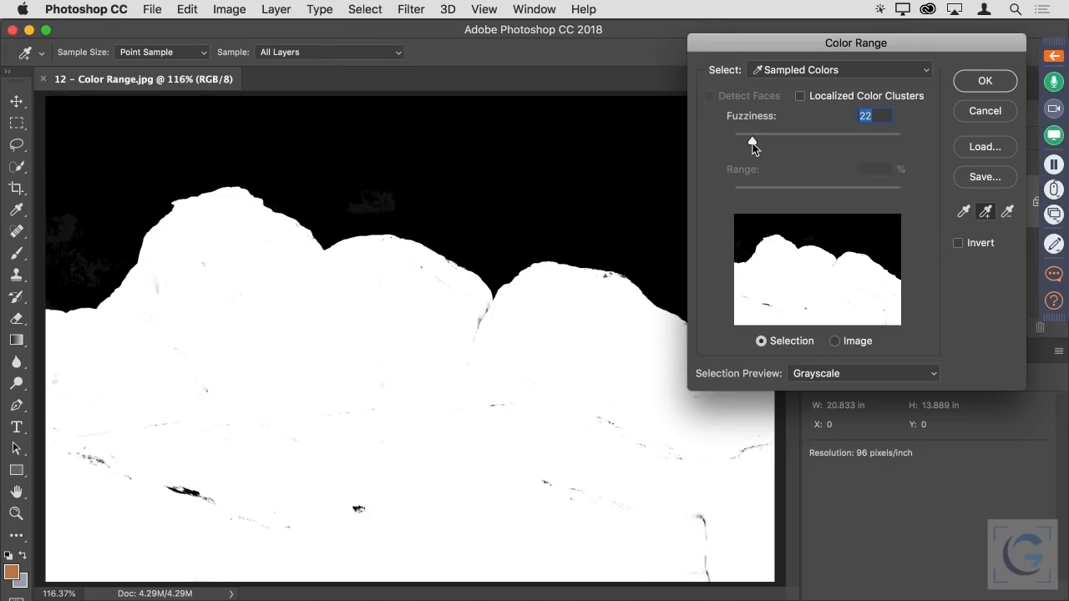
{"action": "mouse_move", "coordinate": [752, 143]}
{"action": "left_mouse_down"}
{"action": "mouse_move", "coordinate": [772, 143]}
{"action": "mouse_move", "coordinate": [749, 142]}
{"action": "left_mouse_up"}
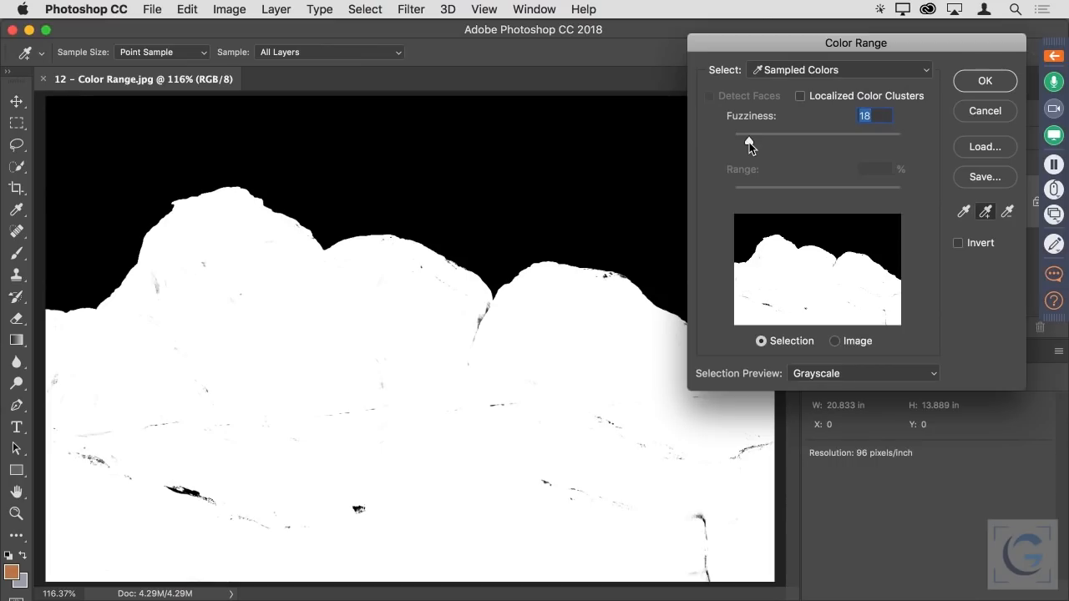
{"action": "left_click", "coordinate": [163, 288]}
{"action": "left_click", "coordinate": [164, 286]}
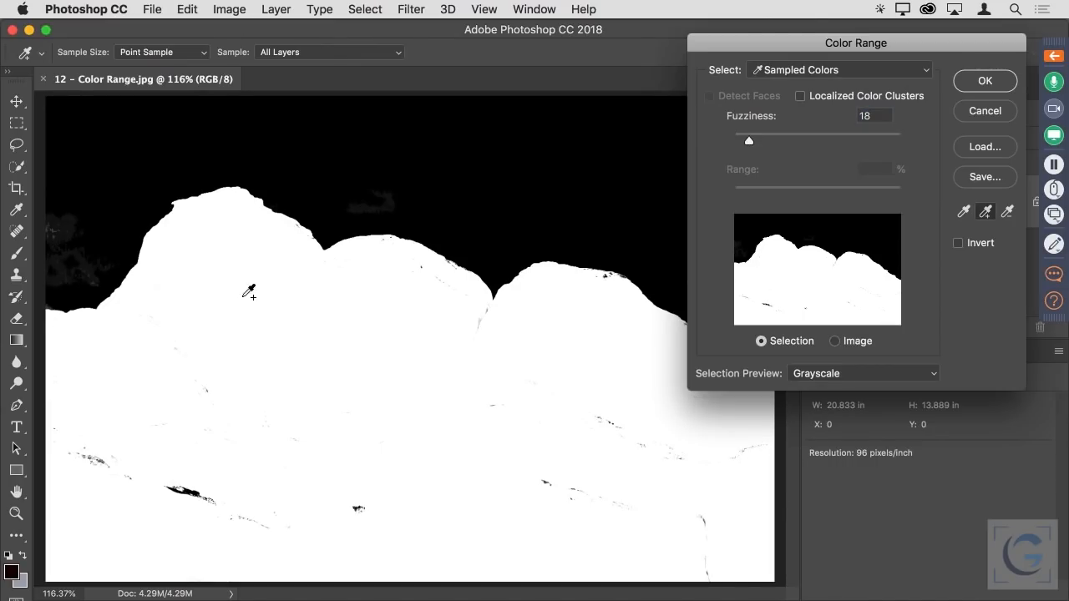
{"action": "left_click_drag", "start_coordinate": [749, 142], "coordinate": [748, 142]}
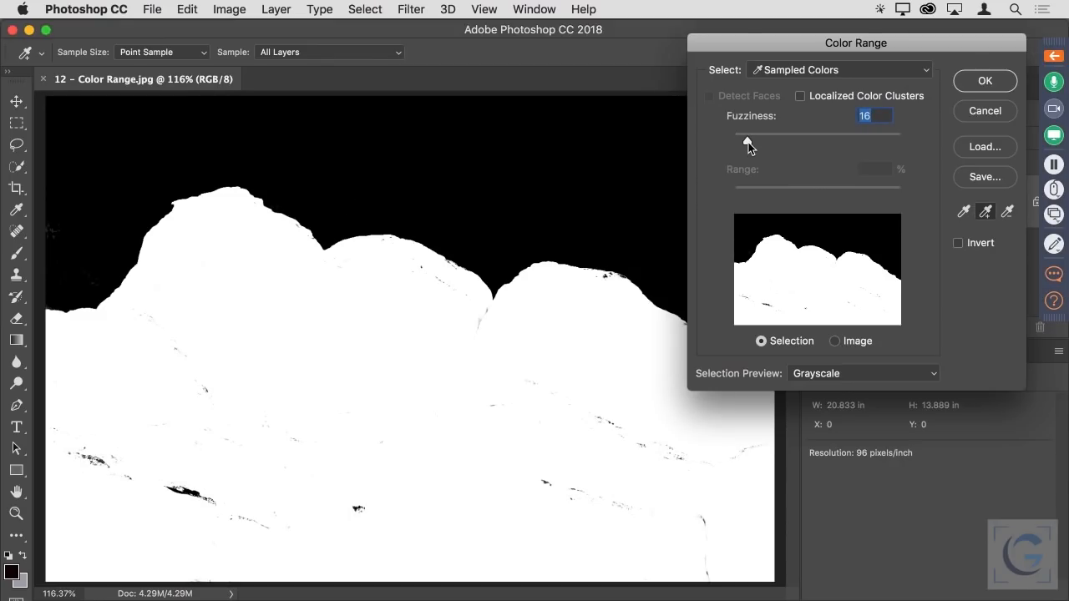
Add the unselected spot on the right dome's ridge to the sampled colors and apply the selection with Fuzziness 15.
{"action": "left_click", "coordinate": [620, 276]}
{"action": "left_click", "coordinate": [618, 277]}
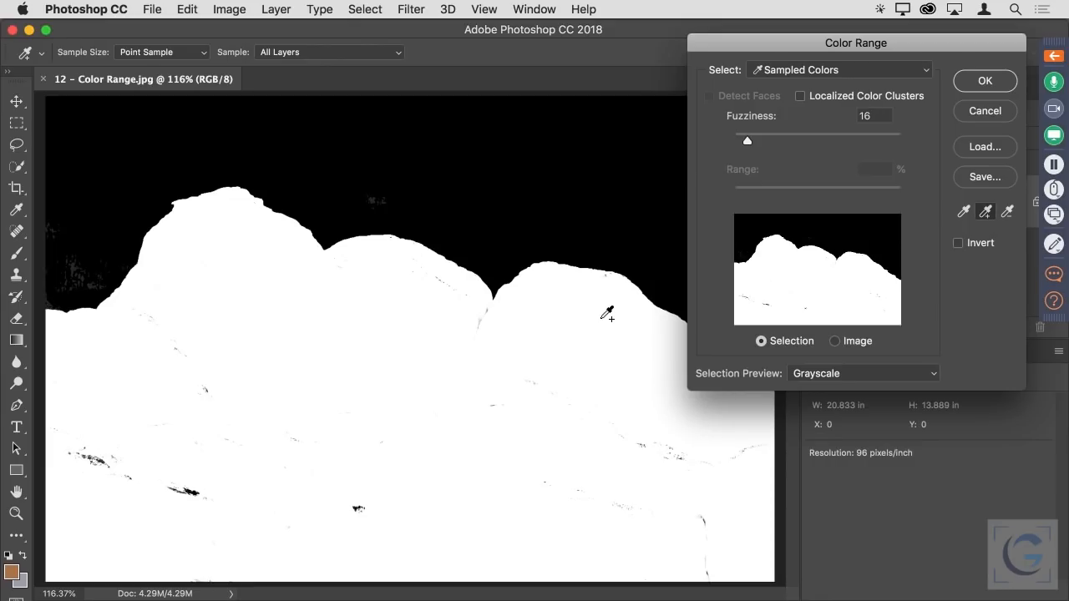
{"action": "mouse_move", "coordinate": [754, 143]}
{"action": "left_mouse_down"}
{"action": "mouse_move", "coordinate": [821, 146]}
{"action": "mouse_move", "coordinate": [747, 142]}
{"action": "left_mouse_up"}
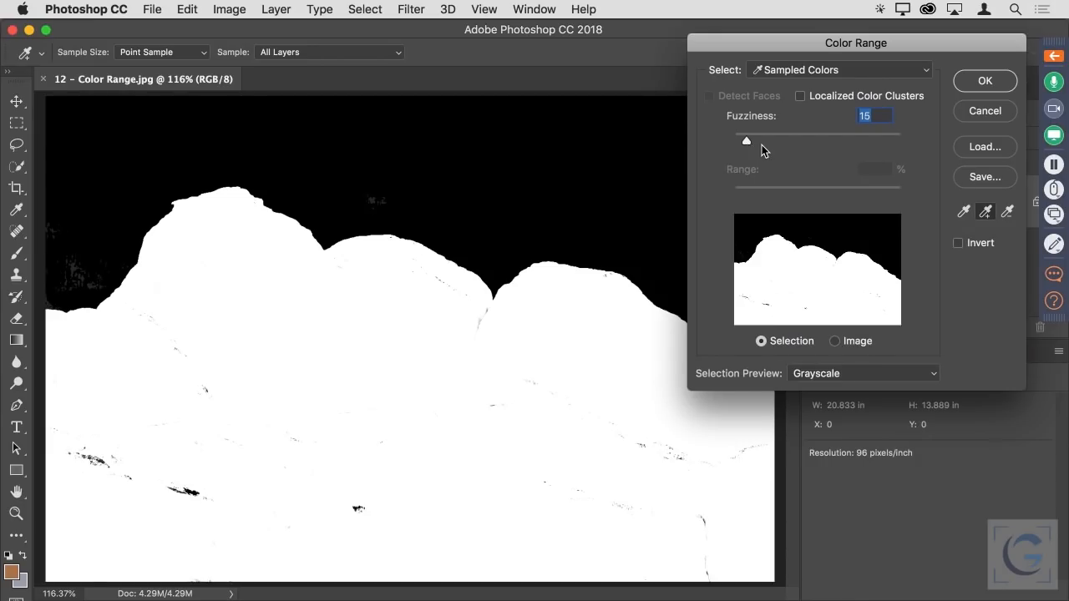
{"action": "left_click", "coordinate": [986, 81]}
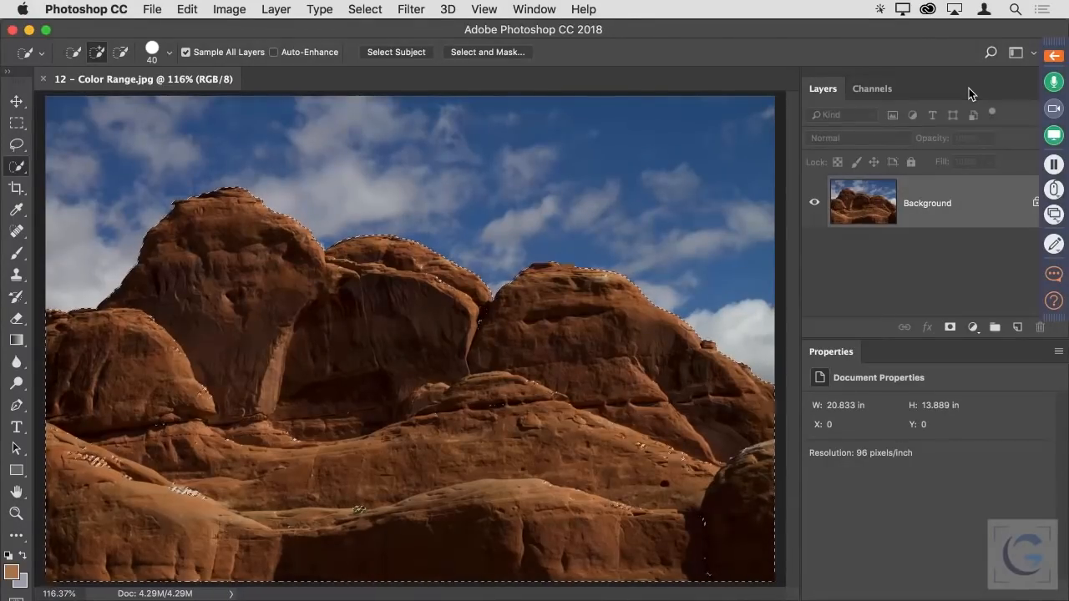
Close the Color Range image and open "13 - Select by Focus.jpg" from the PS Hidden Tips Webinar folder.
{"action": "key", "text": "super+w"}
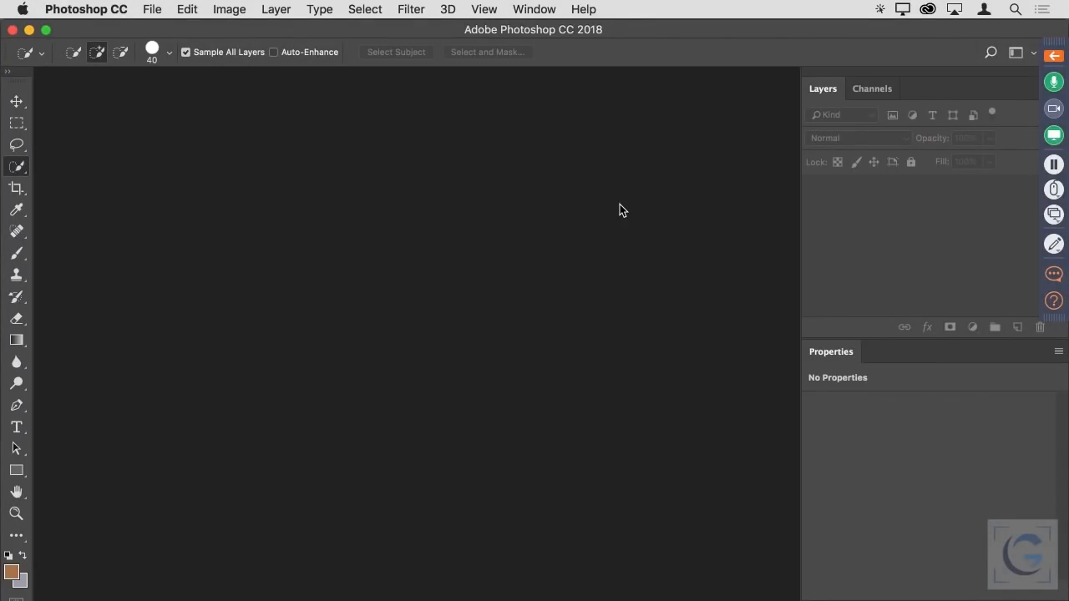
{"action": "key", "text": "super+o"}
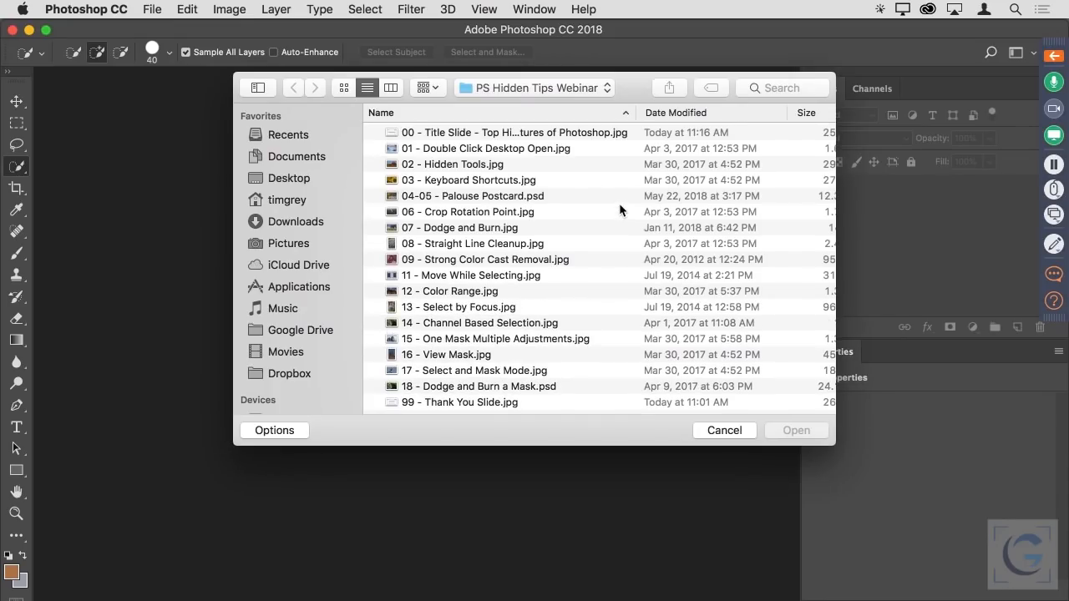
{"action": "left_click", "coordinate": [487, 306]}
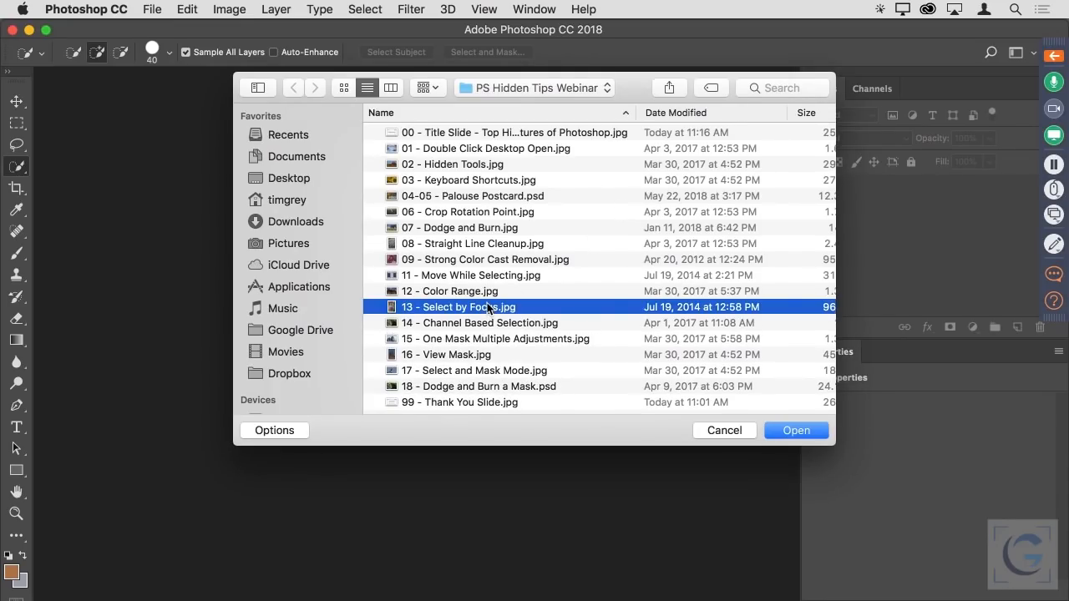
{"action": "double_click", "coordinate": [487, 307]}
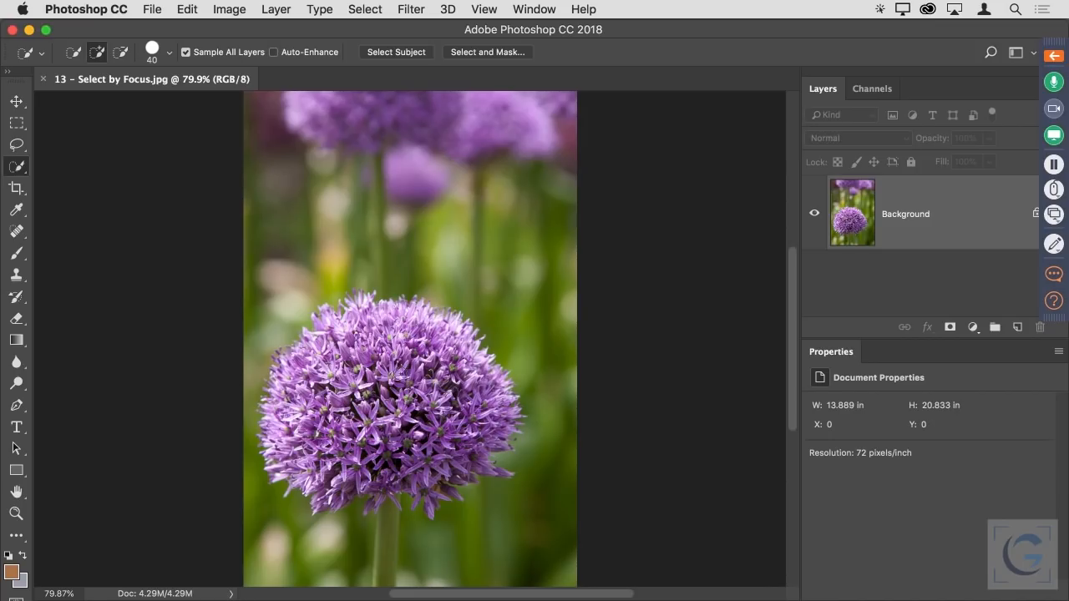
Start a Focus Area selection on the purple flower and set its view mode to Overlay.
{"action": "left_click", "coordinate": [369, 12]}
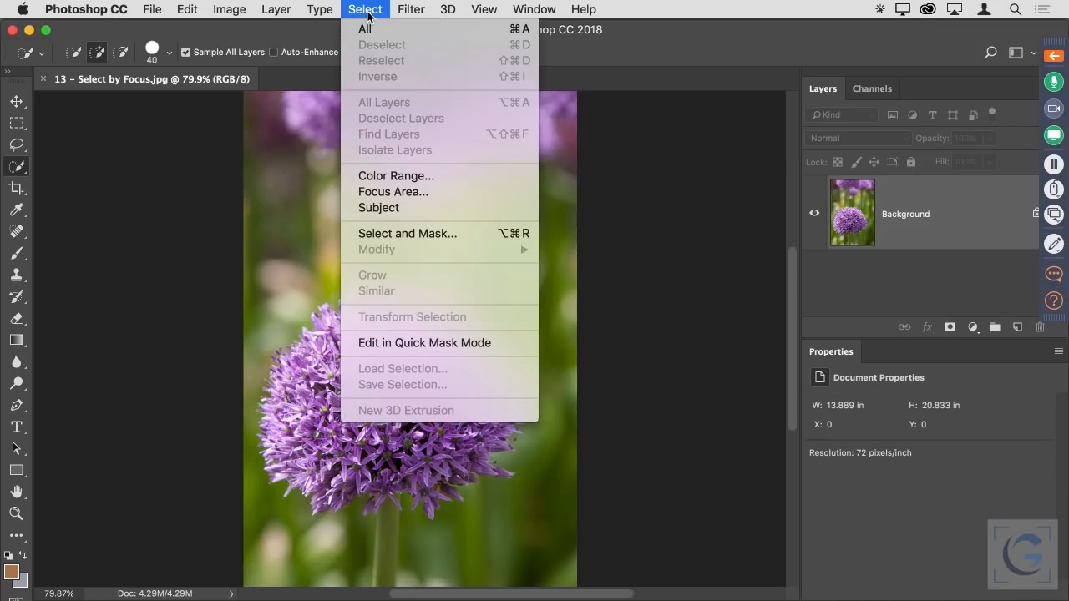
{"action": "left_click", "coordinate": [395, 192]}
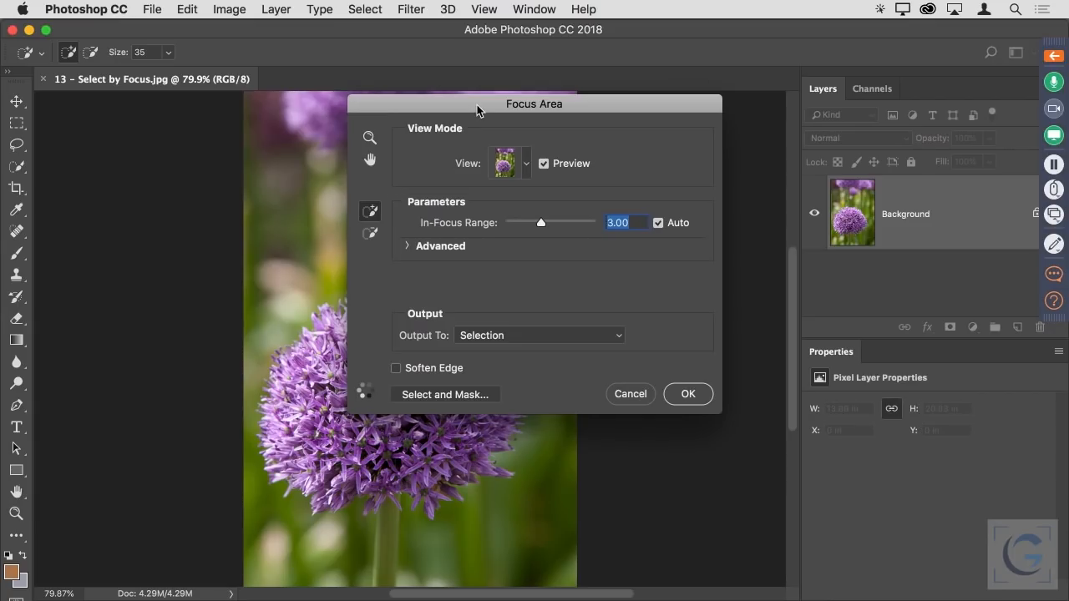
{"action": "left_click_drag", "start_coordinate": [477, 110], "coordinate": [728, 80]}
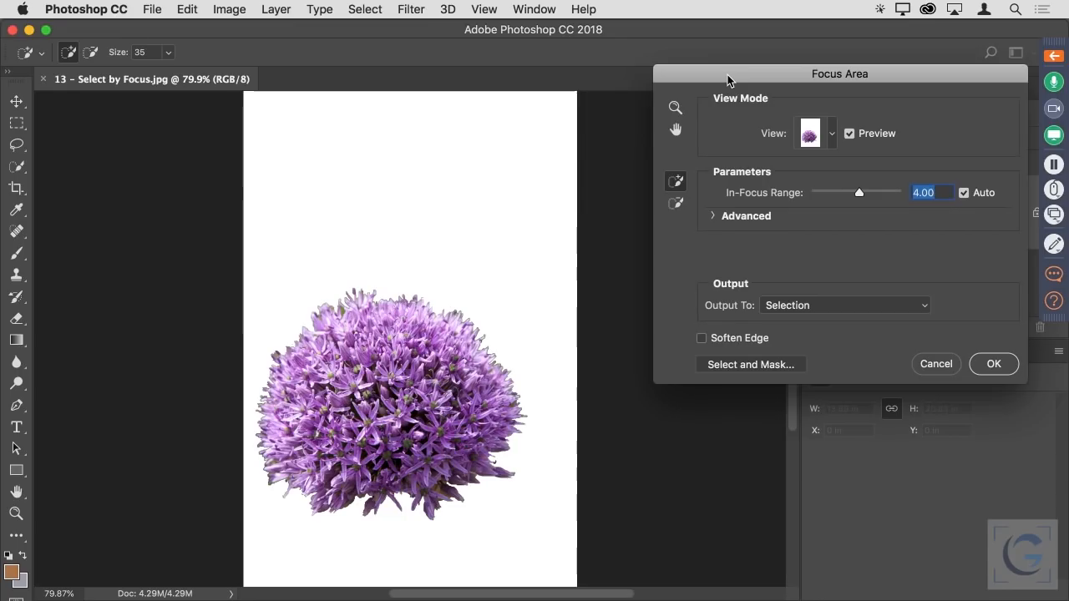
{"action": "left_click", "coordinate": [832, 137]}
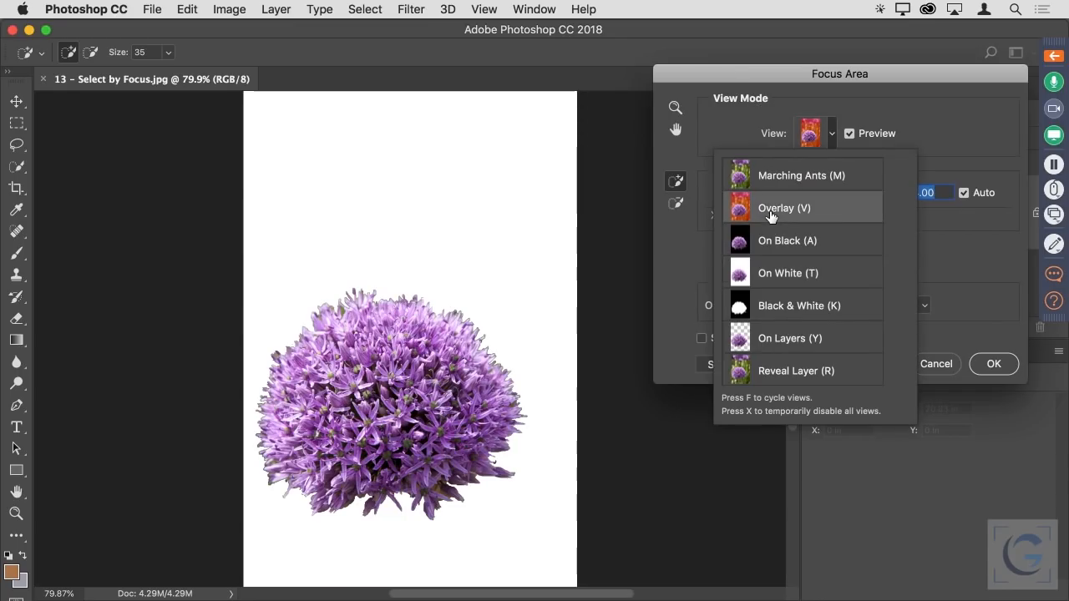
{"action": "left_click", "coordinate": [842, 125]}
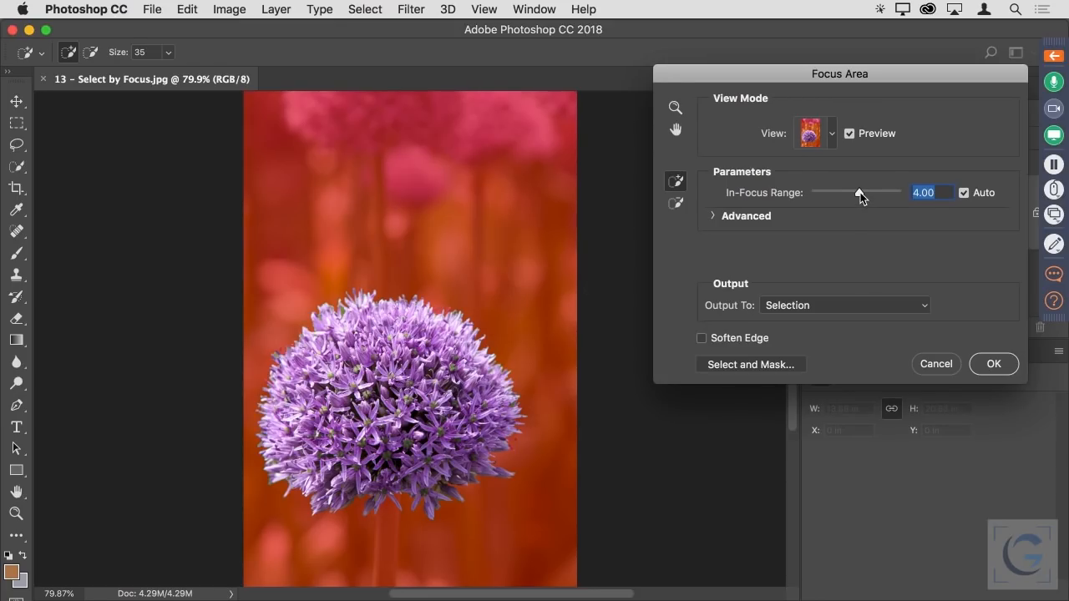
Try manual In-Focus Range values, including 0.48 and 2.59, and restore the Auto setting.
{"action": "left_click", "coordinate": [964, 193]}
{"action": "left_click_drag", "start_coordinate": [859, 195], "coordinate": [867, 194]}
{"action": "left_click_drag", "start_coordinate": [866, 195], "coordinate": [892, 195]}
{"action": "left_click_drag", "start_coordinate": [892, 195], "coordinate": [817, 197]}
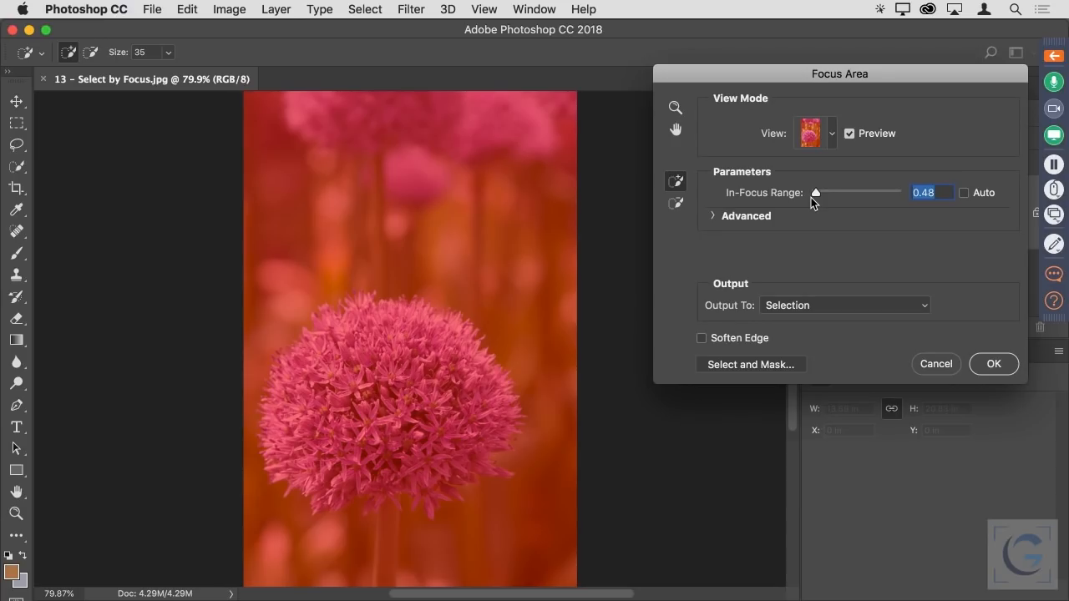
{"action": "left_click_drag", "start_coordinate": [815, 193], "coordinate": [843, 194]}
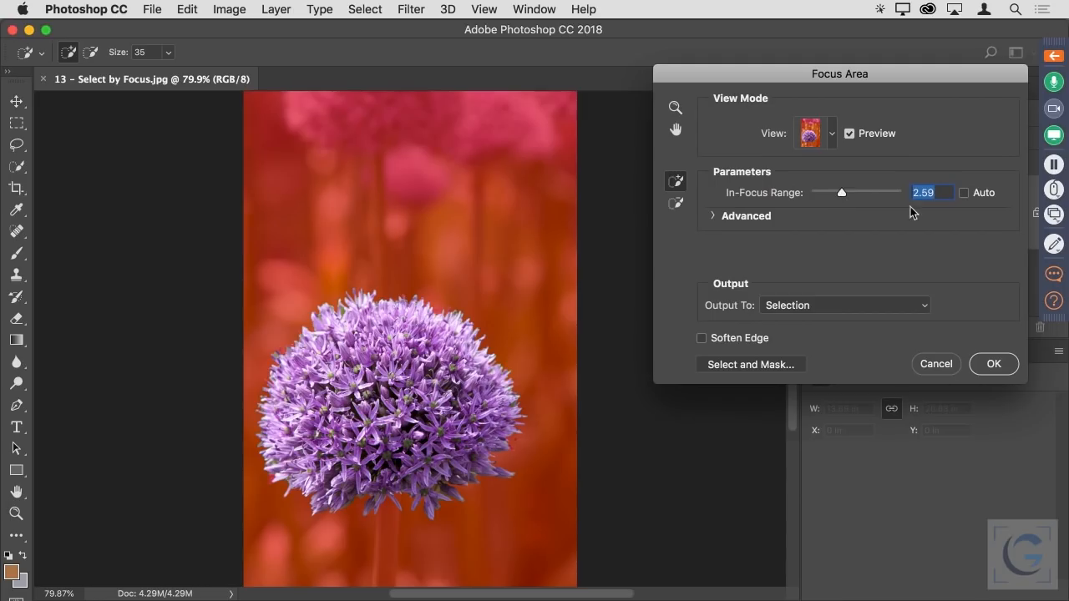
{"action": "left_click", "coordinate": [966, 195]}
Add the flower's stem to the in-focus area and apply the result as a selection.
{"action": "left_click", "coordinate": [679, 202]}
{"action": "left_click_drag", "start_coordinate": [387, 531], "coordinate": [385, 594]}
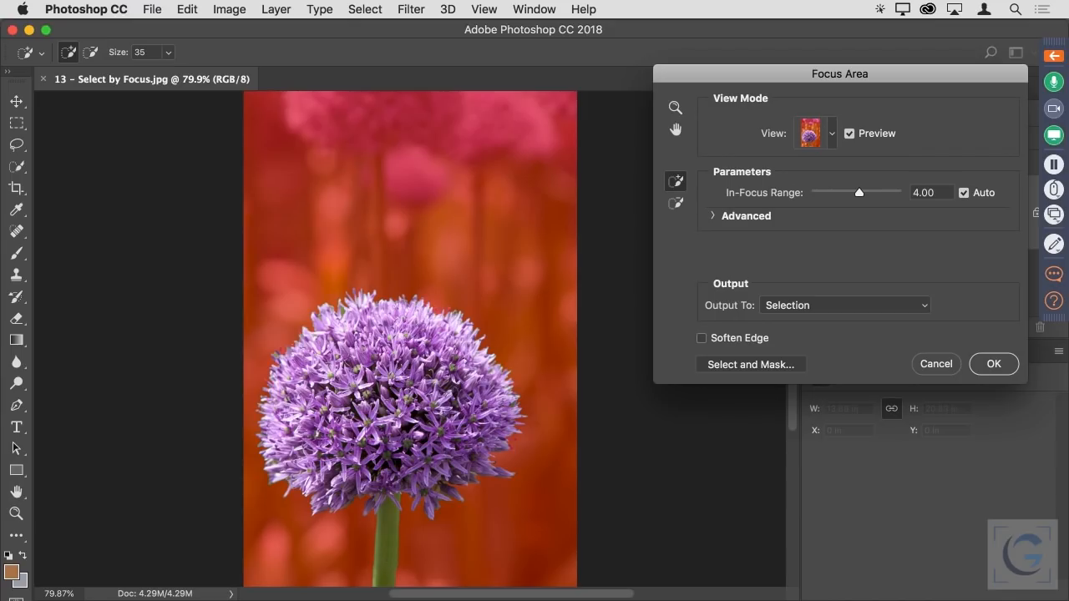
{"action": "left_click", "coordinate": [995, 364]}
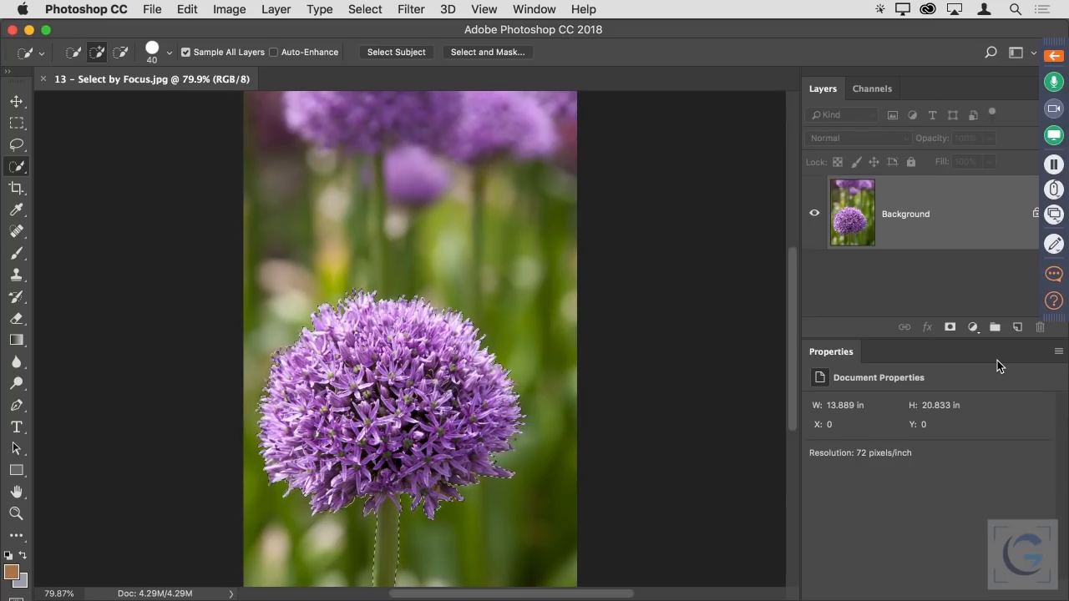
Close the flower image and open "14 - Channel Based Selection.jpg".
{"action": "key", "text": "super+w"}
{"action": "key", "text": "super+o"}
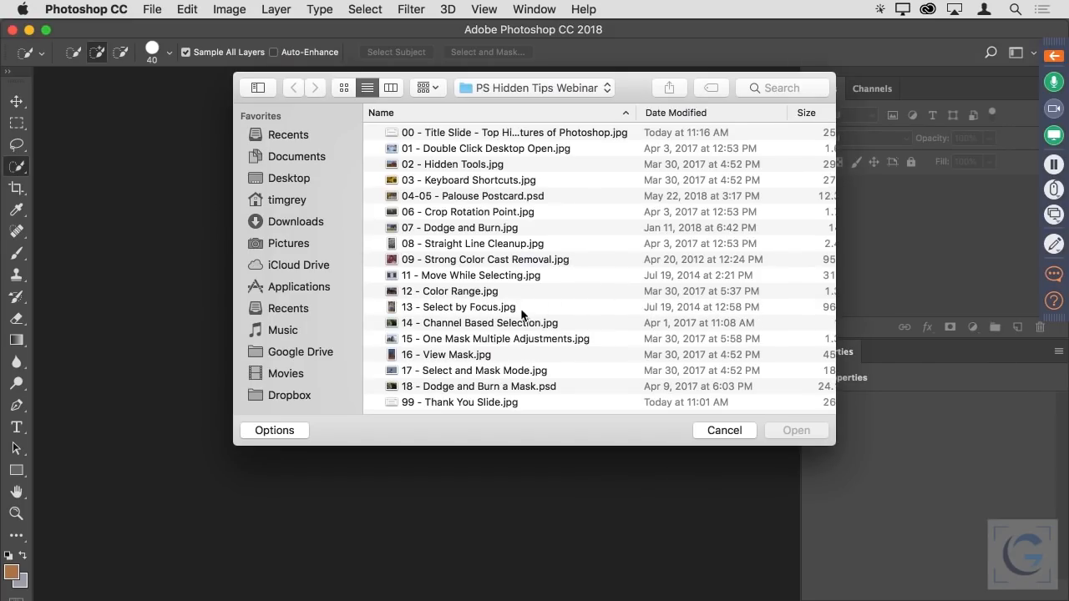
{"action": "double_click", "coordinate": [476, 323]}
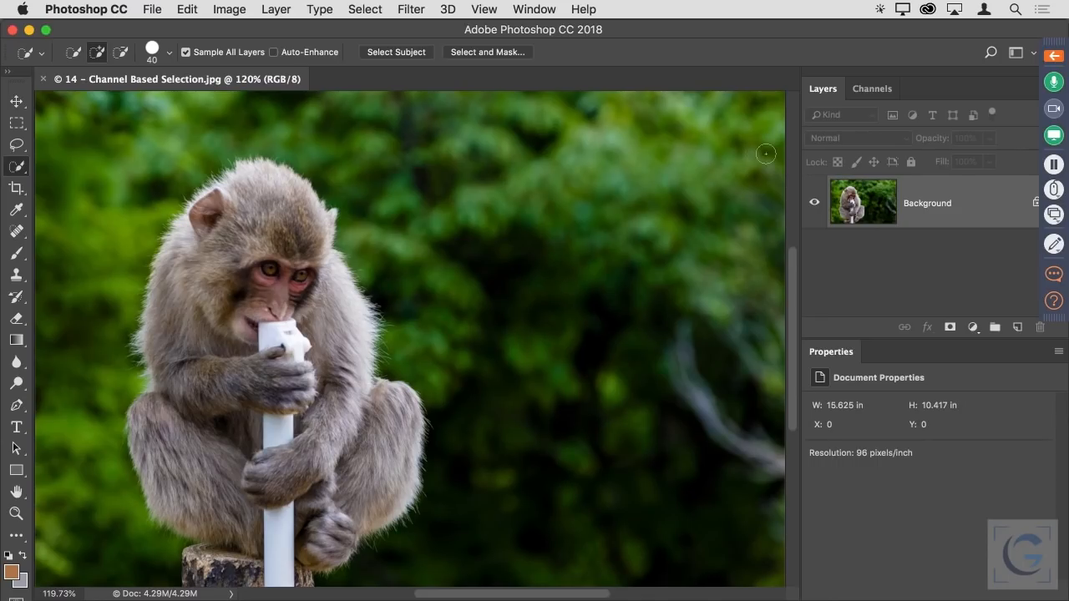
Examine the Red, Green and Blue channels individually to compare the contrast between the monkey and the background.
{"action": "left_click", "coordinate": [870, 92]}
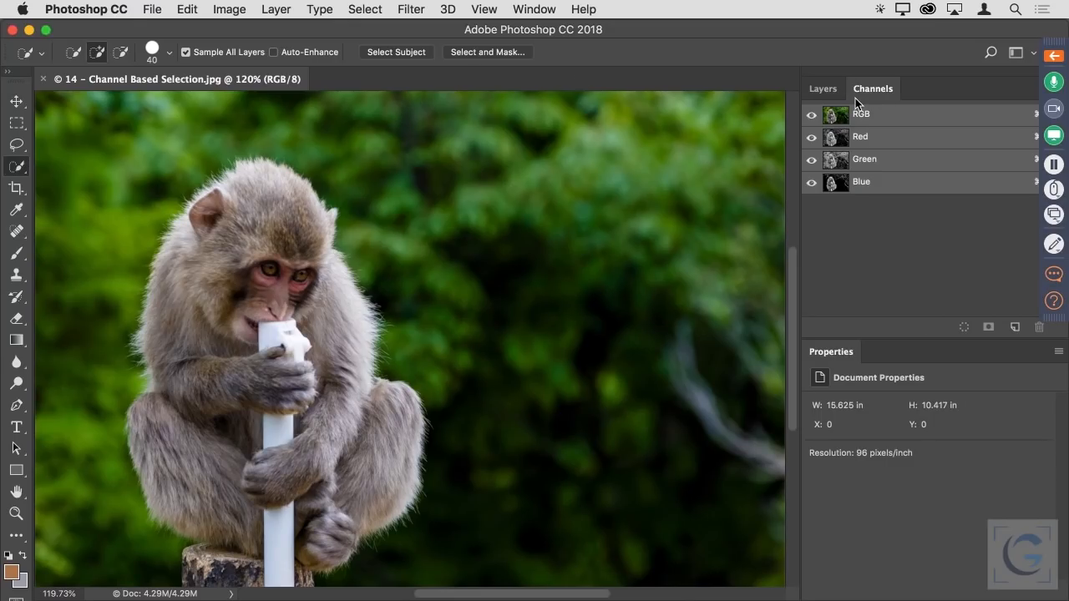
{"action": "left_click", "coordinate": [531, 12]}
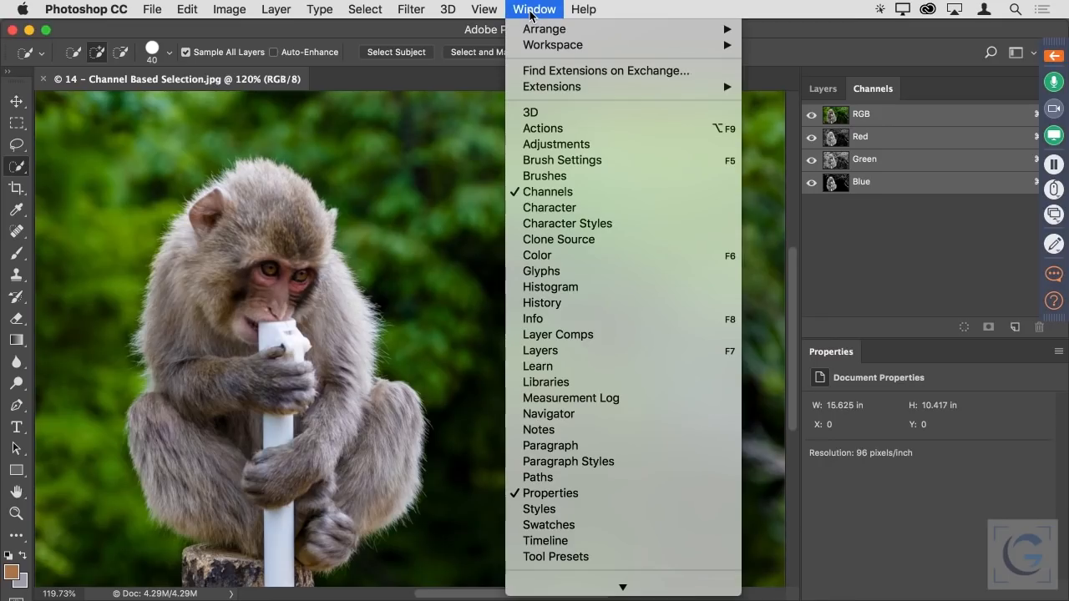
{"action": "left_click", "coordinate": [876, 96]}
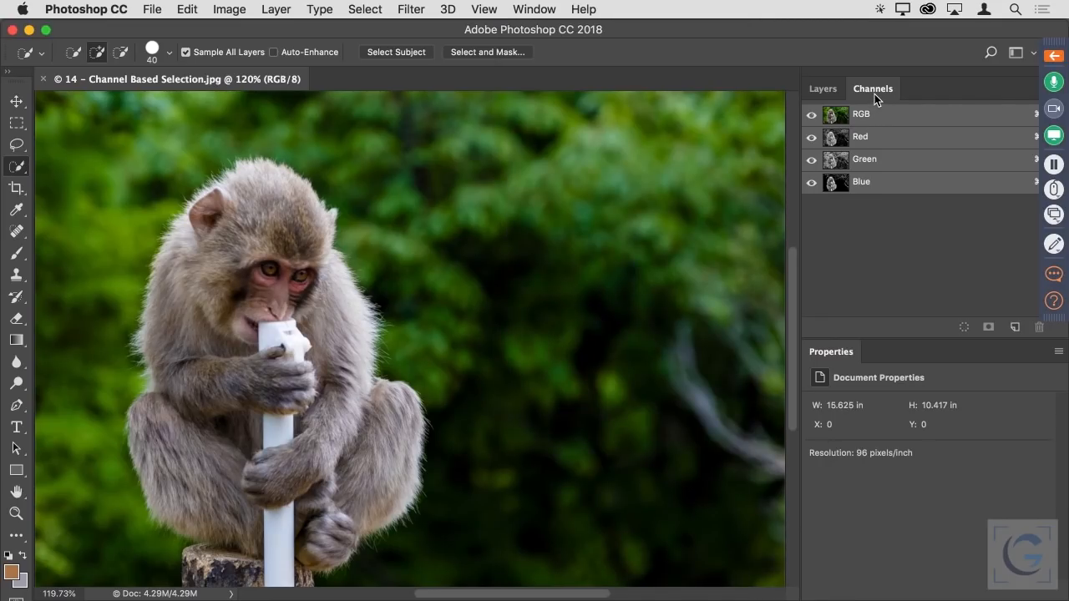
{"action": "left_click", "coordinate": [839, 140]}
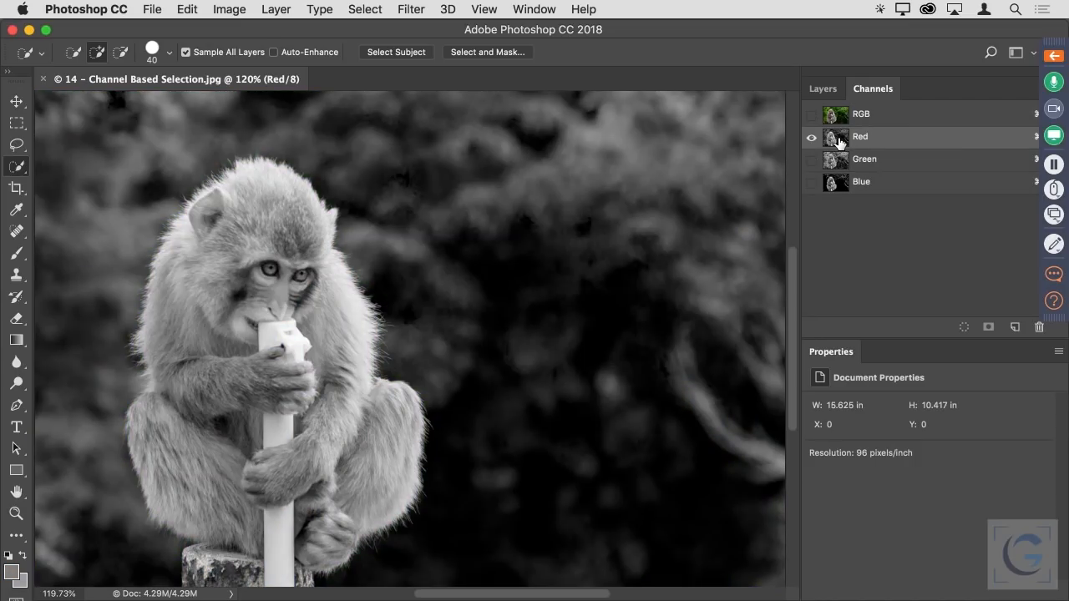
{"action": "left_click", "coordinate": [838, 162]}
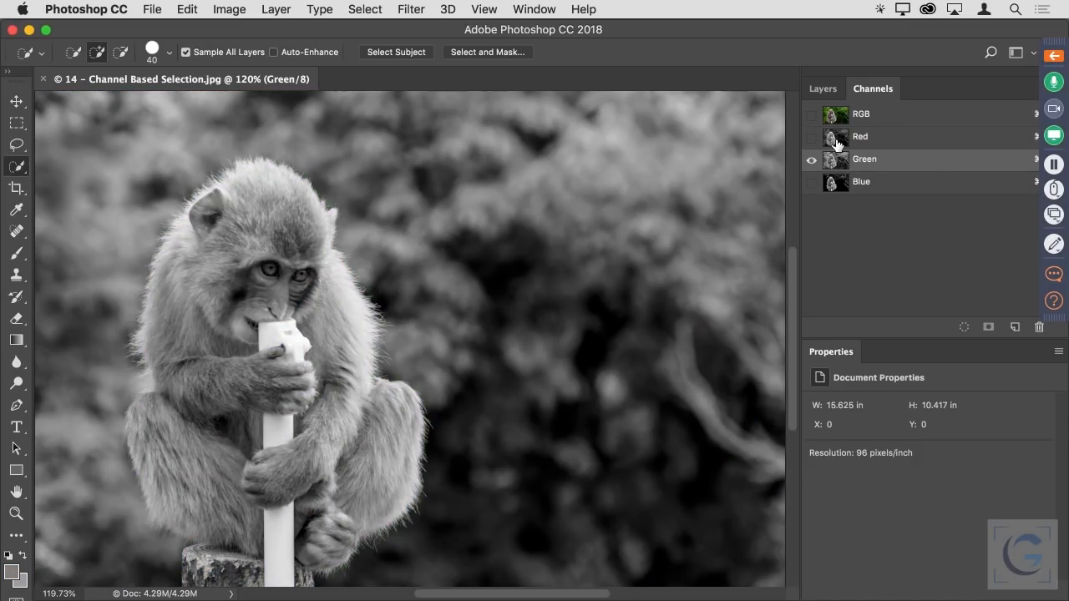
{"action": "left_click", "coordinate": [839, 140]}
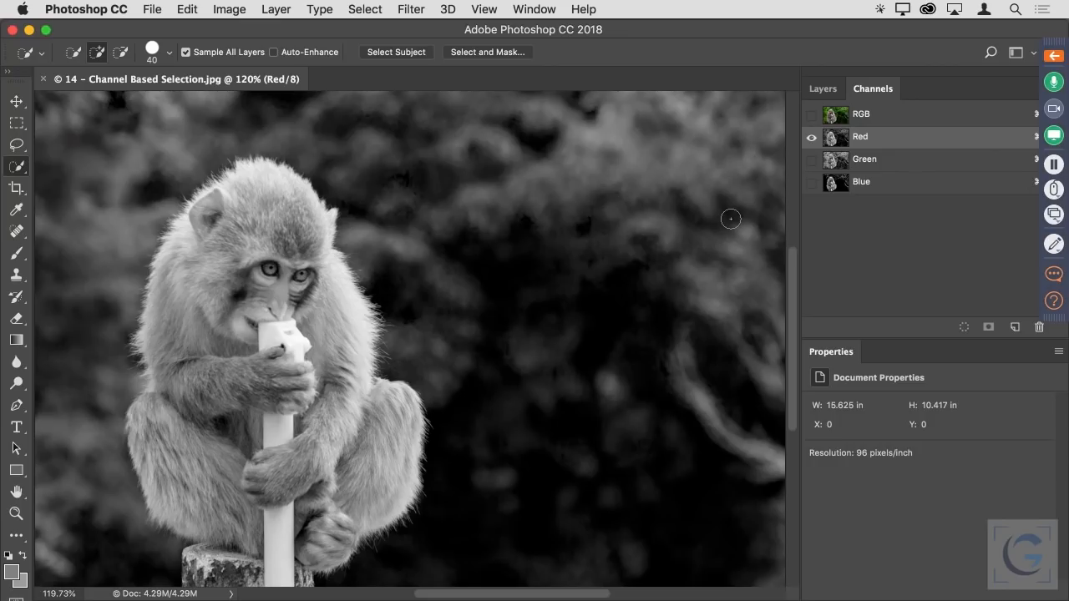
{"action": "left_click", "coordinate": [840, 164]}
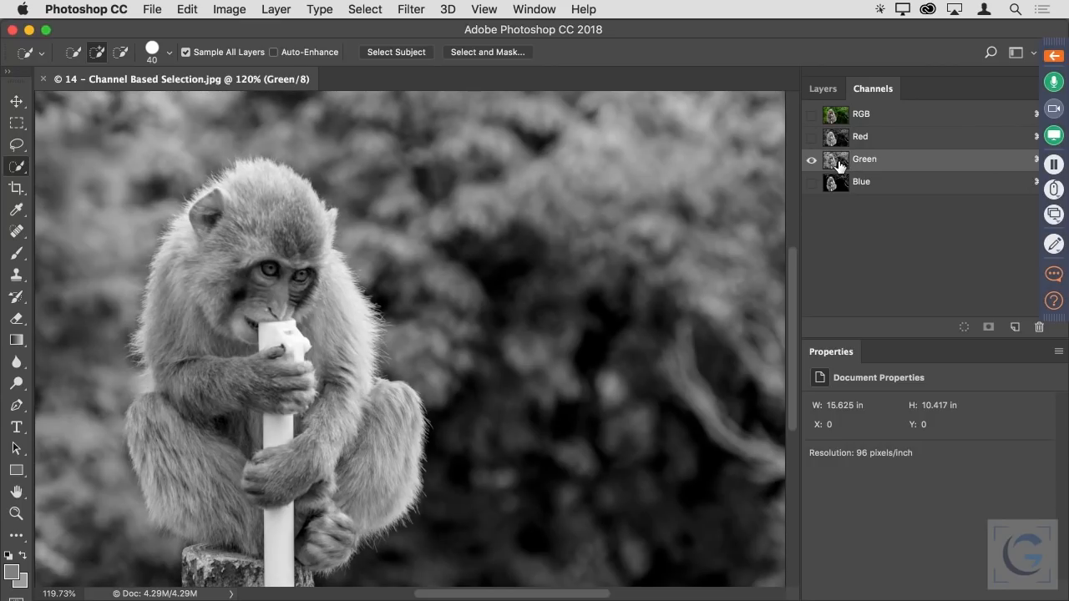
{"action": "left_click", "coordinate": [838, 186]}
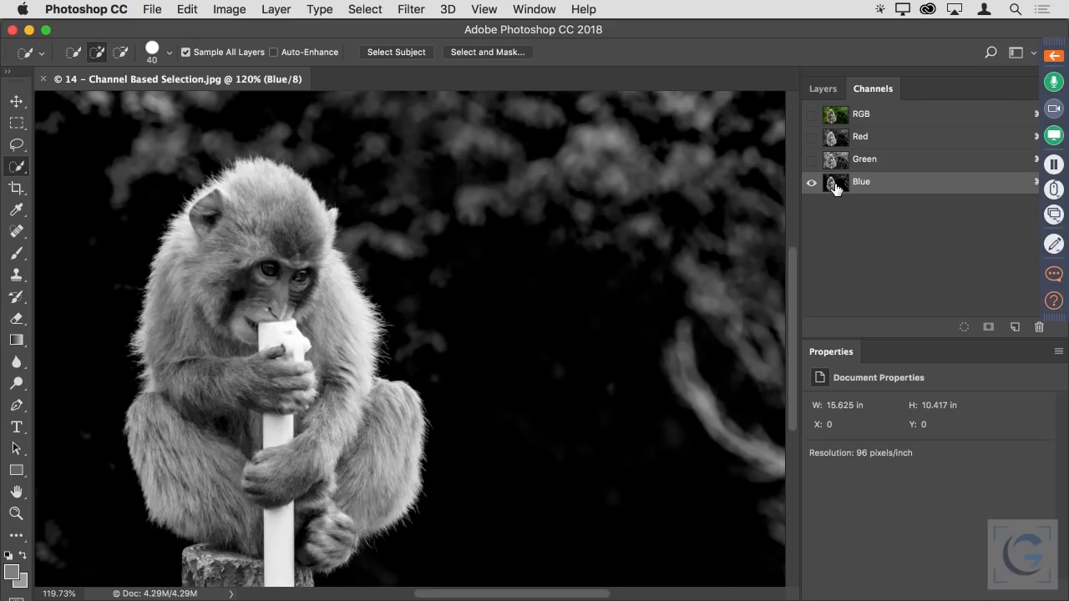
Duplicate the Blue channel and, with Levels, set the copy's black input level to 75 and white input level to 88.
{"action": "left_click_drag", "start_coordinate": [833, 189], "coordinate": [1016, 326]}
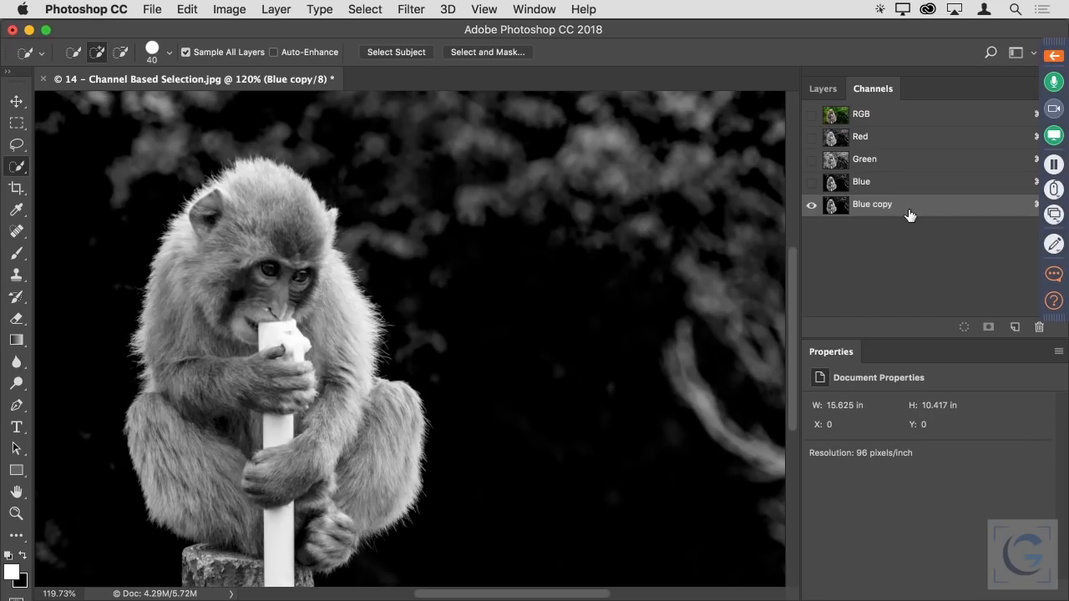
{"action": "left_click", "coordinate": [234, 9]}
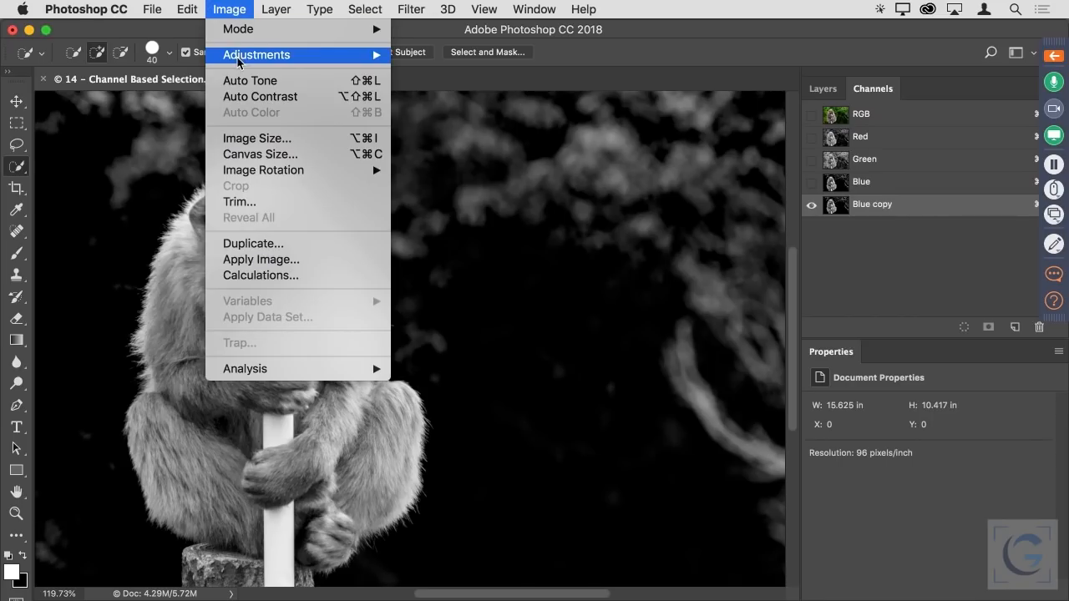
{"action": "mouse_move", "coordinate": [238, 60]}
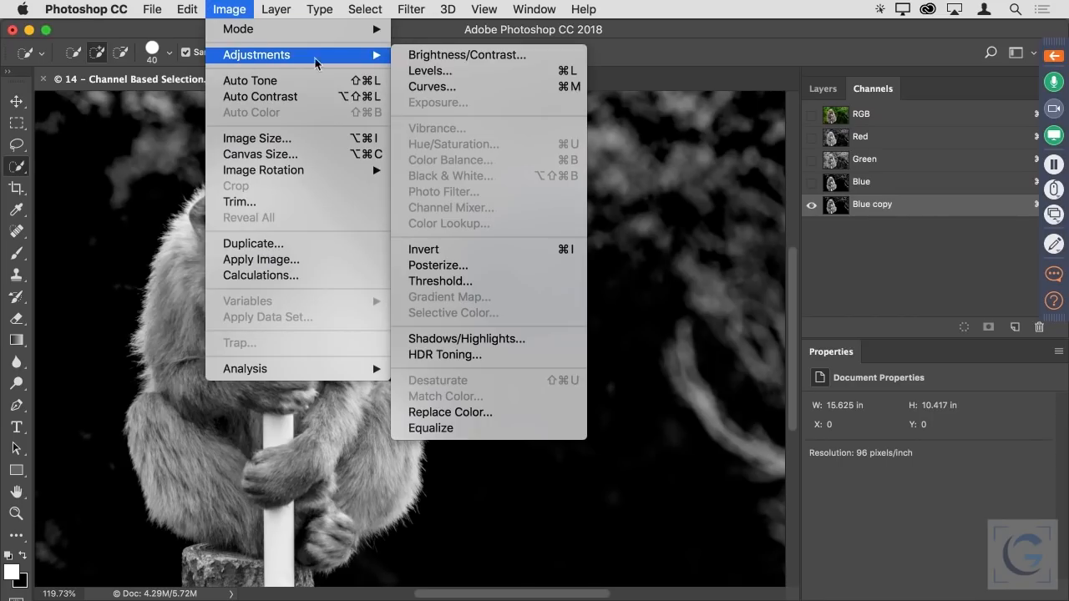
{"action": "left_click", "coordinate": [480, 71]}
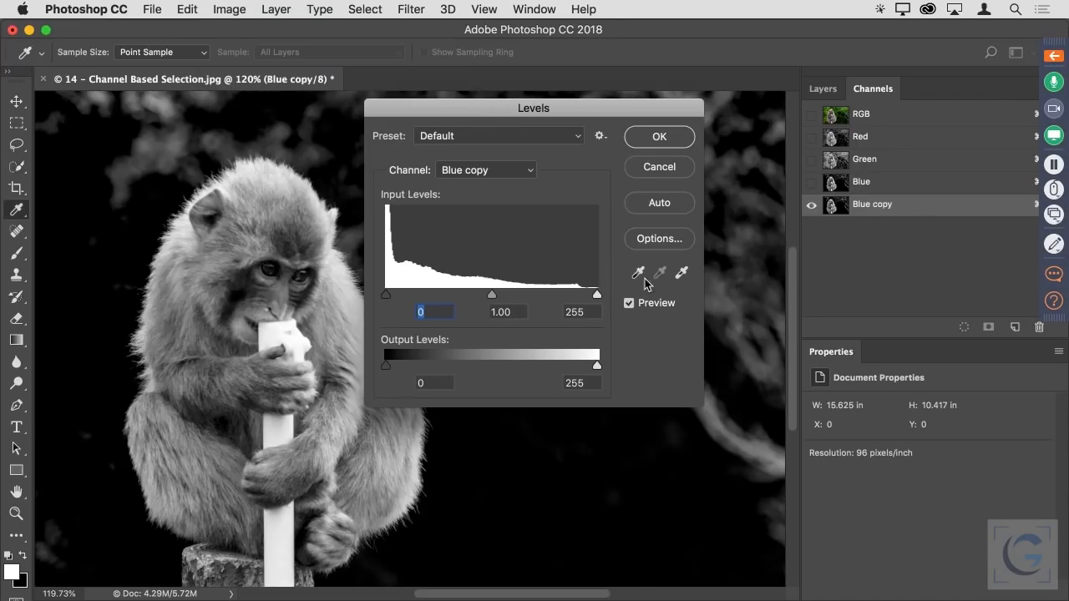
{"action": "left_click_drag", "start_coordinate": [546, 115], "coordinate": [804, 155]}
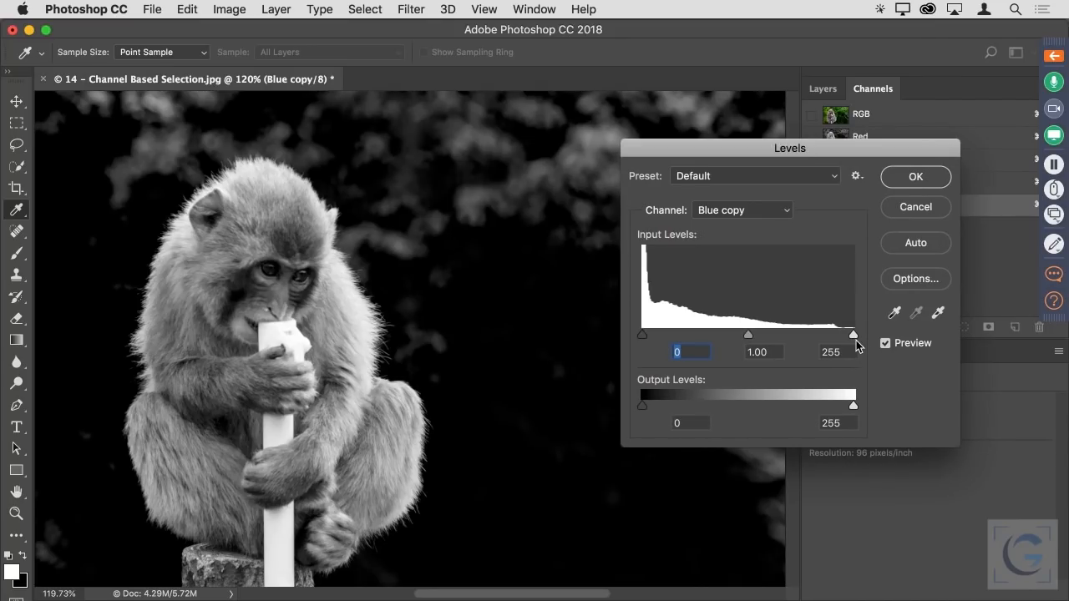
{"action": "left_click_drag", "start_coordinate": [853, 335], "coordinate": [715, 337]}
{"action": "left_click_drag", "start_coordinate": [642, 334], "coordinate": [707, 338]}
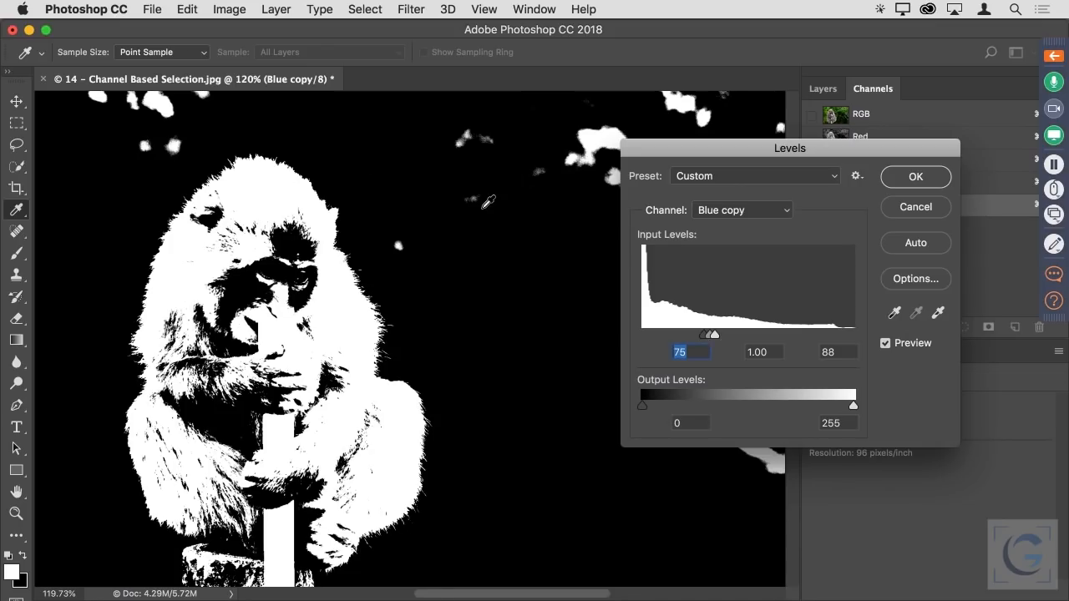
Soften the channel copy's contrast by setting the black input level to 56 and the white input level to 102.
{"action": "key", "text": "Down"}
{"action": "key", "text": "Down"}
{"action": "key", "text": "Down"}
{"action": "key", "text": "Down"}
{"action": "key", "text": "Down"}
{"action": "key", "text": "Down"}
{"action": "key", "text": "Down"}
{"action": "key", "text": "Down"}
{"action": "key", "text": "Down"}
{"action": "key", "text": "Down"}
{"action": "key", "text": "Down"}
{"action": "key", "text": "Down"}
{"action": "key", "text": "Down"}
{"action": "key", "text": "Down"}
{"action": "key", "text": "Down"}
{"action": "key", "text": "Down"}
{"action": "key", "text": "Down"}
{"action": "key", "text": "Down"}
{"action": "key", "text": "Down"}
{"action": "left_click_drag", "start_coordinate": [714, 334], "coordinate": [727, 337]}
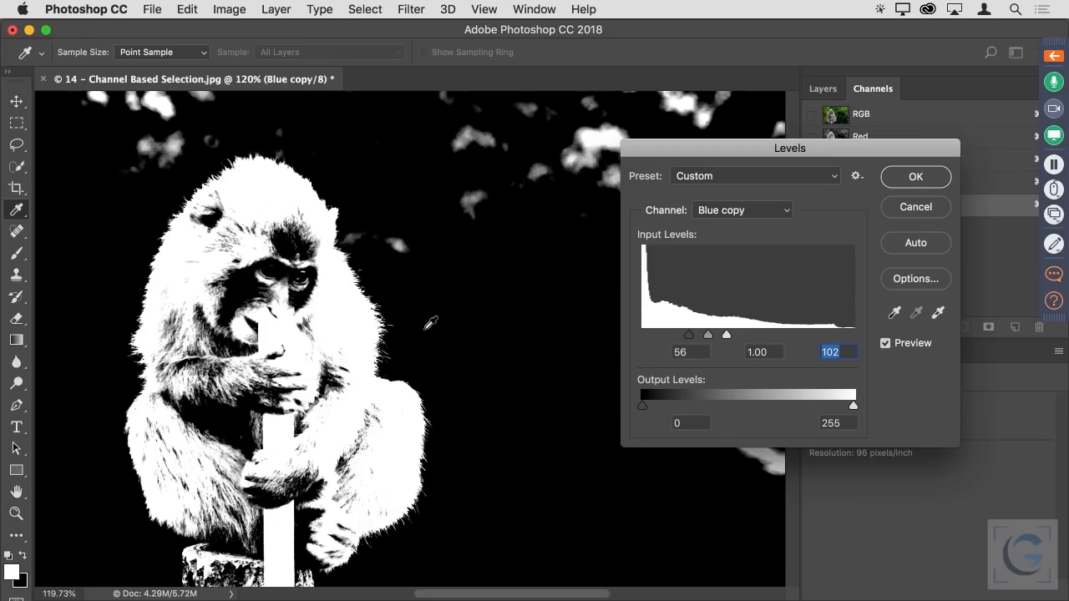
Refine the monkey's fur edge in the channel copy by setting the input levels to 56 for black and 91 for white.
{"action": "left_click_drag", "start_coordinate": [371, 316], "coordinate": [405, 308]}
{"action": "mouse_move", "coordinate": [724, 337]}
{"action": "left_mouse_down"}
{"action": "mouse_move", "coordinate": [707, 336]}
{"action": "mouse_move", "coordinate": [717, 336]}
{"action": "left_mouse_up"}
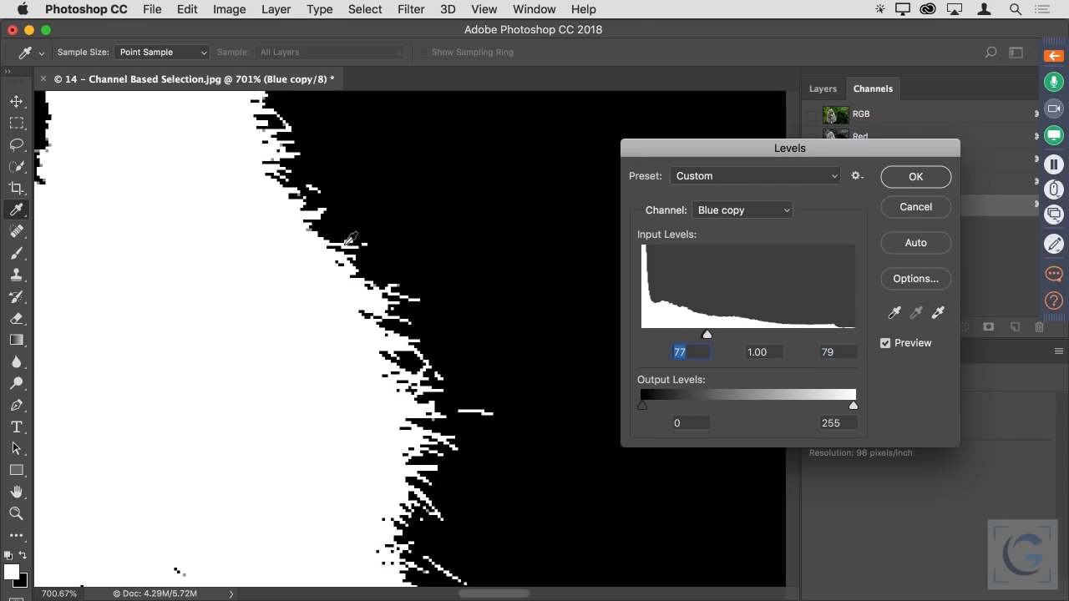
{"action": "left_click_drag", "start_coordinate": [709, 335], "coordinate": [690, 342]}
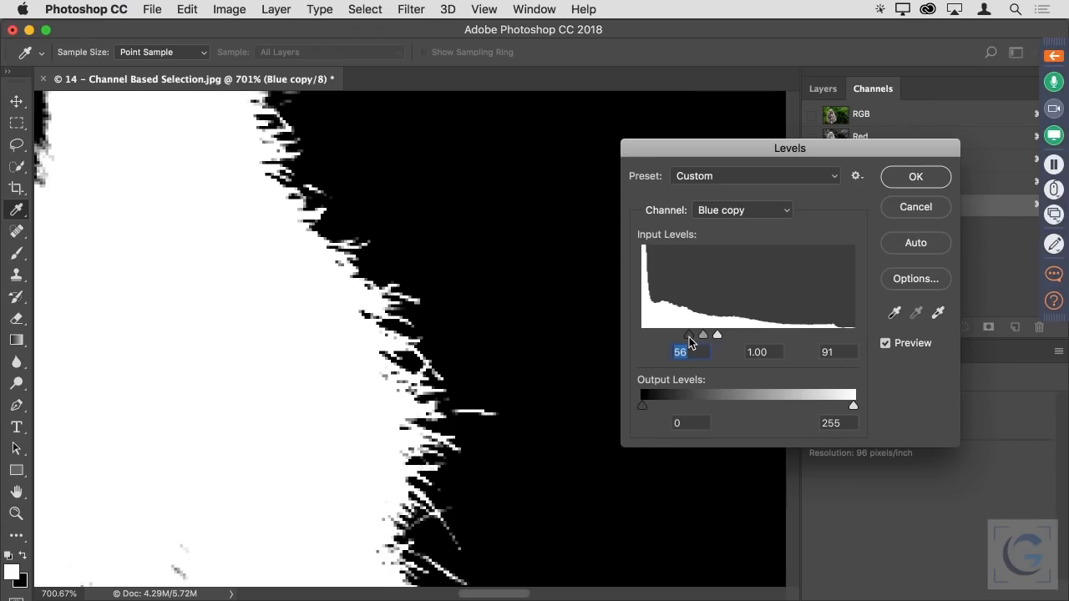
{"action": "key", "text": "super+0"}
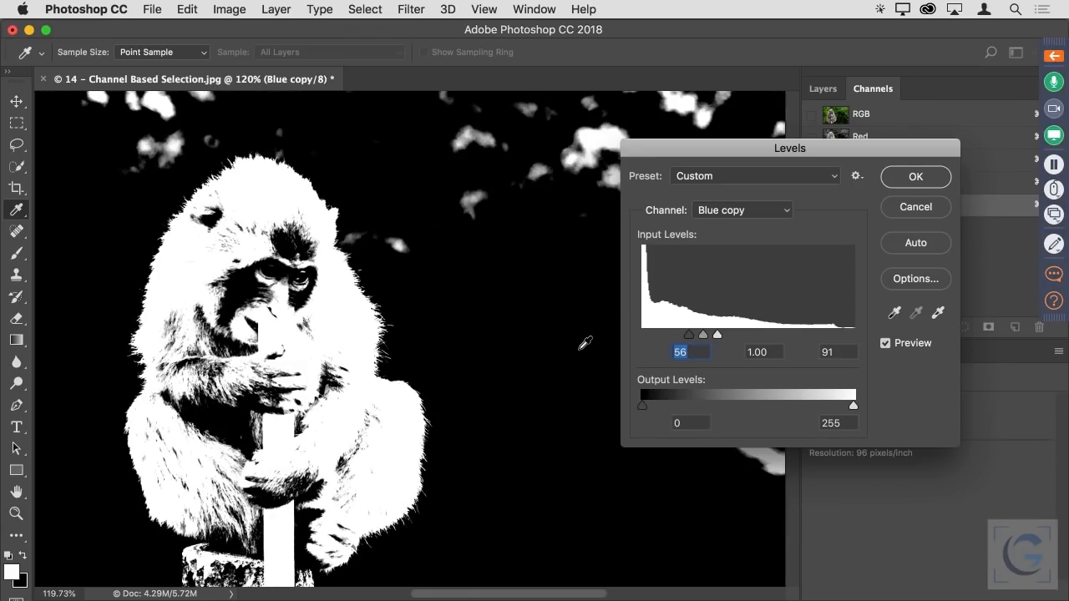
{"action": "scroll", "coordinate": [482, 276], "scroll_direction": "up", "scroll_amount": 8}
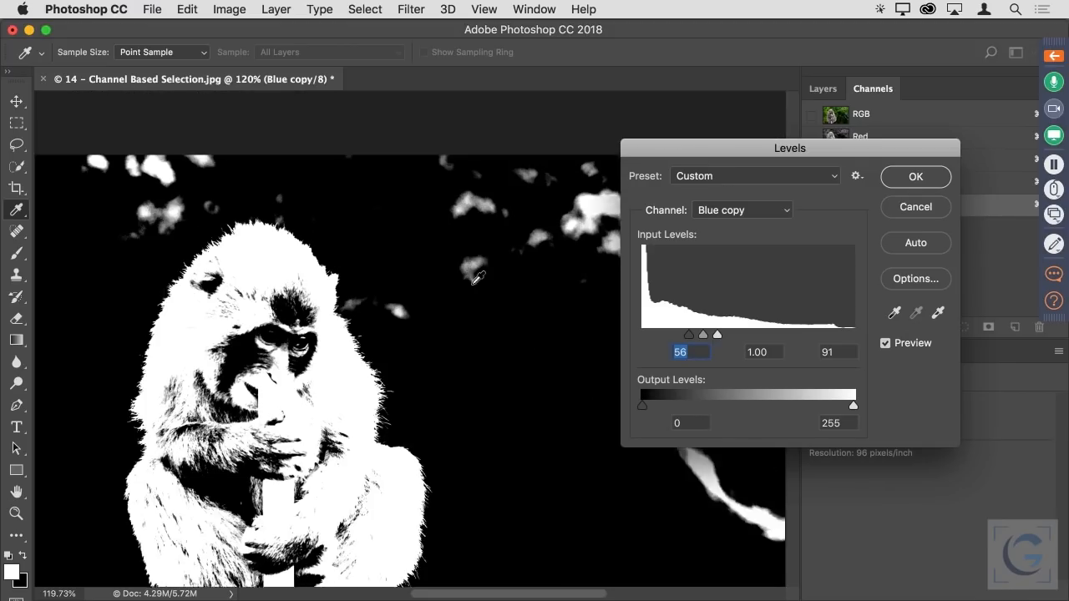
{"action": "key", "text": "super+minus"}
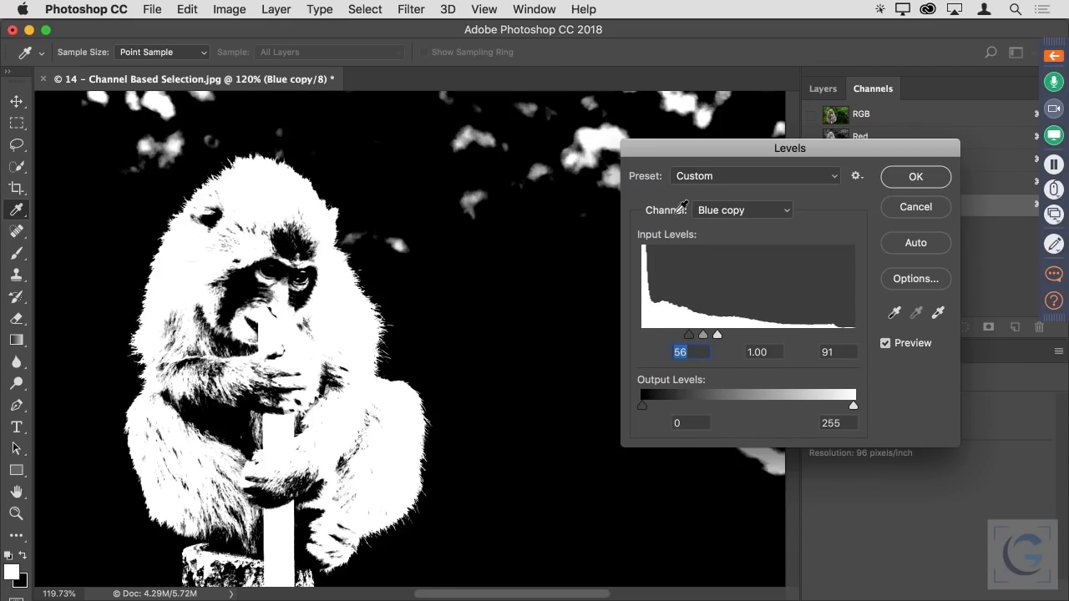
Apply the Levels adjustment to the Blue copy channel and load that channel as a selection.
{"action": "left_click", "coordinate": [912, 177]}
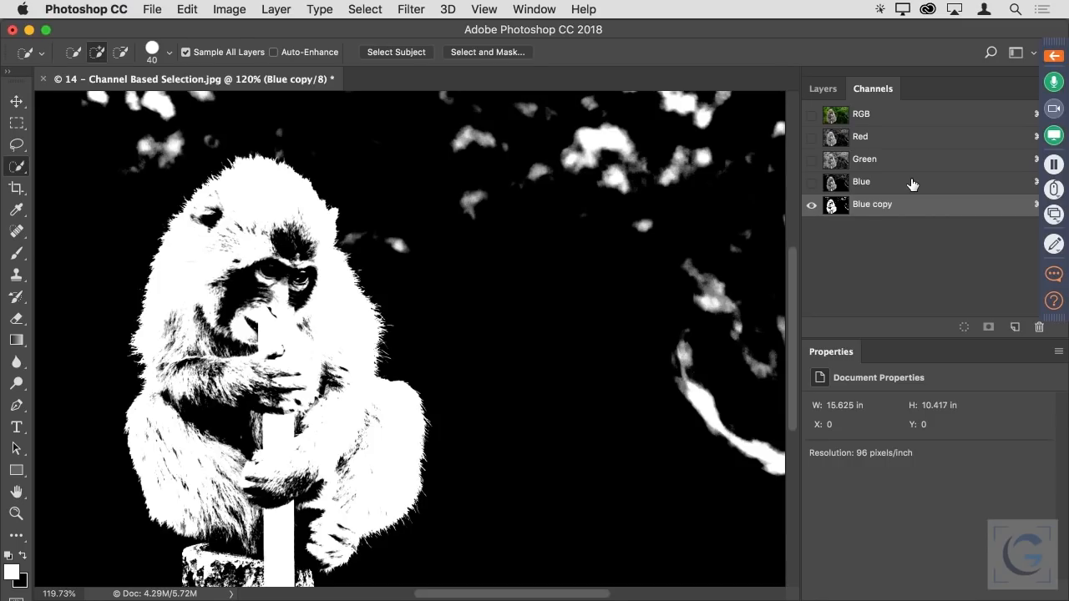
{"action": "left_click", "coordinate": [964, 328]}
{"action": "left_click", "coordinate": [965, 332]}
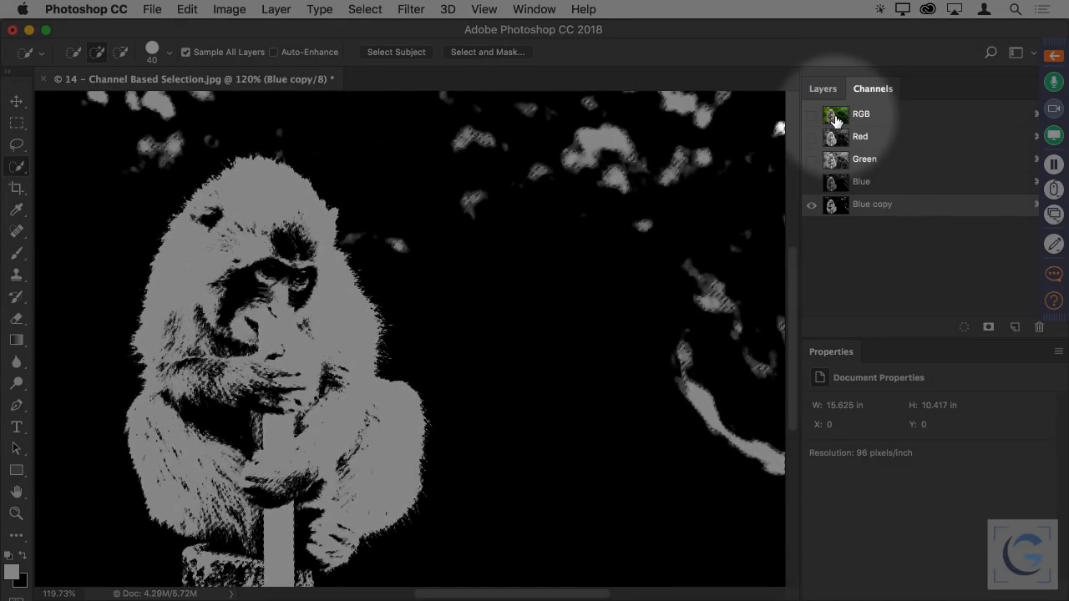
Restore the composite RGB view, return to the layers and invert the selection so the background is selected.
{"action": "left_click", "coordinate": [834, 120]}
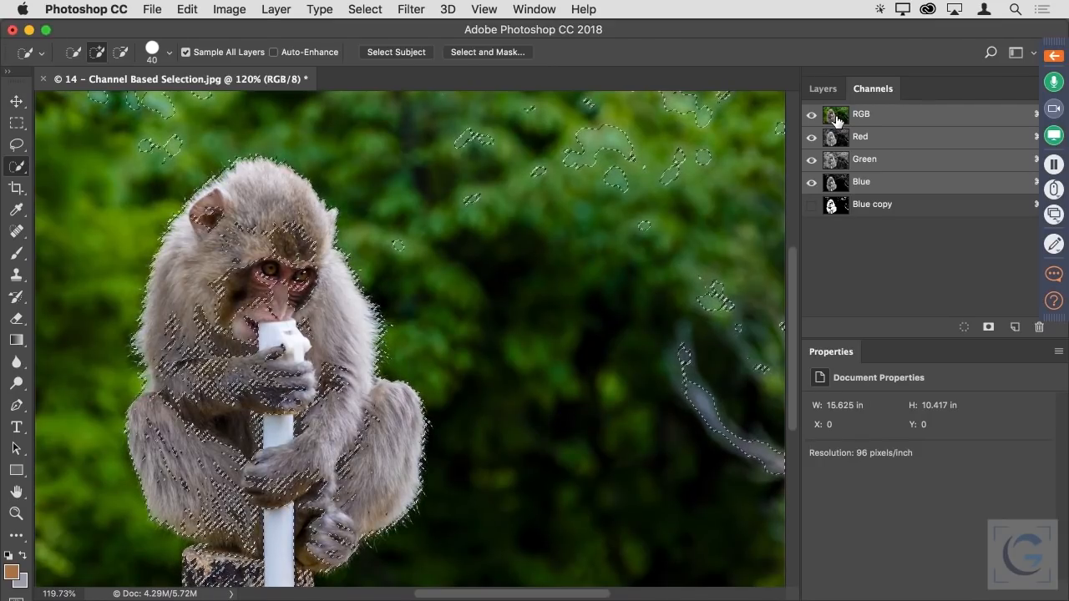
{"action": "left_click", "coordinate": [822, 90]}
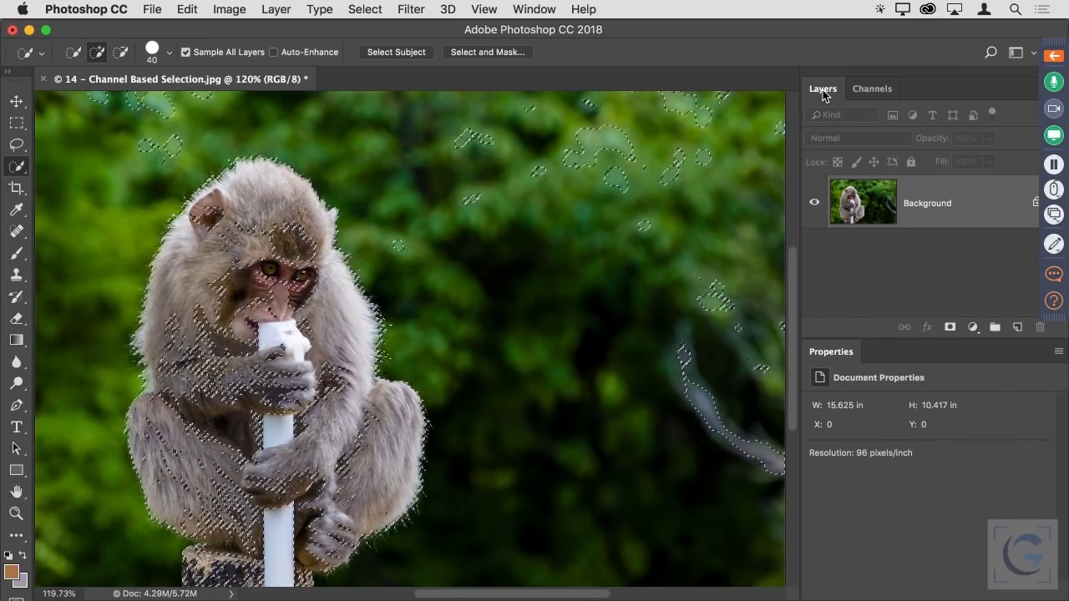
{"action": "left_click", "coordinate": [365, 10]}
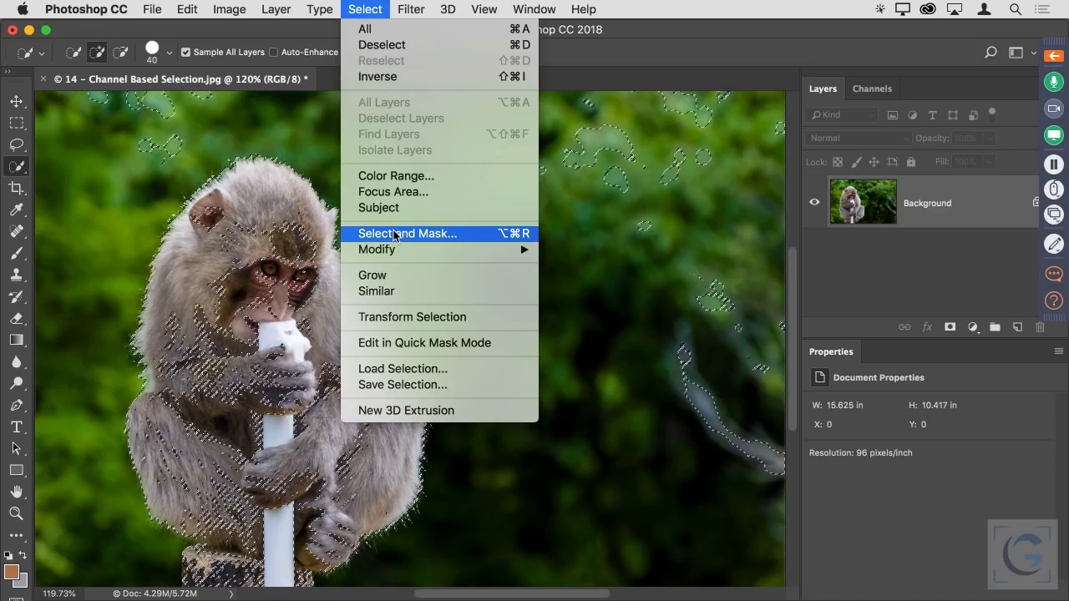
{"action": "left_click", "coordinate": [458, 81]}
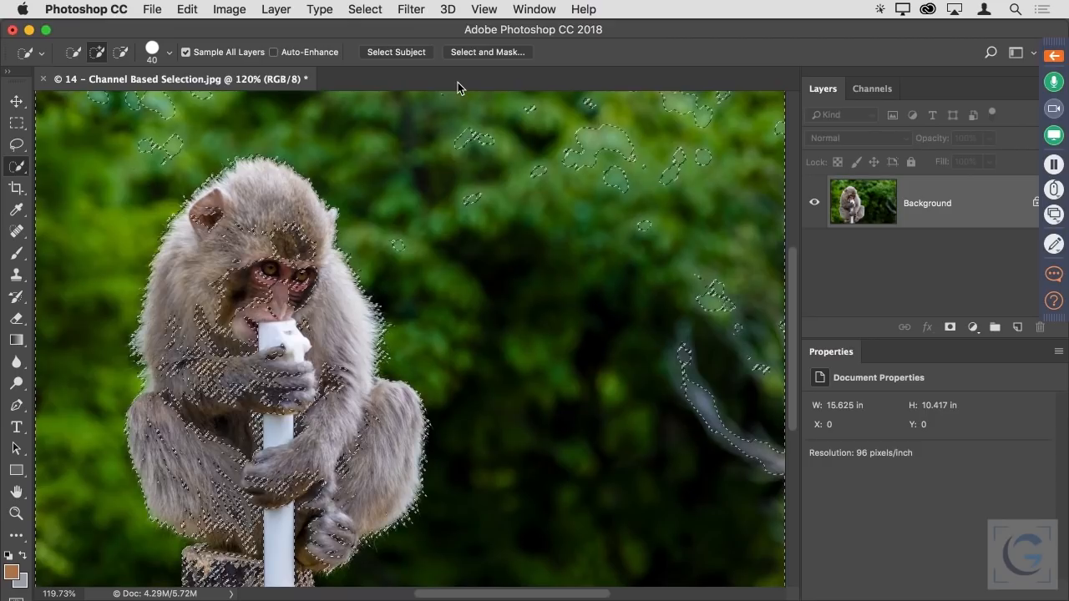
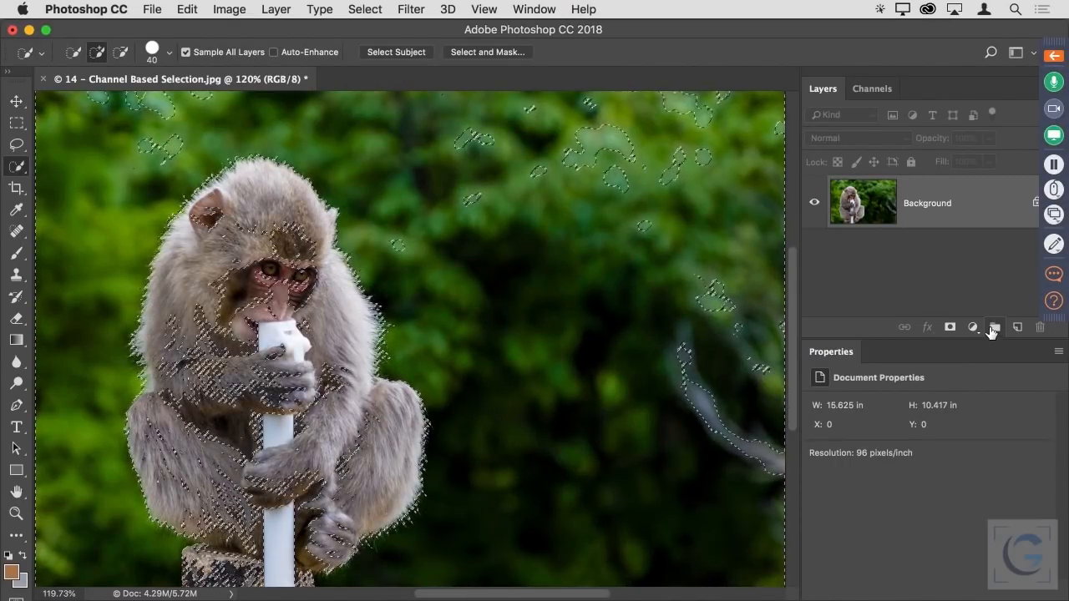
Create a layer group above the Background and name it Macaque Adjustments.
{"action": "left_click", "coordinate": [994, 328]}
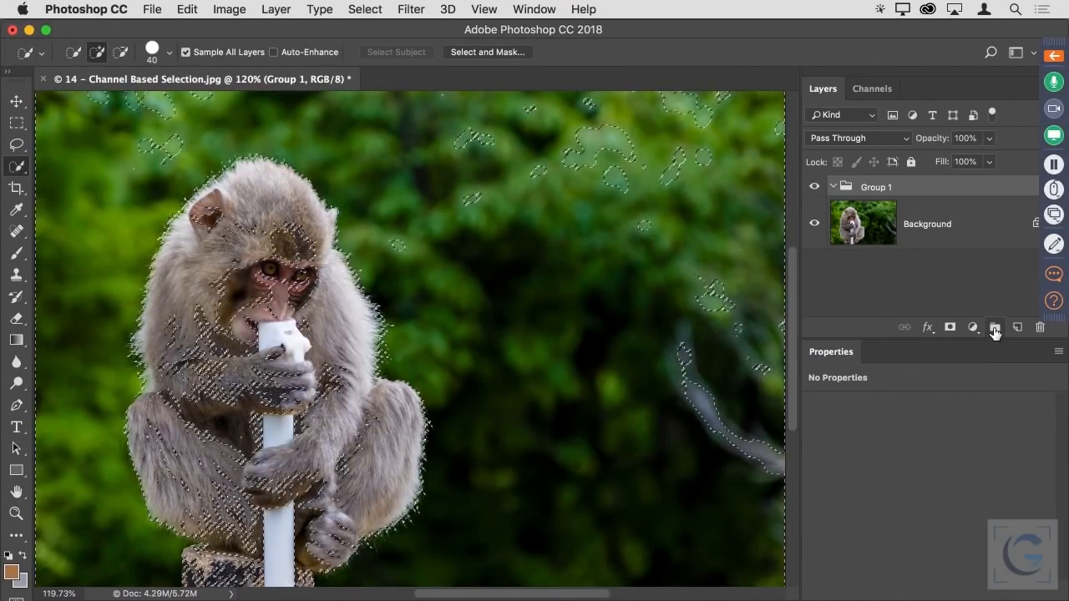
{"action": "double_click", "coordinate": [877, 186]}
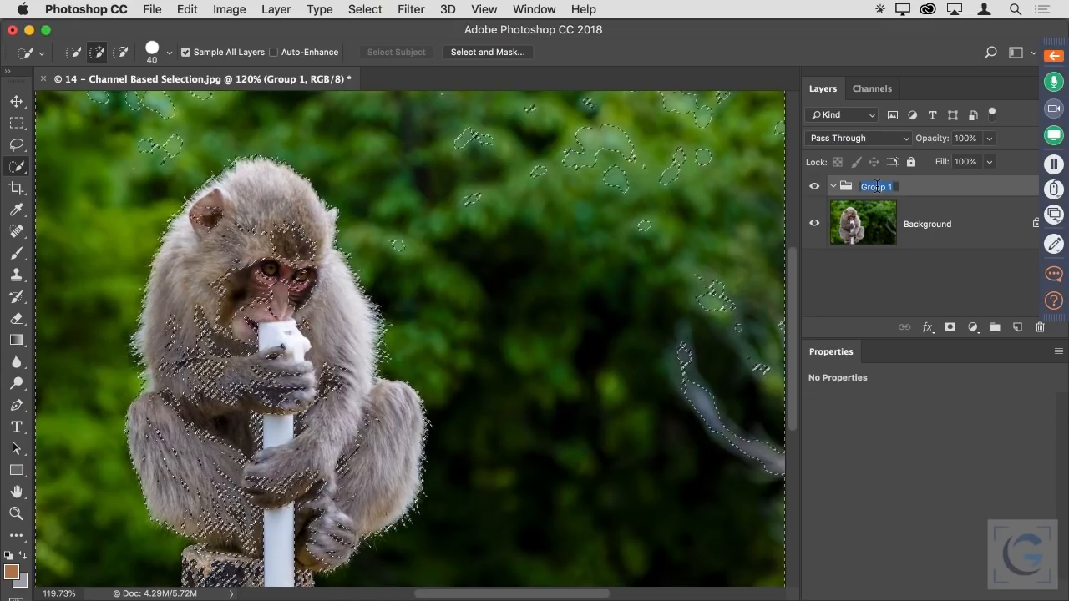
{"action": "type", "text": "Maca"}
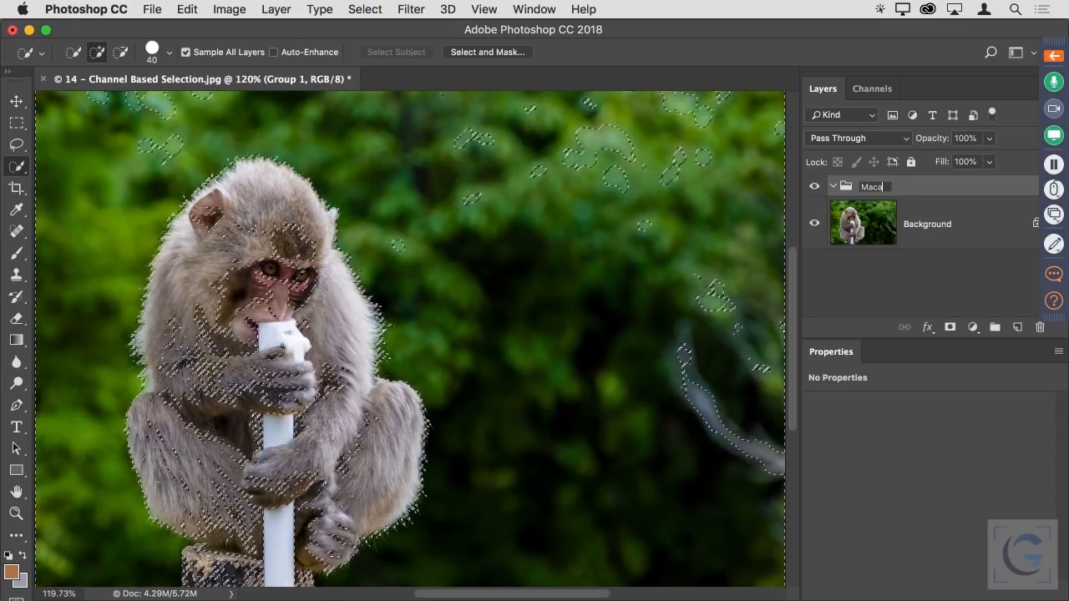
{"action": "type", "text": "que Adjustments"}
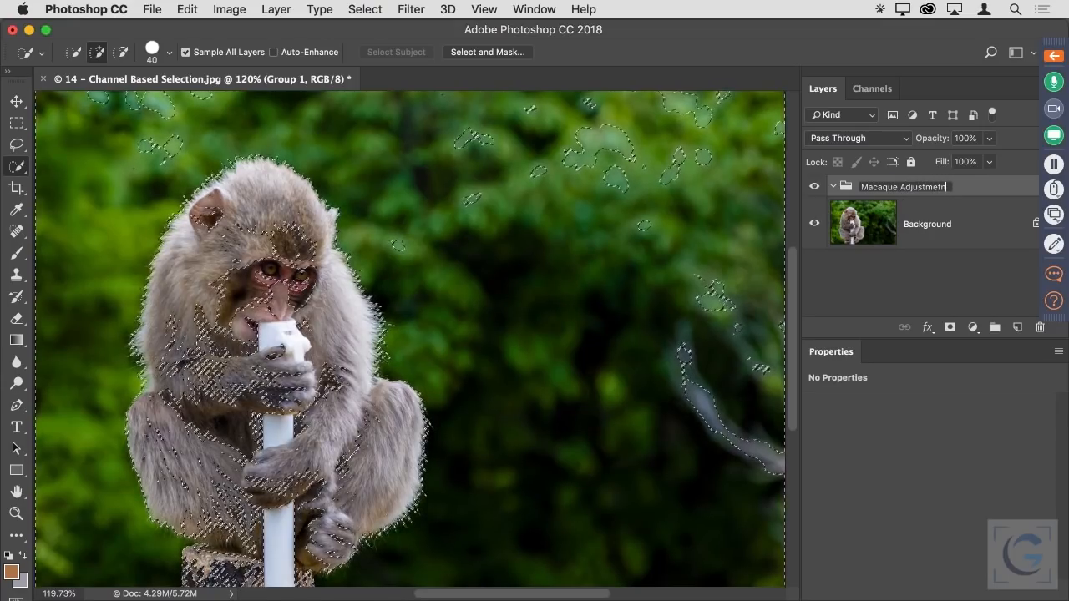
{"action": "key", "text": "Return"}
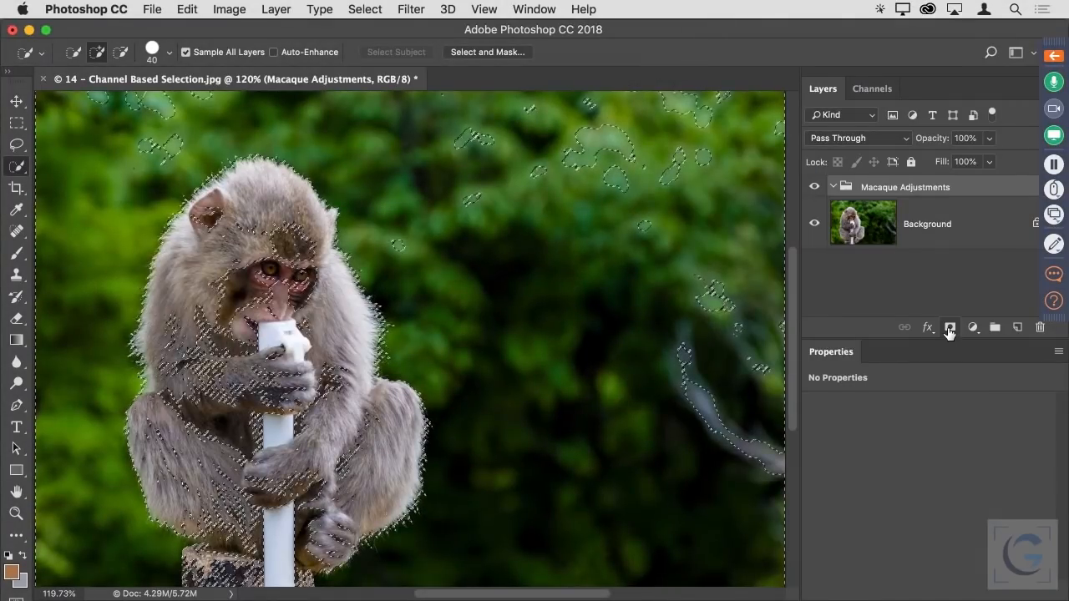
Add a mask to the Macaque Adjustments group from the selection, and inspect it as a red overlay and in black and white.
{"action": "left_click", "coordinate": [950, 330]}
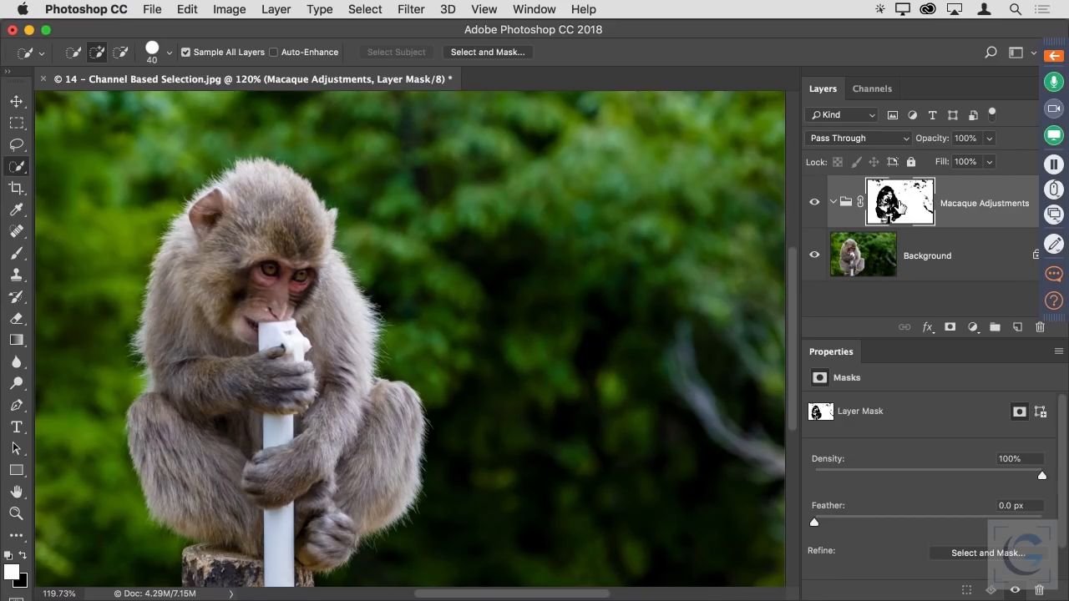
{"action": "key", "text": "backslash"}
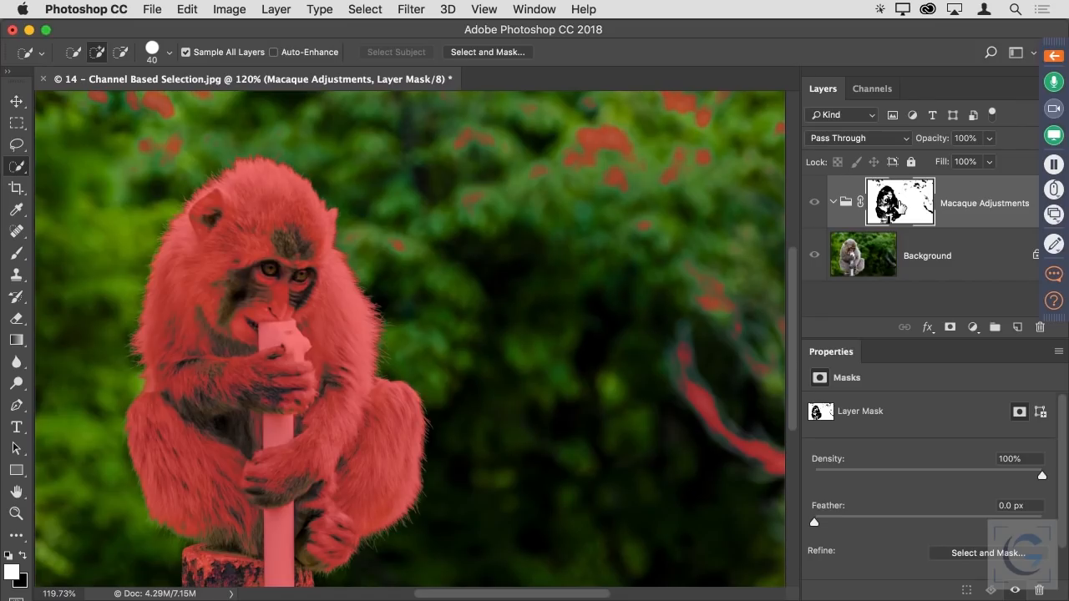
{"action": "key", "text": "backslash"}
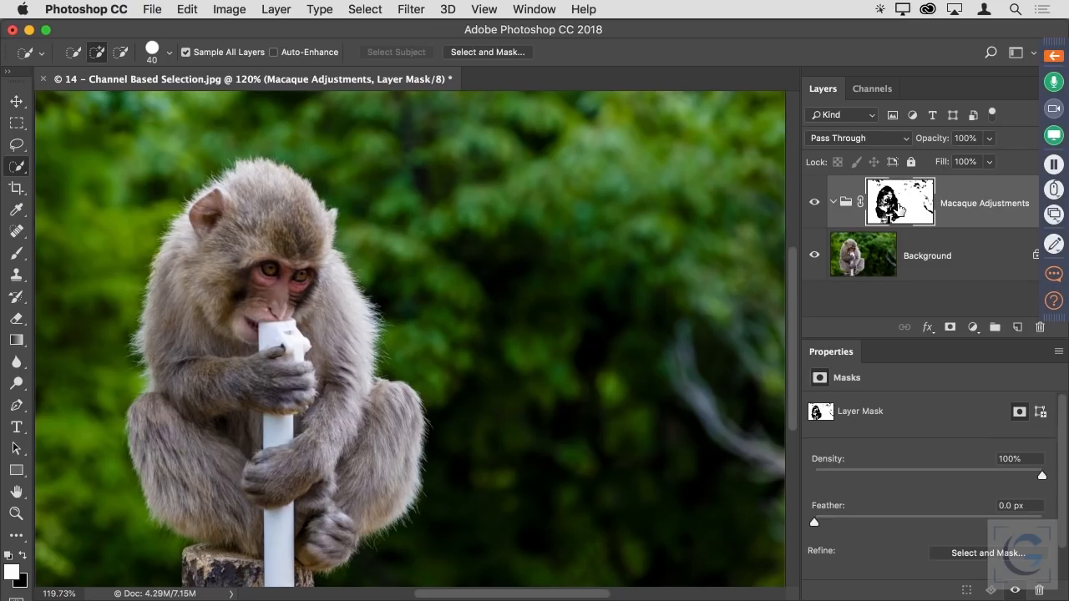
{"action": "left_click", "coordinate": [899, 209], "text": "alt"}
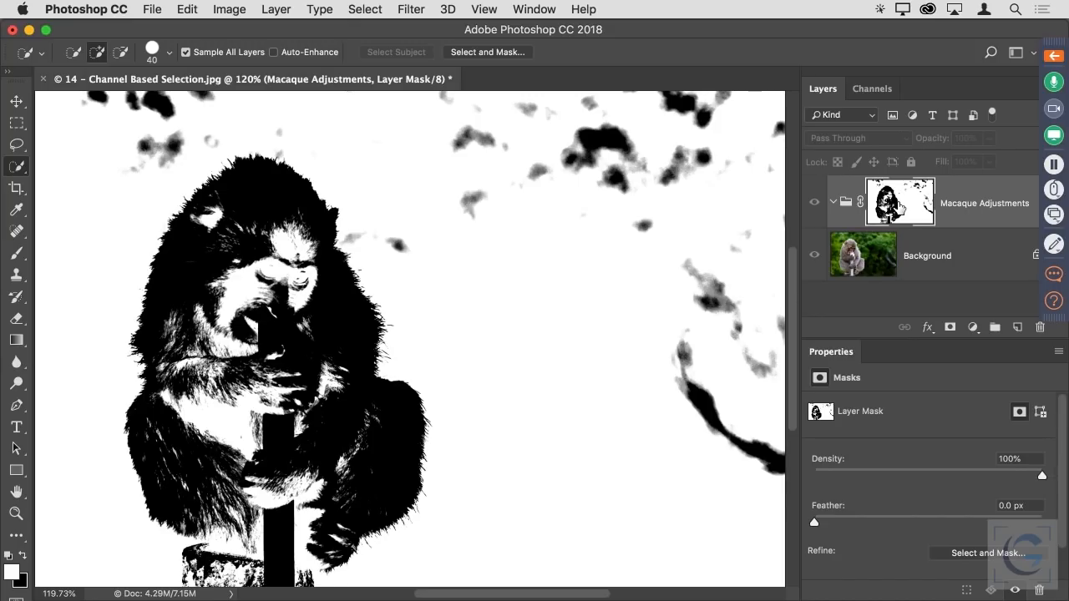
{"action": "left_click", "coordinate": [899, 209], "text": "alt"}
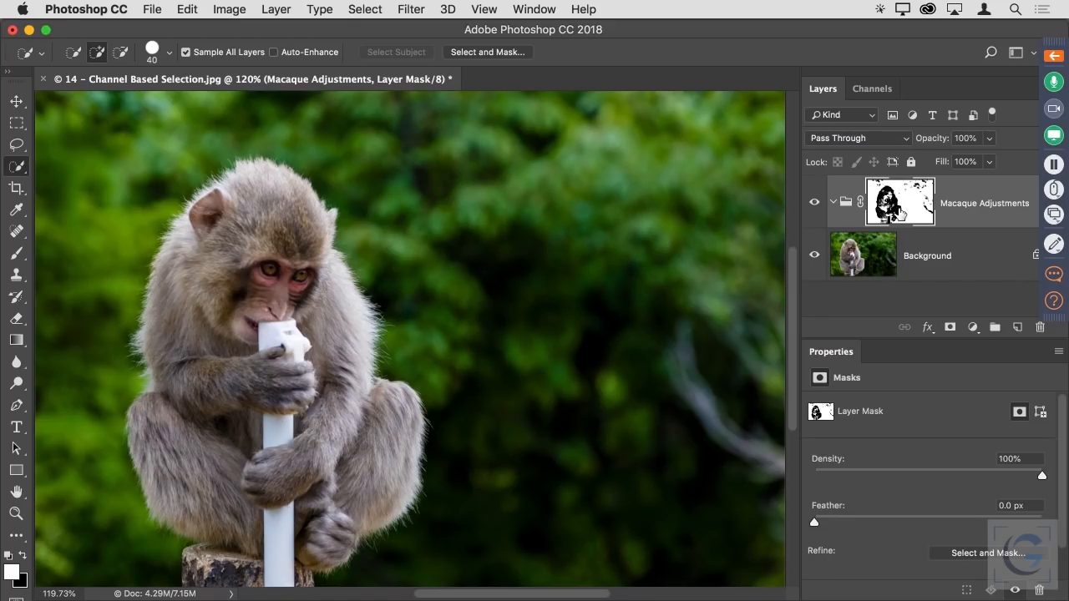
Add a Curves adjustment inside the group and shape an S-curve that deepens the shadows and keeps the highlights bright.
{"action": "left_click", "coordinate": [972, 326]}
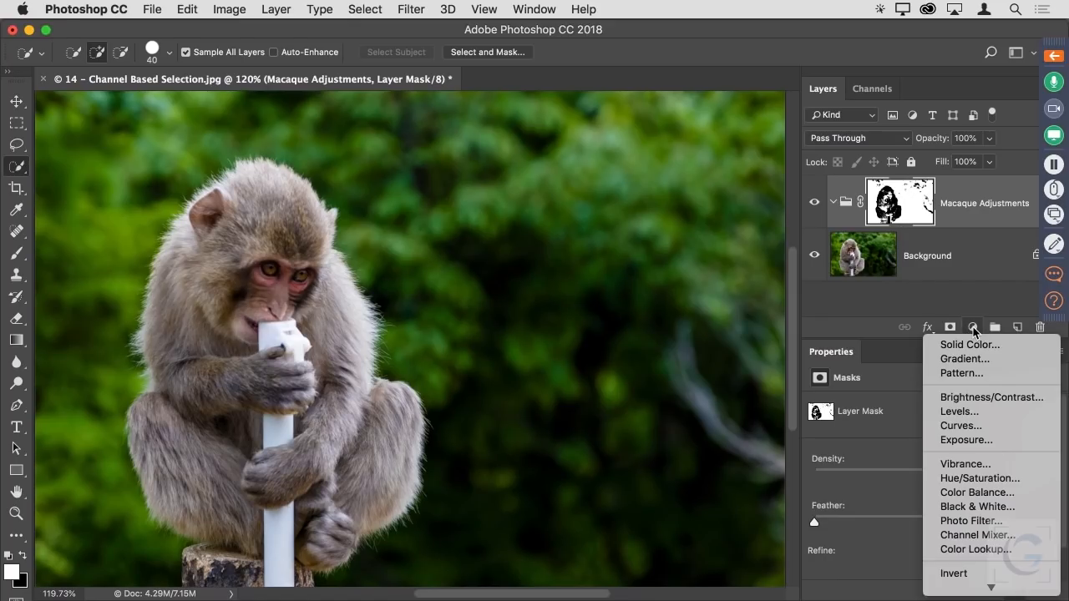
{"action": "left_click", "coordinate": [972, 430]}
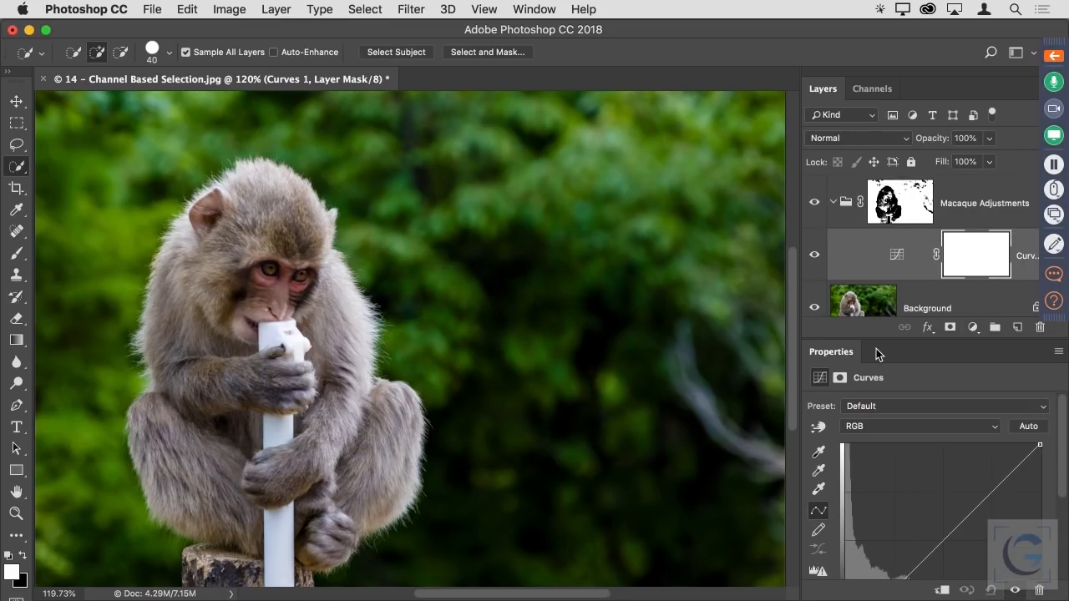
{"action": "left_click_drag", "start_coordinate": [878, 339], "coordinate": [874, 271]}
{"action": "left_click_drag", "start_coordinate": [902, 514], "coordinate": [915, 541]}
{"action": "left_click", "coordinate": [990, 433]}
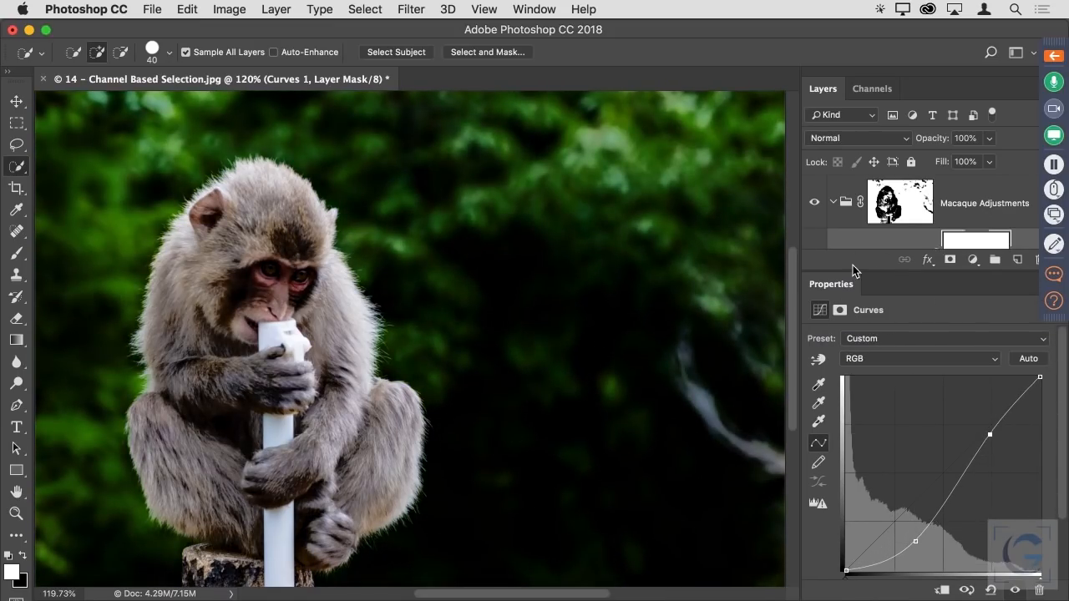
{"action": "left_click_drag", "start_coordinate": [853, 267], "coordinate": [853, 369]}
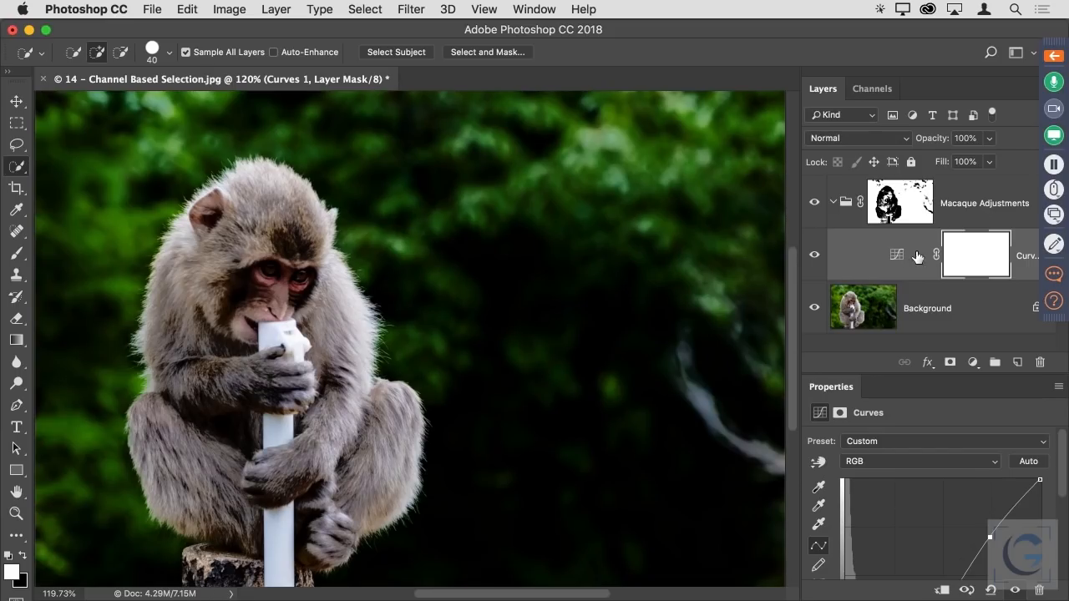
Add a Black & White adjustment with the Default preset above the Curves layer and review its color settings.
{"action": "left_click", "coordinate": [972, 364]}
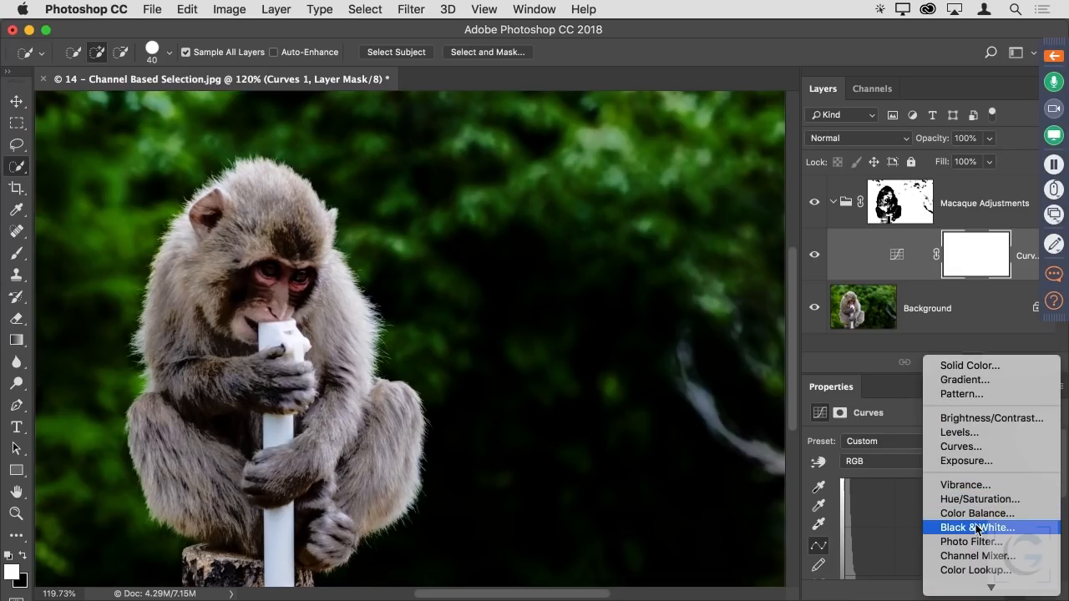
{"action": "left_click", "coordinate": [975, 527]}
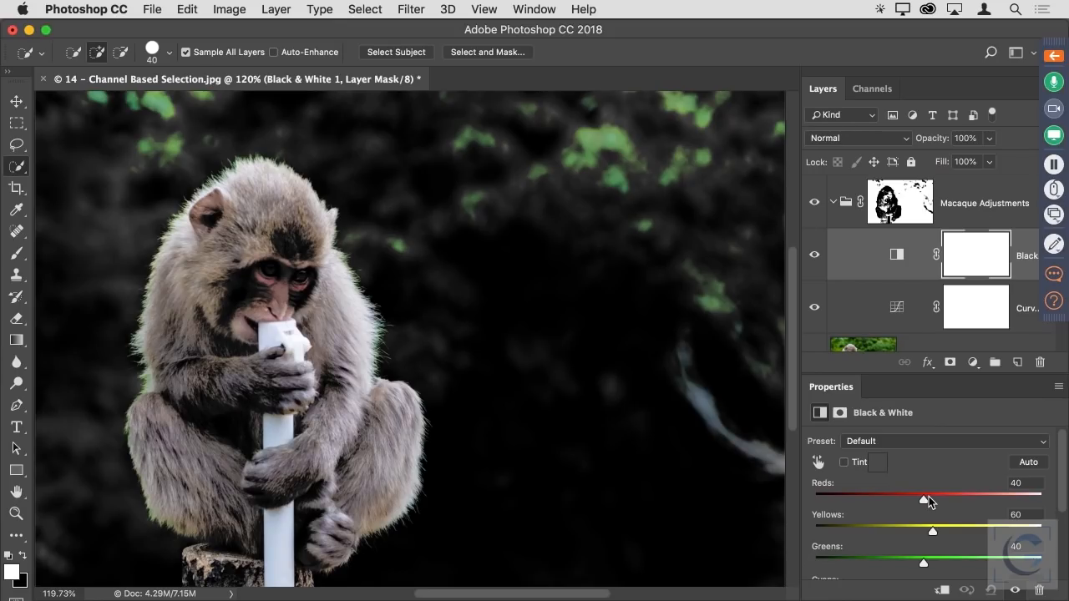
{"action": "scroll", "coordinate": [926, 484], "scroll_direction": "down", "scroll_amount": 3}
{"action": "scroll", "coordinate": [926, 488], "scroll_direction": "up", "scroll_amount": 3}
Reopen the Curves adjustment and raise its shadow point to lighten the darkened background.
{"action": "left_click", "coordinate": [902, 292]}
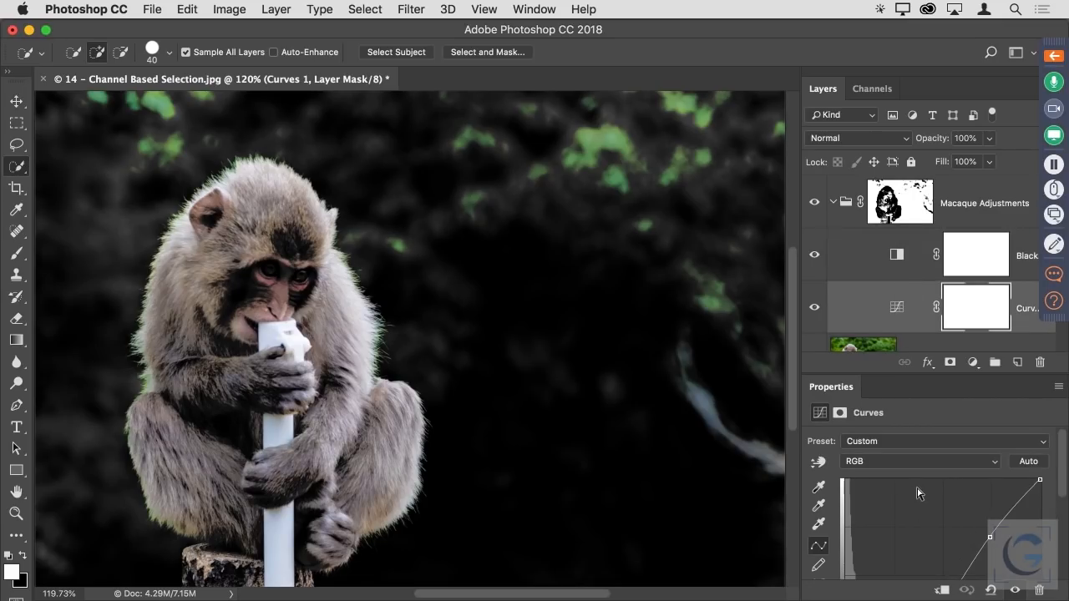
{"action": "left_click_drag", "start_coordinate": [892, 376], "coordinate": [880, 275]}
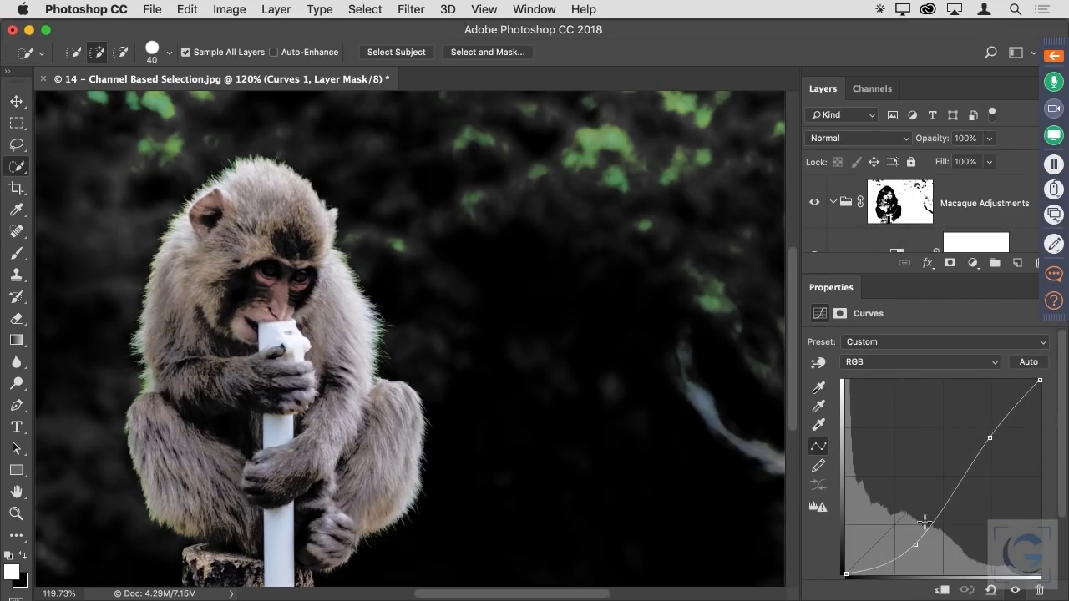
{"action": "mouse_move", "coordinate": [915, 545]}
{"action": "left_mouse_down"}
{"action": "mouse_move", "coordinate": [896, 490]}
{"action": "mouse_move", "coordinate": [905, 530]}
{"action": "left_mouse_up"}
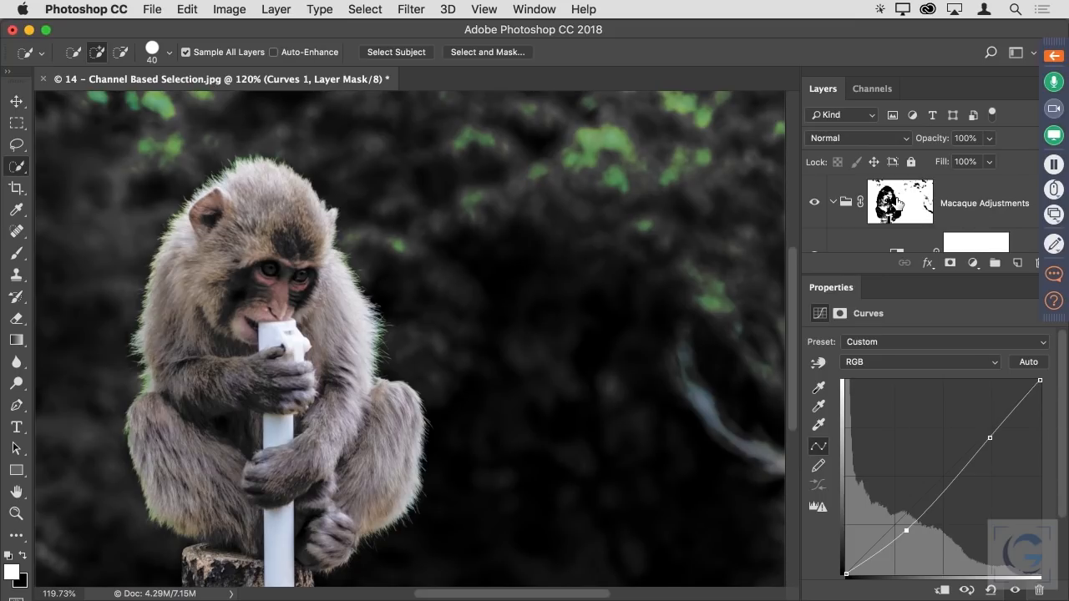
Display the group's mask alone and paint white with a 400 px brush over the dark branch and spots beside the monkey.
{"action": "left_click", "coordinate": [898, 203], "text": "alt"}
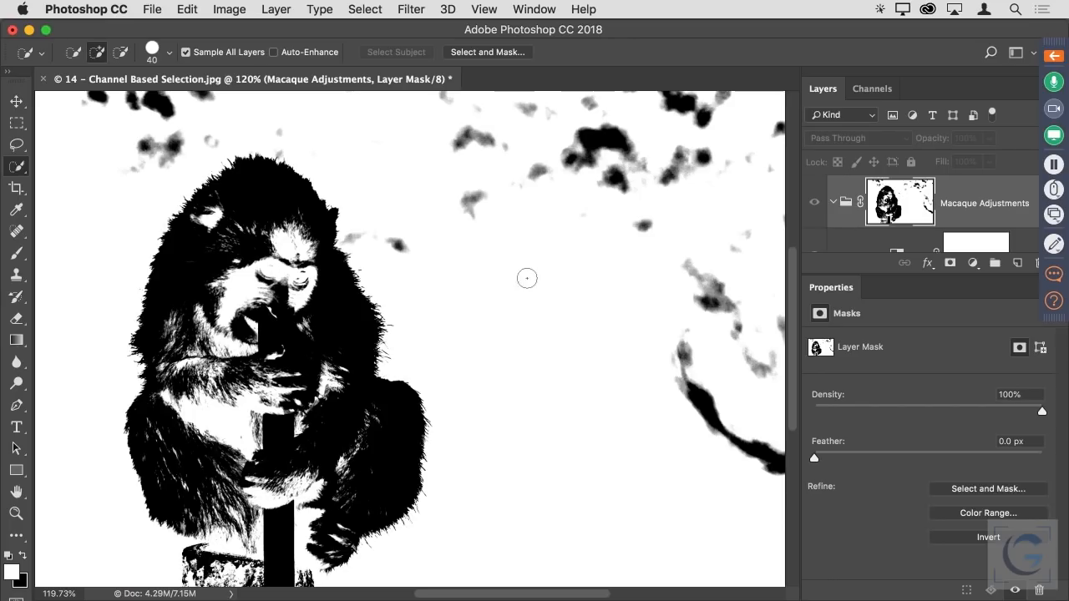
{"action": "left_click", "coordinate": [14, 254]}
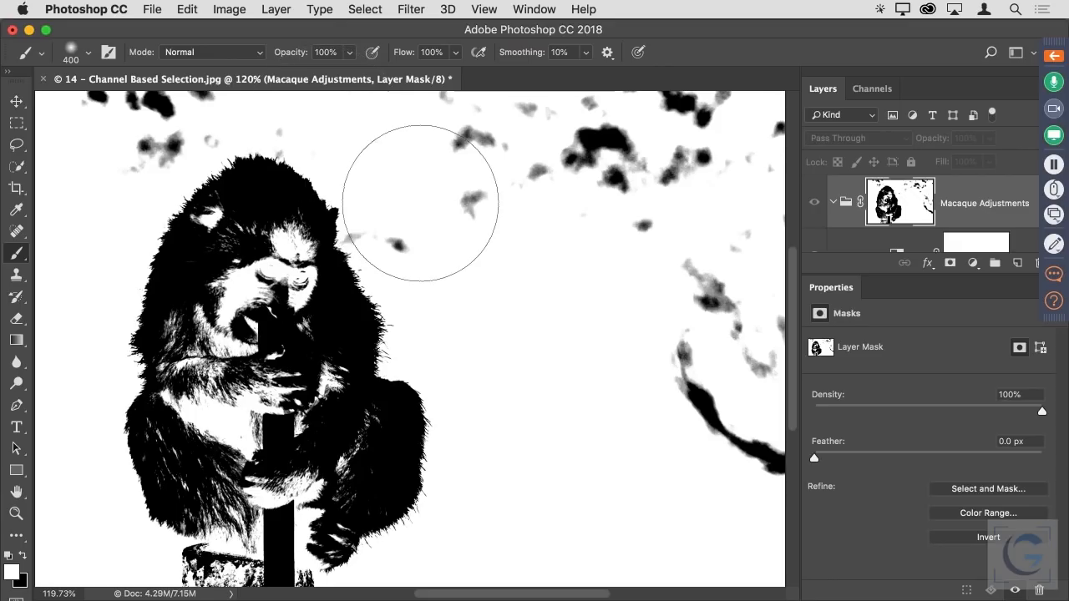
{"action": "mouse_move", "coordinate": [688, 401]}
{"action": "left_mouse_down"}
{"action": "mouse_move", "coordinate": [751, 468]}
{"action": "mouse_move", "coordinate": [704, 324]}
{"action": "mouse_move", "coordinate": [716, 346]}
{"action": "mouse_move", "coordinate": [717, 304]}
{"action": "mouse_move", "coordinate": [722, 329]}
{"action": "mouse_move", "coordinate": [743, 293]}
{"action": "left_mouse_up"}
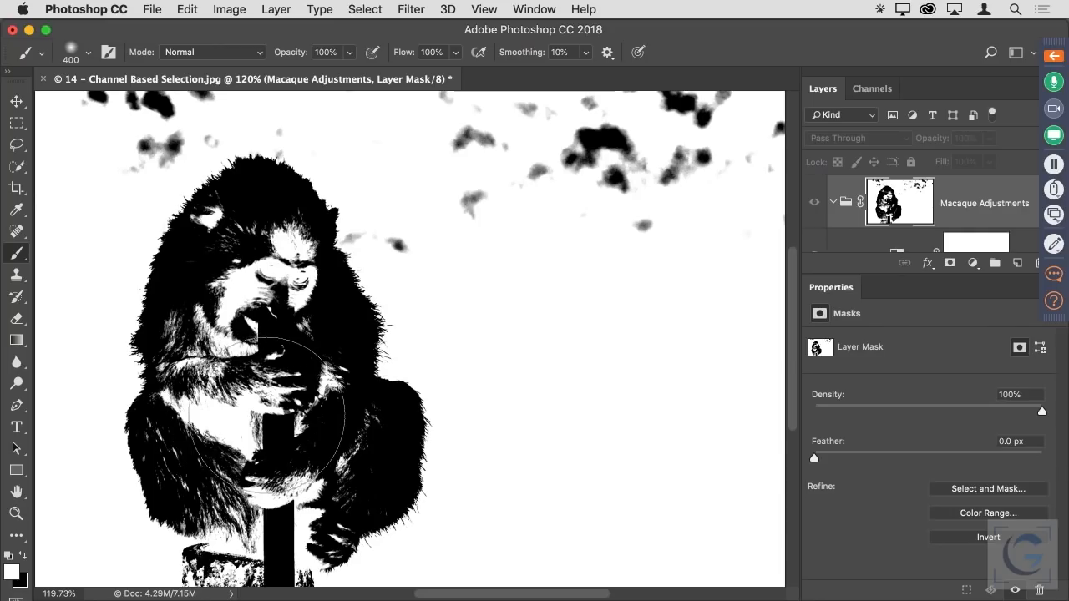
Reduce the brush to 175 px and paint black over the white gaps around the monkey's arm and torso.
{"action": "key", "text": "x"}
{"action": "key", "text": "bracketleft"}
{"action": "key", "text": "bracketleft"}
{"action": "key", "text": "bracketleft"}
{"action": "key", "text": "bracketleft"}
{"action": "mouse_move", "coordinate": [242, 411]}
{"action": "left_mouse_down"}
{"action": "mouse_move", "coordinate": [271, 411]}
{"action": "mouse_move", "coordinate": [227, 350]}
{"action": "mouse_move", "coordinate": [281, 423]}
{"action": "left_mouse_up"}
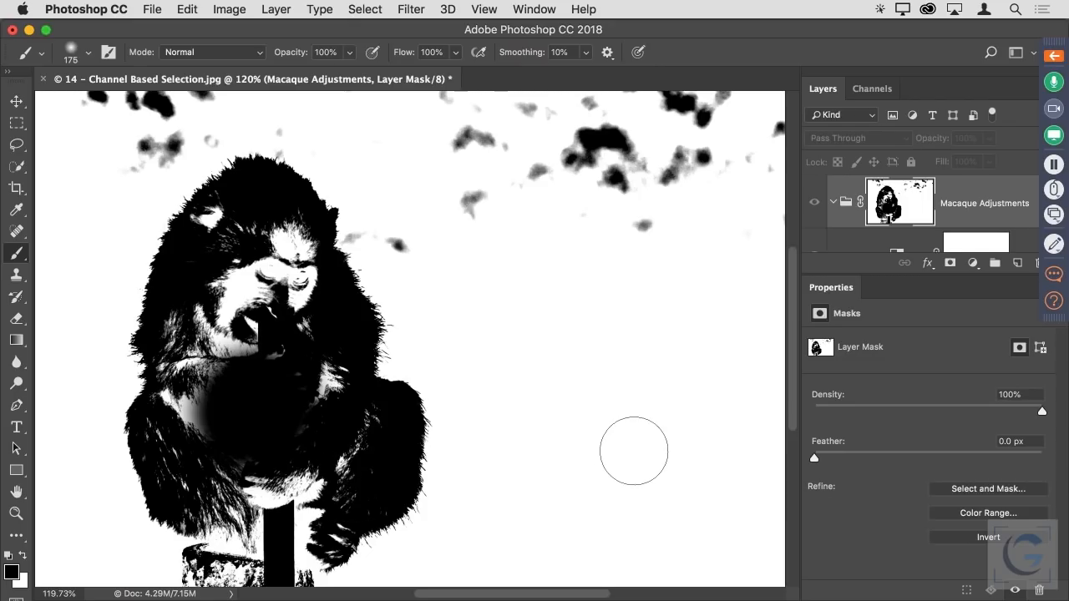
Try painting black and then white in Normal mode beside the monkey's fur edge, undoing each stroke.
{"action": "key", "text": "super+space"}
{"action": "left_click_drag", "start_coordinate": [351, 259], "coordinate": [431, 276]}
{"action": "mouse_move", "coordinate": [572, 413]}
{"action": "left_mouse_down"}
{"action": "mouse_move", "coordinate": [544, 434]}
{"action": "mouse_move", "coordinate": [496, 435]}
{"action": "left_mouse_up"}
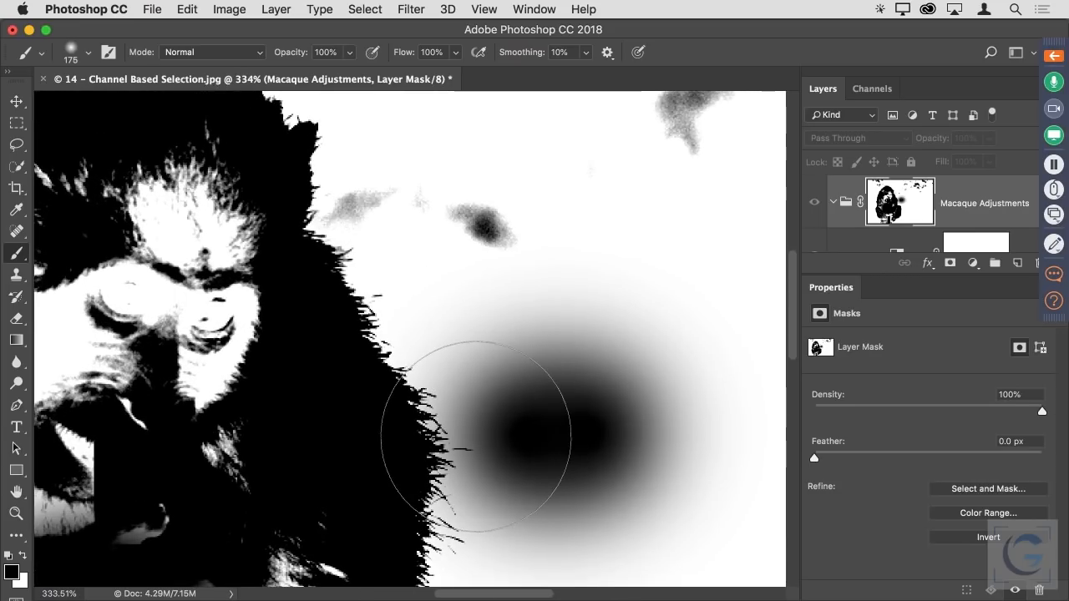
{"action": "key", "text": "super+z"}
{"action": "key", "text": "x"}
{"action": "left_click_drag", "start_coordinate": [548, 436], "coordinate": [446, 434]}
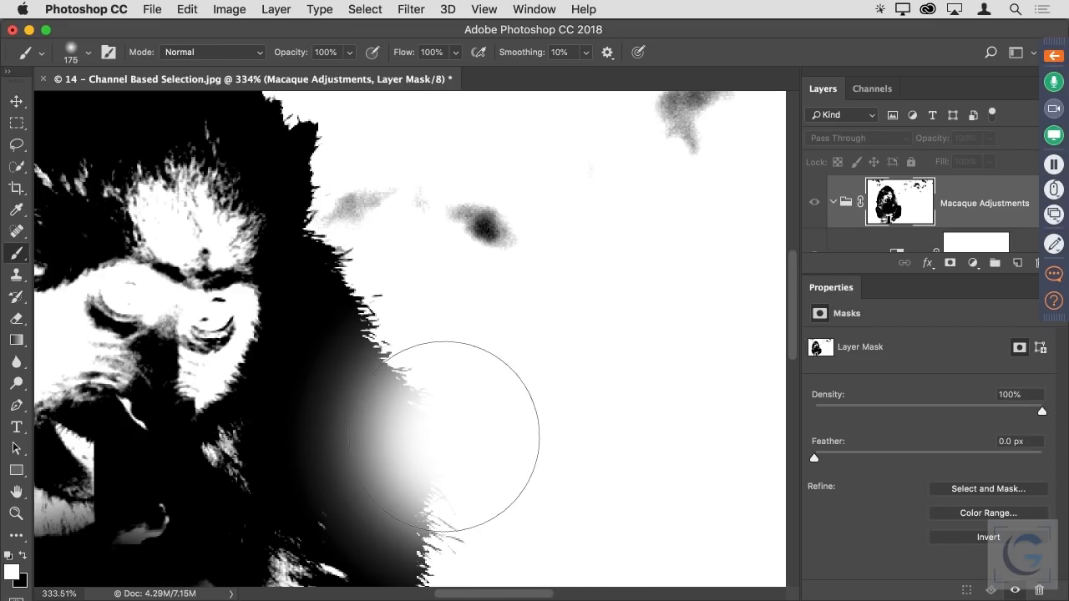
{"action": "key", "text": "super+z"}
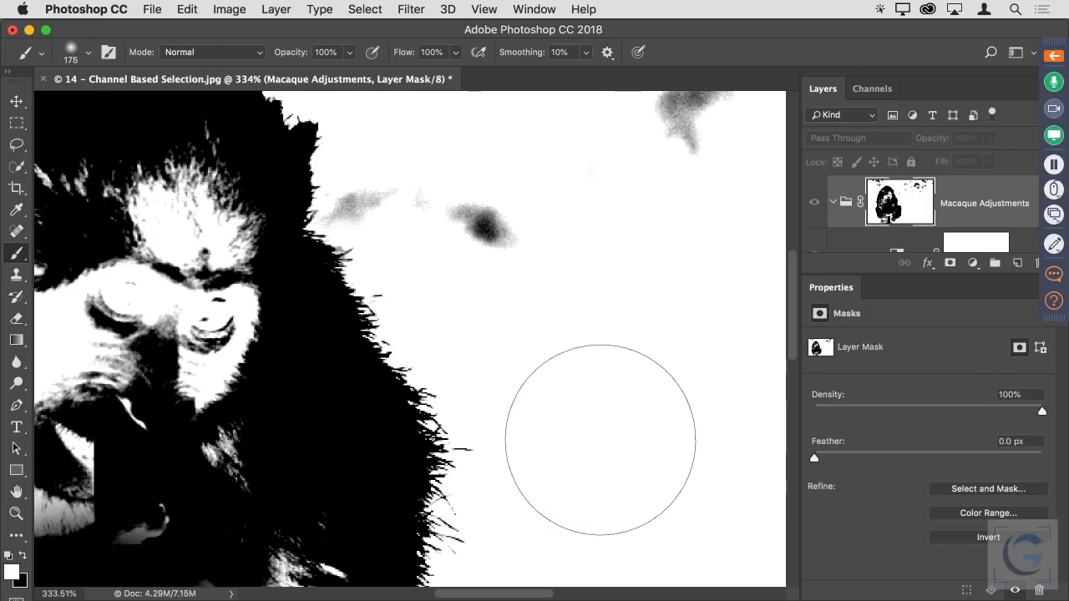
Set the brush's painting mode to Overlay and paint white over the gray smudges beside the monkey's head.
{"action": "left_click", "coordinate": [242, 52]}
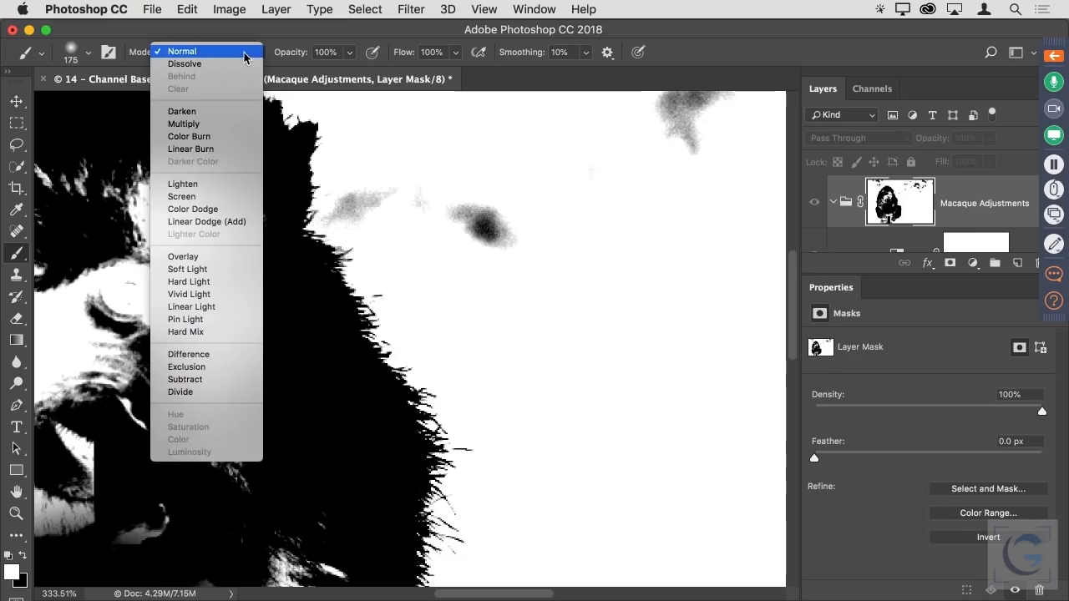
{"action": "left_click", "coordinate": [216, 257]}
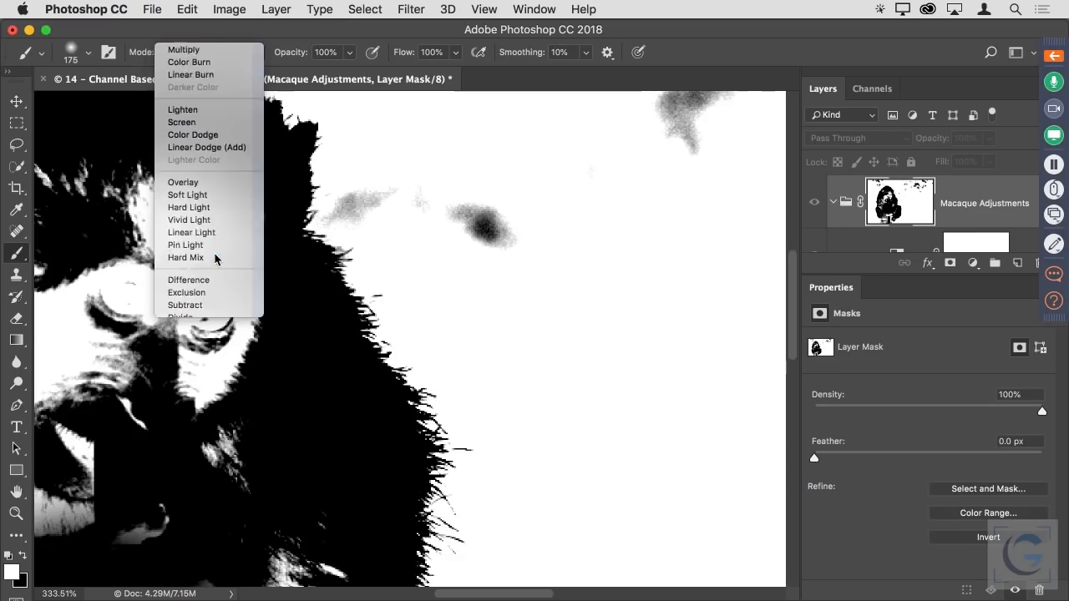
{"action": "left_click_drag", "start_coordinate": [453, 281], "coordinate": [470, 401]}
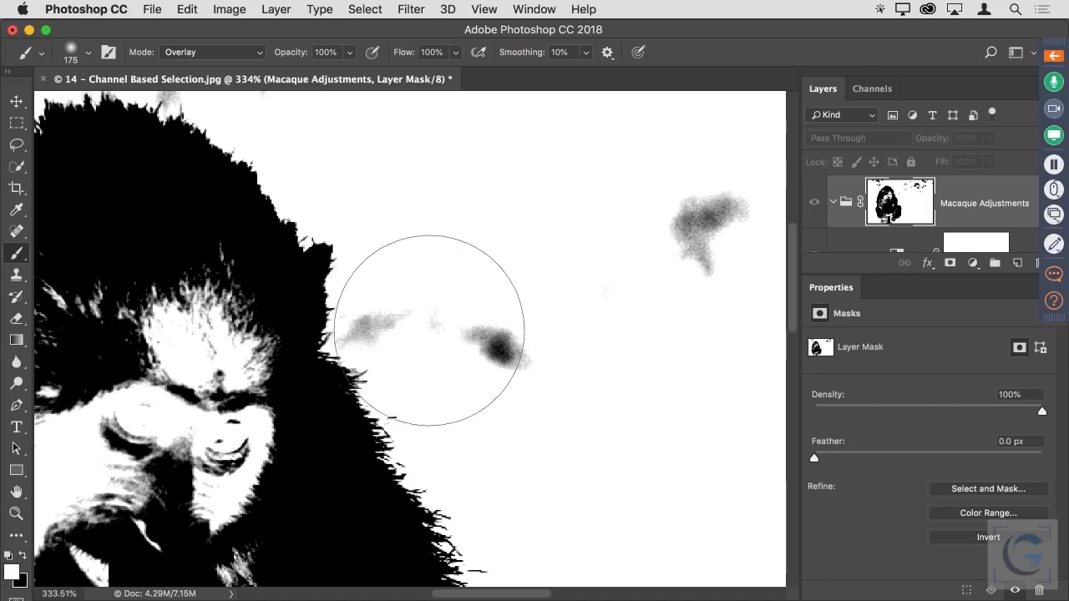
{"action": "mouse_move", "coordinate": [424, 314]}
{"action": "left_mouse_down"}
{"action": "mouse_move", "coordinate": [420, 325]}
{"action": "mouse_move", "coordinate": [430, 320]}
{"action": "left_mouse_up"}
Harden the brush, reduce it to 80 px, and paint white over the remaining gray spots around the monkey's outline.
{"action": "key", "text": "shift+bracketright"}
{"action": "key", "text": "shift+bracketright"}
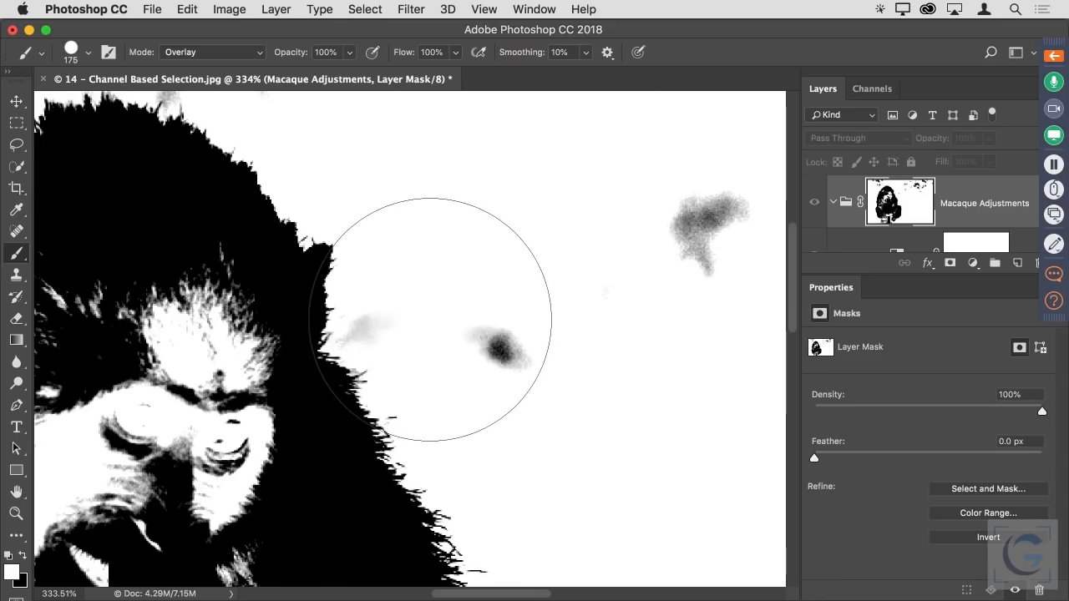
{"action": "key", "text": "bracketleft"}
{"action": "key", "text": "bracketleft"}
{"action": "key", "text": "bracketleft"}
{"action": "key", "text": "bracketleft"}
{"action": "key", "text": "bracketleft"}
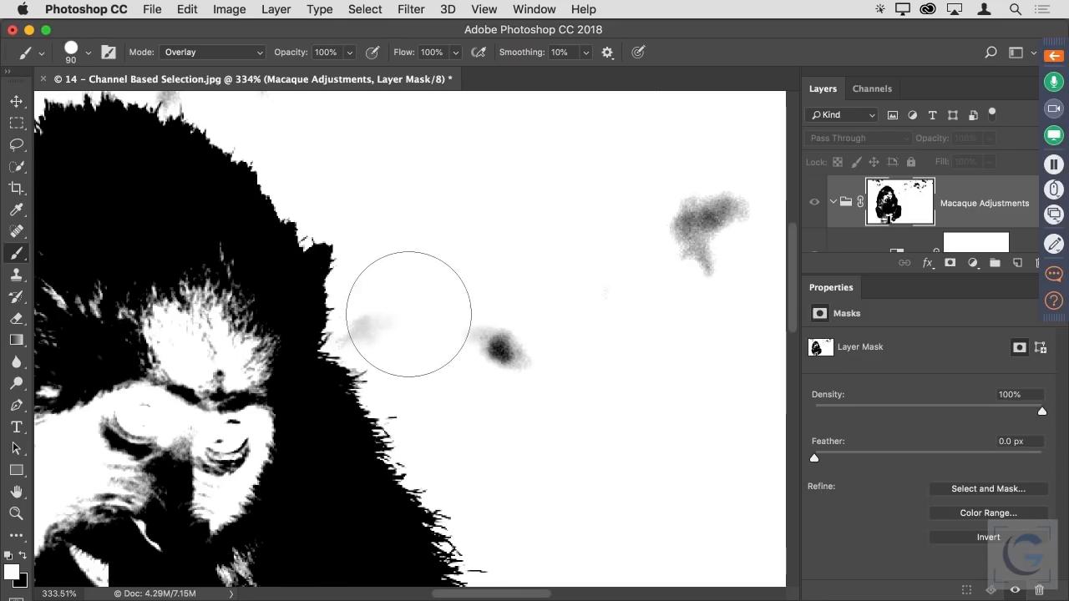
{"action": "mouse_move", "coordinate": [384, 318]}
{"action": "left_mouse_down"}
{"action": "mouse_move", "coordinate": [512, 339]}
{"action": "mouse_move", "coordinate": [504, 359]}
{"action": "mouse_move", "coordinate": [452, 365]}
{"action": "mouse_move", "coordinate": [415, 347]}
{"action": "mouse_move", "coordinate": [417, 358]}
{"action": "mouse_move", "coordinate": [503, 346]}
{"action": "left_mouse_up"}
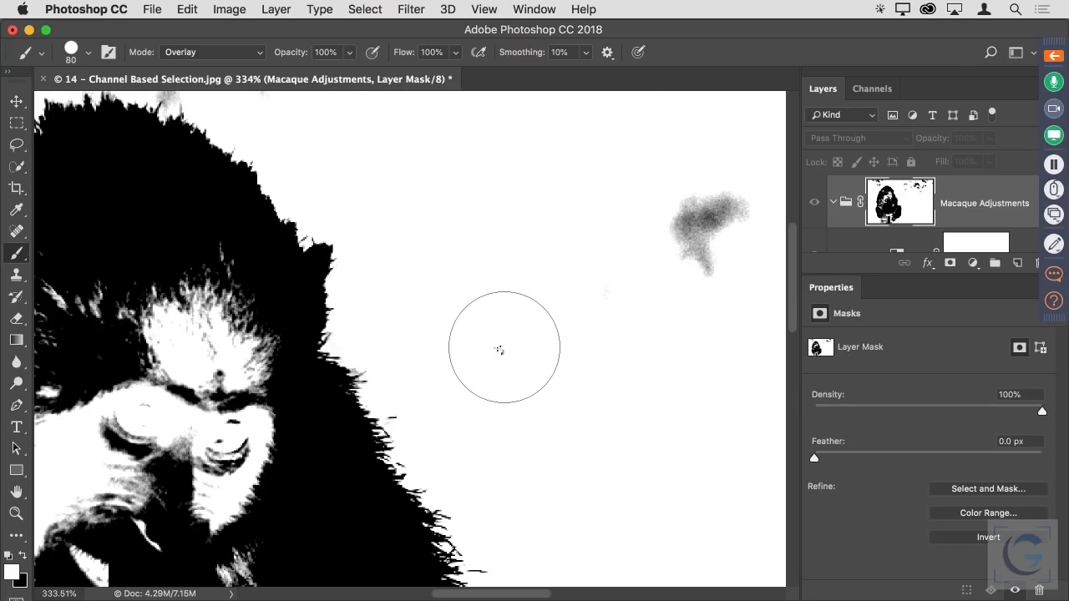
{"action": "scroll", "coordinate": [503, 348], "scroll_direction": "down", "scroll_amount": 5}
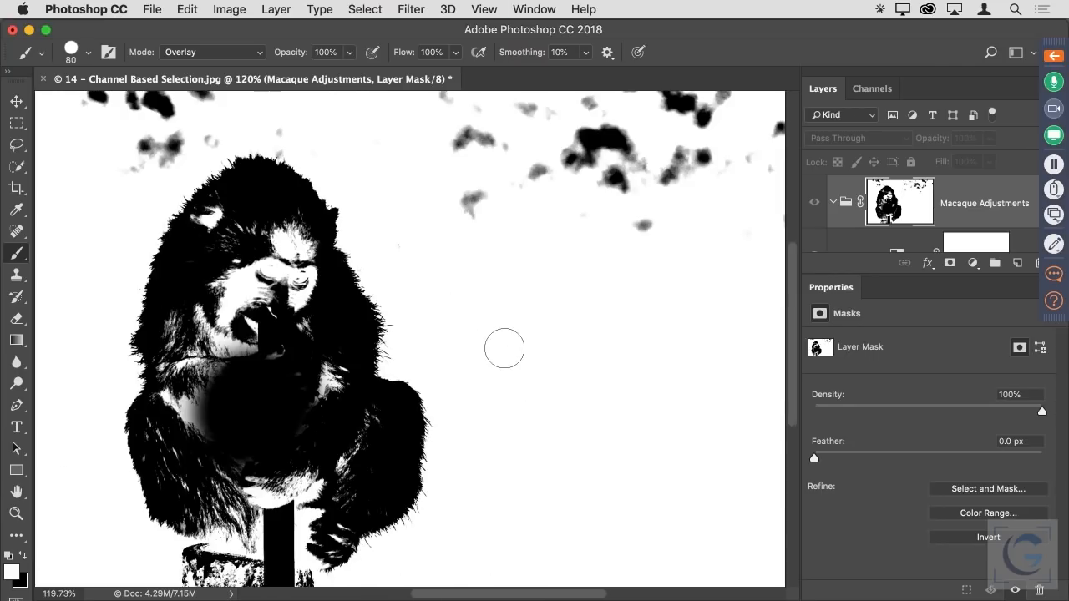
{"action": "mouse_move", "coordinate": [342, 139]}
{"action": "left_mouse_down"}
{"action": "mouse_move", "coordinate": [309, 152]}
{"action": "mouse_move", "coordinate": [209, 151]}
{"action": "mouse_move", "coordinate": [146, 199]}
{"action": "left_mouse_up"}
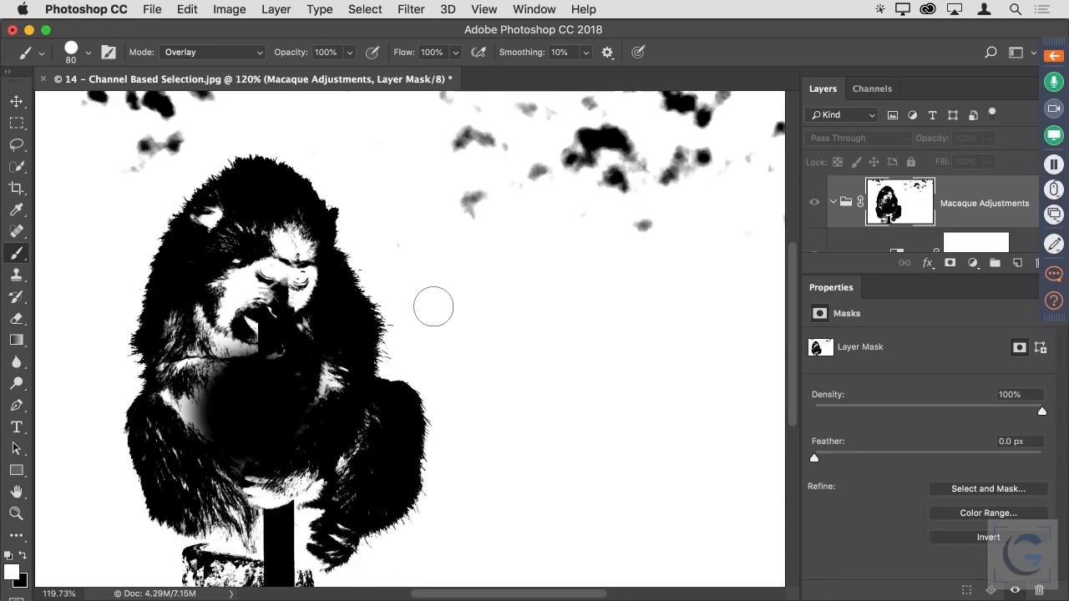
Paint black in Overlay mode over the light fur gaps on the monkey's head, arms and torso.
{"action": "key", "text": "x"}
{"action": "mouse_move", "coordinate": [192, 226]}
{"action": "left_mouse_down"}
{"action": "mouse_move", "coordinate": [229, 209]}
{"action": "mouse_move", "coordinate": [217, 208]}
{"action": "mouse_move", "coordinate": [203, 235]}
{"action": "left_mouse_up"}
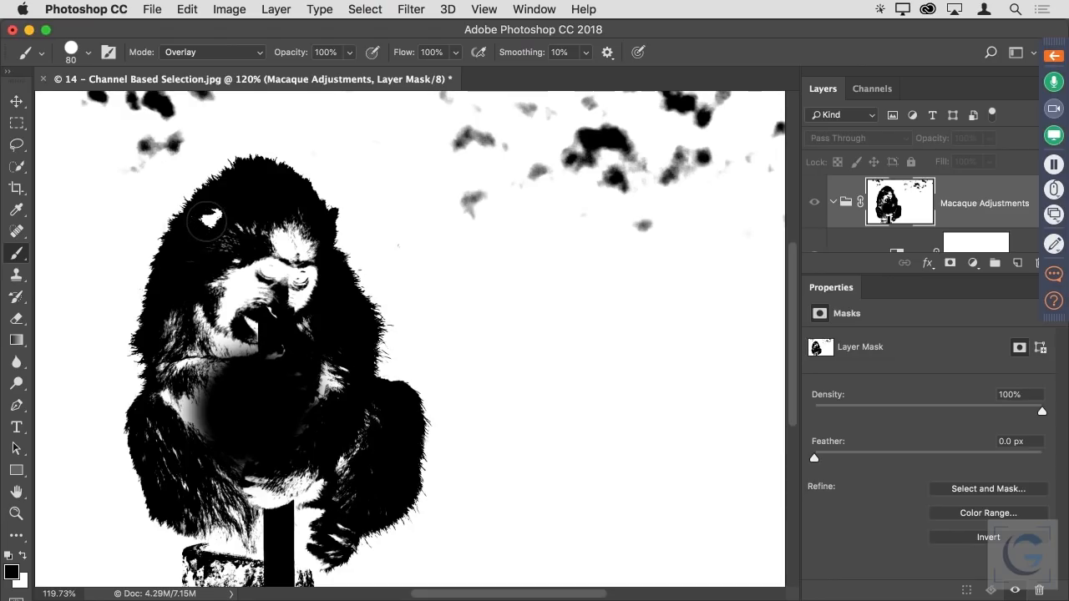
{"action": "mouse_move", "coordinate": [155, 338]}
{"action": "left_mouse_down"}
{"action": "mouse_move", "coordinate": [154, 455]}
{"action": "mouse_move", "coordinate": [157, 425]}
{"action": "mouse_move", "coordinate": [177, 497]}
{"action": "mouse_move", "coordinate": [213, 489]}
{"action": "mouse_move", "coordinate": [190, 518]}
{"action": "mouse_move", "coordinate": [231, 509]}
{"action": "mouse_move", "coordinate": [265, 527]}
{"action": "mouse_move", "coordinate": [231, 493]}
{"action": "mouse_move", "coordinate": [276, 480]}
{"action": "mouse_move", "coordinate": [318, 478]}
{"action": "mouse_move", "coordinate": [268, 492]}
{"action": "mouse_move", "coordinate": [338, 491]}
{"action": "mouse_move", "coordinate": [360, 503]}
{"action": "mouse_move", "coordinate": [296, 551]}
{"action": "mouse_move", "coordinate": [311, 560]}
{"action": "mouse_move", "coordinate": [290, 570]}
{"action": "mouse_move", "coordinate": [218, 555]}
{"action": "mouse_move", "coordinate": [342, 482]}
{"action": "mouse_move", "coordinate": [372, 420]}
{"action": "mouse_move", "coordinate": [337, 405]}
{"action": "mouse_move", "coordinate": [322, 347]}
{"action": "left_mouse_up"}
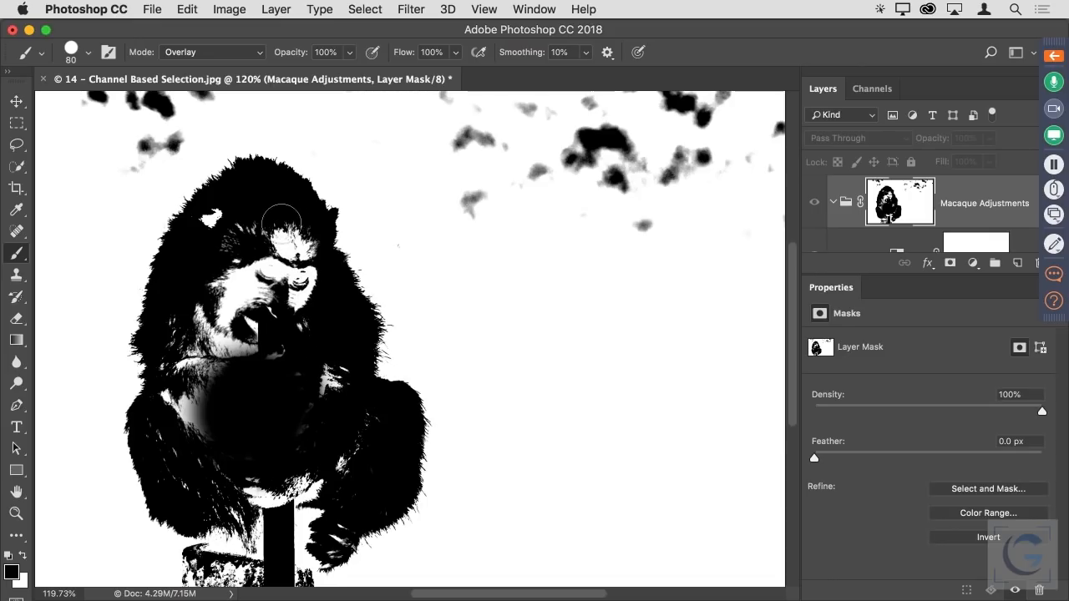
{"action": "mouse_move", "coordinate": [177, 376]}
{"action": "left_mouse_down"}
{"action": "mouse_move", "coordinate": [157, 411]}
{"action": "mouse_move", "coordinate": [171, 483]}
{"action": "mouse_move", "coordinate": [225, 455]}
{"action": "left_mouse_up"}
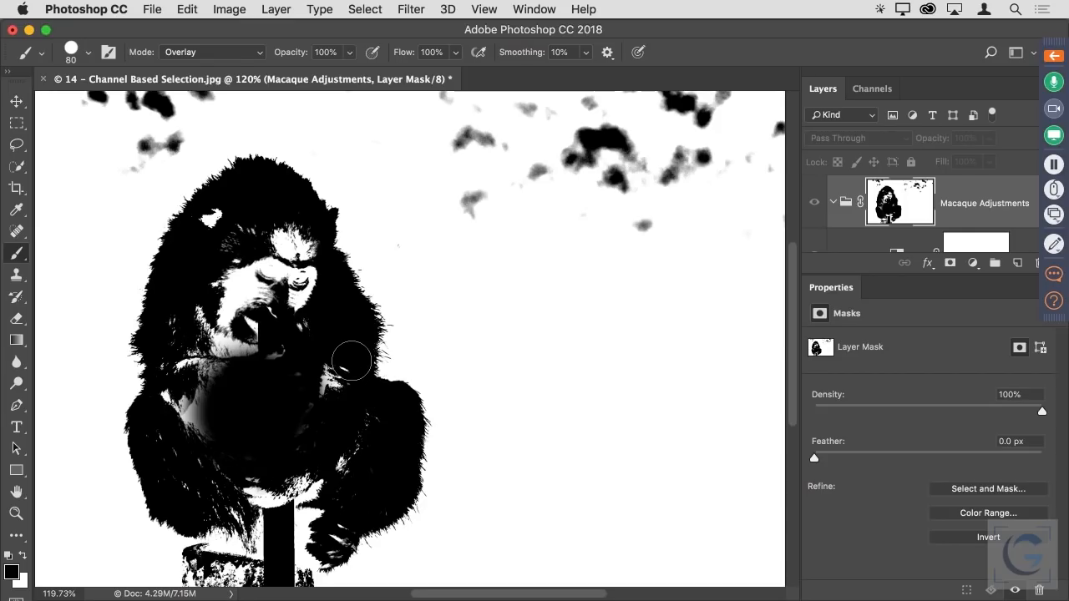
Outline the monkey's interior just inside its fur edge with the Polygonal Lasso, fill it with black, and deselect.
{"action": "key", "text": "super+1"}
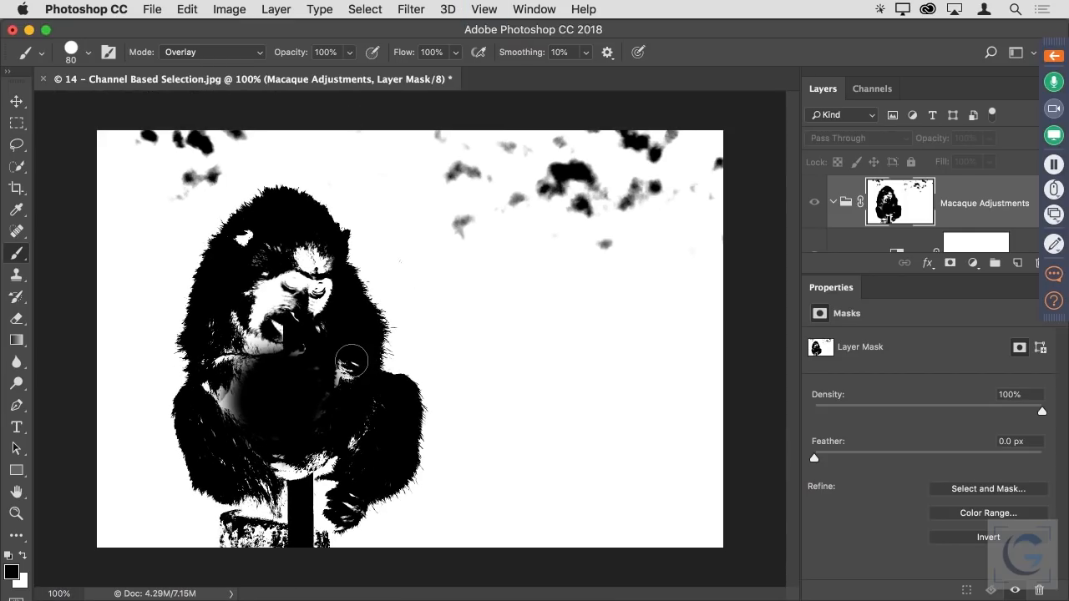
{"action": "left_click_drag", "start_coordinate": [16, 143], "coordinate": [75, 167]}
{"action": "left_click", "coordinate": [274, 205]}
{"action": "left_click", "coordinate": [219, 236]}
{"action": "left_click", "coordinate": [197, 322]}
{"action": "left_click", "coordinate": [197, 387]}
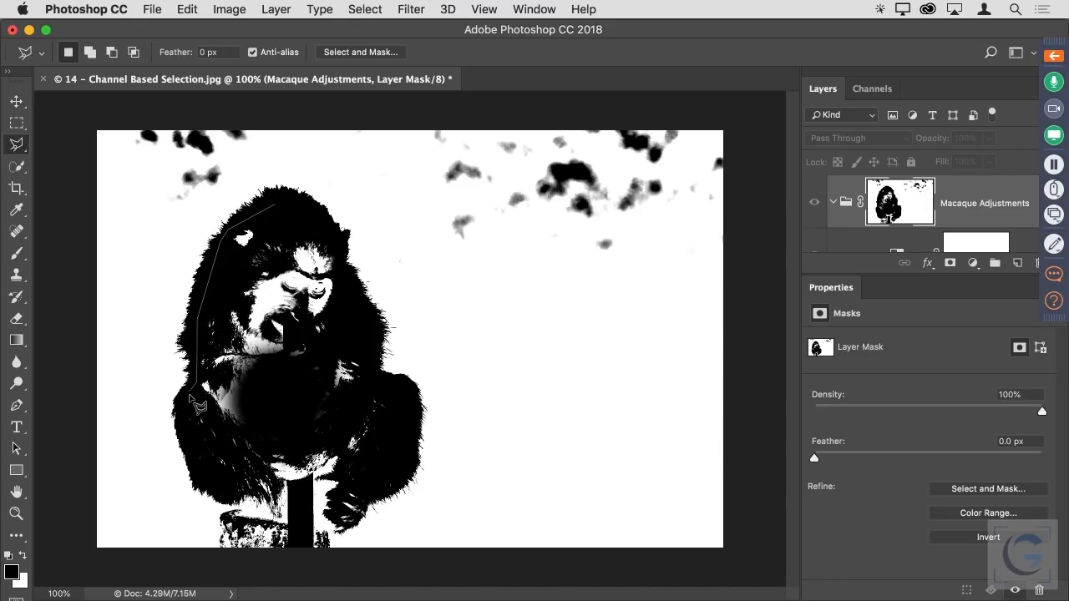
{"action": "left_click", "coordinate": [182, 432]}
{"action": "left_click", "coordinate": [225, 499]}
{"action": "left_click", "coordinate": [368, 511]}
{"action": "left_click", "coordinate": [401, 490]}
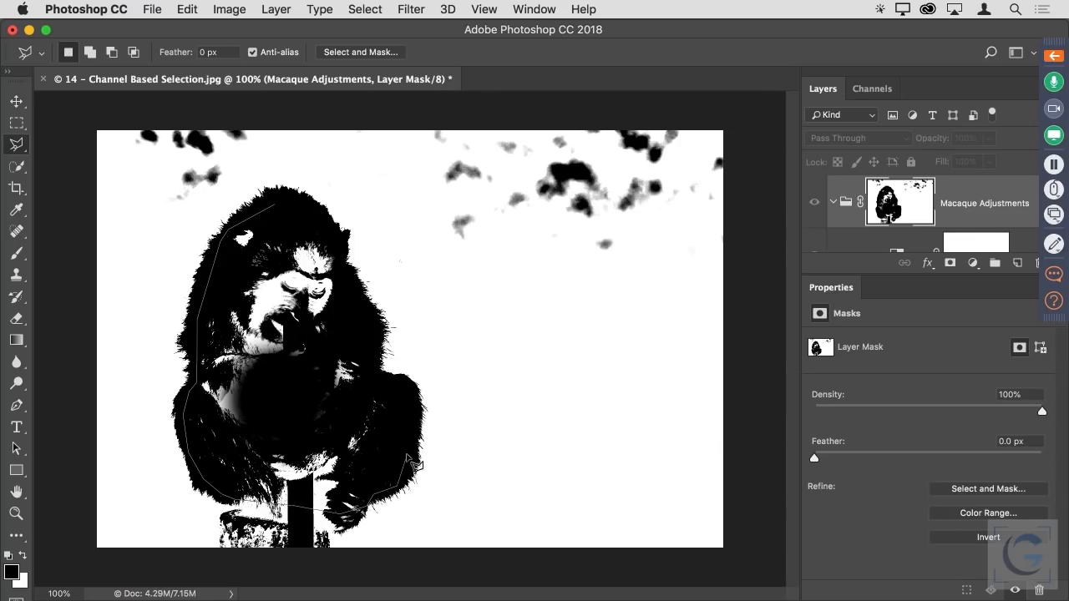
{"action": "left_click", "coordinate": [411, 392]}
{"action": "left_click", "coordinate": [378, 370]}
{"action": "left_click", "coordinate": [370, 330]}
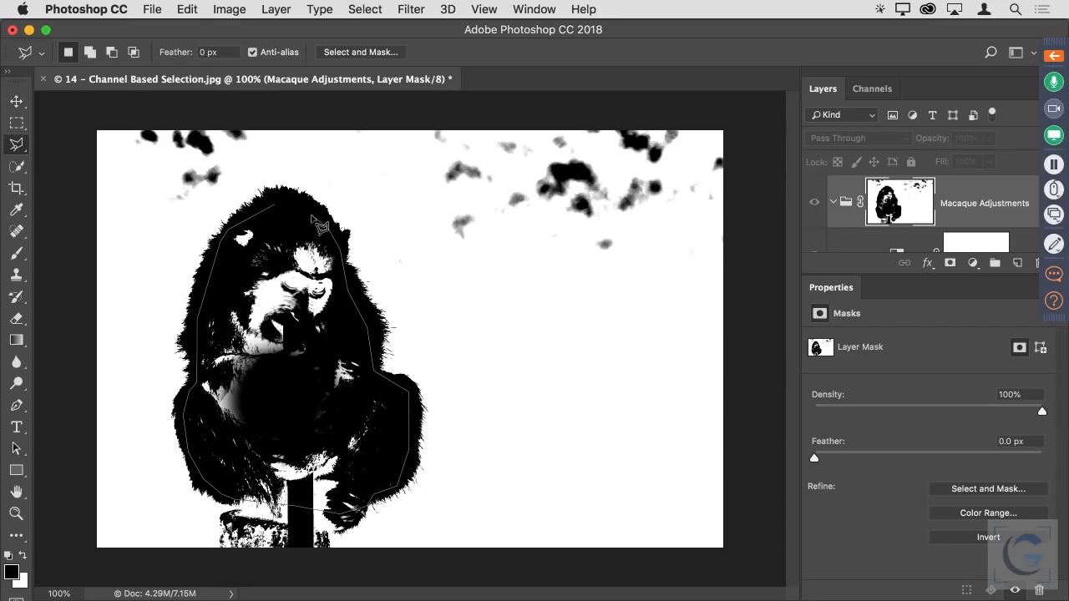
{"action": "left_click", "coordinate": [277, 206]}
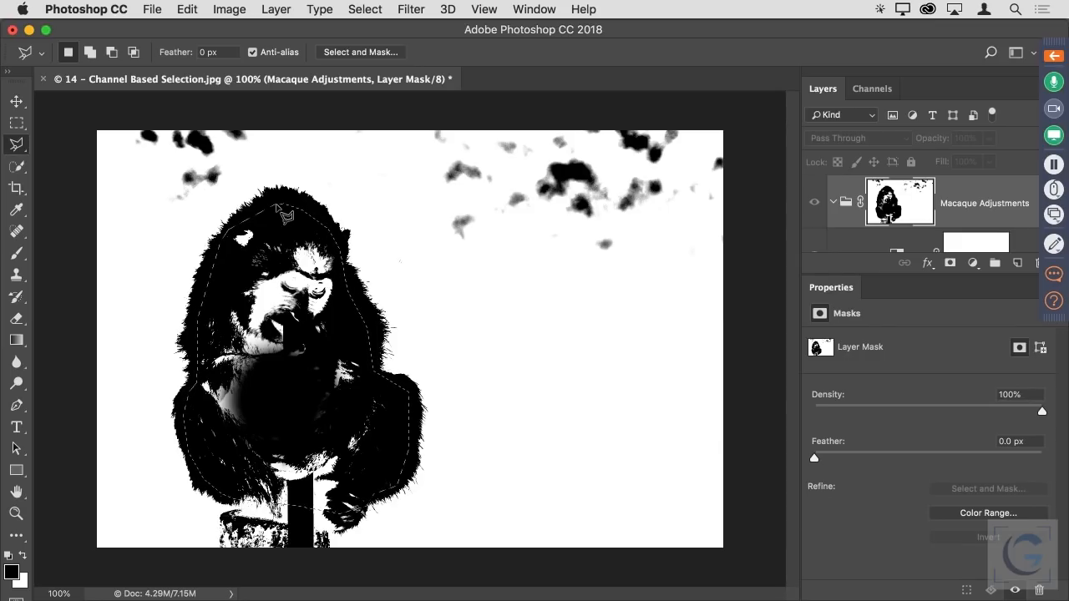
{"action": "key", "text": "alt"}
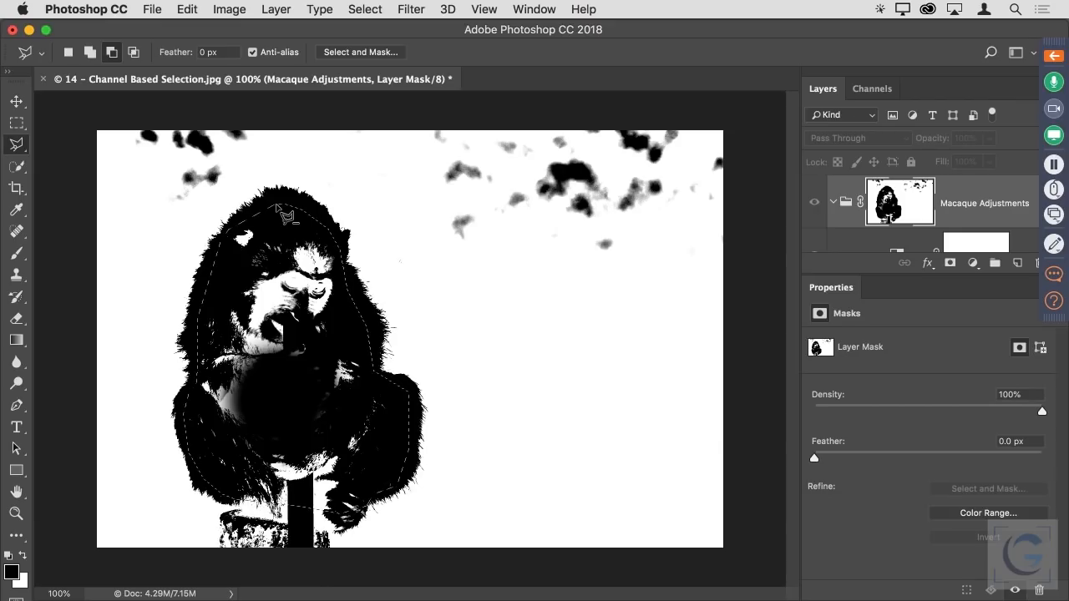
{"action": "key", "text": "alt+BackSpace"}
{"action": "key", "text": "super+d"}
Select the background around the monkey with the Polygonal Lasso, keeping clear of its fur, fill it with white, and deselect.
{"action": "left_click", "coordinate": [206, 545]}
{"action": "left_click", "coordinate": [153, 413]}
{"action": "left_click", "coordinate": [154, 249]}
{"action": "left_click", "coordinate": [236, 183]}
{"action": "left_click", "coordinate": [298, 163]}
{"action": "left_click", "coordinate": [361, 204]}
{"action": "left_click", "coordinate": [399, 275]}
{"action": "left_click", "coordinate": [416, 348]}
{"action": "left_click", "coordinate": [436, 383]}
{"action": "left_click", "coordinate": [440, 445]}
{"action": "left_click", "coordinate": [427, 499]}
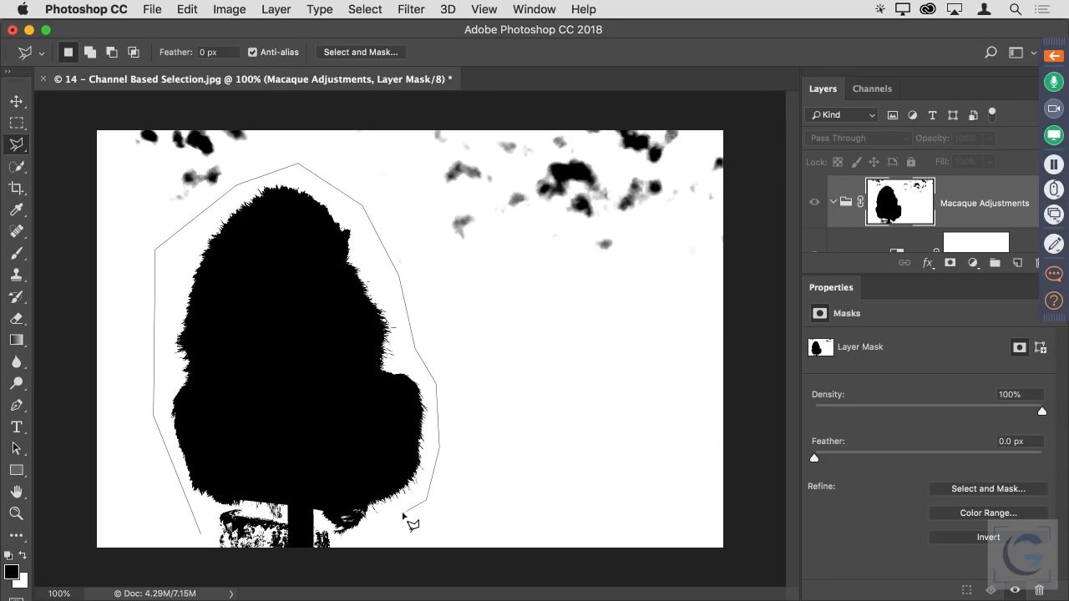
{"action": "left_click", "coordinate": [363, 541]}
{"action": "left_click", "coordinate": [359, 565]}
{"action": "left_click", "coordinate": [755, 564]}
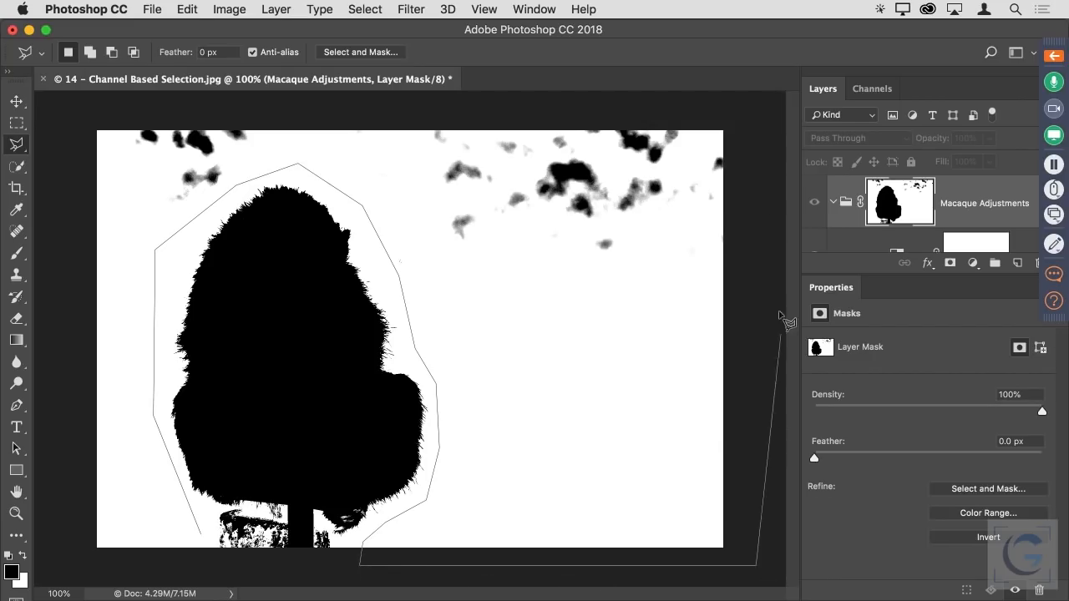
{"action": "left_click", "coordinate": [766, 121]}
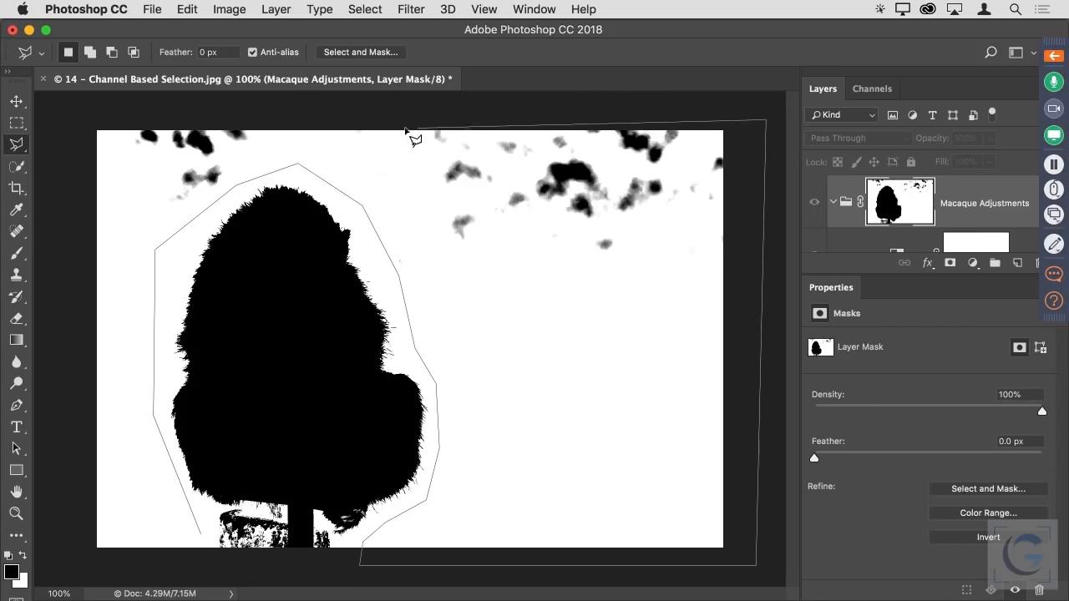
{"action": "left_click", "coordinate": [85, 114]}
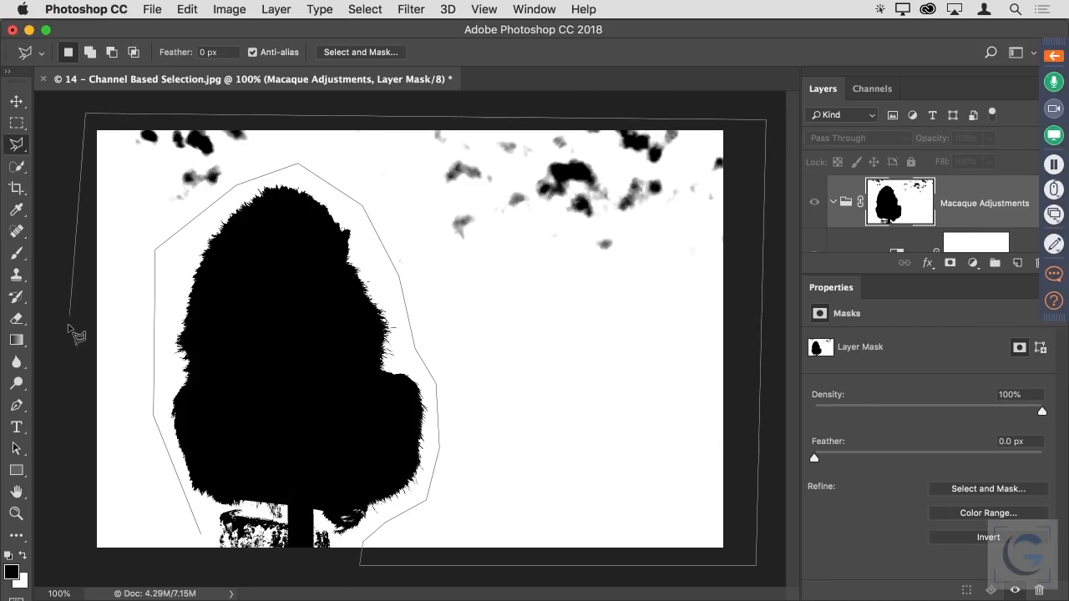
{"action": "left_click", "coordinate": [57, 560]}
{"action": "double_click", "coordinate": [201, 566]}
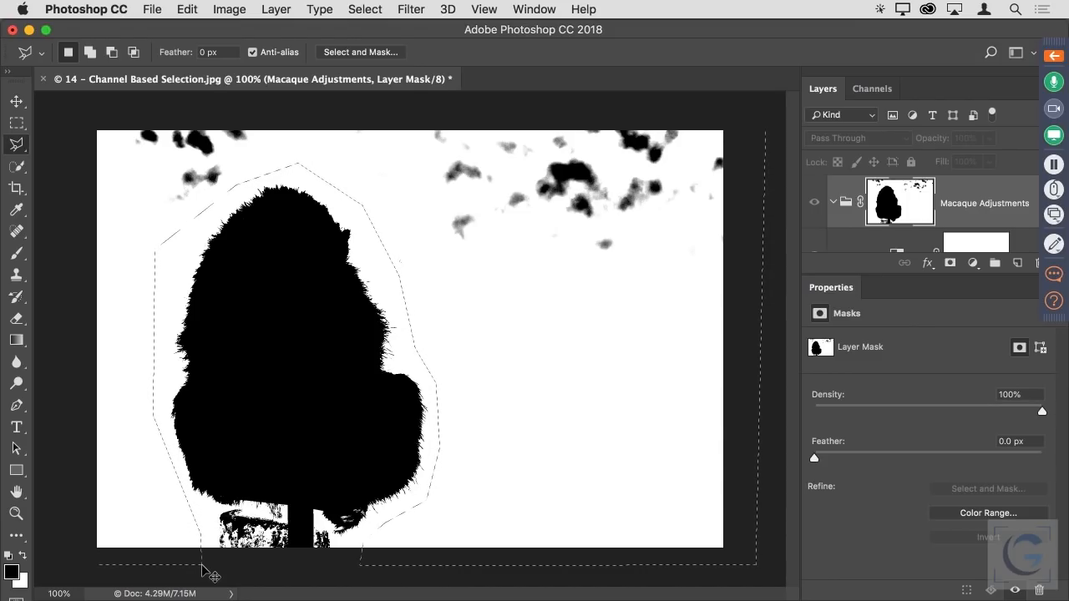
{"action": "key", "text": "super+BackSpace"}
{"action": "key", "text": "super+d"}
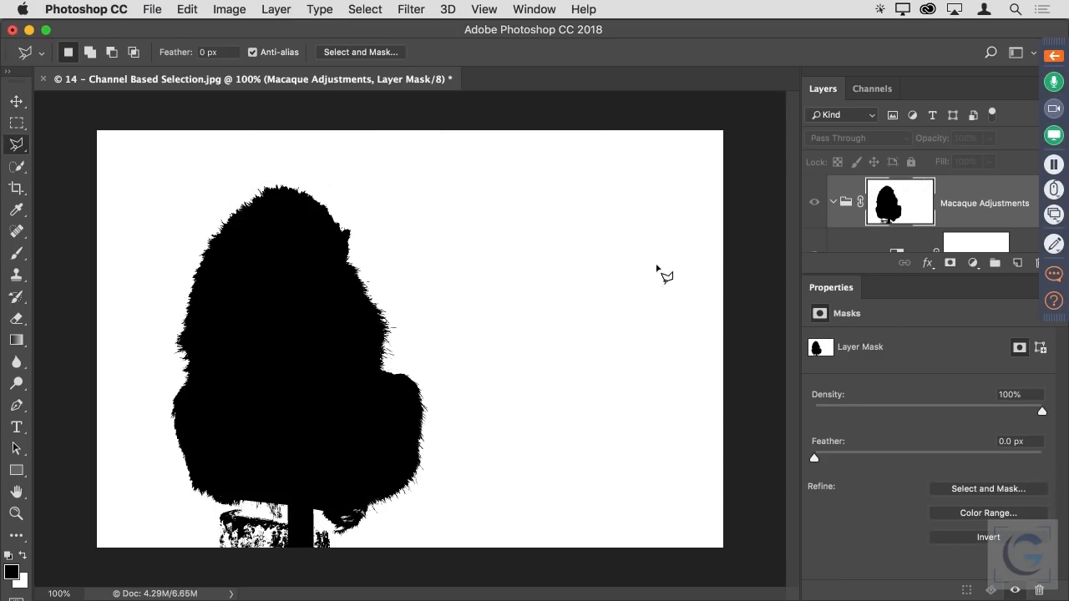
Return from the mask view to the image and lower the shadow point of the Curves adjustment.
{"action": "left_click", "coordinate": [887, 207], "text": "alt"}
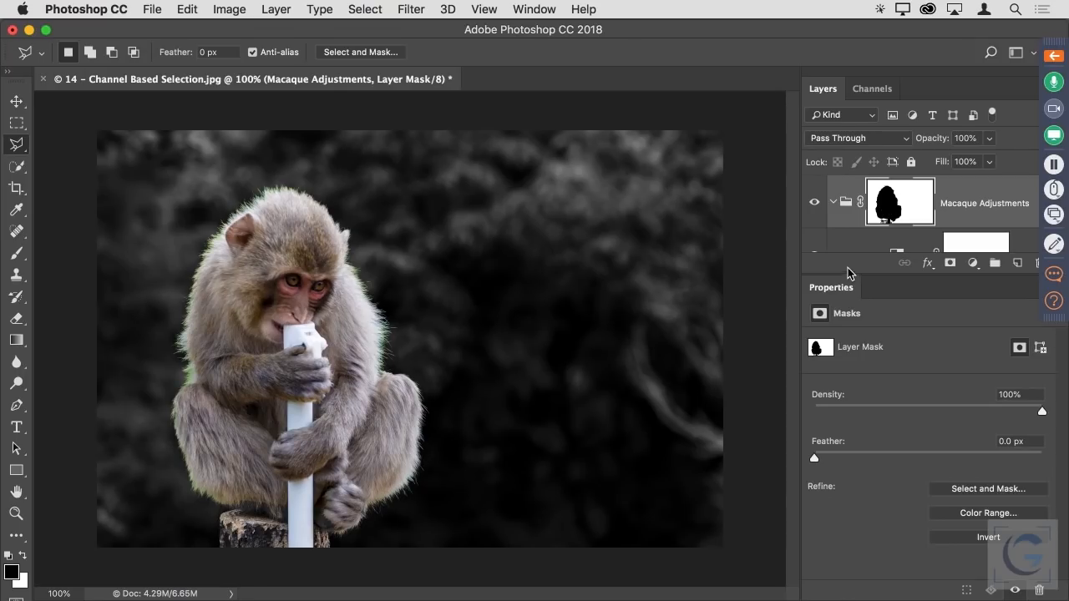
{"action": "left_click_drag", "start_coordinate": [849, 275], "coordinate": [870, 416]}
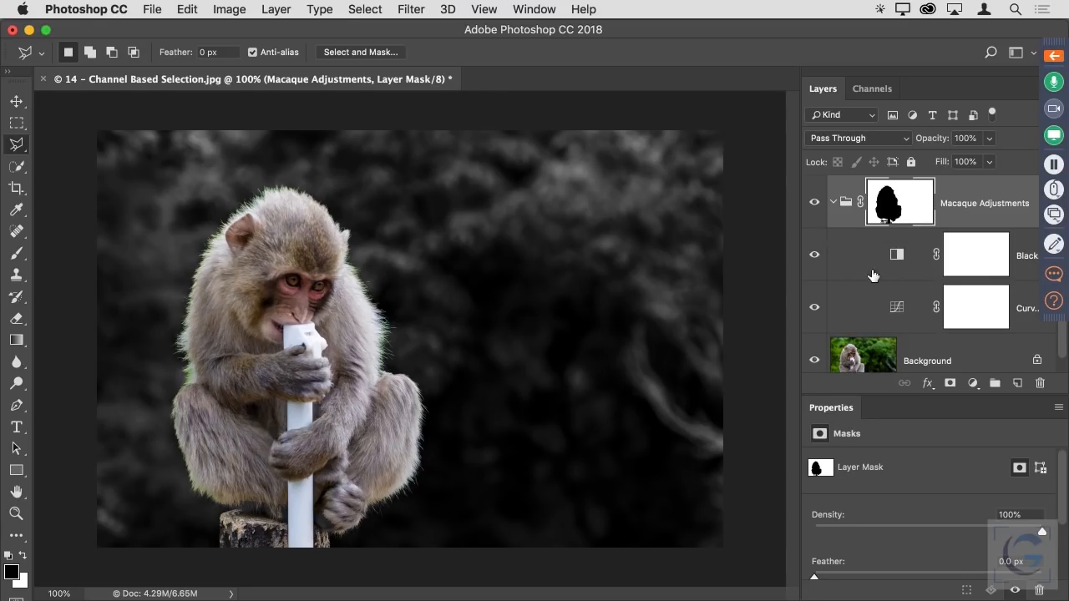
{"action": "left_click", "coordinate": [890, 307]}
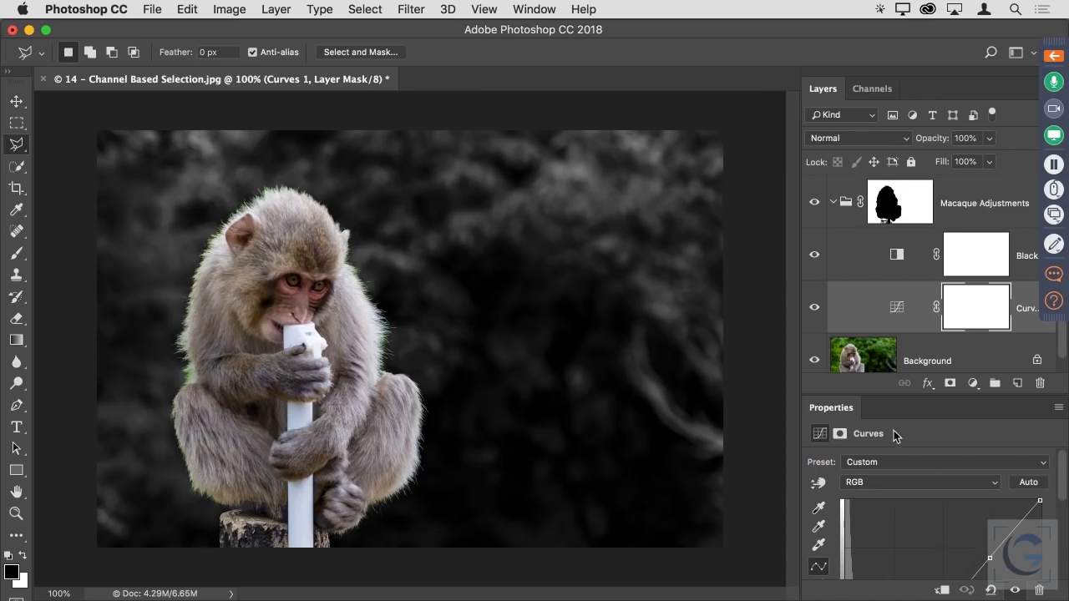
{"action": "left_click_drag", "start_coordinate": [881, 397], "coordinate": [894, 268]}
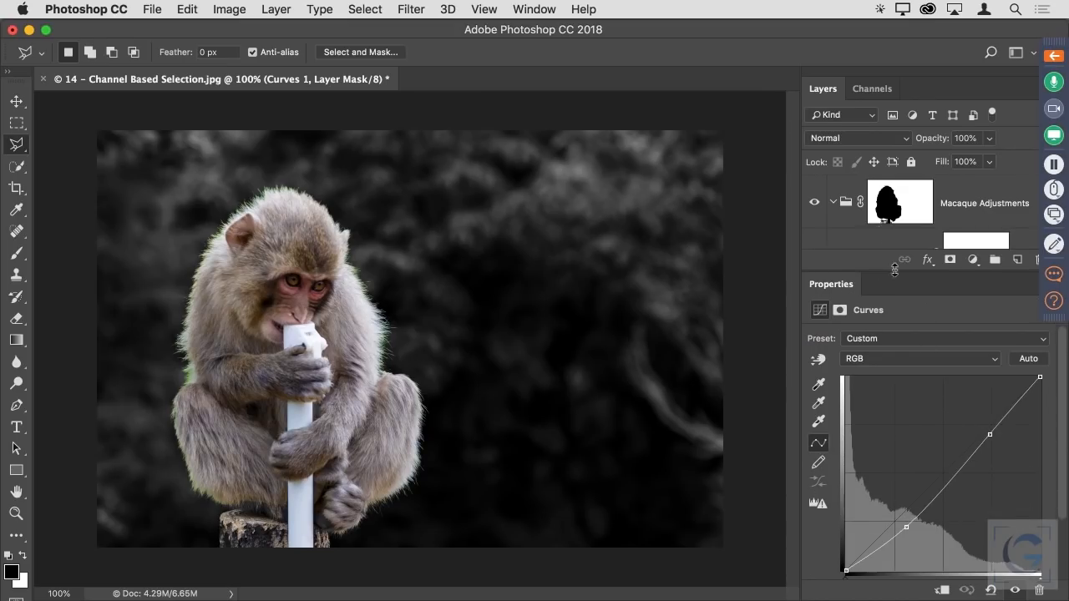
{"action": "mouse_move", "coordinate": [909, 531]}
{"action": "left_mouse_down"}
{"action": "mouse_move", "coordinate": [885, 484]}
{"action": "mouse_move", "coordinate": [915, 554]}
{"action": "mouse_move", "coordinate": [890, 491]}
{"action": "mouse_move", "coordinate": [909, 551]}
{"action": "mouse_move", "coordinate": [907, 541]}
{"action": "left_mouse_up"}
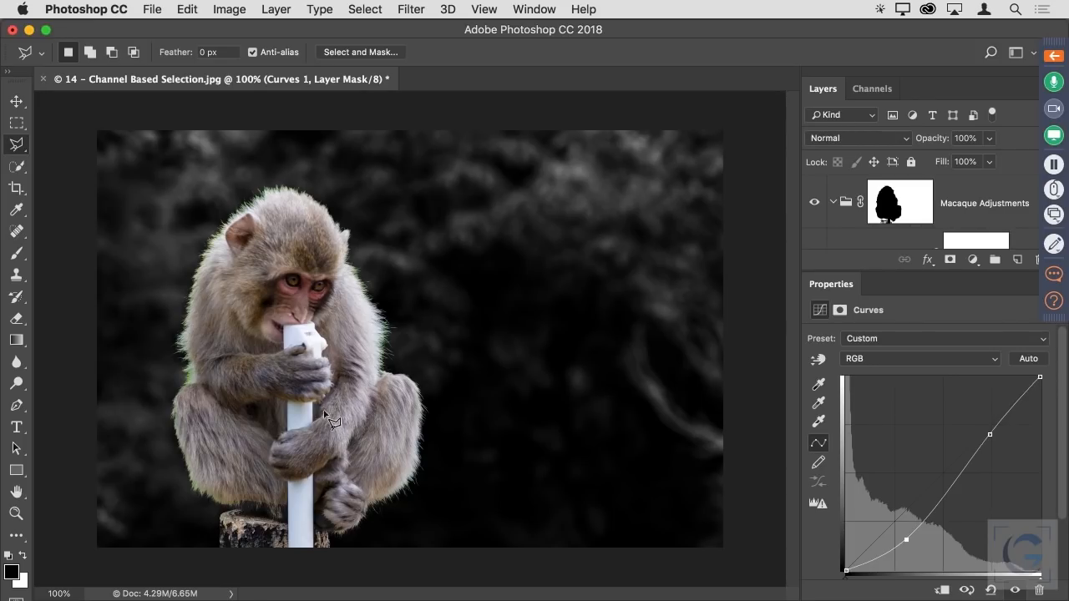
Collapse the Macaque Adjustments group, add a new layer above it, and set the layer's blend mode to Color.
{"action": "left_click_drag", "start_coordinate": [187, 376], "coordinate": [309, 397]}
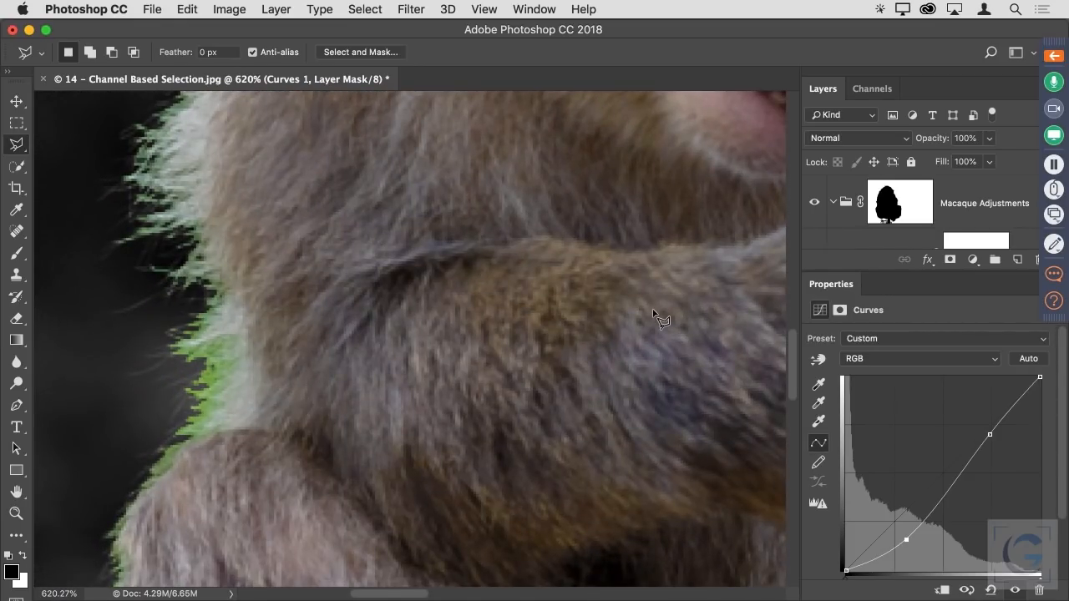
{"action": "key", "text": "super+0"}
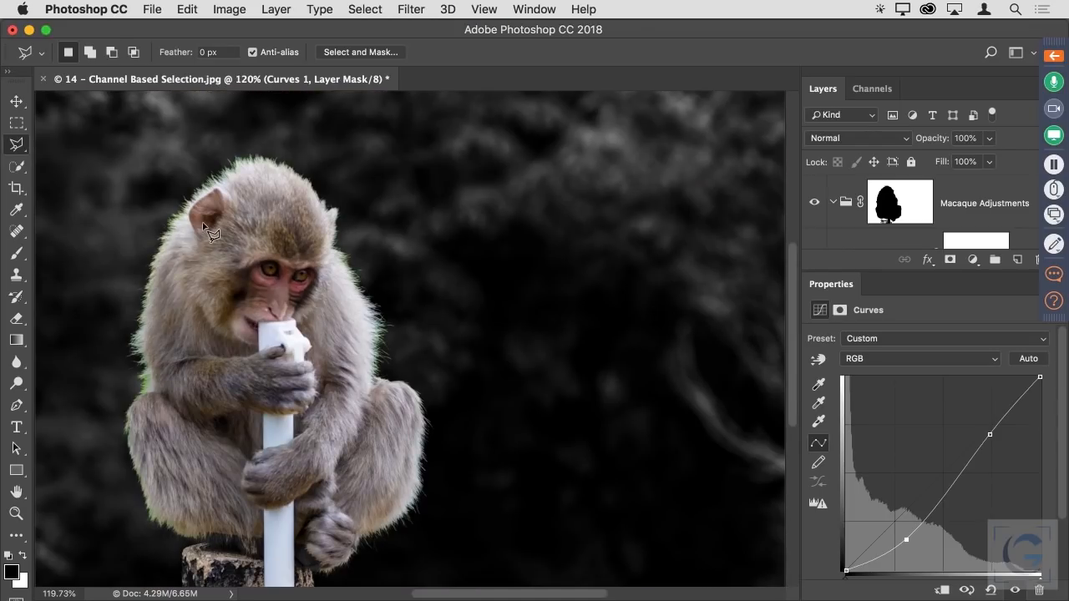
{"action": "left_click_drag", "start_coordinate": [372, 340], "coordinate": [461, 369]}
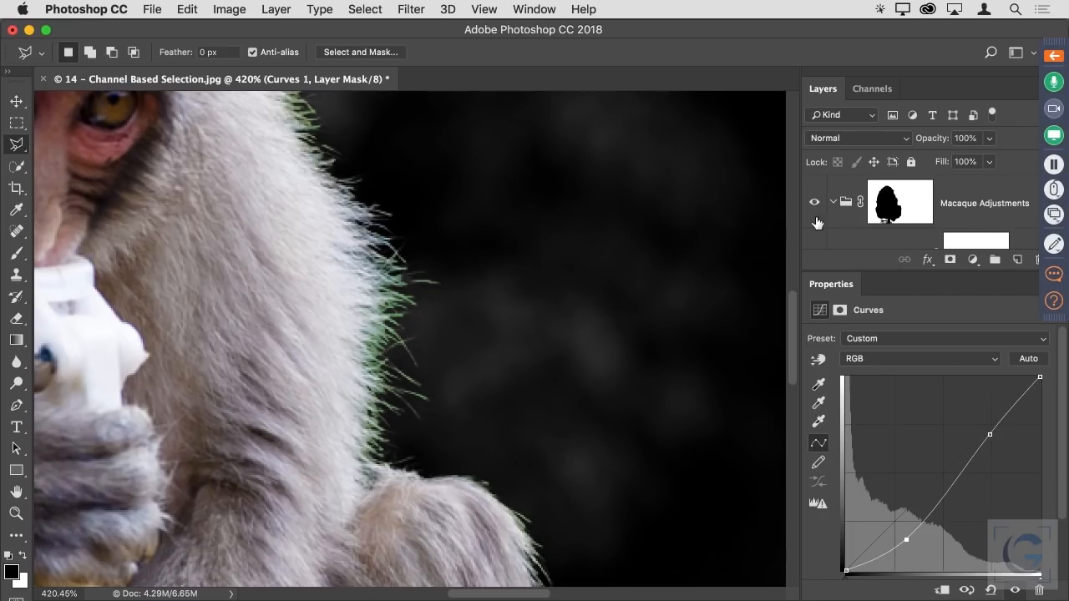
{"action": "left_click", "coordinate": [833, 203]}
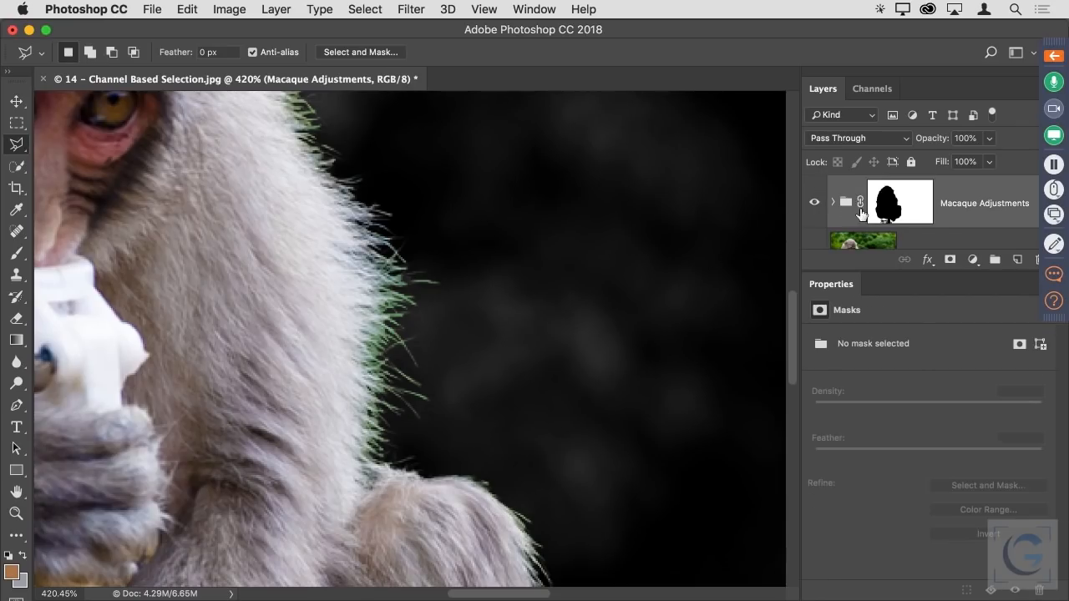
{"action": "left_click", "coordinate": [1016, 261]}
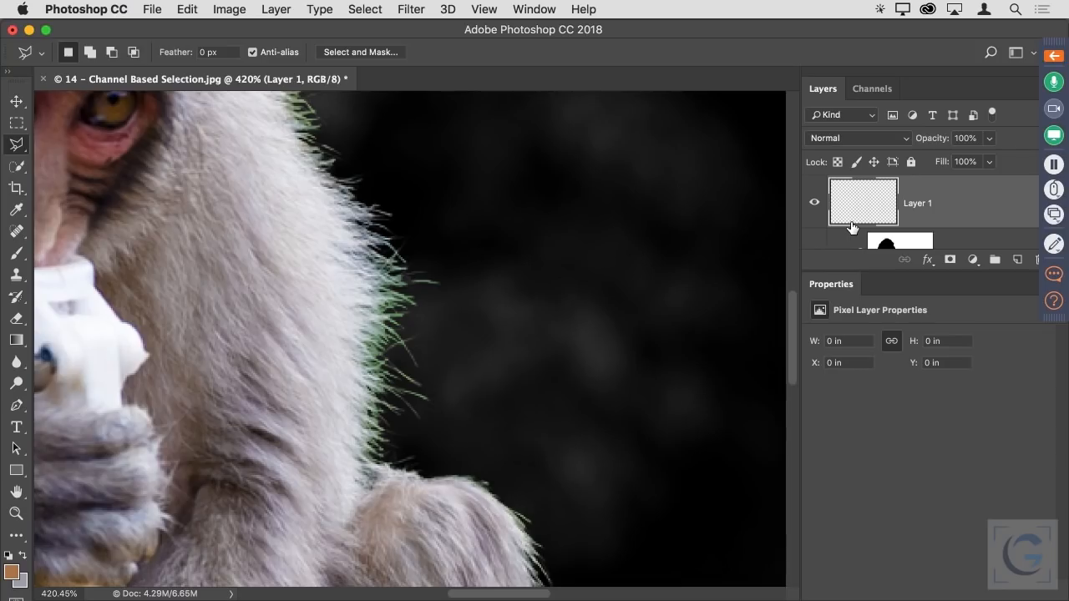
{"action": "left_click", "coordinate": [843, 142]}
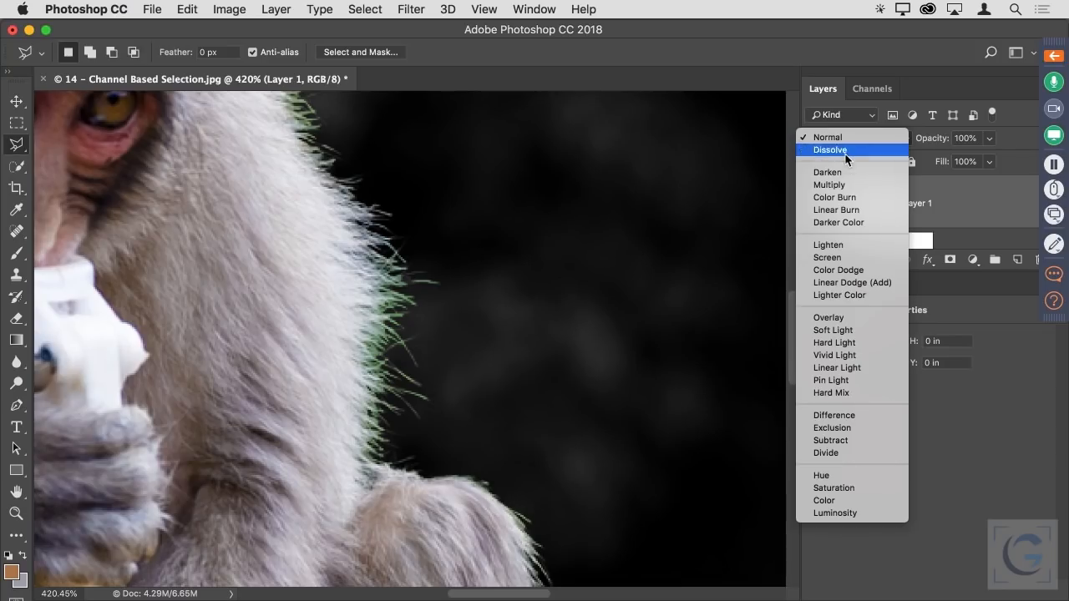
{"action": "left_click", "coordinate": [836, 501]}
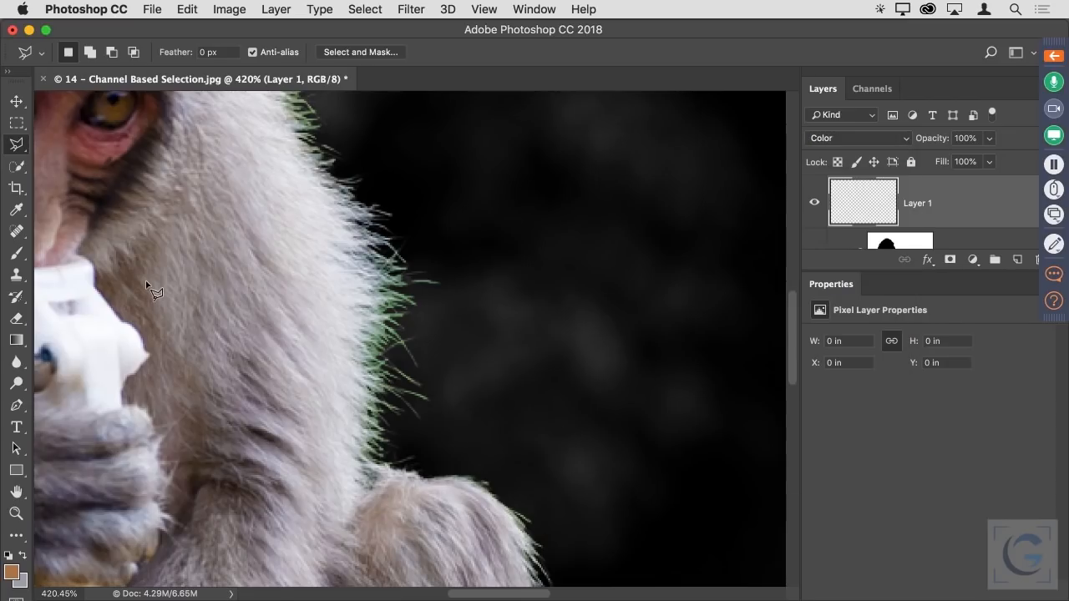
Choose the Brush tool at size 20 and sample a brownish tone from the monkey's fur as the foreground color.
{"action": "key", "text": "b"}
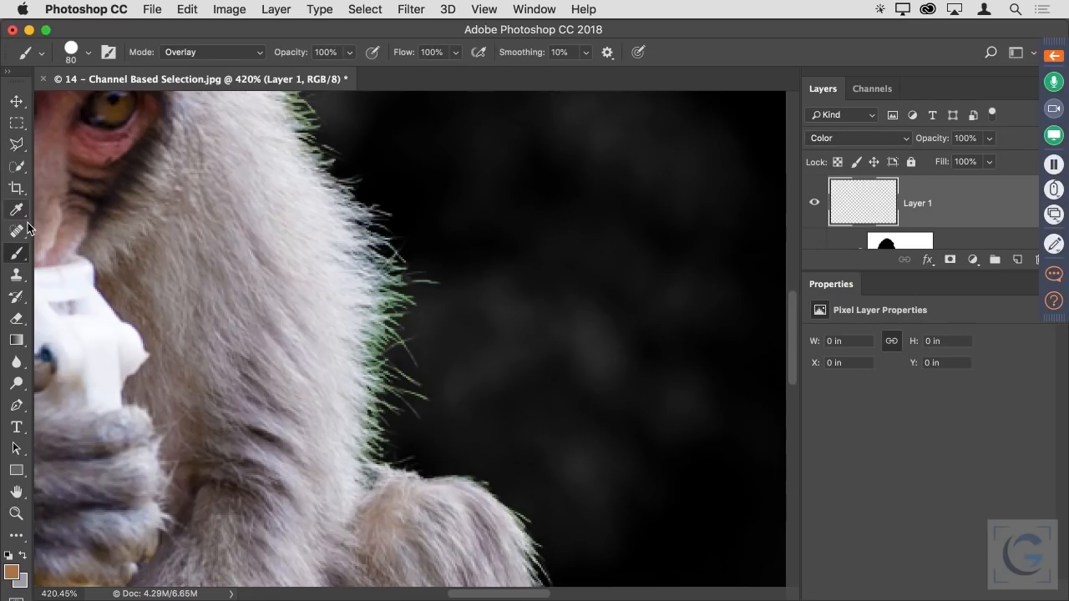
{"action": "key", "text": "bracketleft"}
{"action": "key", "text": "bracketleft"}
{"action": "key", "text": "bracketleft"}
{"action": "key", "text": "bracketleft"}
{"action": "key", "text": "bracketleft"}
{"action": "key", "text": "bracketleft"}
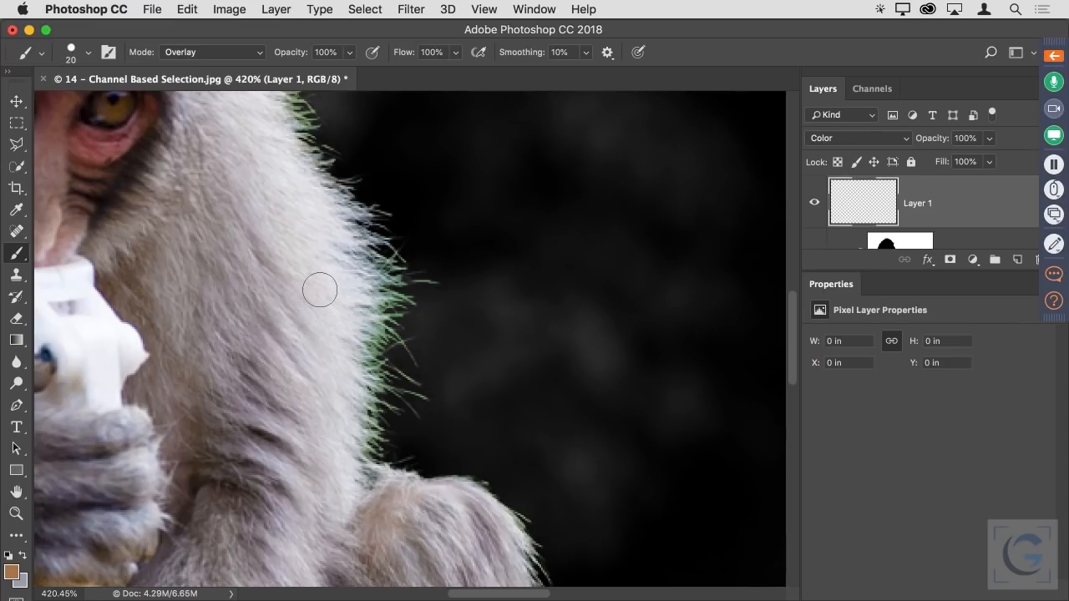
{"action": "left_click", "coordinate": [321, 283], "text": "alt"}
{"action": "left_click", "coordinate": [133, 282], "text": "alt"}
Set the brush's mode to Normal and paint the sampled color over the green fur fringe along the monkey's shoulder and back edge.
{"action": "left_click", "coordinate": [245, 50]}
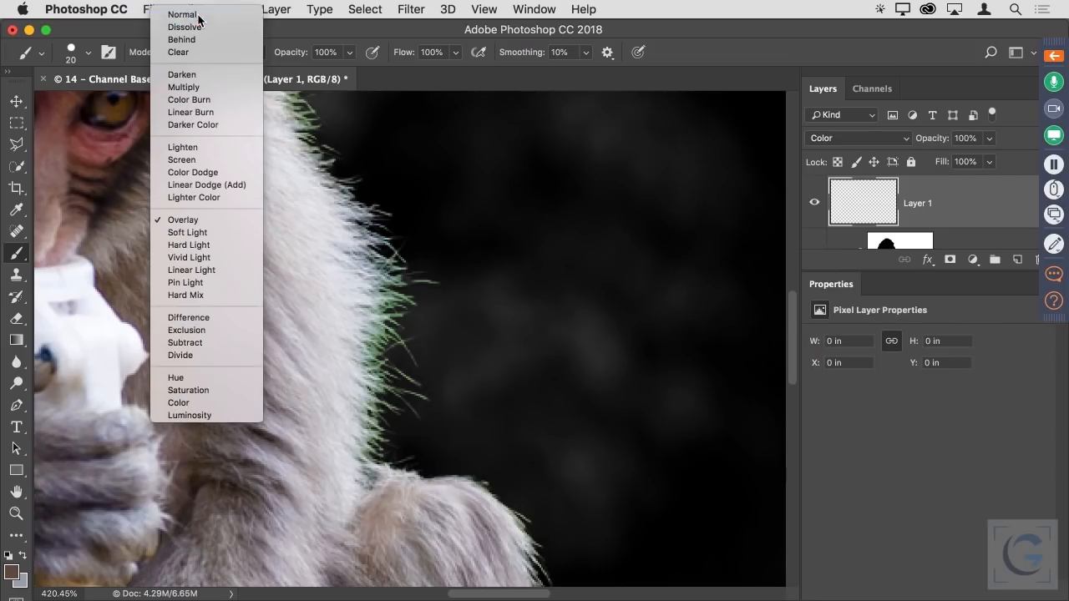
{"action": "left_click", "coordinate": [198, 17]}
{"action": "mouse_move", "coordinate": [360, 334]}
{"action": "left_mouse_down"}
{"action": "mouse_move", "coordinate": [362, 376]}
{"action": "mouse_move", "coordinate": [368, 335]}
{"action": "left_mouse_up"}
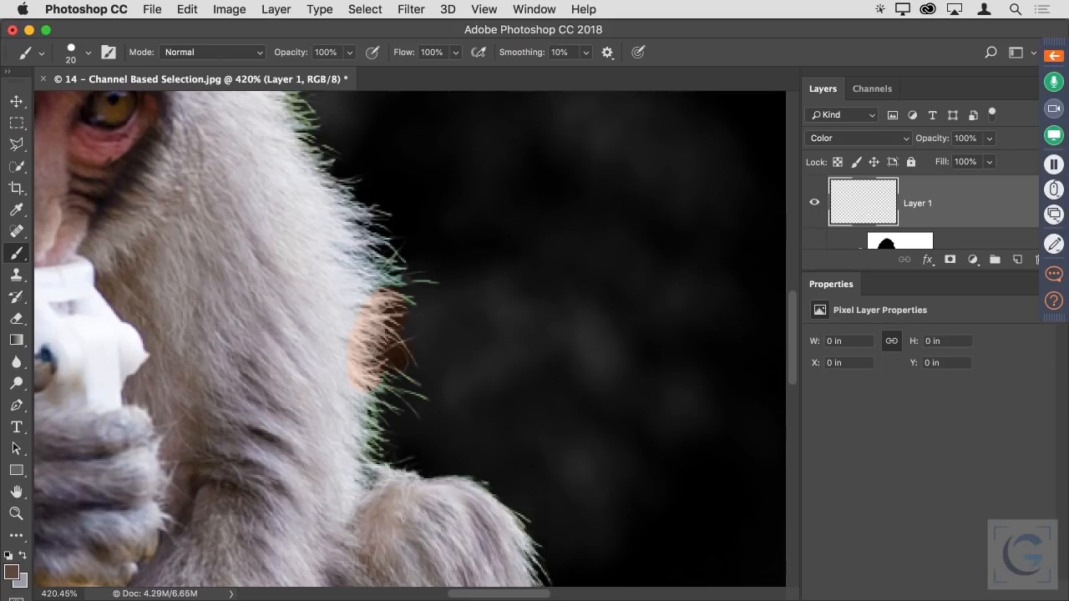
{"action": "mouse_move", "coordinate": [384, 414]}
{"action": "left_mouse_down"}
{"action": "mouse_move", "coordinate": [367, 467]}
{"action": "mouse_move", "coordinate": [392, 447]}
{"action": "left_mouse_up"}
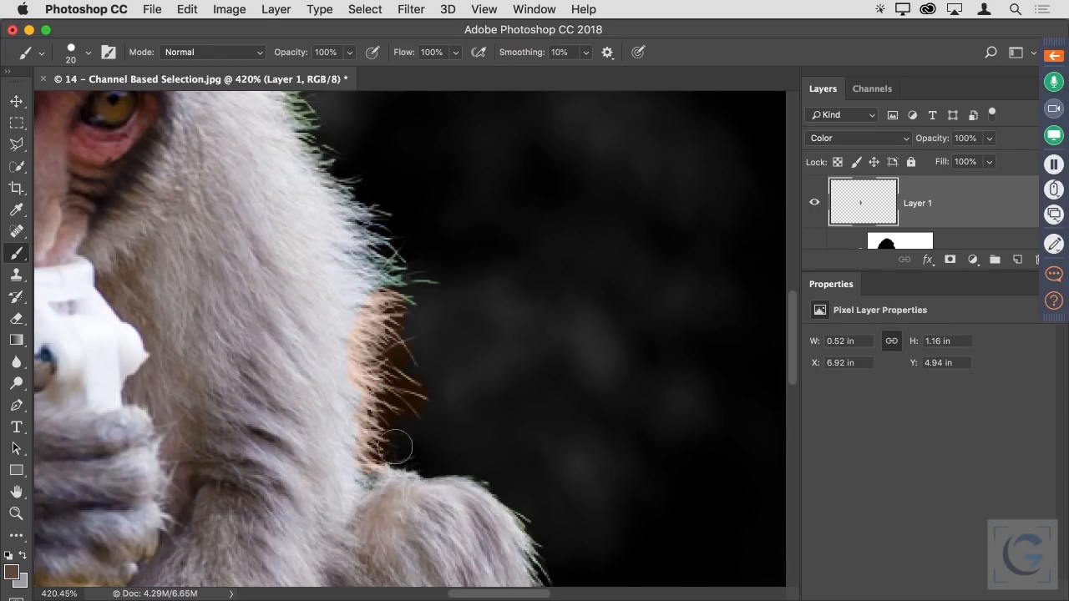
Try clipping the Color-mode layer to the group beneath it, release the clipping, and view the whole image.
{"action": "left_click", "coordinate": [855, 232], "text": "alt"}
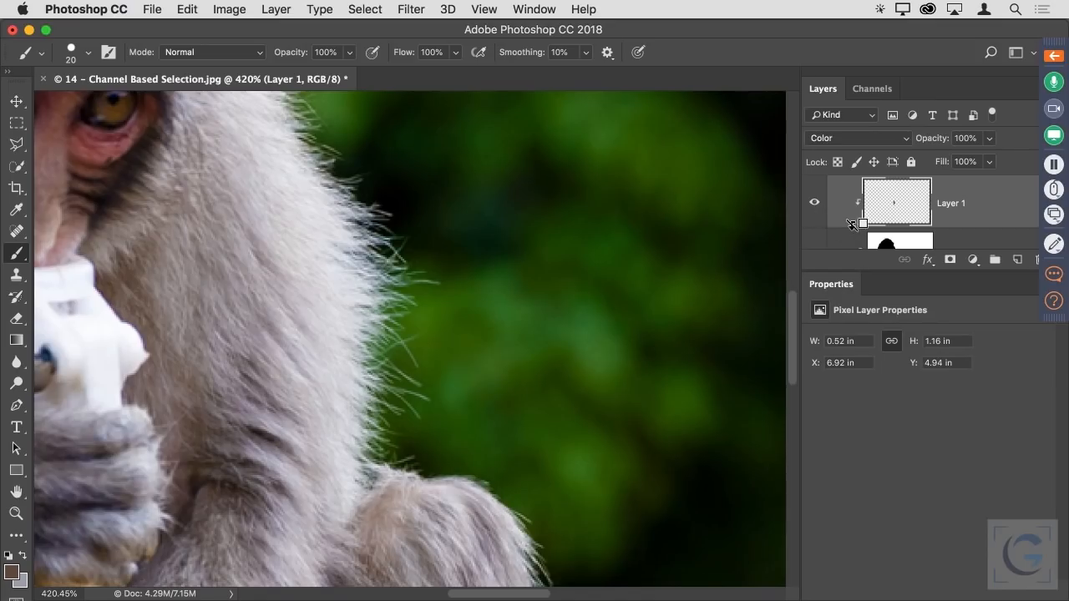
{"action": "left_click", "coordinate": [860, 228], "text": "alt"}
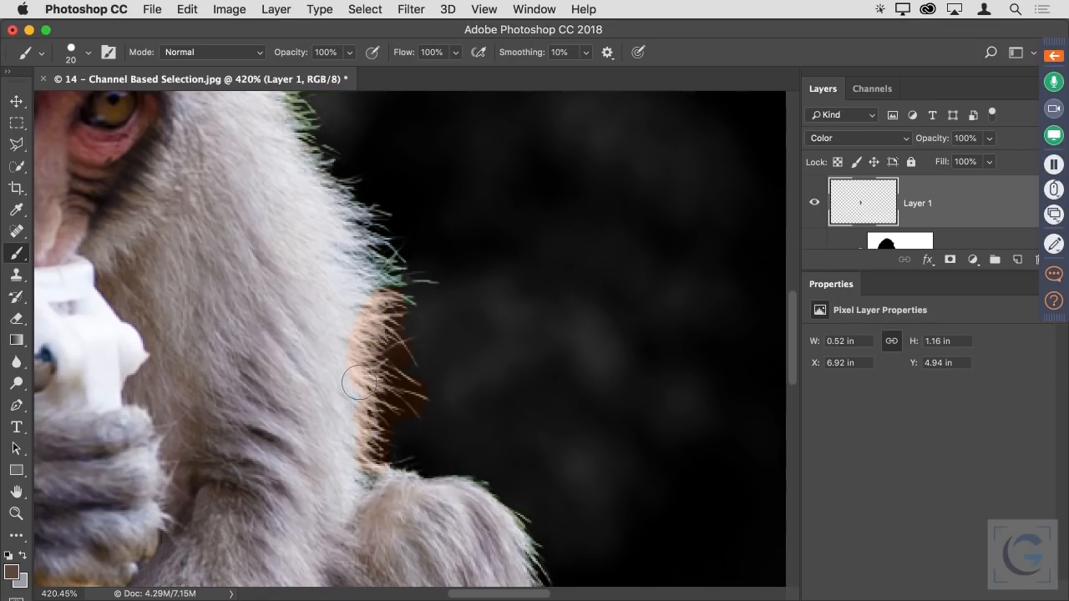
{"action": "key", "text": "super+0"}
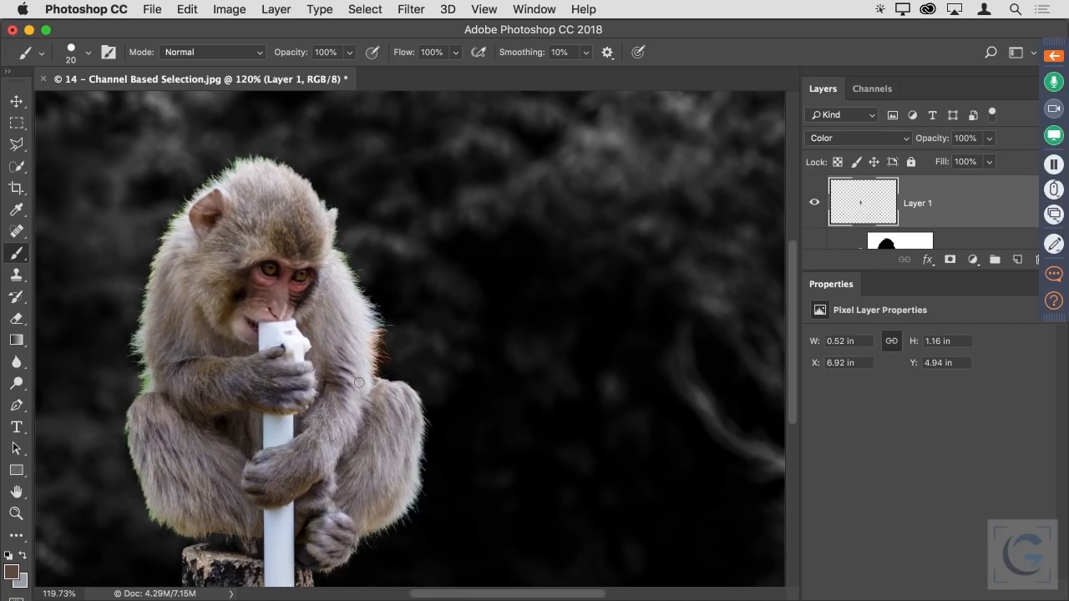
Open 09 - Strong Color Cast Removal.jpg and duplicate its Background layer.
{"action": "key", "text": "super+o"}
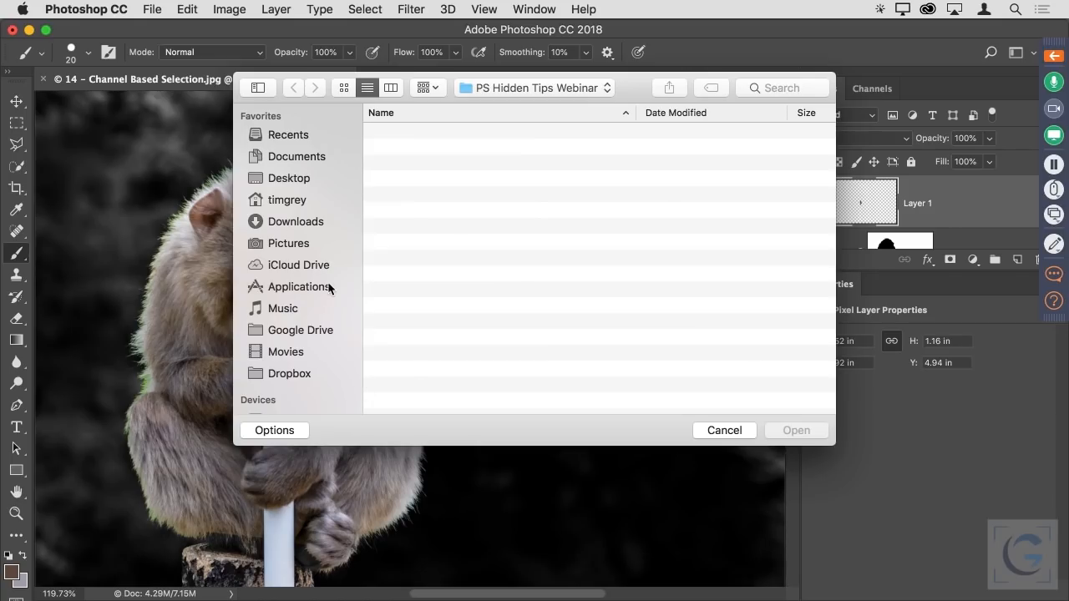
{"action": "left_click", "coordinate": [501, 261]}
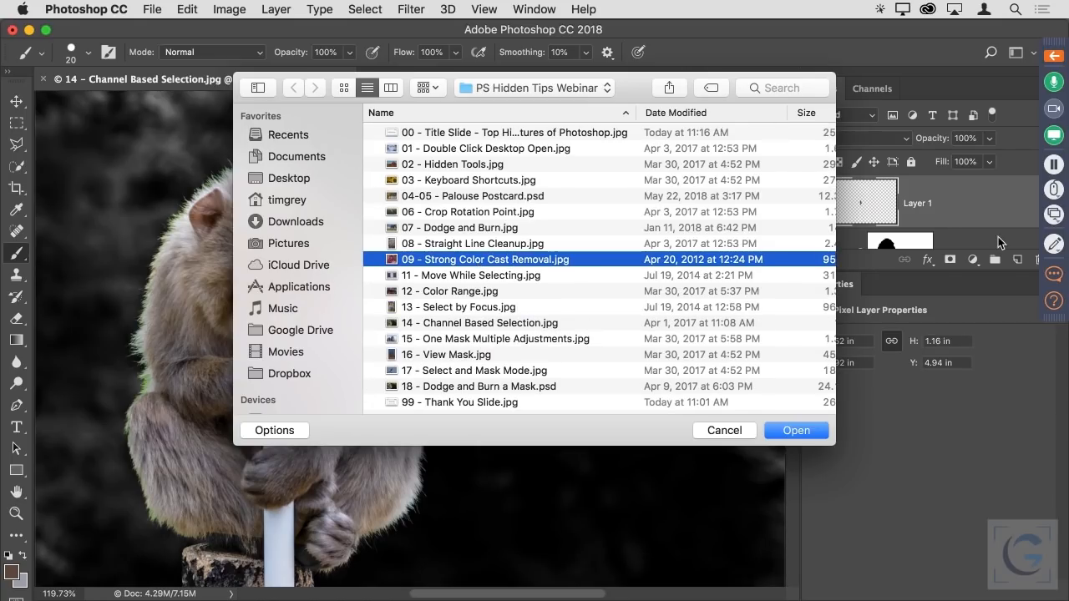
{"action": "key", "text": "Return"}
{"action": "left_click_drag", "start_coordinate": [872, 217], "coordinate": [1015, 259]}
Apply the Average blur filter to the duplicated background layer and invert the resulting color.
{"action": "left_click", "coordinate": [410, 10]}
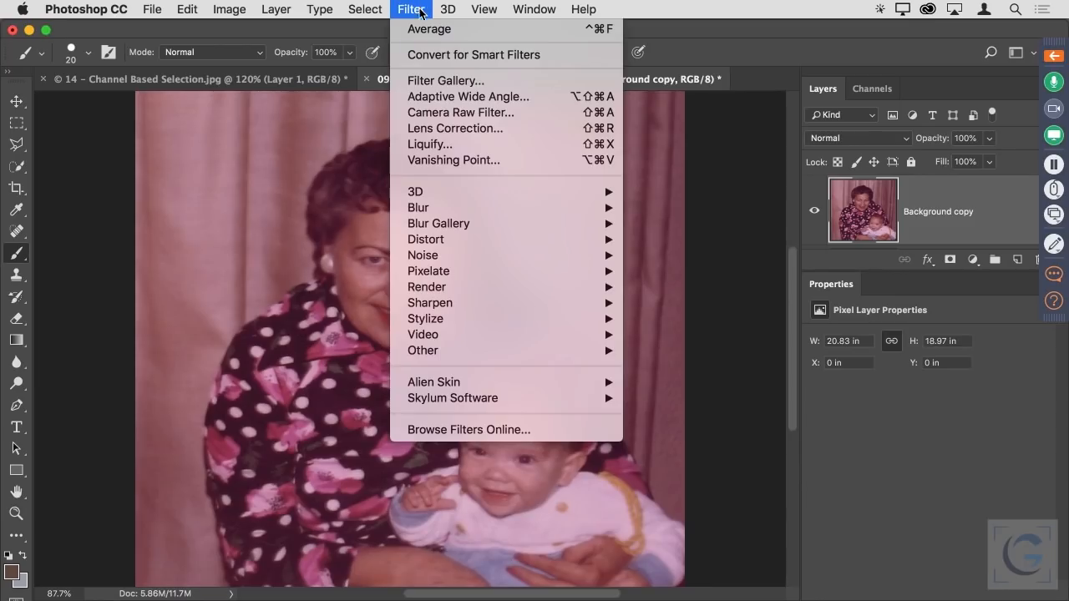
{"action": "mouse_move", "coordinate": [539, 208]}
{"action": "left_click", "coordinate": [664, 210]}
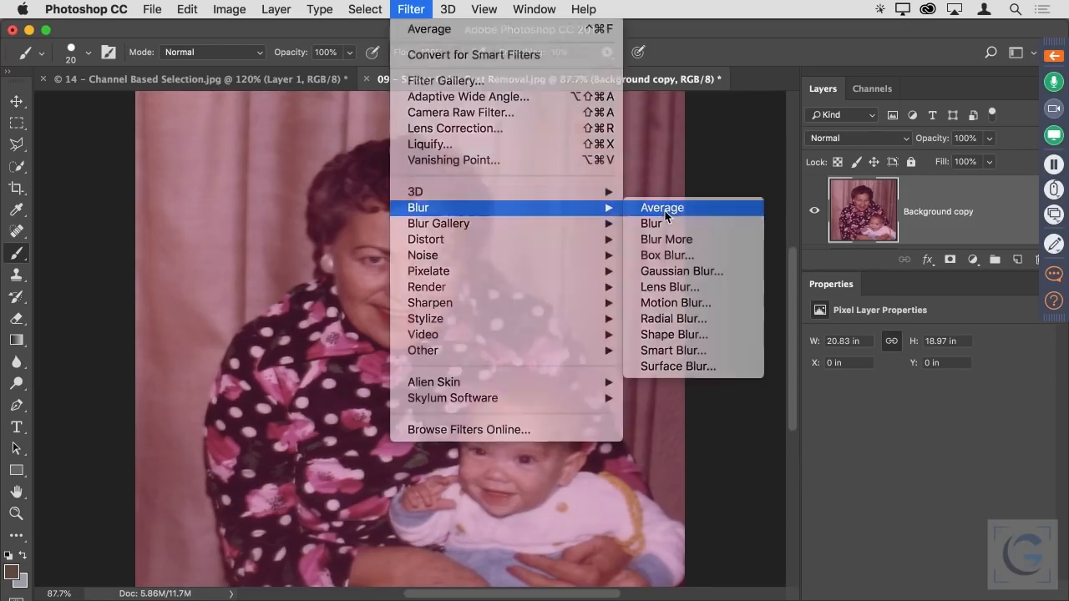
{"action": "key", "text": "super+i"}
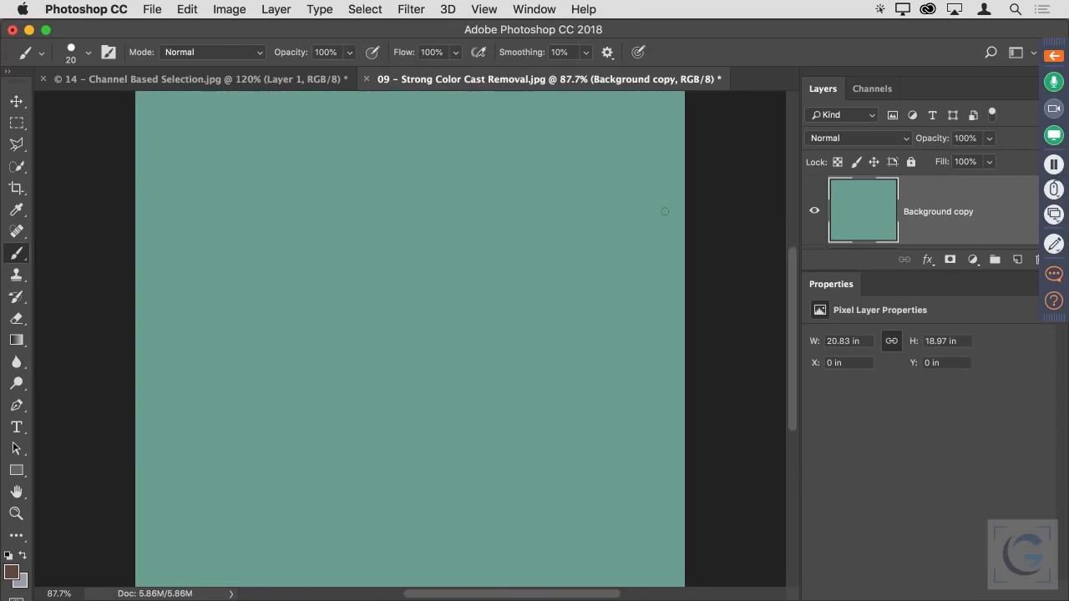
Set the inverted average layer's blend mode to Color and its opacity to 49%.
{"action": "left_click", "coordinate": [890, 140]}
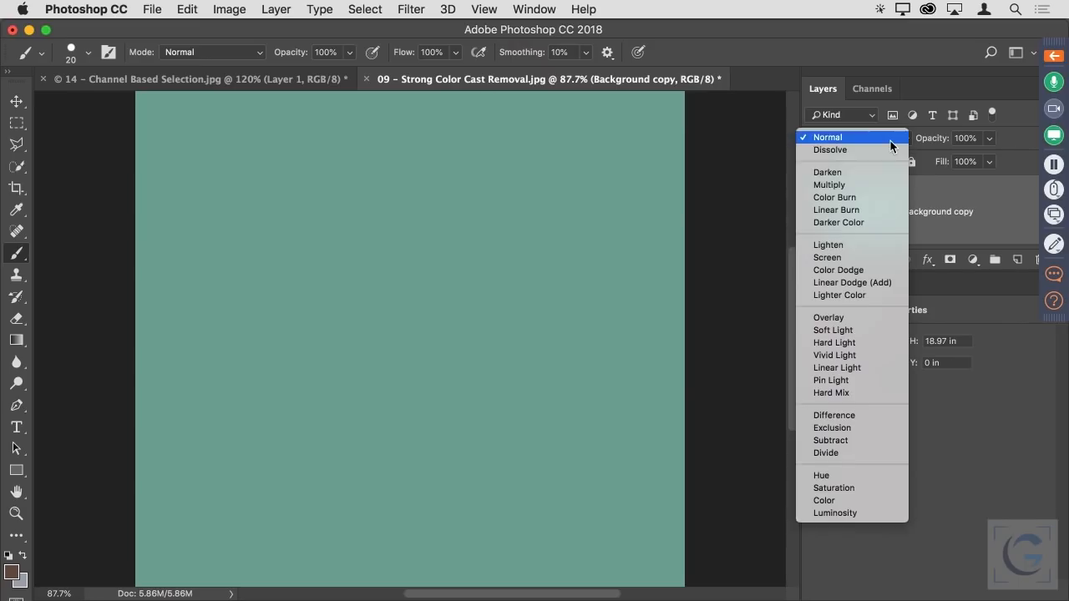
{"action": "left_click", "coordinate": [866, 501]}
{"action": "left_click_drag", "start_coordinate": [930, 138], "coordinate": [888, 139]}
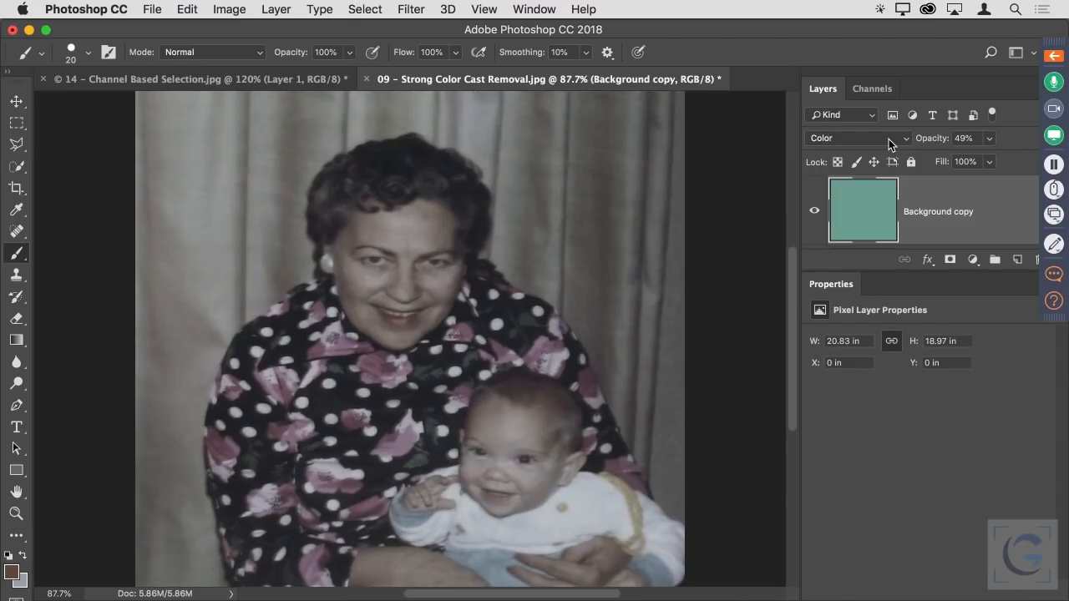
Add a Vibrance adjustment layer with Vibrance at +47 and raise its Saturation.
{"action": "left_click", "coordinate": [971, 260]}
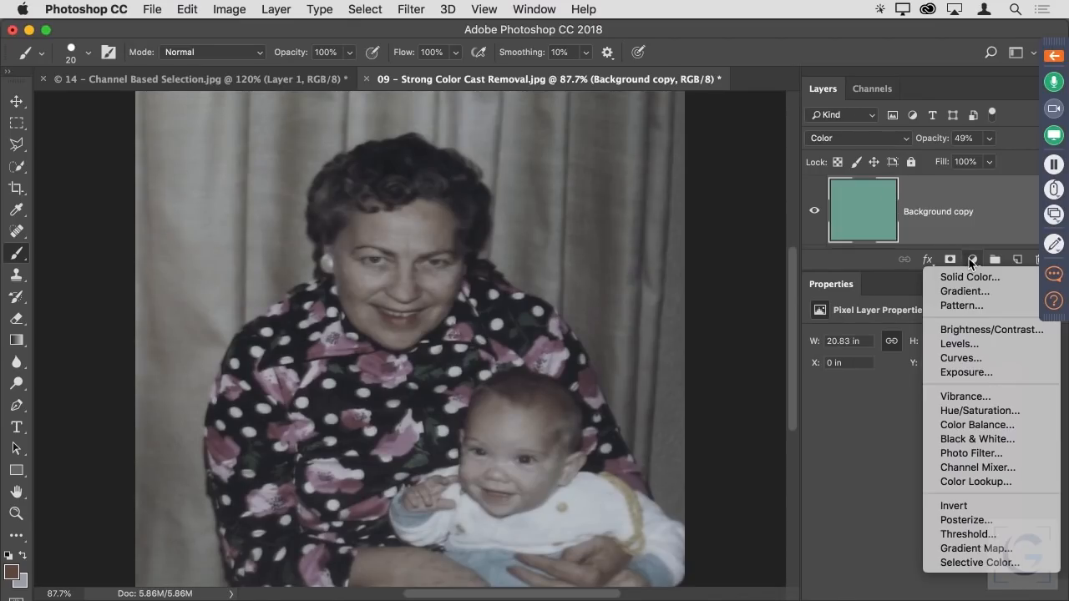
{"action": "left_click", "coordinate": [966, 395]}
{"action": "left_click_drag", "start_coordinate": [928, 355], "coordinate": [981, 354]}
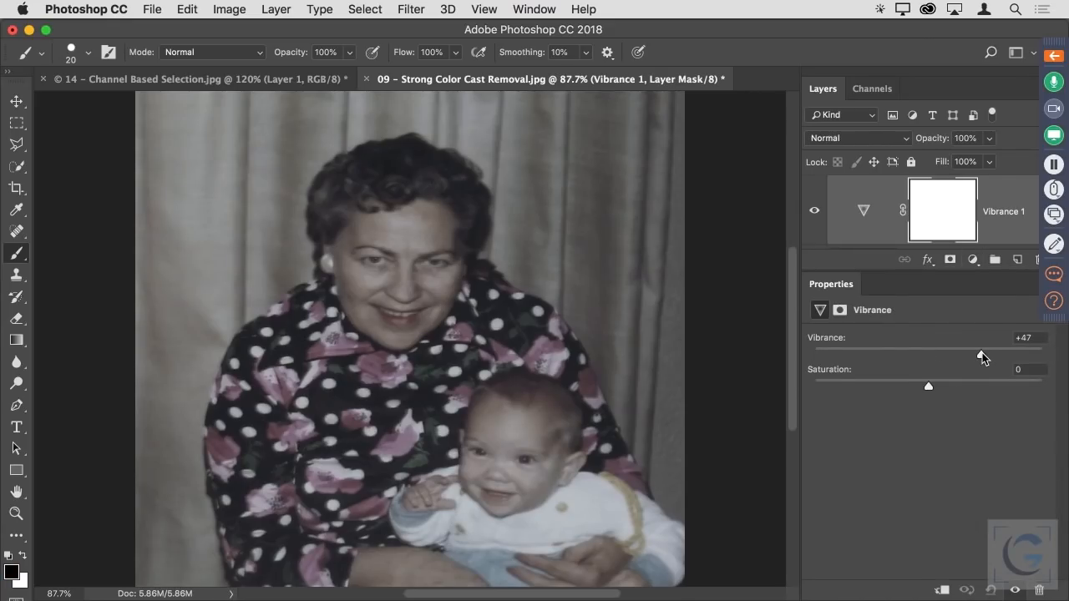
{"action": "left_click_drag", "start_coordinate": [928, 385], "coordinate": [973, 386]}
Add a Curves adjustment layer and shape a gentle S-curve by lowering the shadows and lifting the highlights.
{"action": "left_click", "coordinate": [973, 259]}
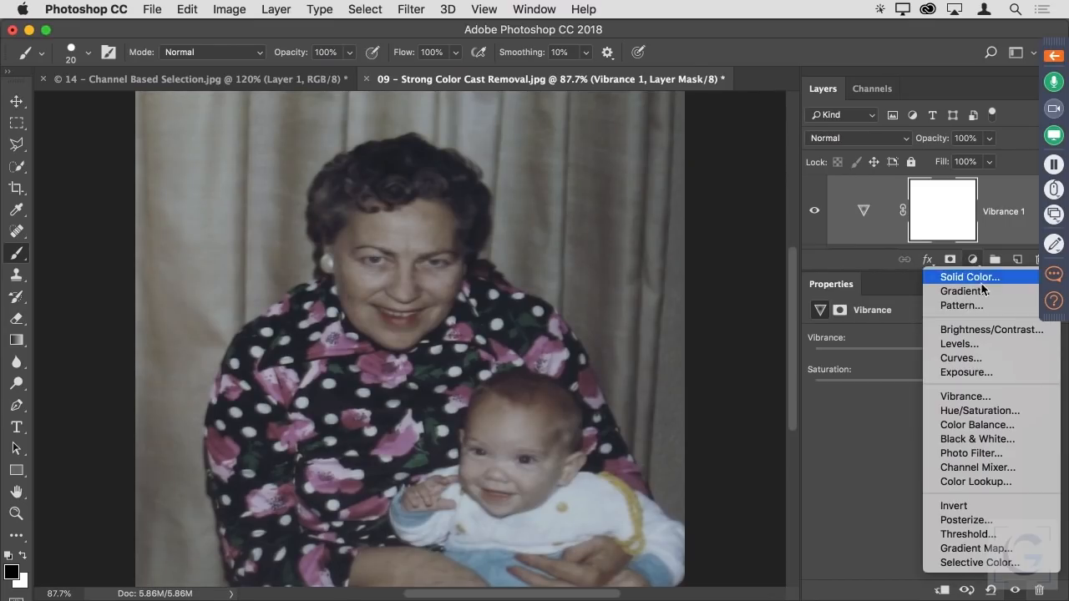
{"action": "left_click", "coordinate": [977, 358]}
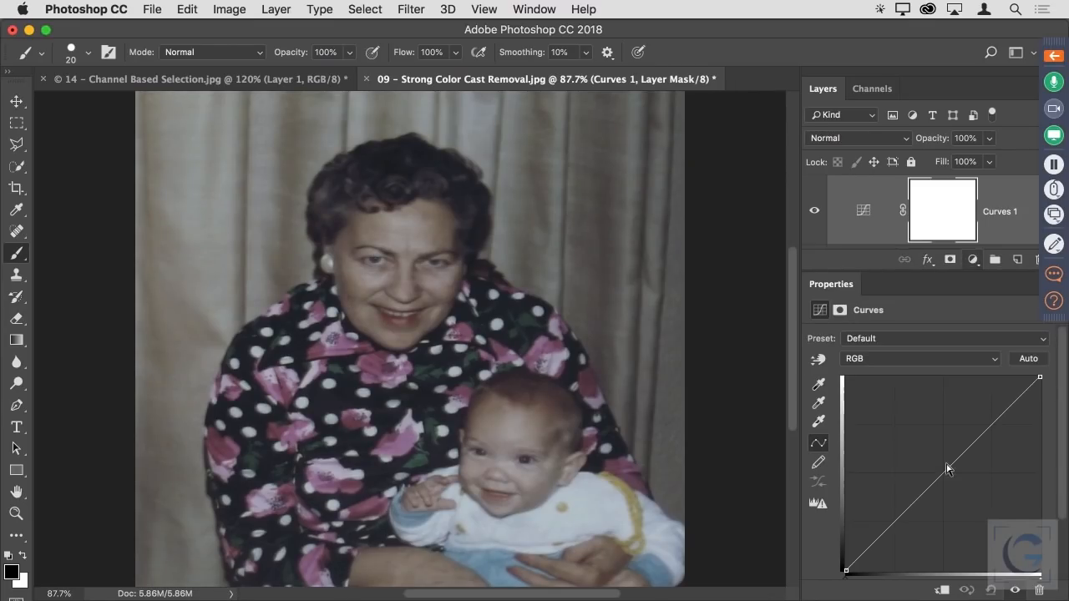
{"action": "left_click", "coordinate": [905, 514]}
{"action": "left_click", "coordinate": [979, 436]}
{"action": "left_click_drag", "start_coordinate": [979, 436], "coordinate": [978, 431]}
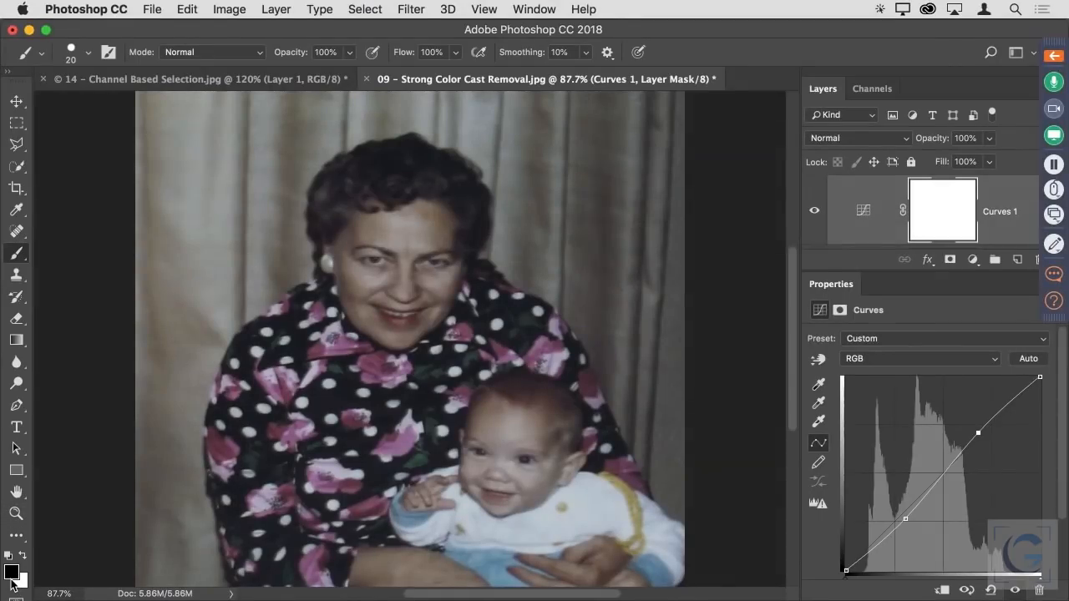
{"action": "left_click", "coordinate": [12, 573]}
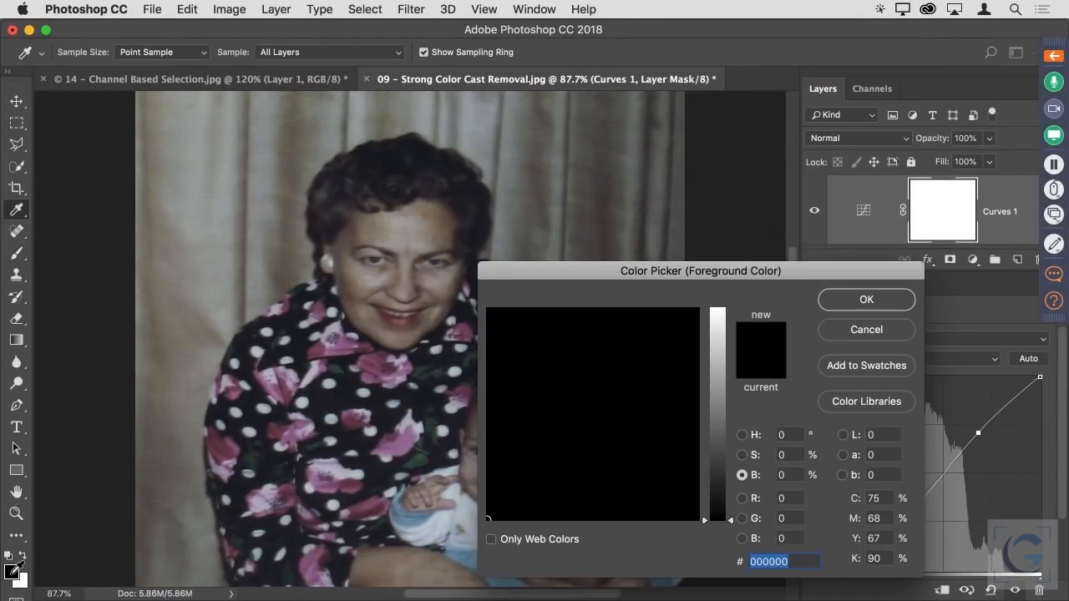
{"action": "left_click_drag", "start_coordinate": [669, 269], "coordinate": [642, 111]}
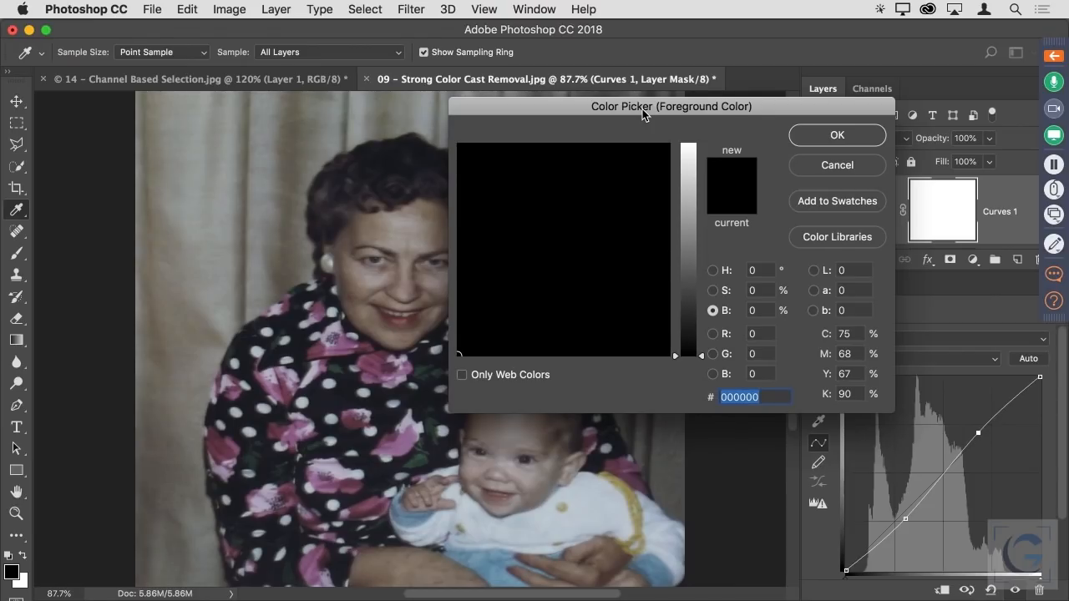
{"action": "left_click", "coordinate": [854, 164]}
Open the closing slide, 99 - Thank You Slide.jpg.
{"action": "key", "text": "super+o"}
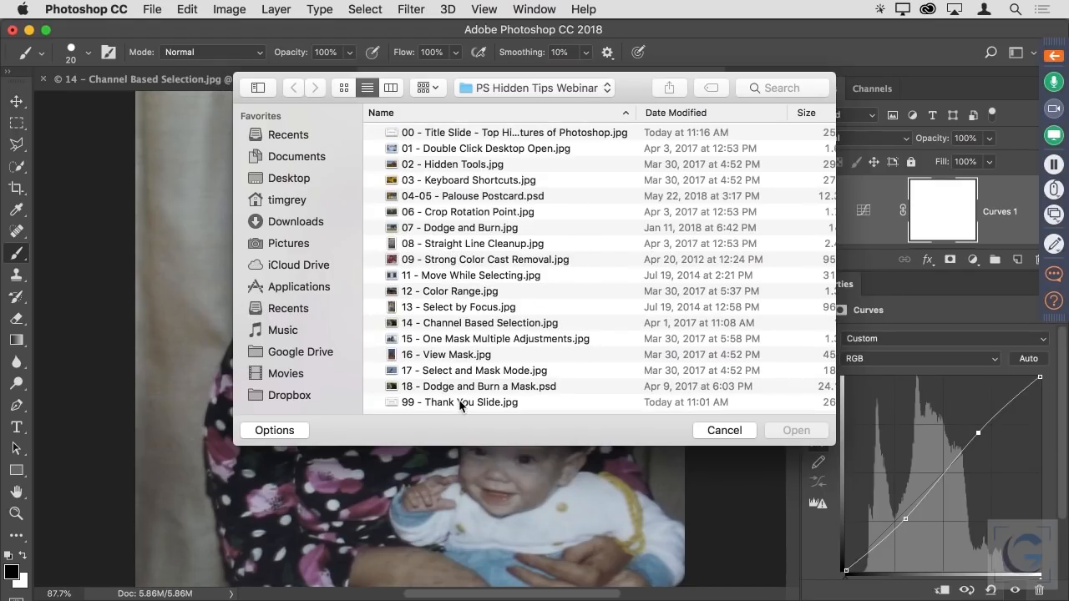
{"action": "left_click", "coordinate": [461, 404]}
{"action": "double_click", "coordinate": [460, 404]}
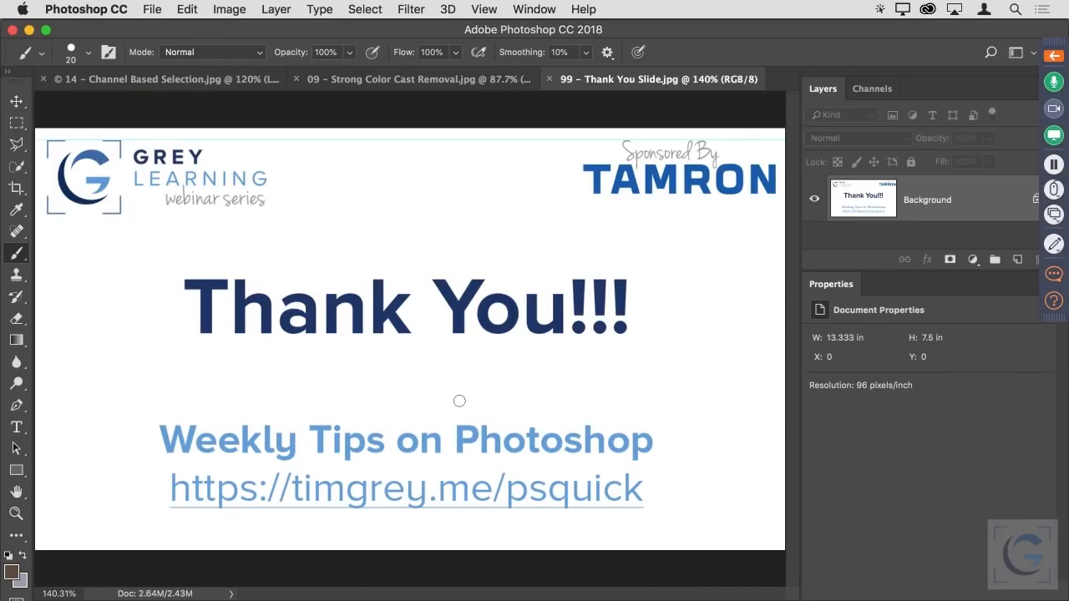